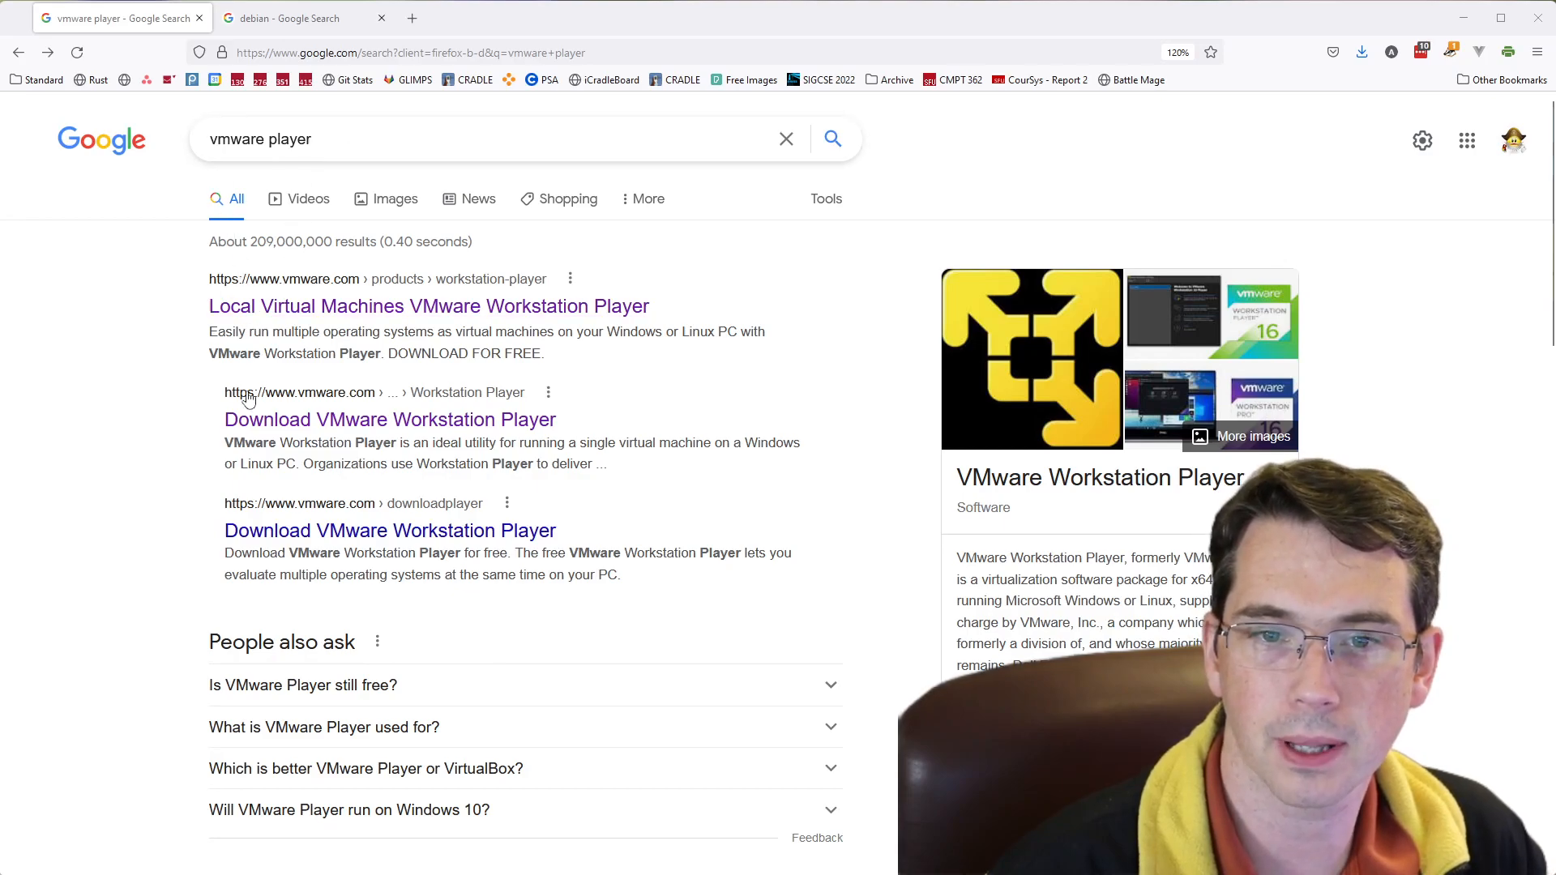
# - Open the VMware Workstation Player download page from the search results and review the Windows and Linux download options
pyautogui.click(297, 420)
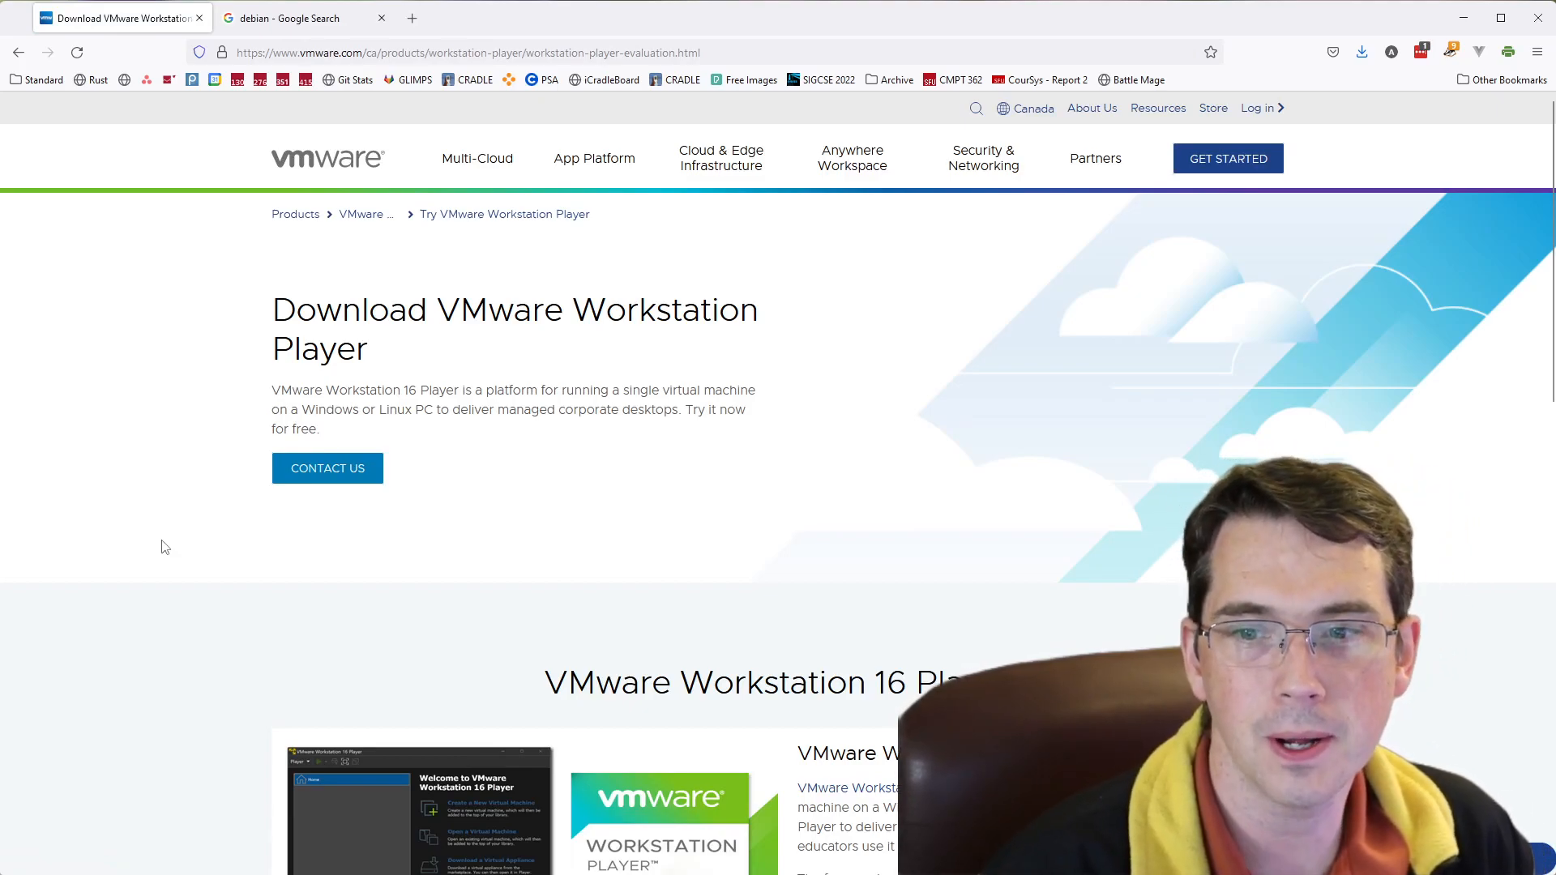
pyautogui.scroll(-7, 166, 548)
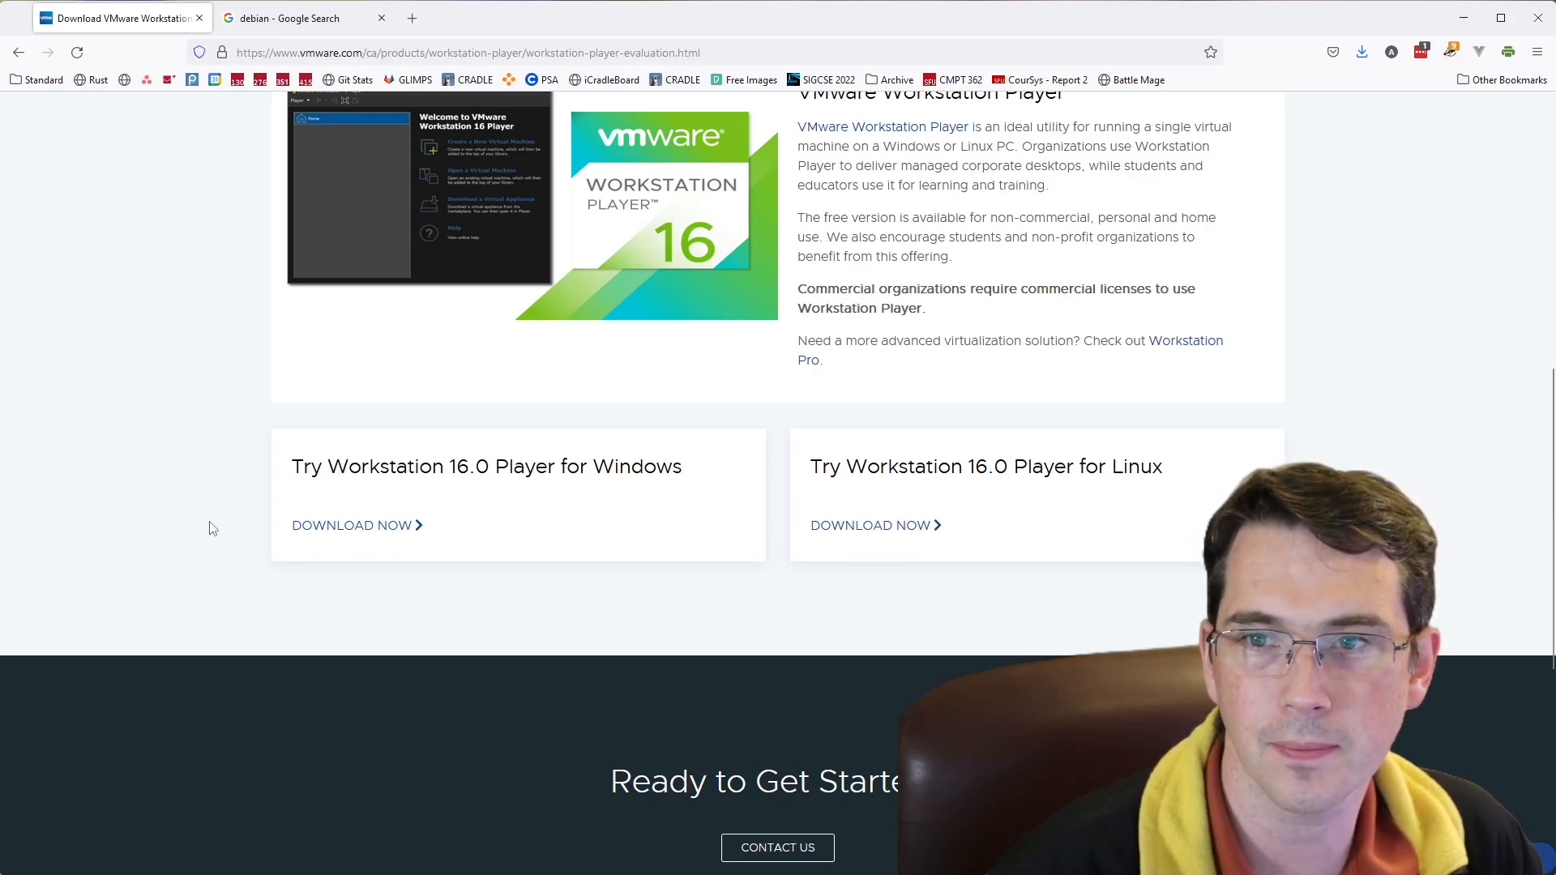
pyautogui.scroll(7, 203, 535)
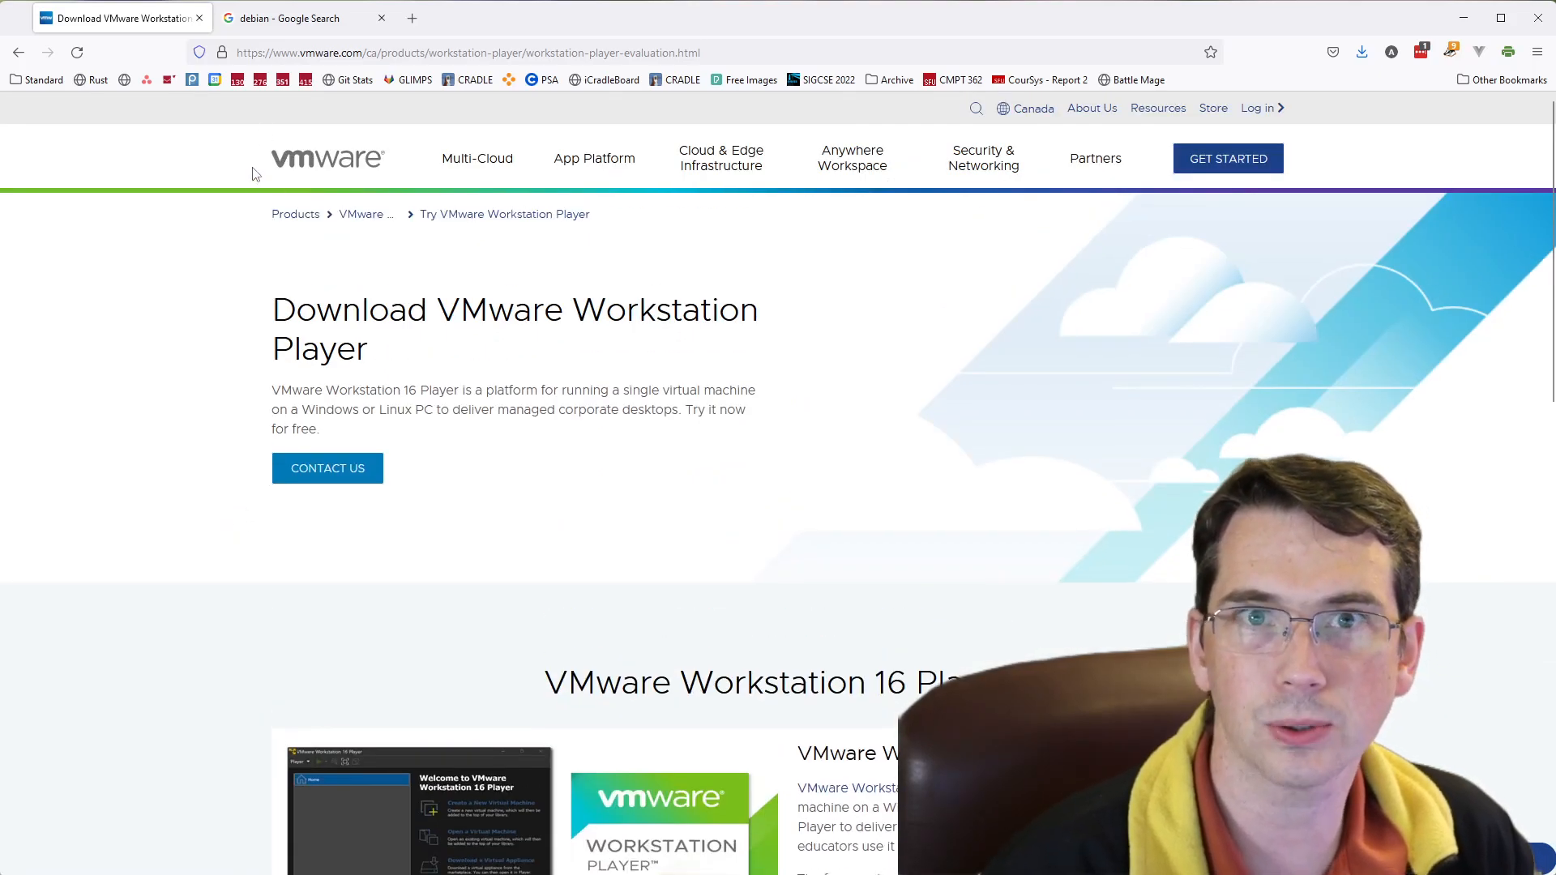
# - Open Debian's download page from the debian search results and download debian-11.5.0-amd64-netinst.iso
pyautogui.click(279, 24)
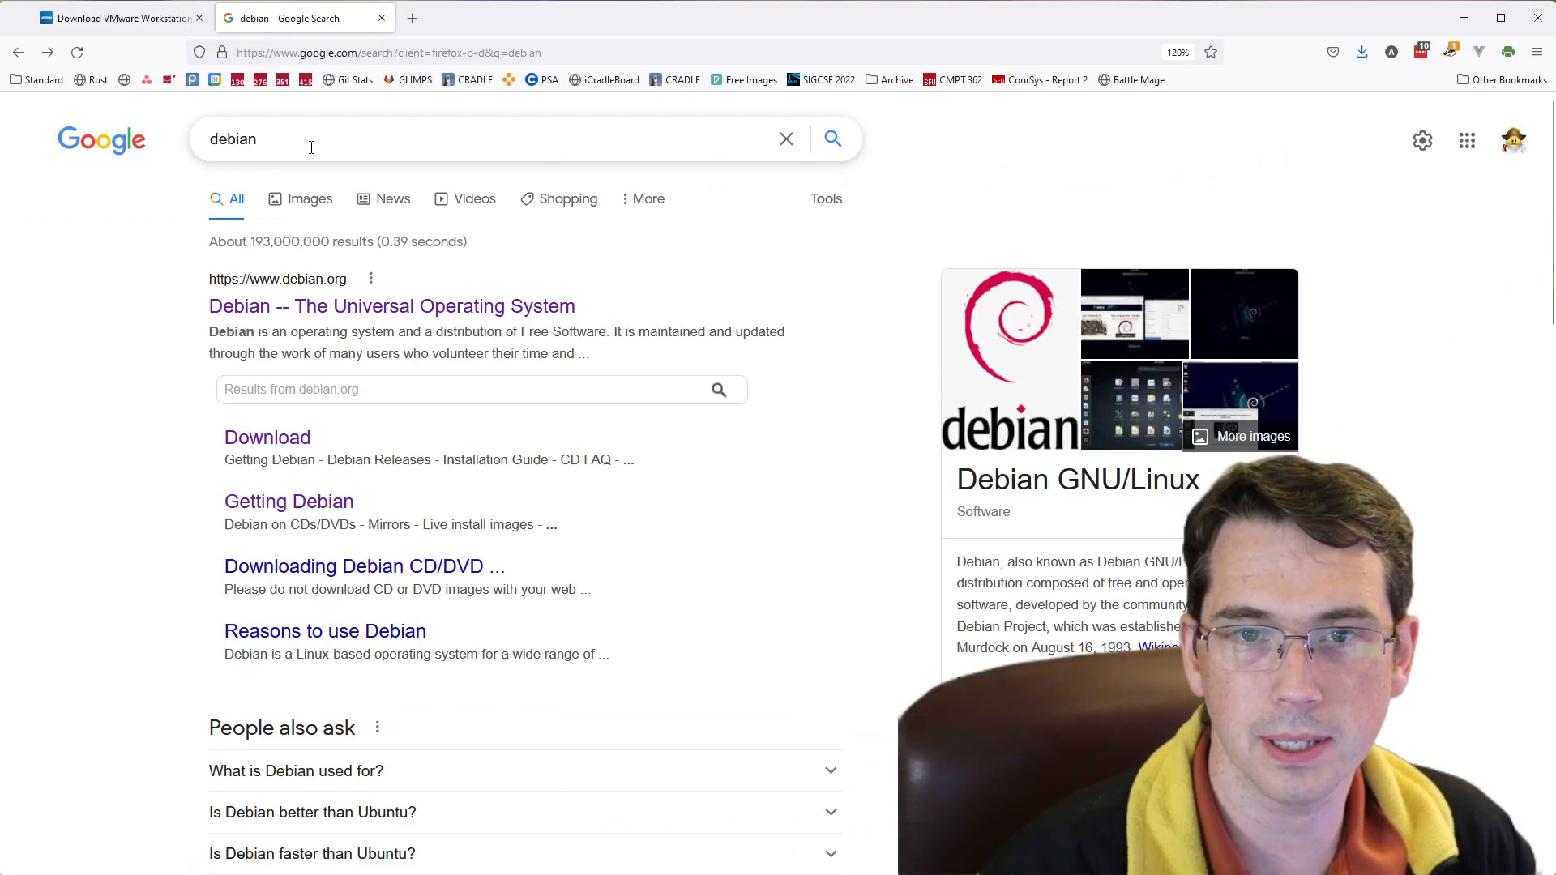
pyautogui.click(279, 446)
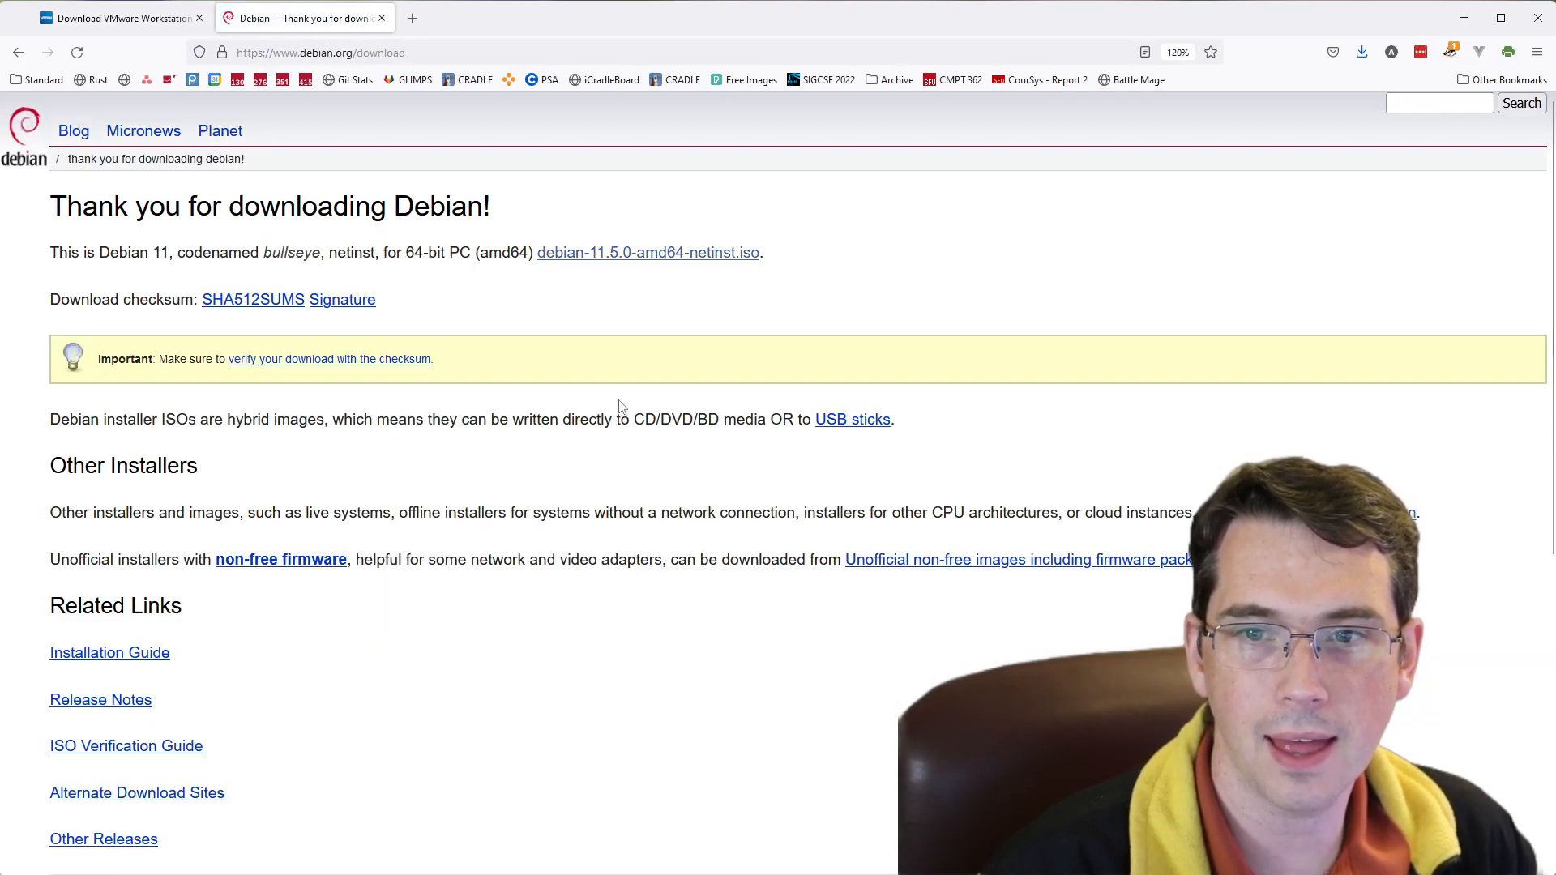
pyautogui.moveTo(774, 257); pyautogui.dragTo(537, 257)
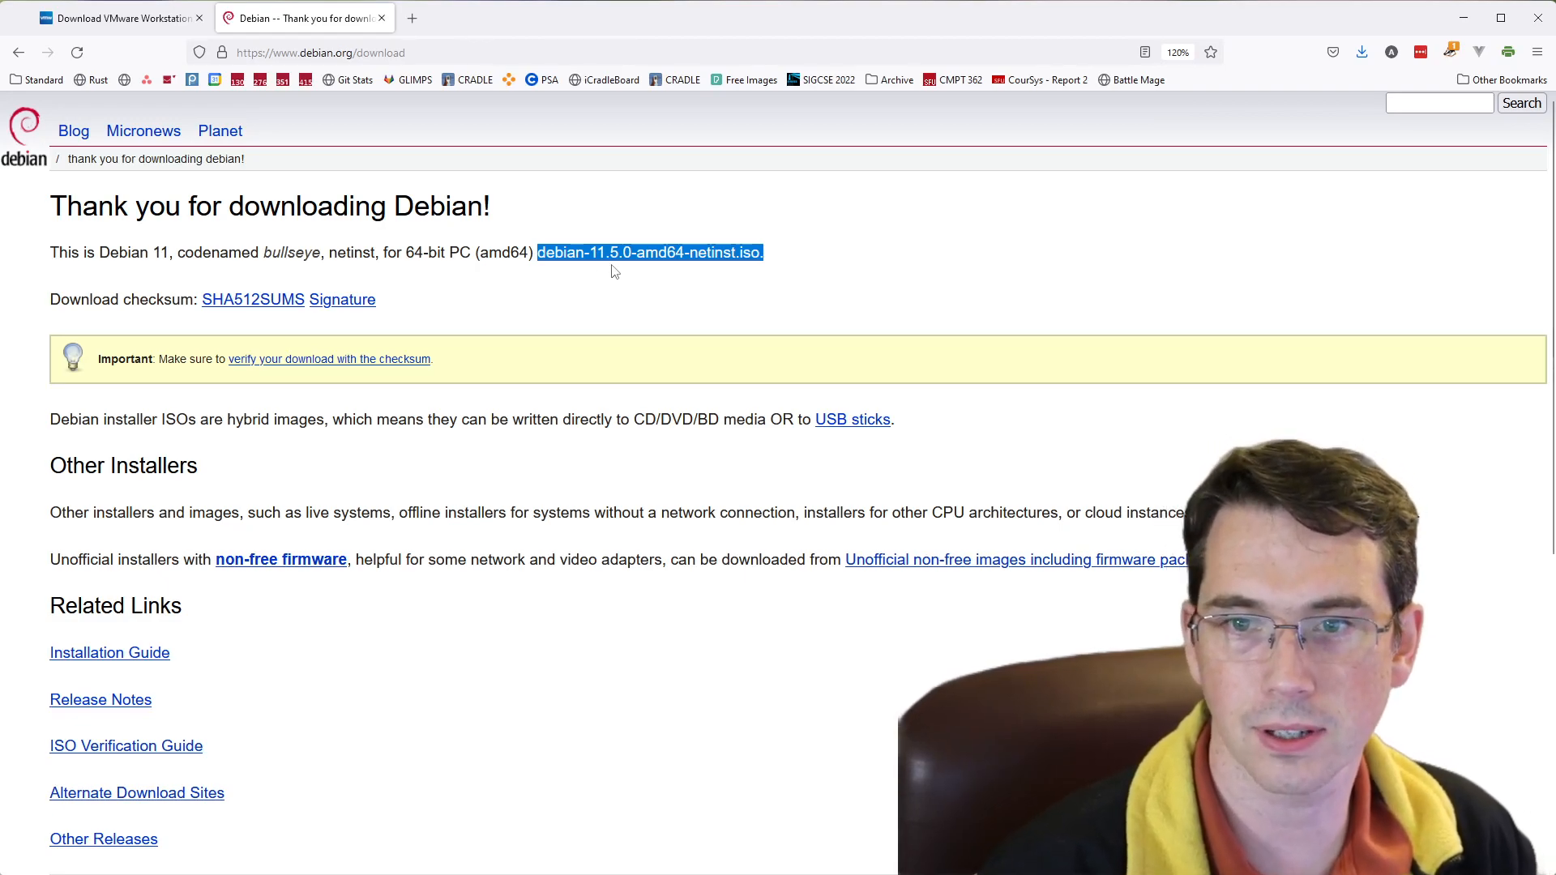
pyautogui.doubleClick(304, 252)
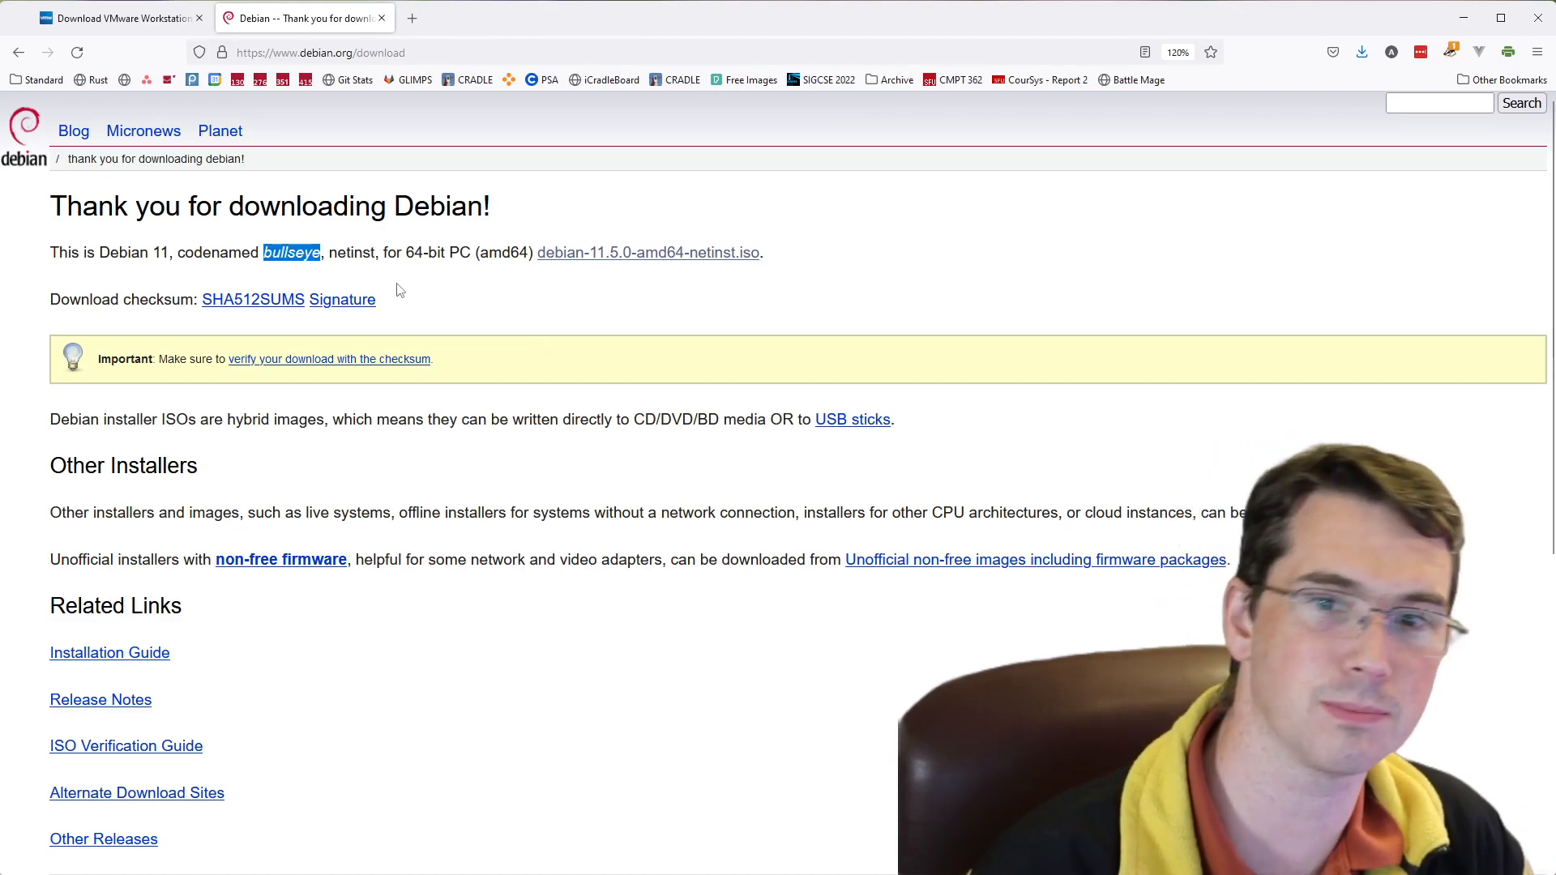
pyautogui.click(742, 269)
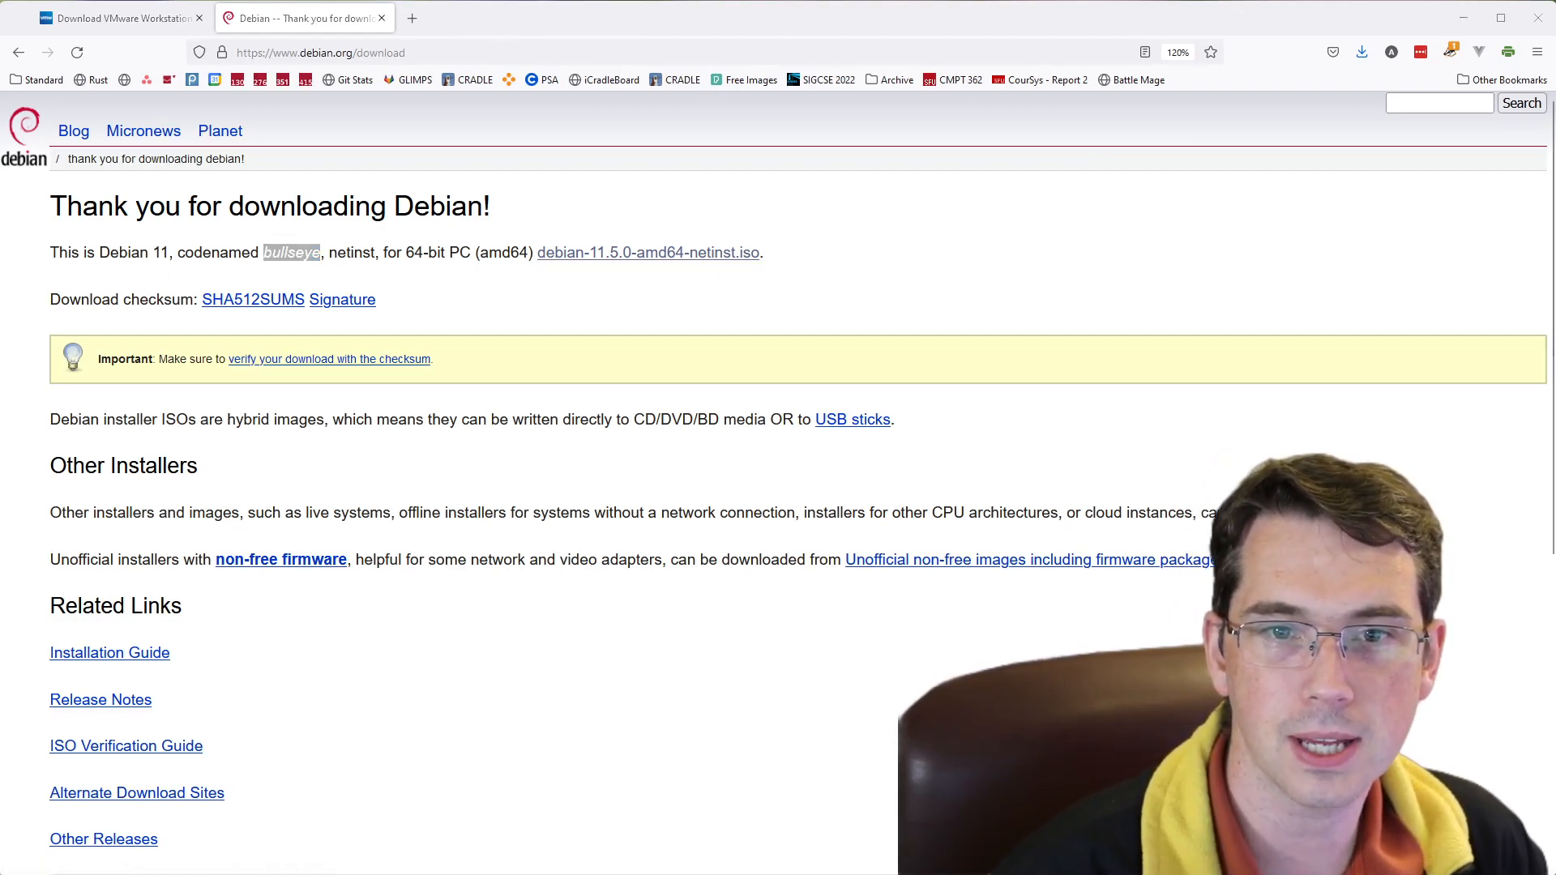
pyautogui.click(393, 676)
# - Switch to VMware Workstation Player and start creating a new virtual machine
pyautogui.hotkey('alt', 'Tab')
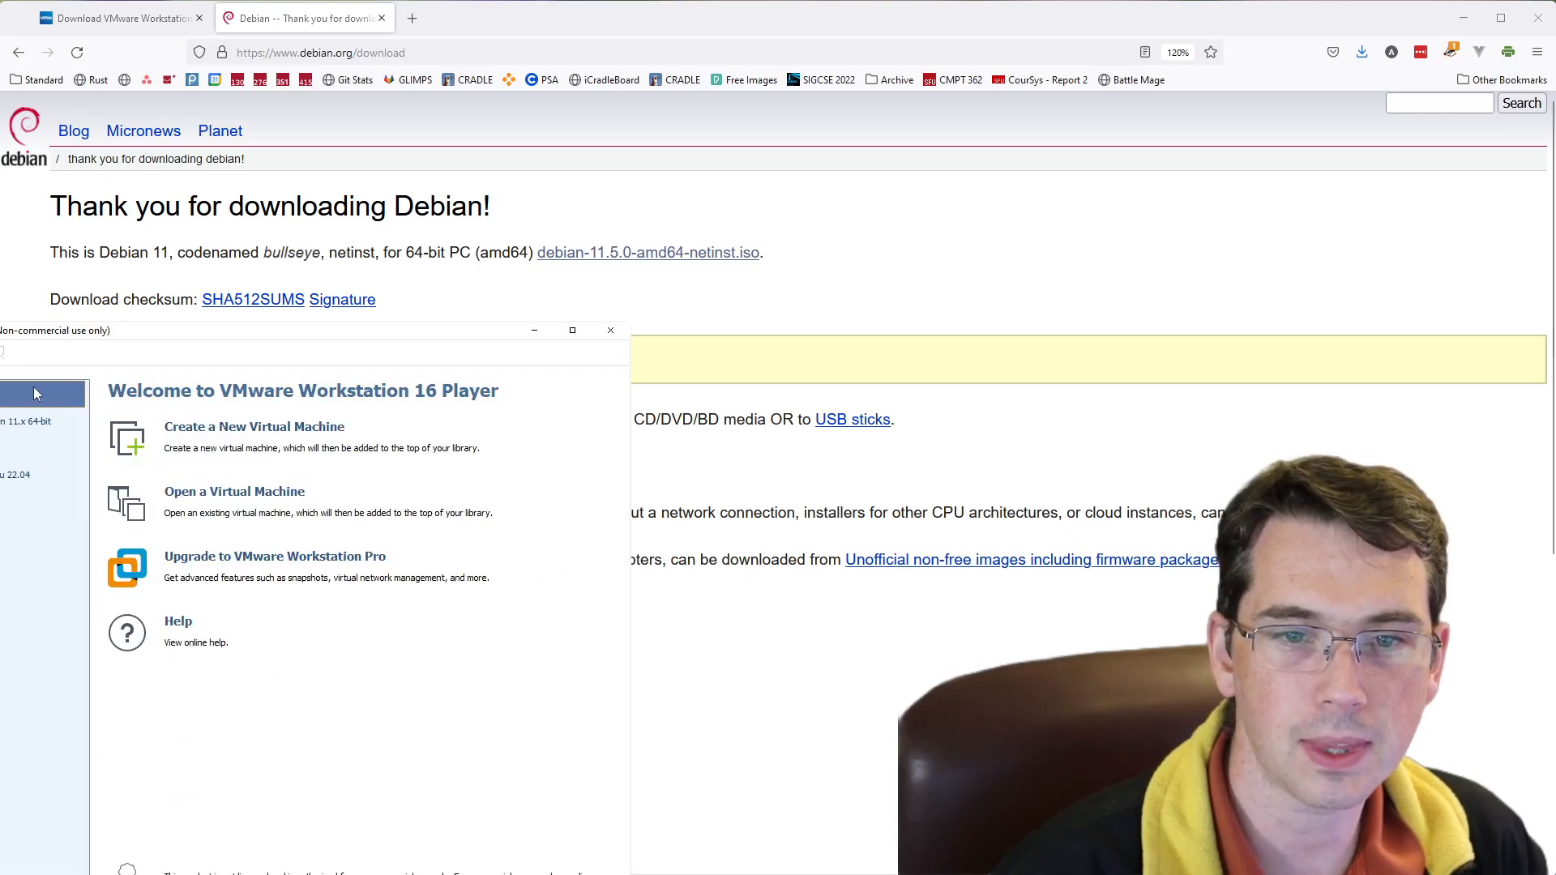
pyautogui.moveTo(21, 340); pyautogui.dragTo(293, 102)
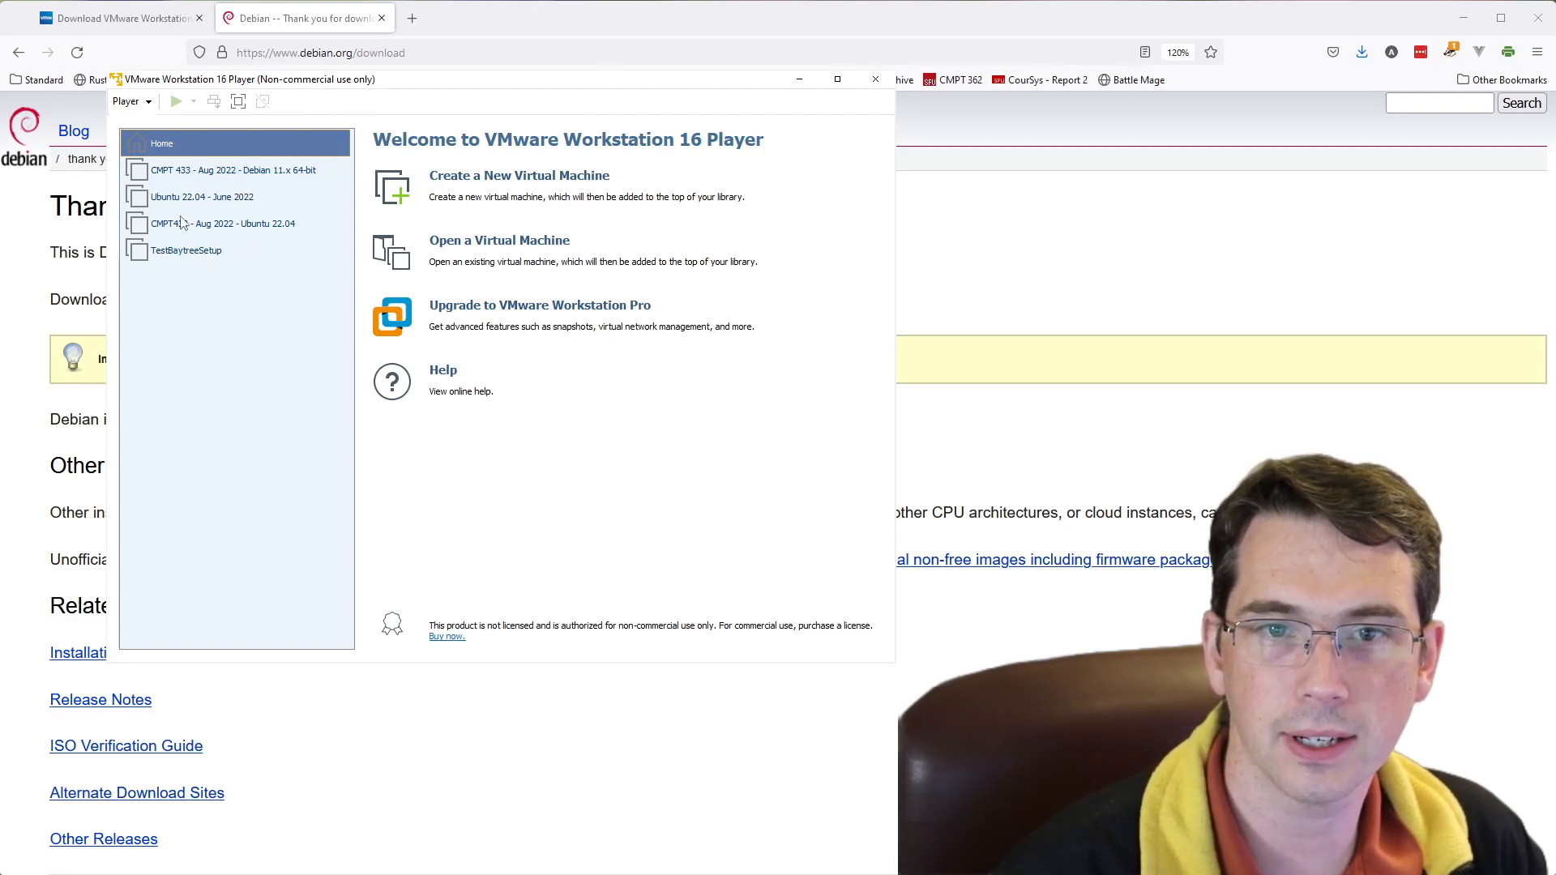
pyautogui.click(146, 103)
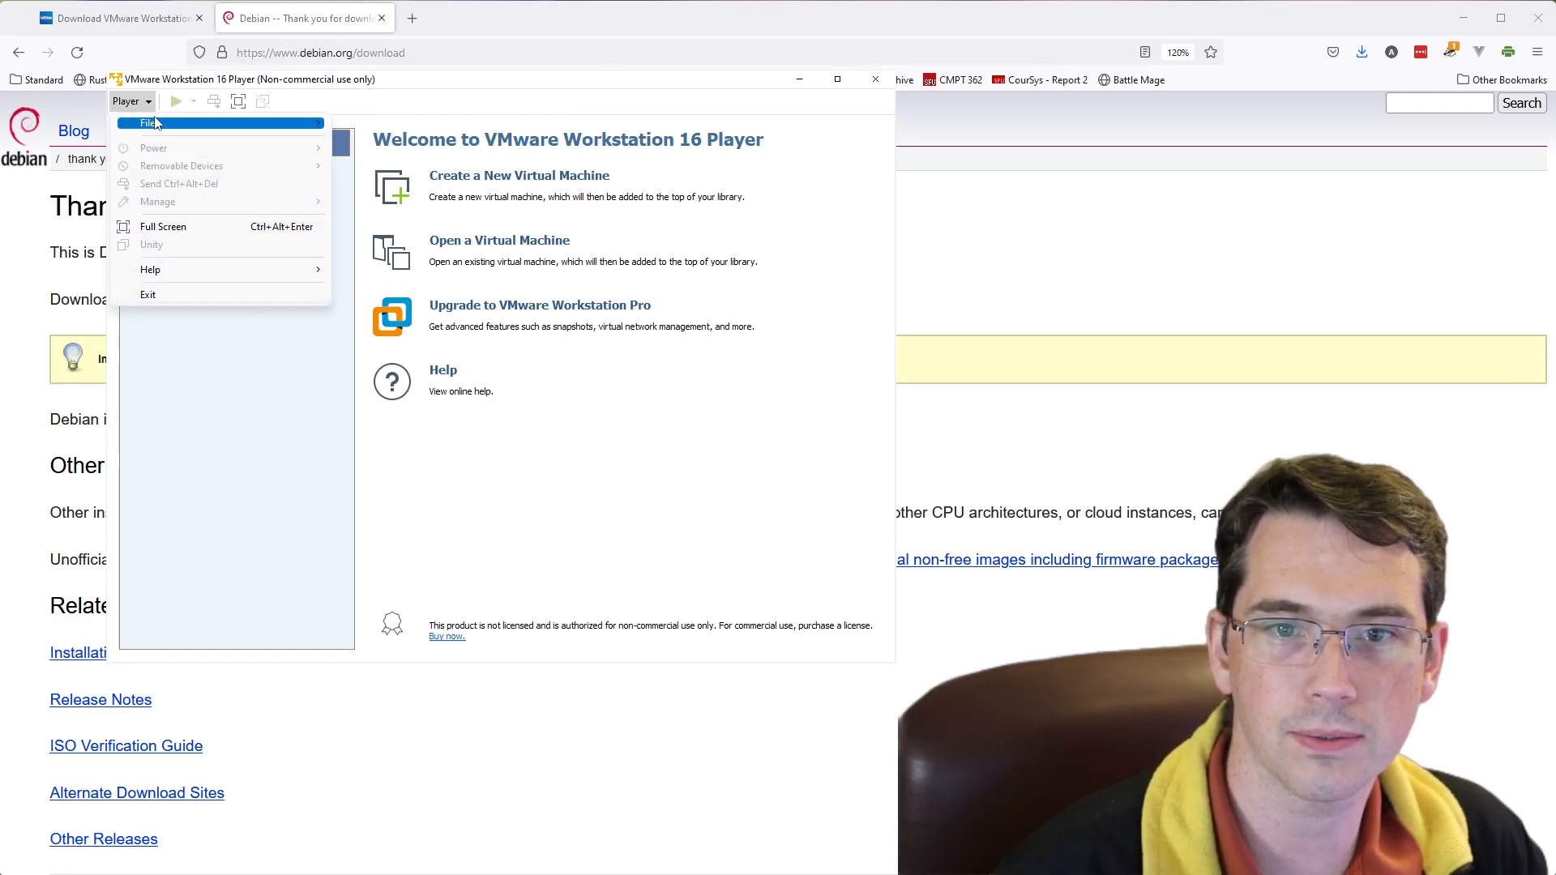
pyautogui.moveTo(160, 122)
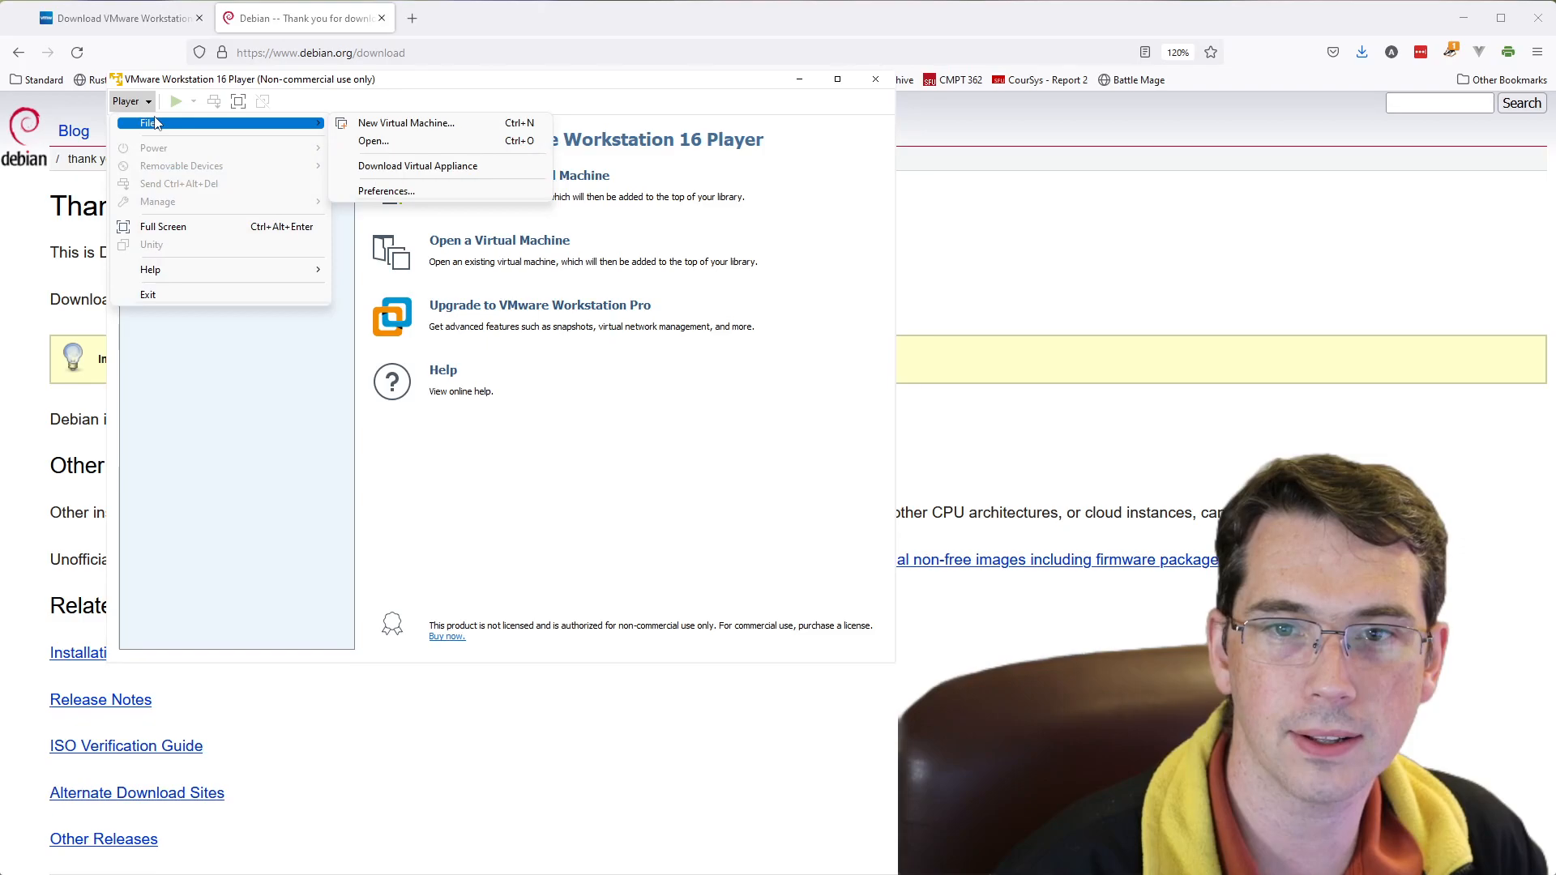
pyautogui.click(388, 125)
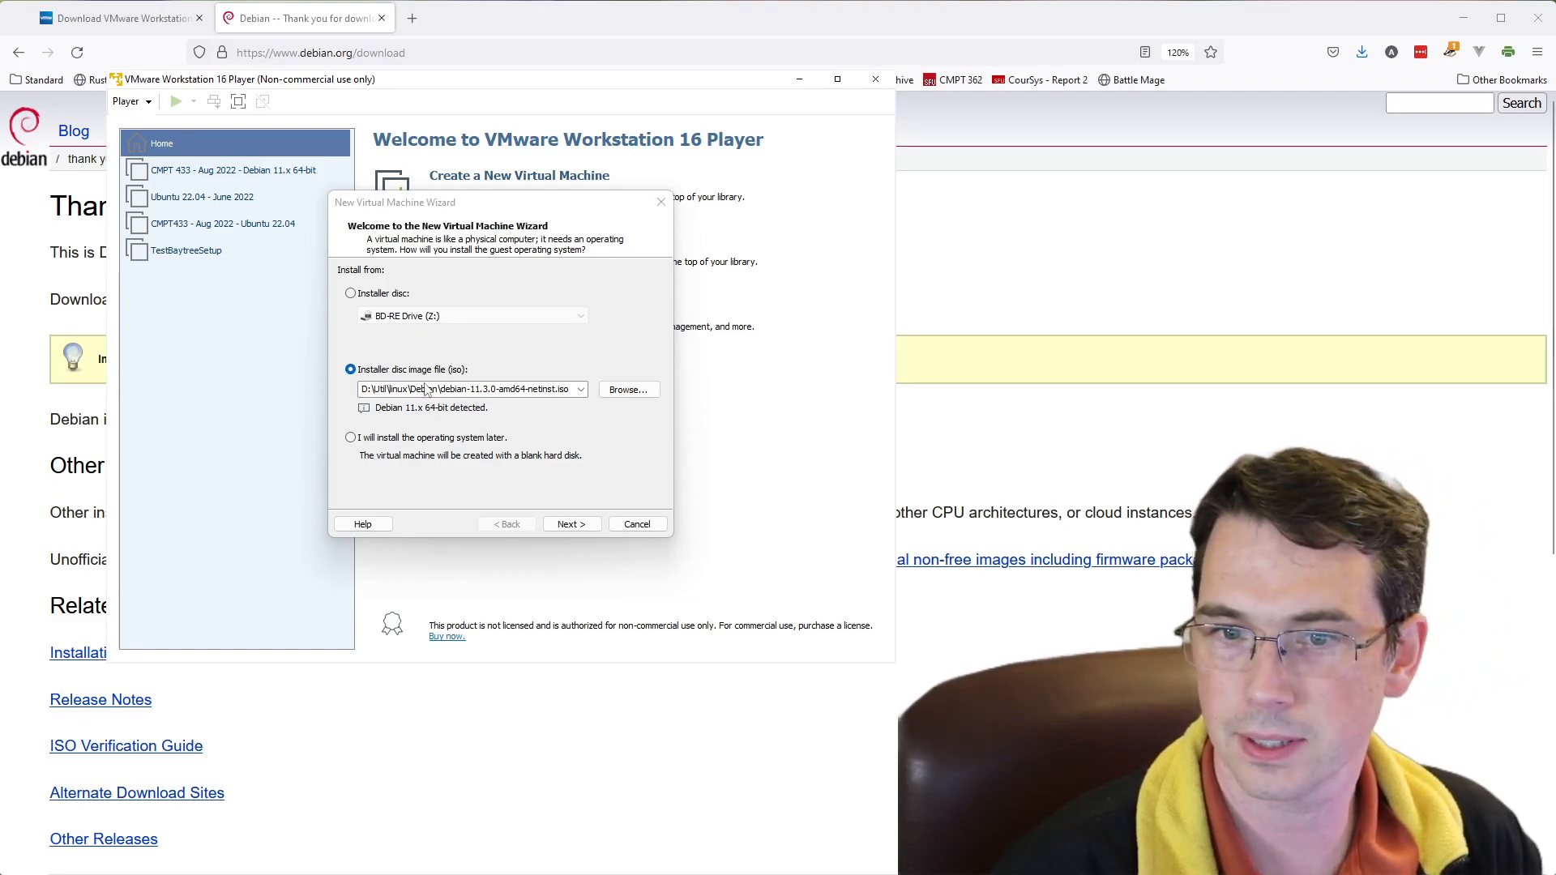
# - Use debian-11.5.0-amd64-netinst.iso from the Downloads folder as the installer disc image and continue the wizard
pyautogui.click(582, 391)
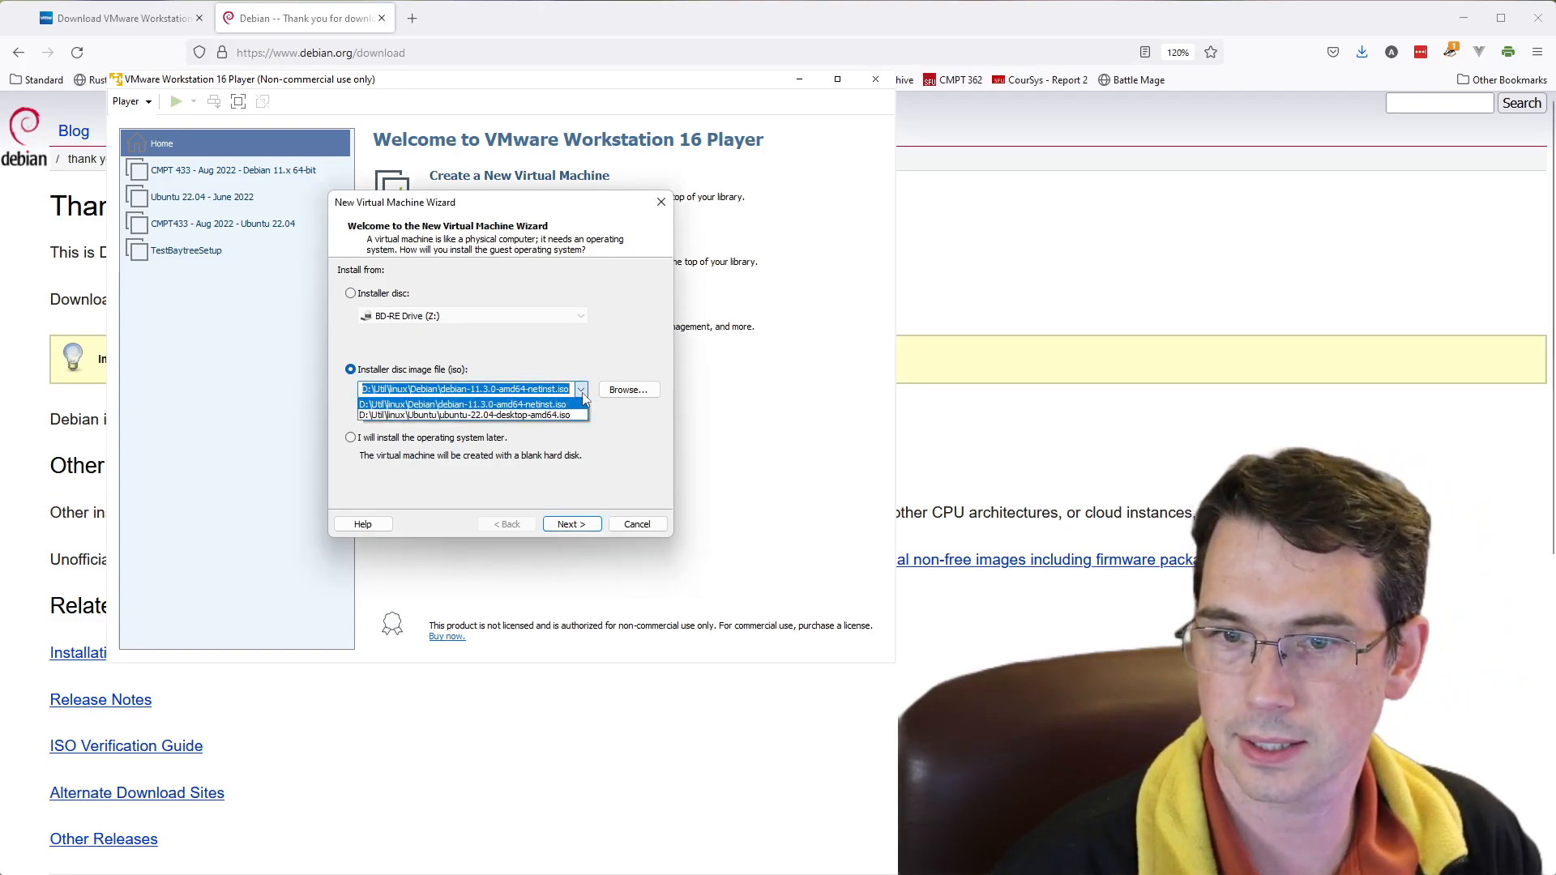
pyautogui.click(625, 393)
pyautogui.click(626, 393)
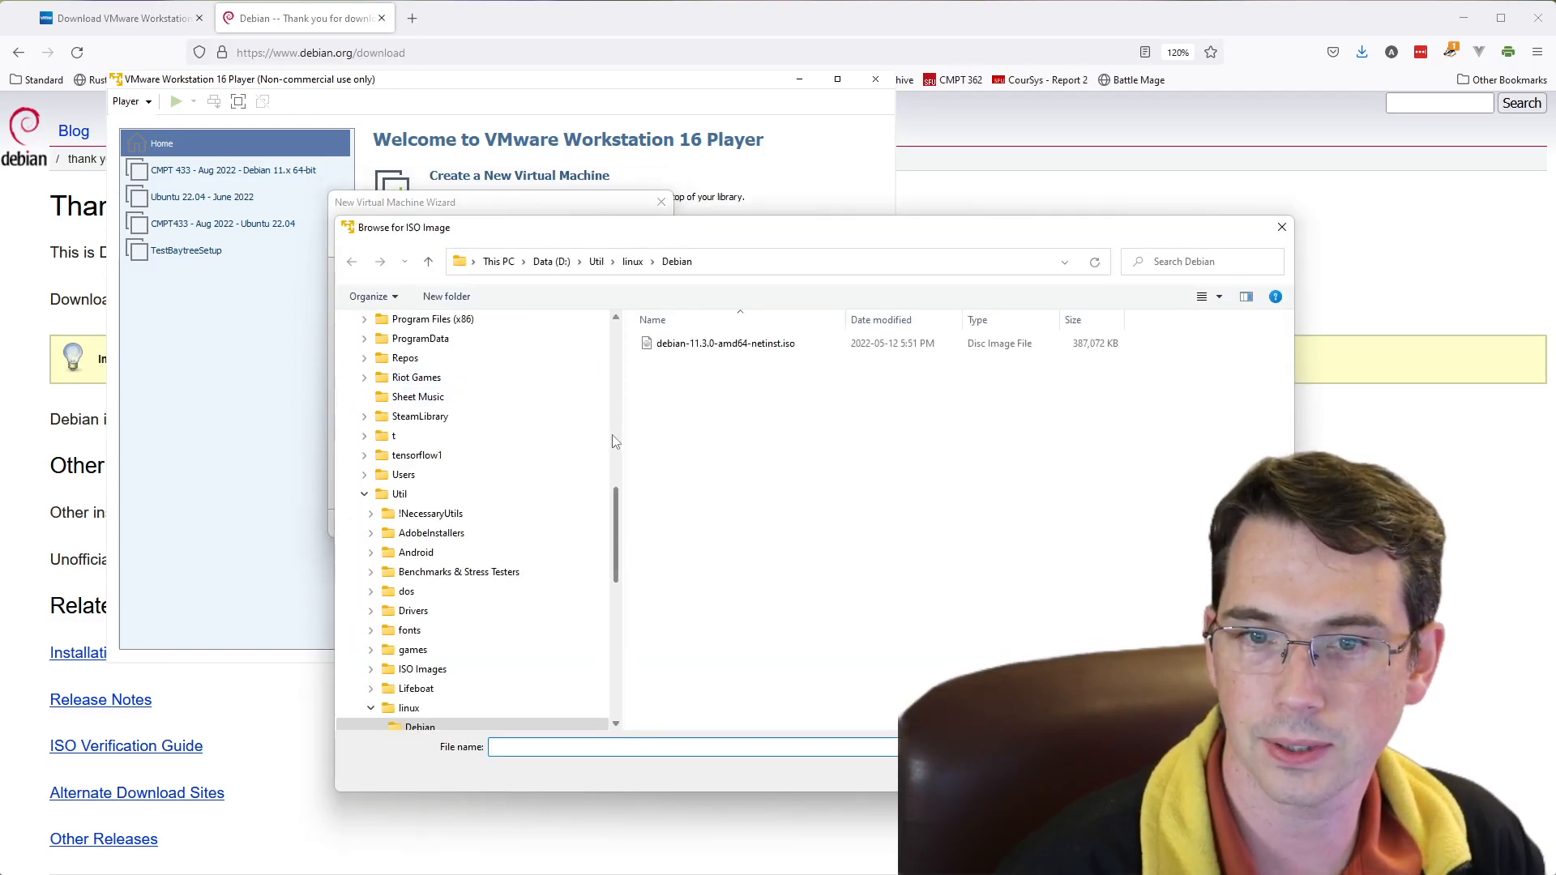
pyautogui.moveTo(618, 506); pyautogui.dragTo(635, 375)
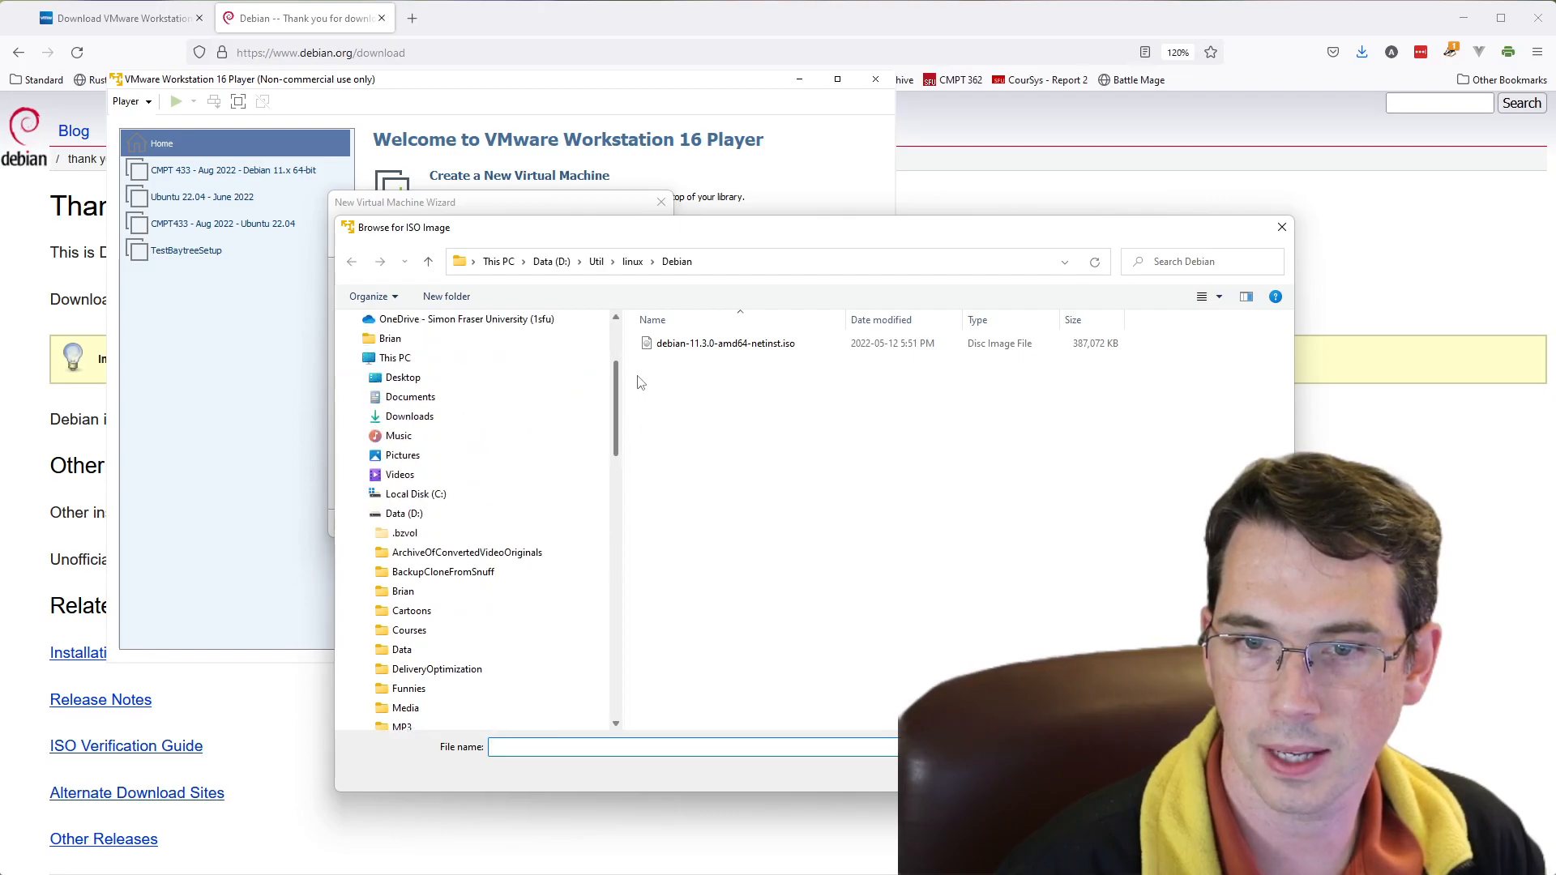
pyautogui.click(502, 416)
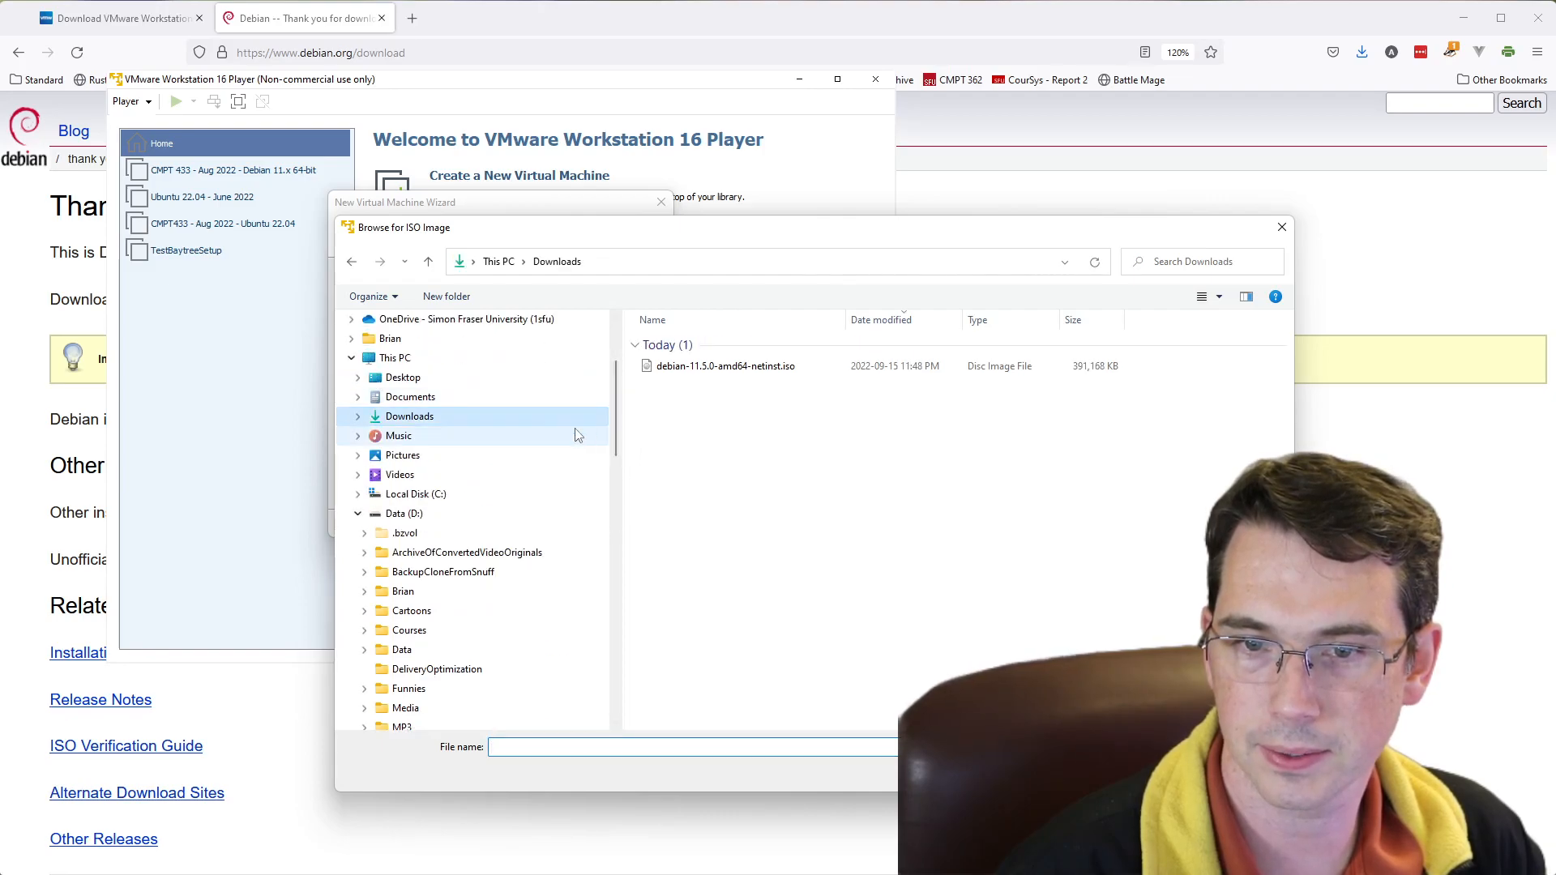
pyautogui.doubleClick(724, 367)
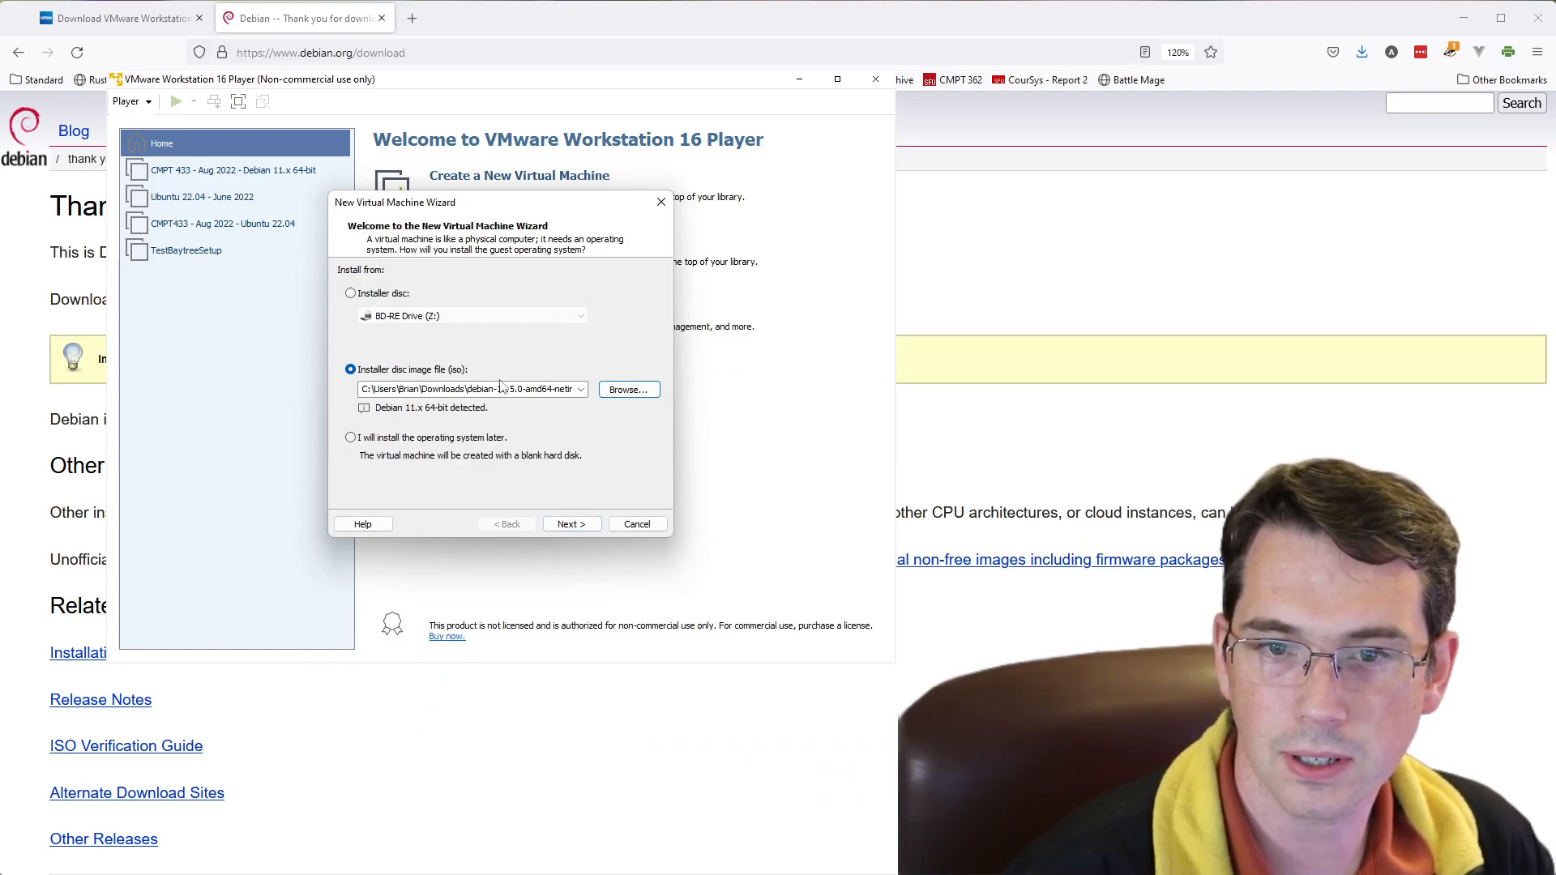
pyautogui.click(570, 525)
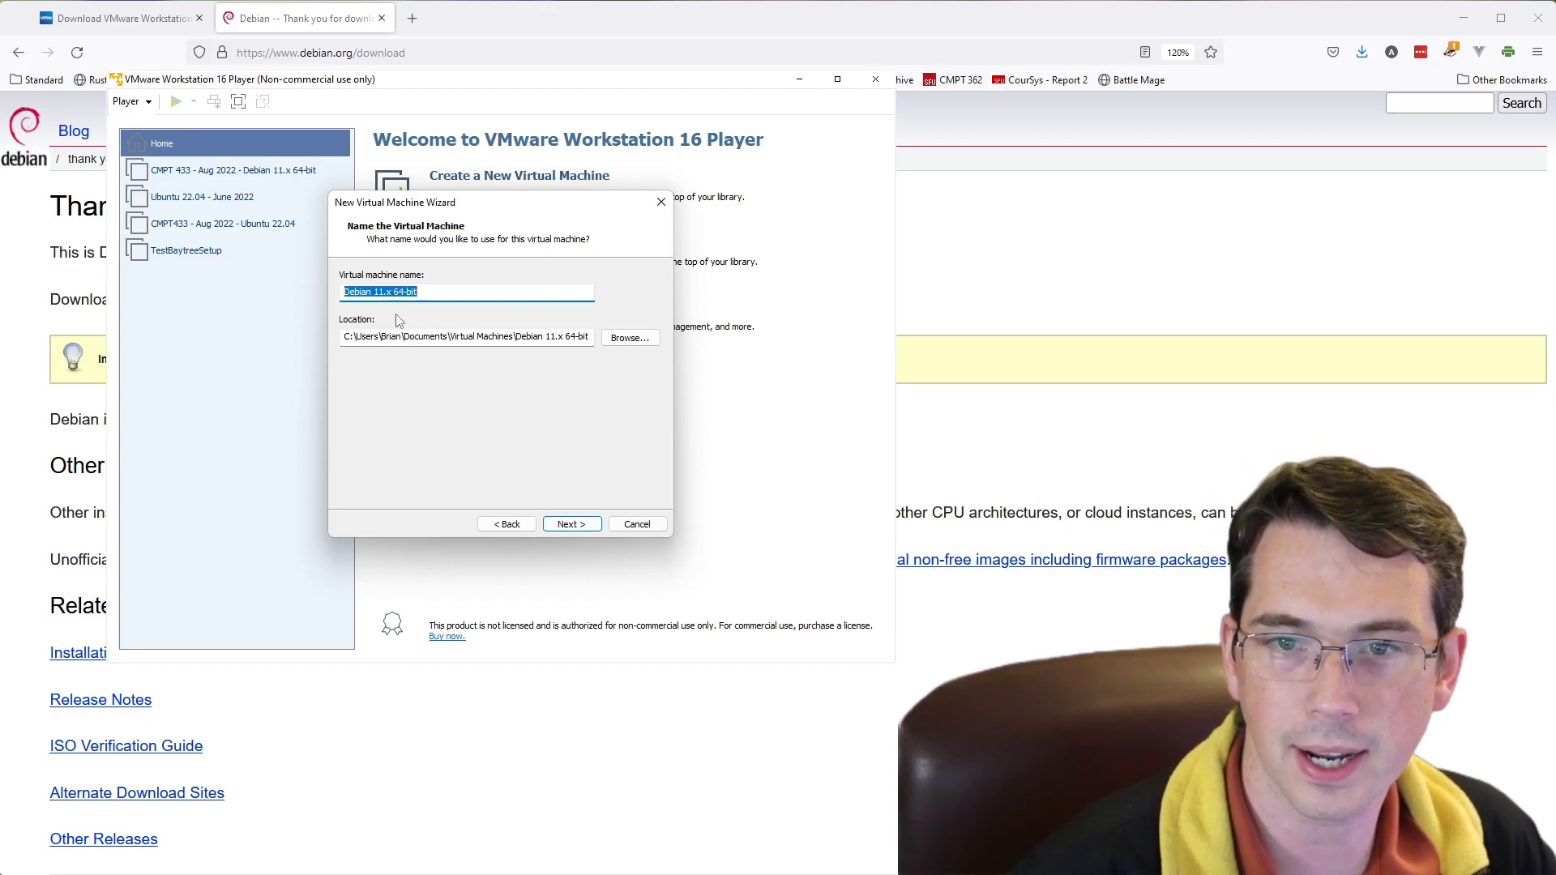
# - Keep the machine name Debian 11.x 64-bit and accept a location on the C: drive in the Virtual Machines documents folder
pyautogui.click(459, 337)
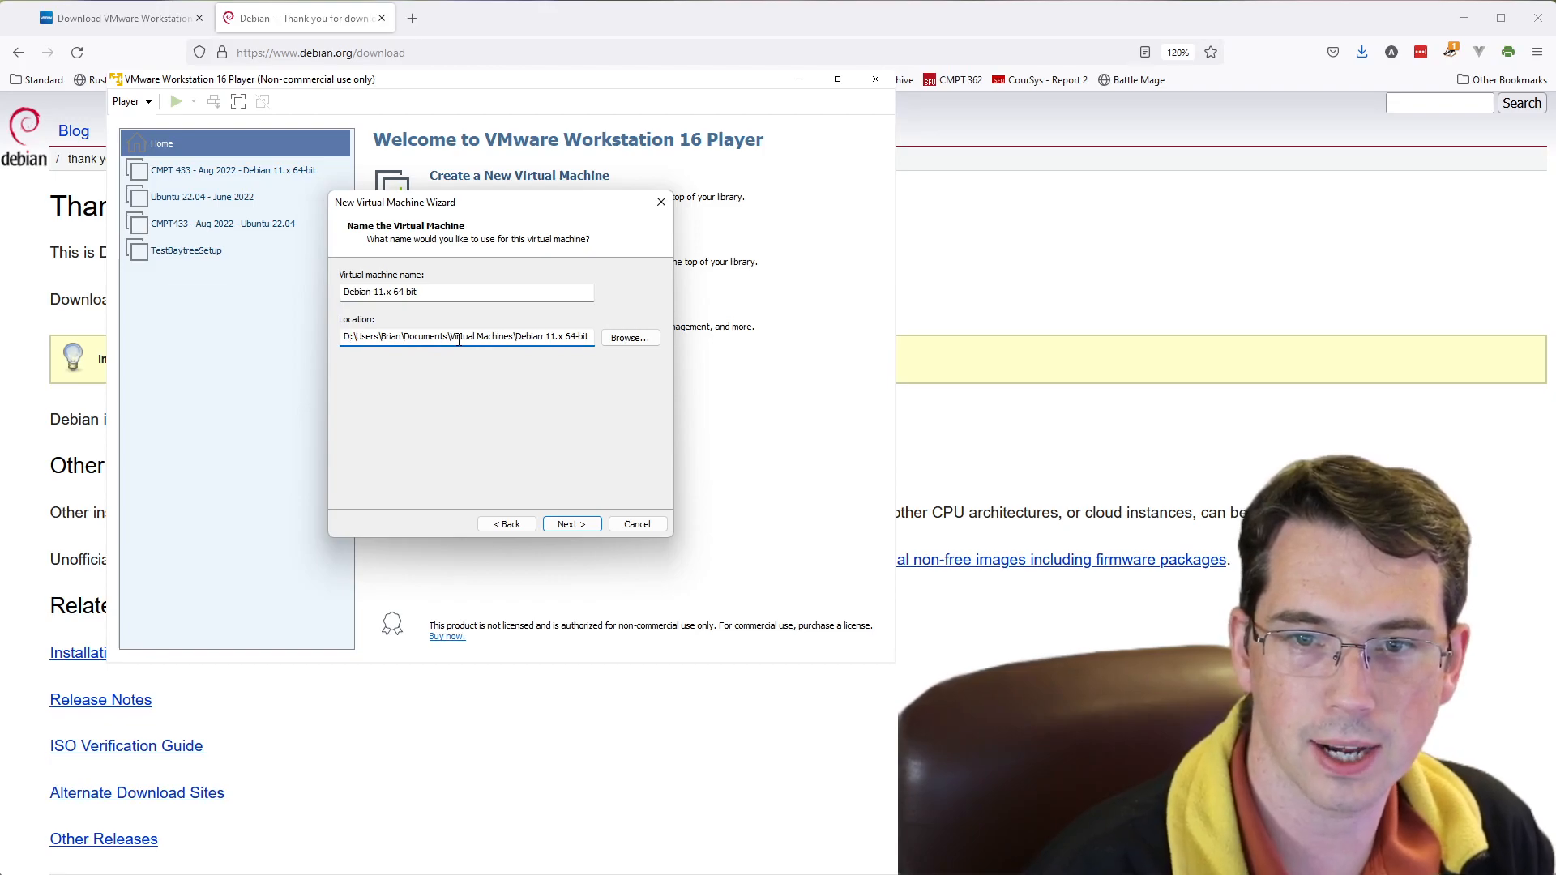
pyautogui.press('BackSpace')
pyautogui.write('C')
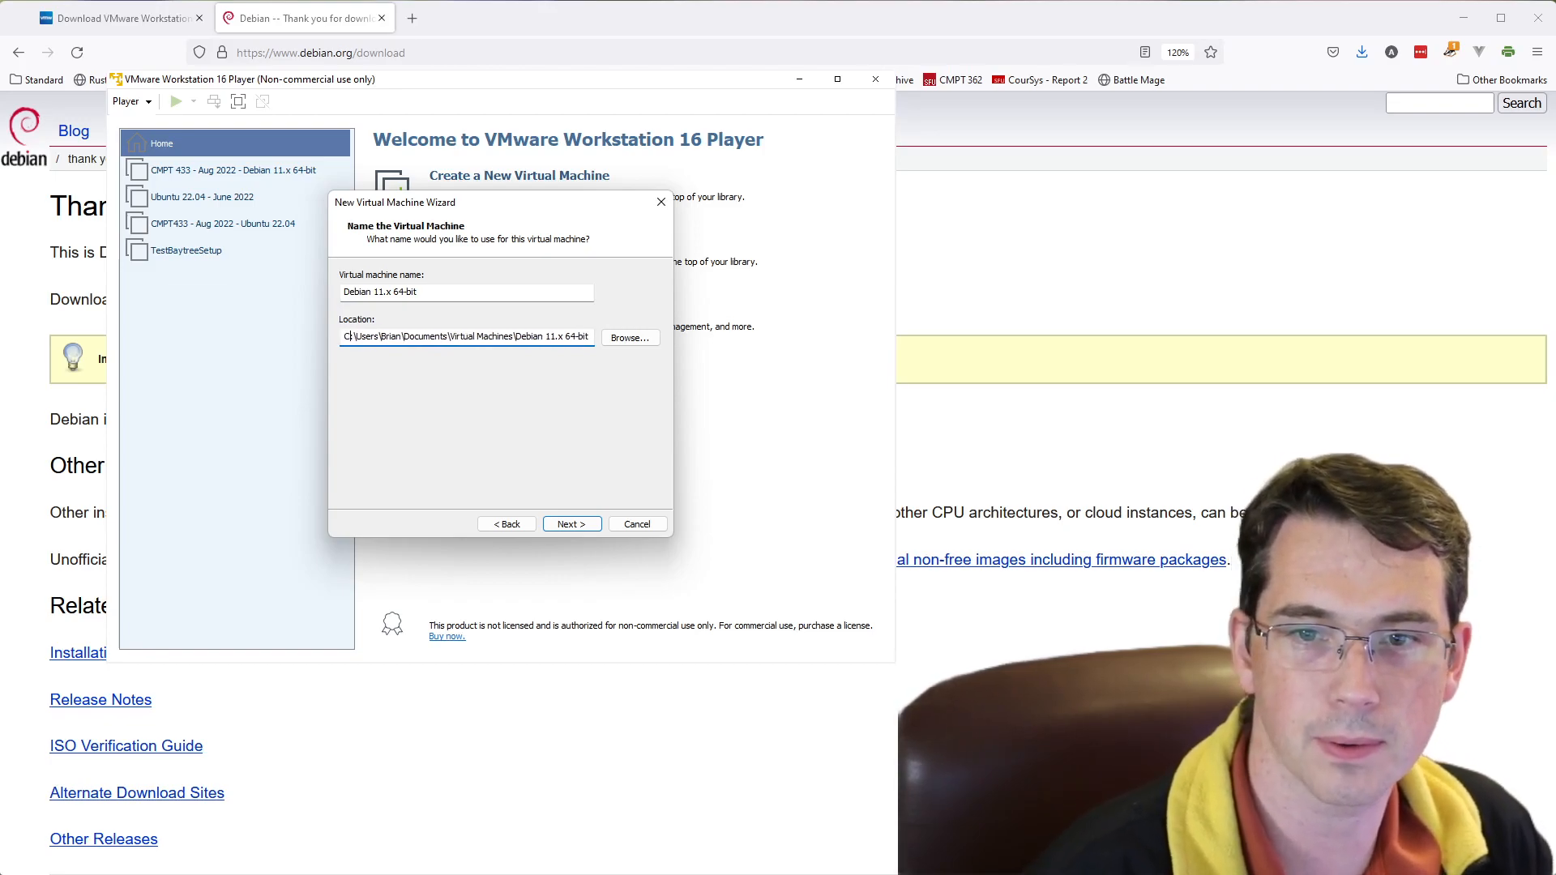
pyautogui.click(571, 525)
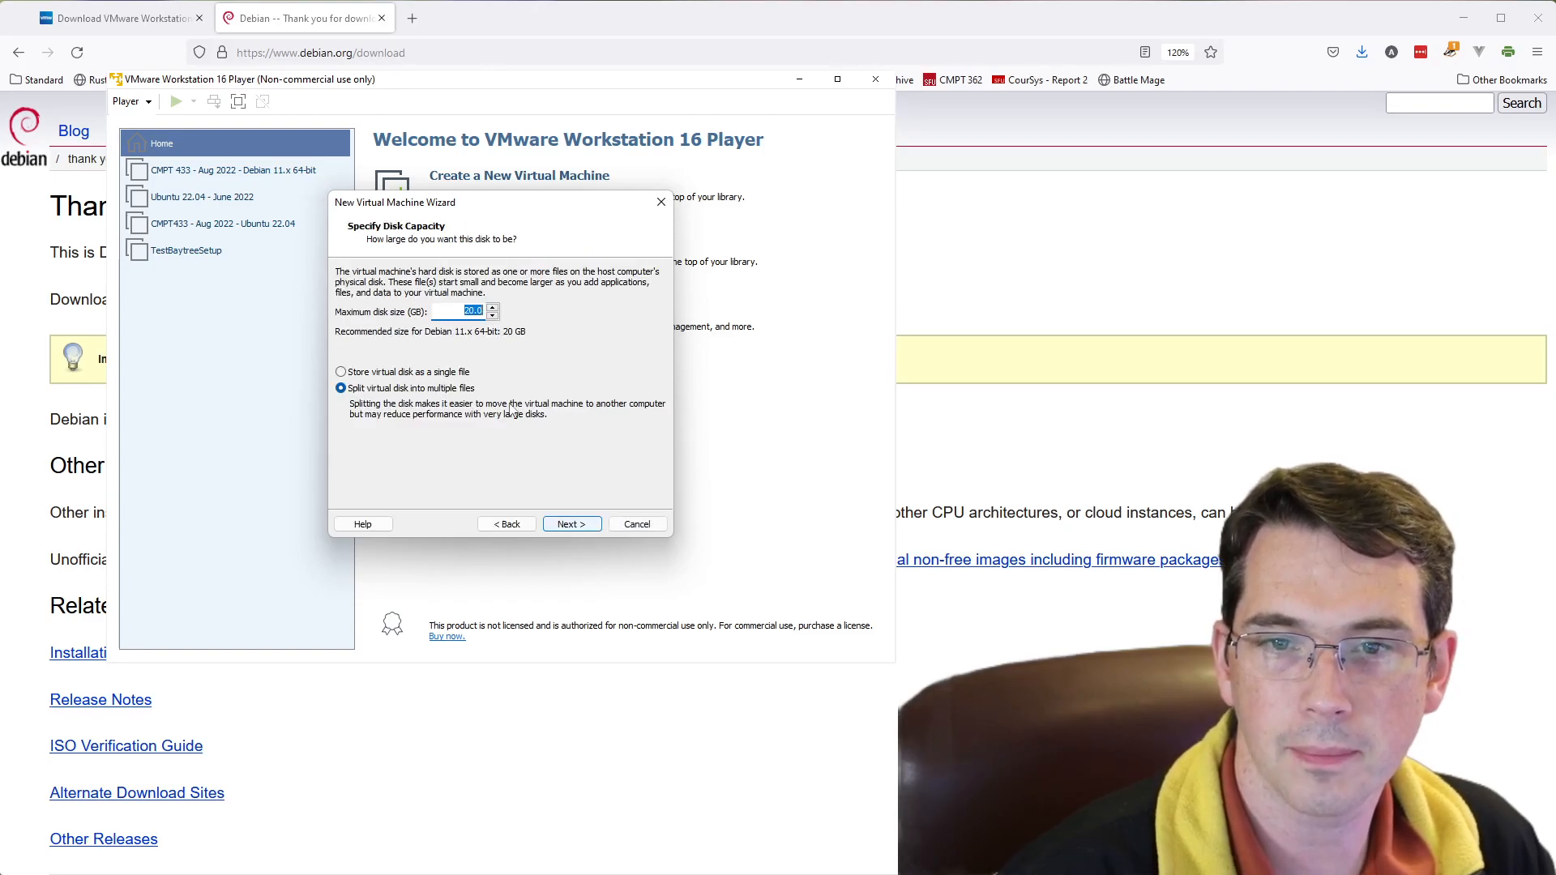
# - Set the maximum disk size to 60 GB and keep the virtual disk split into multiple files
pyautogui.click(458, 312)
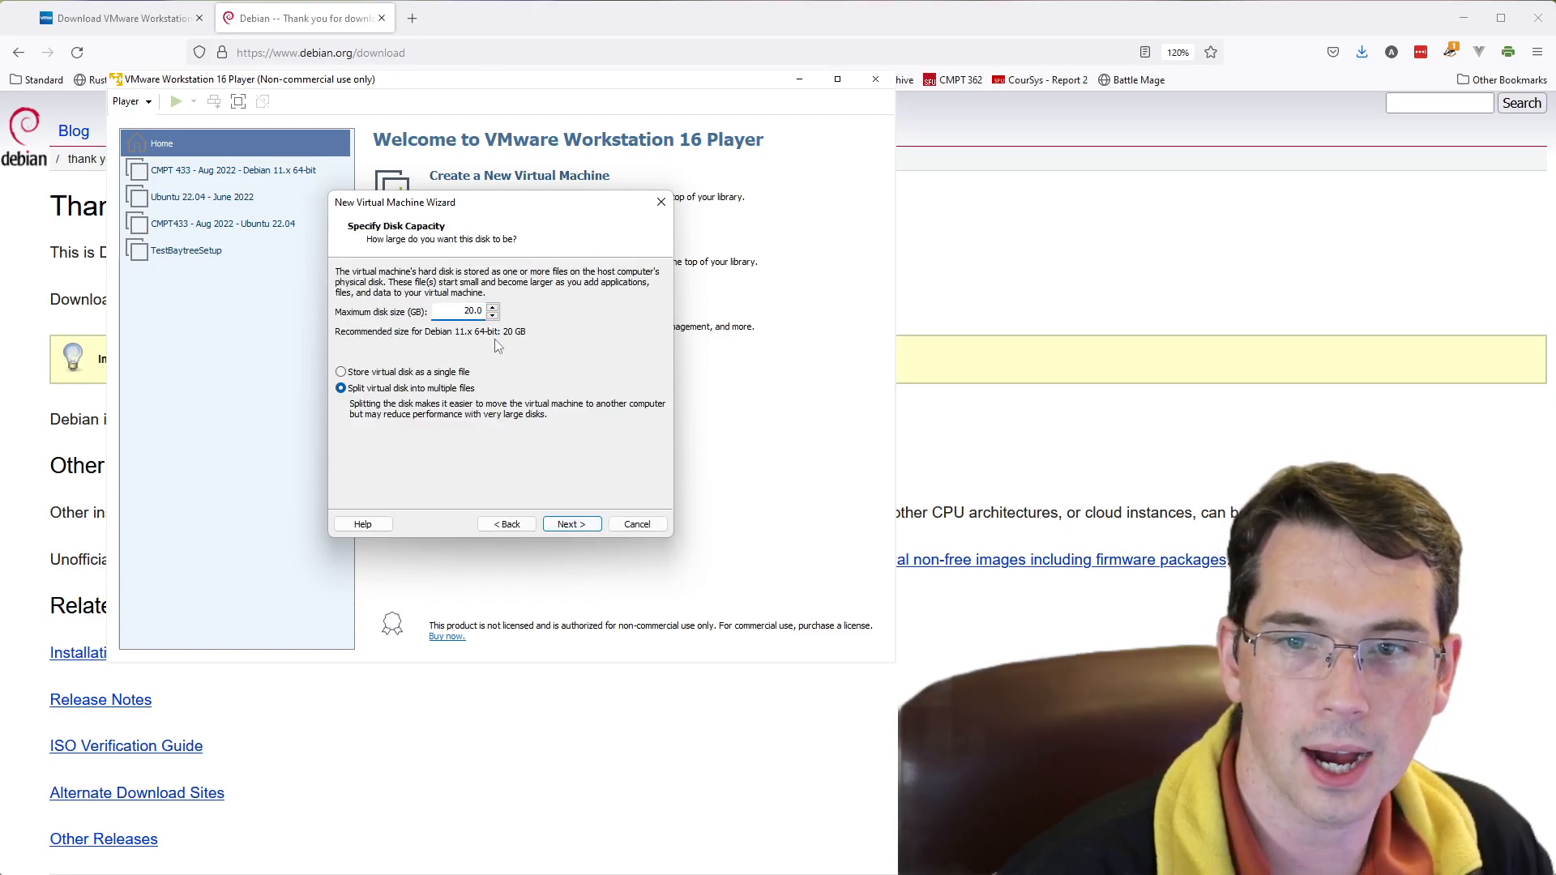
pyautogui.hotkey('shift', 'Right')
pyautogui.write('4')
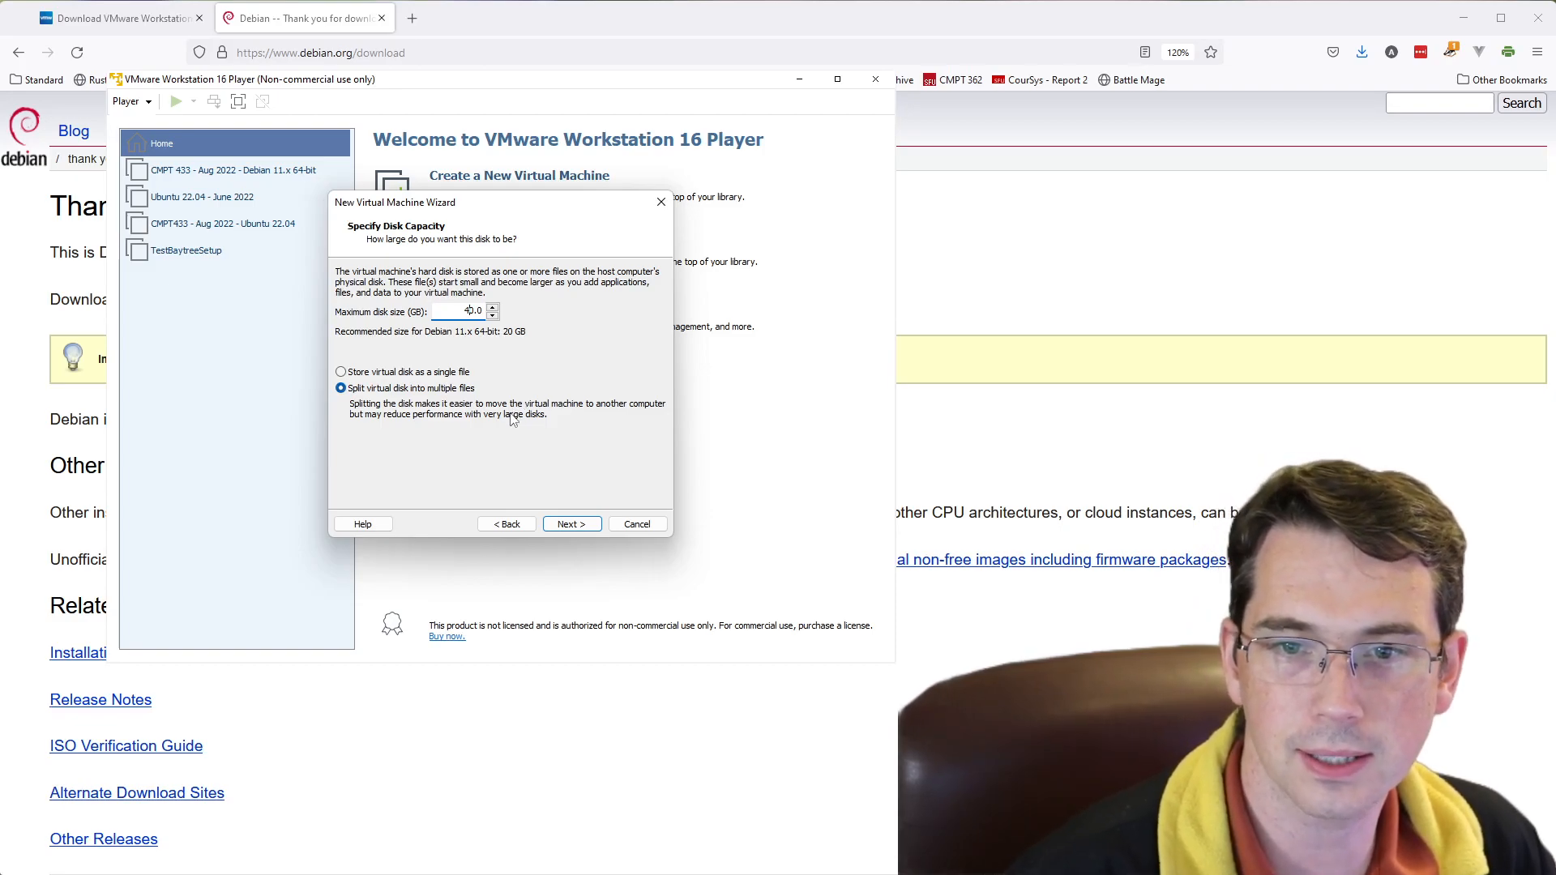
pyautogui.press('BackSpace')
pyautogui.write('6')
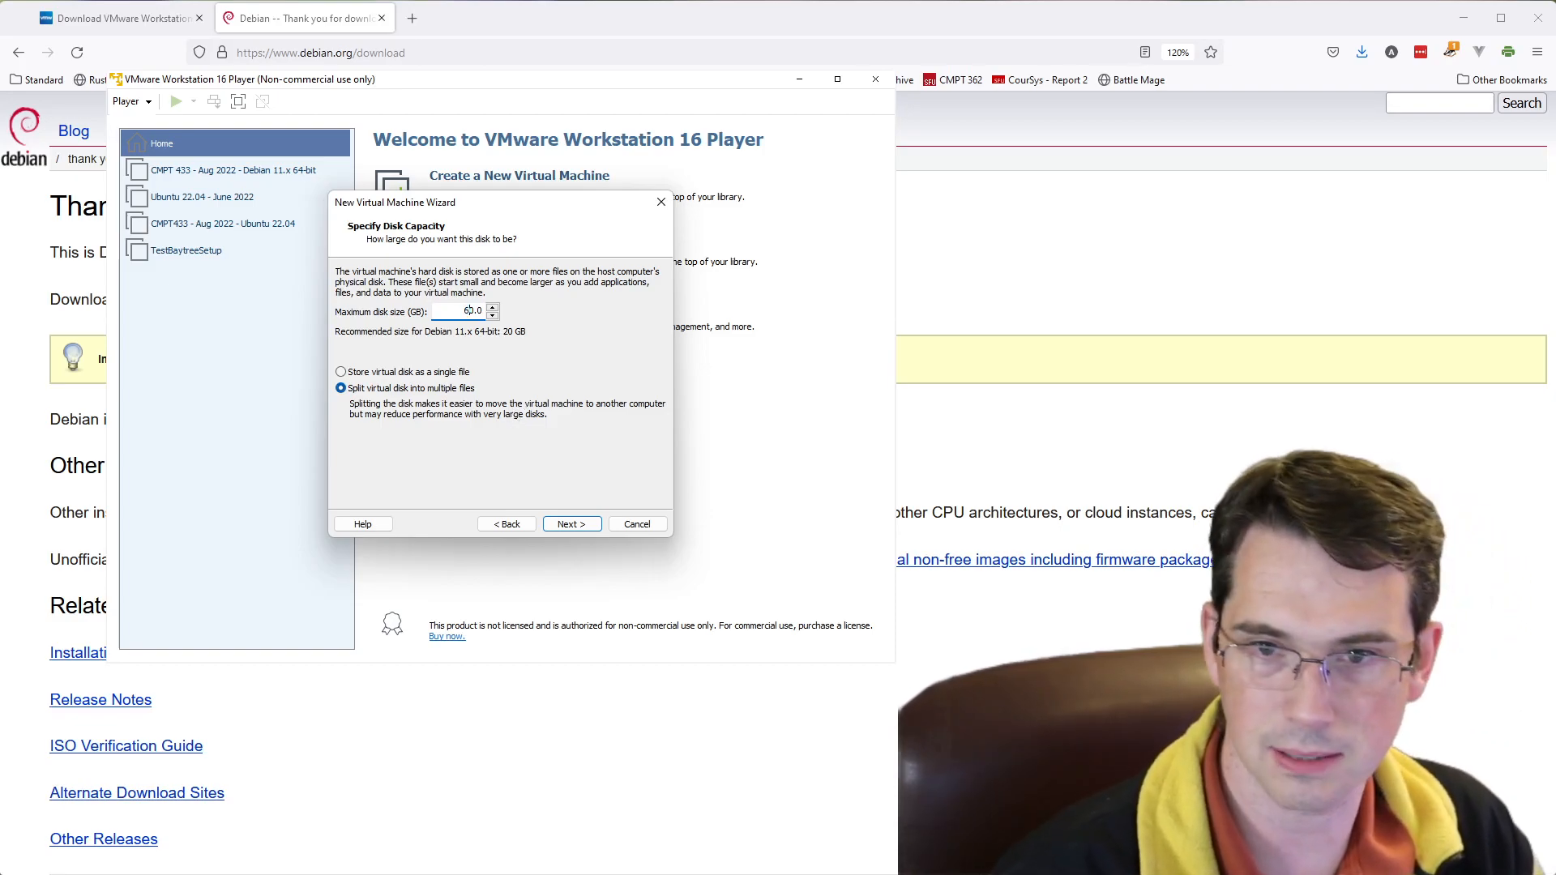
pyautogui.click(580, 529)
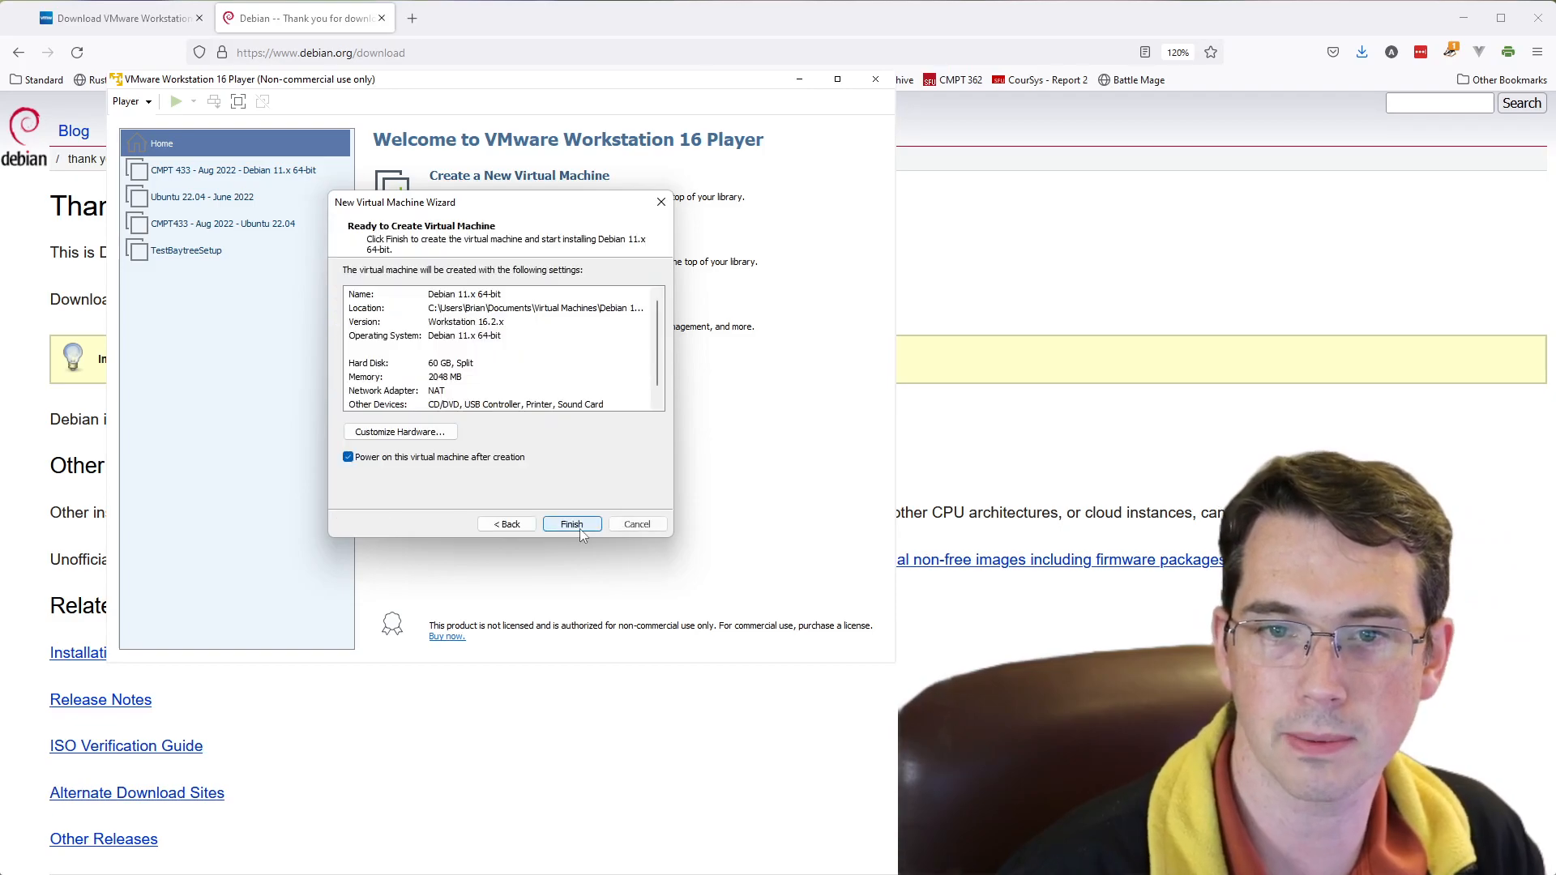
# - Customize the virtual machine's hardware to 4096 MB of memory and 6 processor cores
pyautogui.click(401, 432)
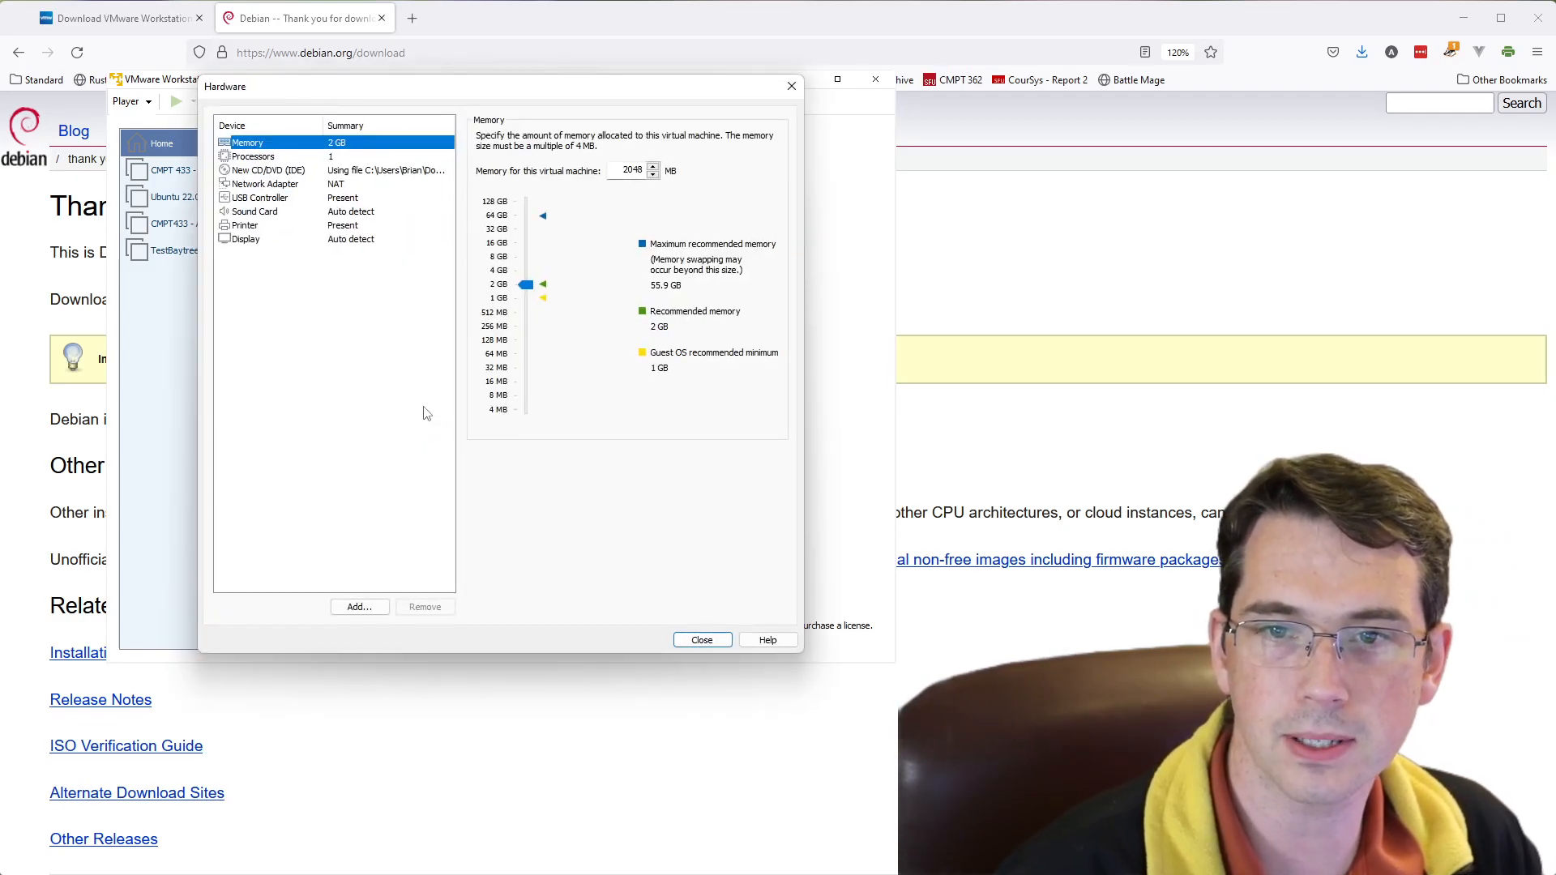
pyautogui.moveTo(526, 285); pyautogui.dragTo(526, 274)
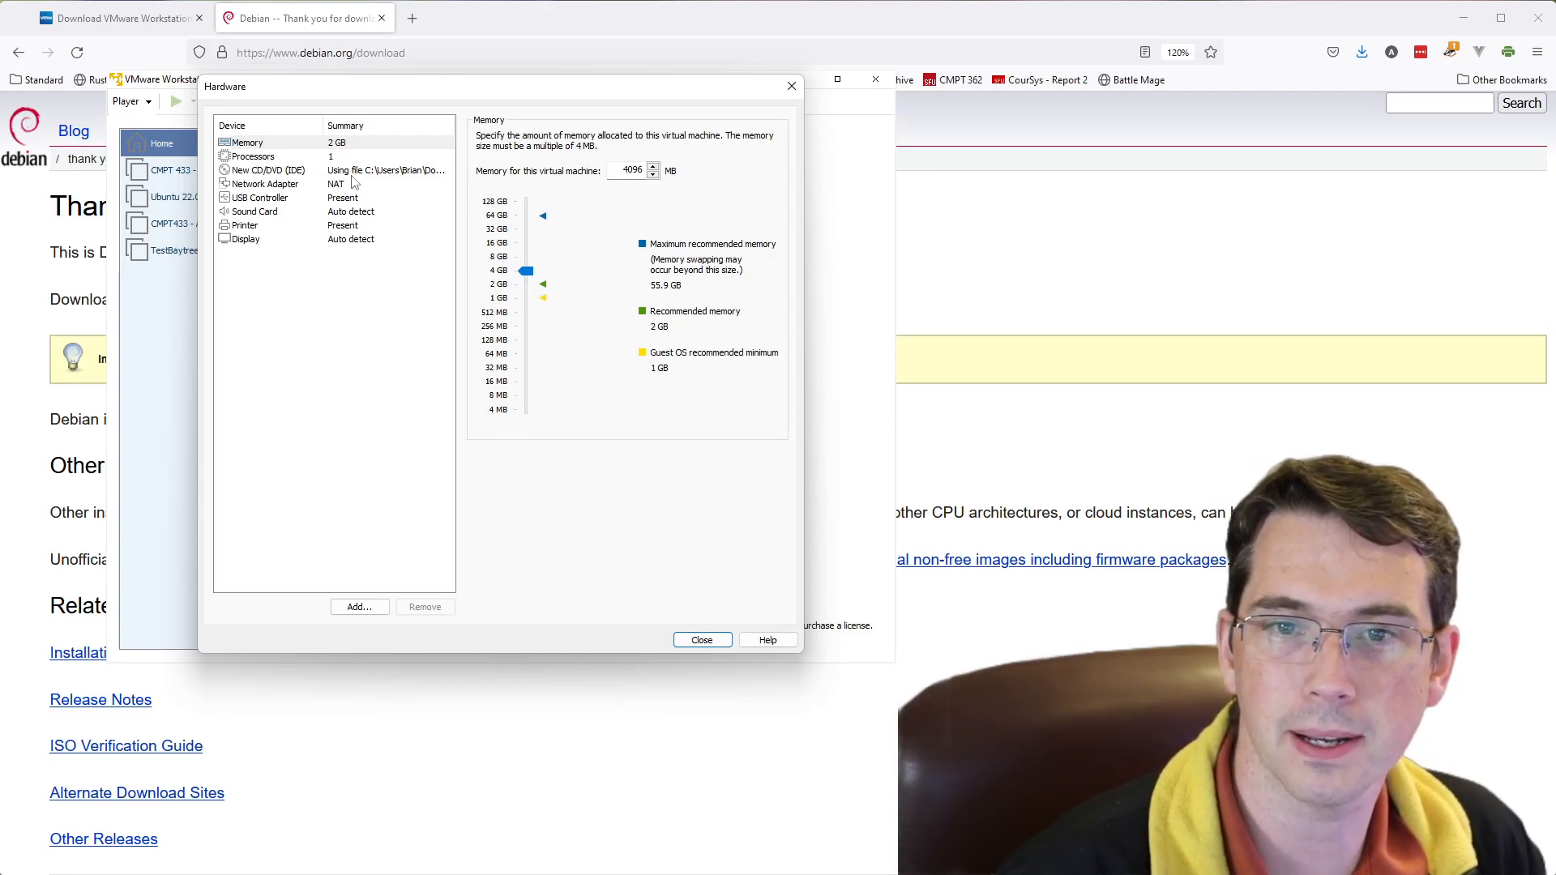
pyautogui.click(327, 158)
pyautogui.click(616, 138)
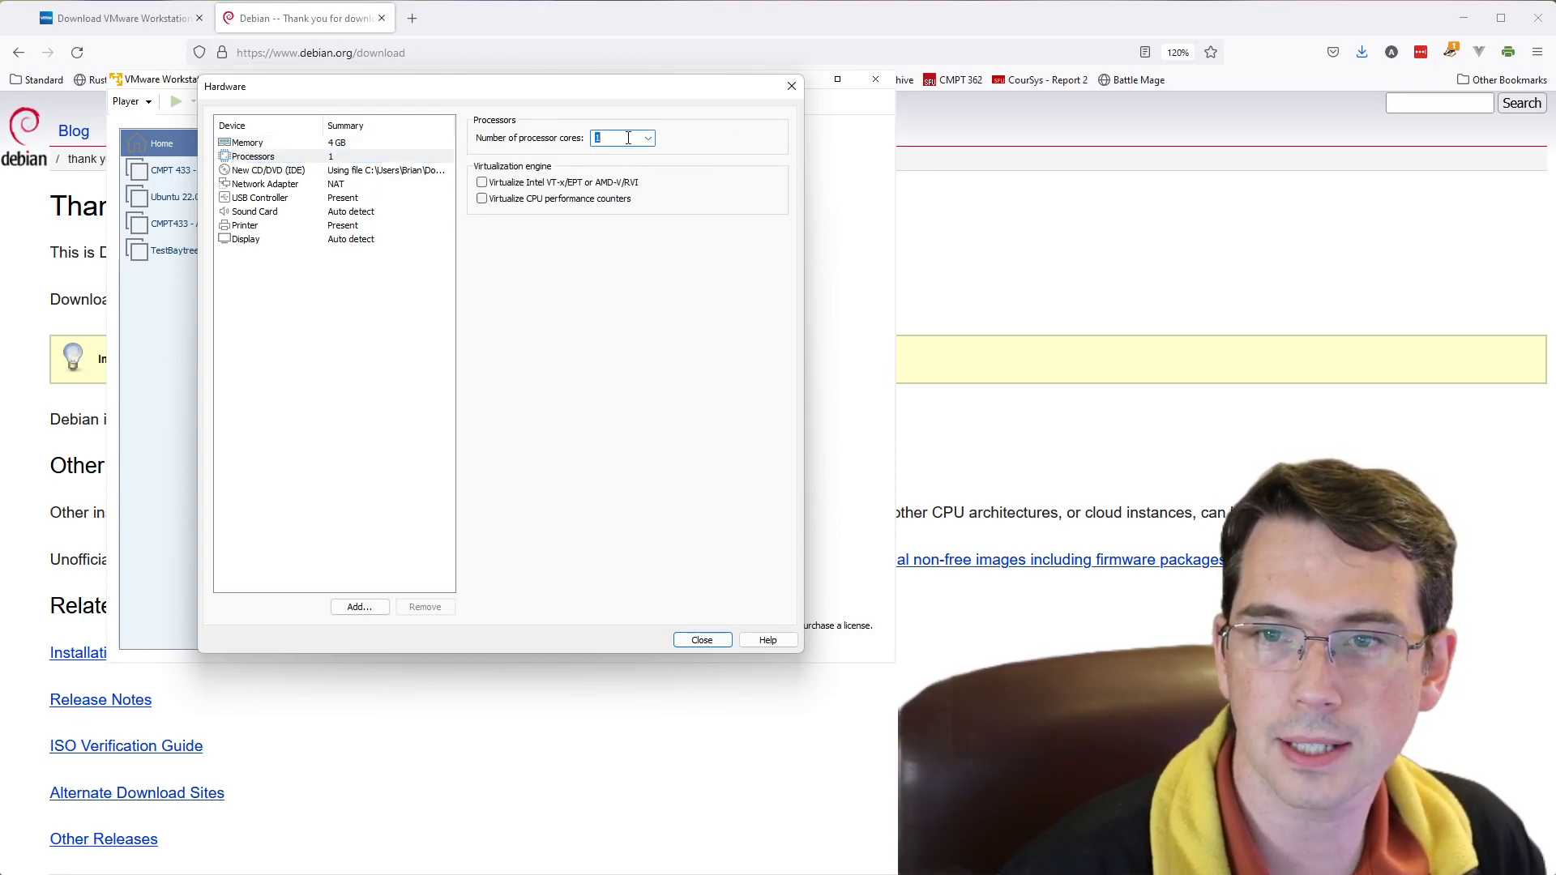
pyautogui.click(649, 139)
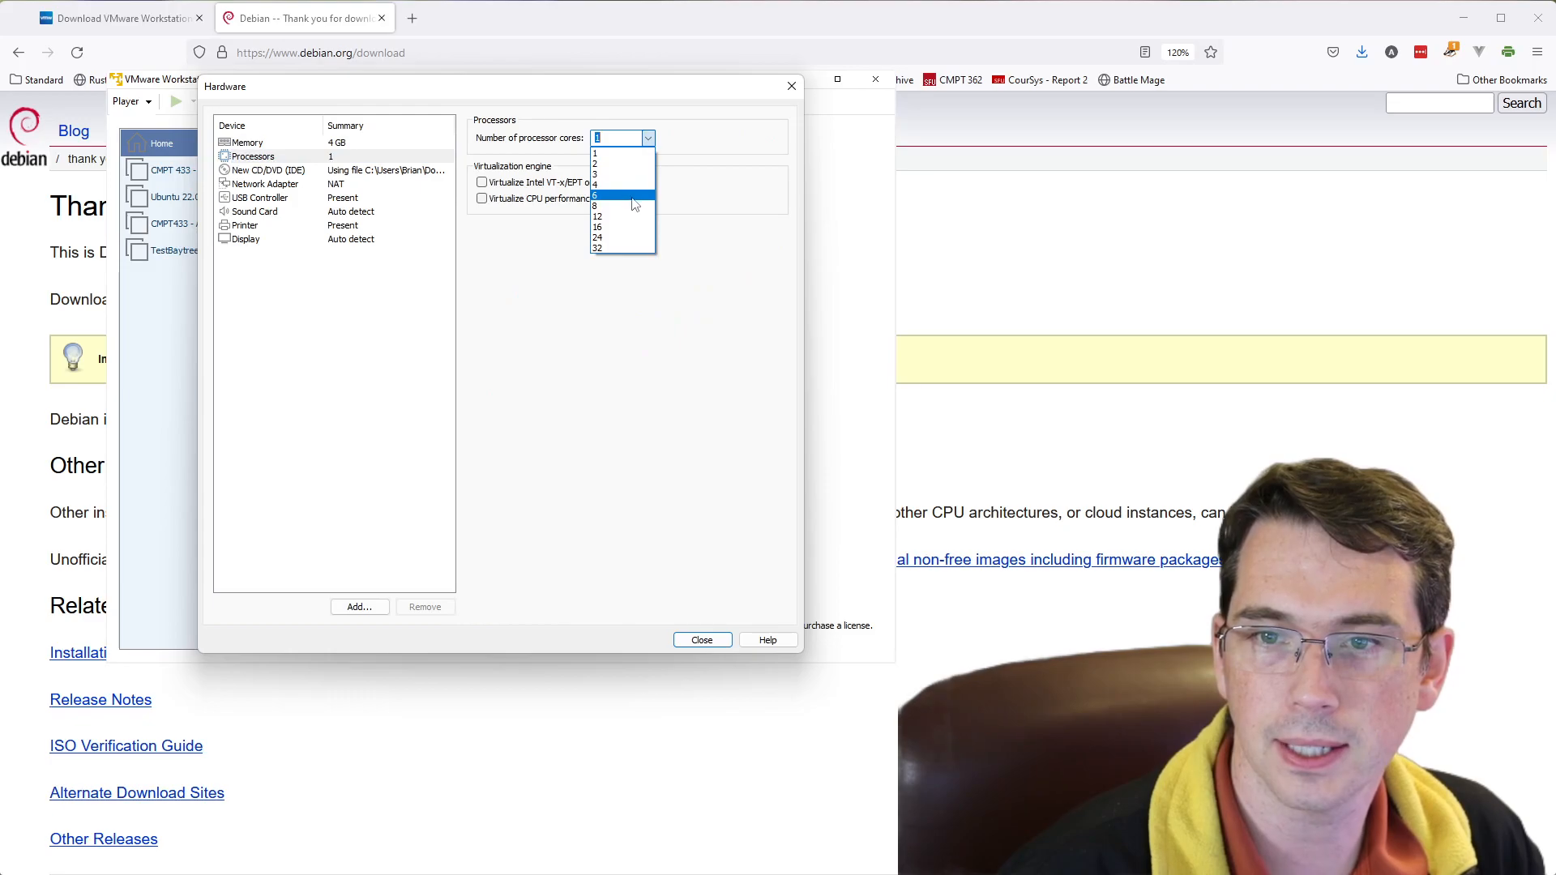
pyautogui.click(625, 202)
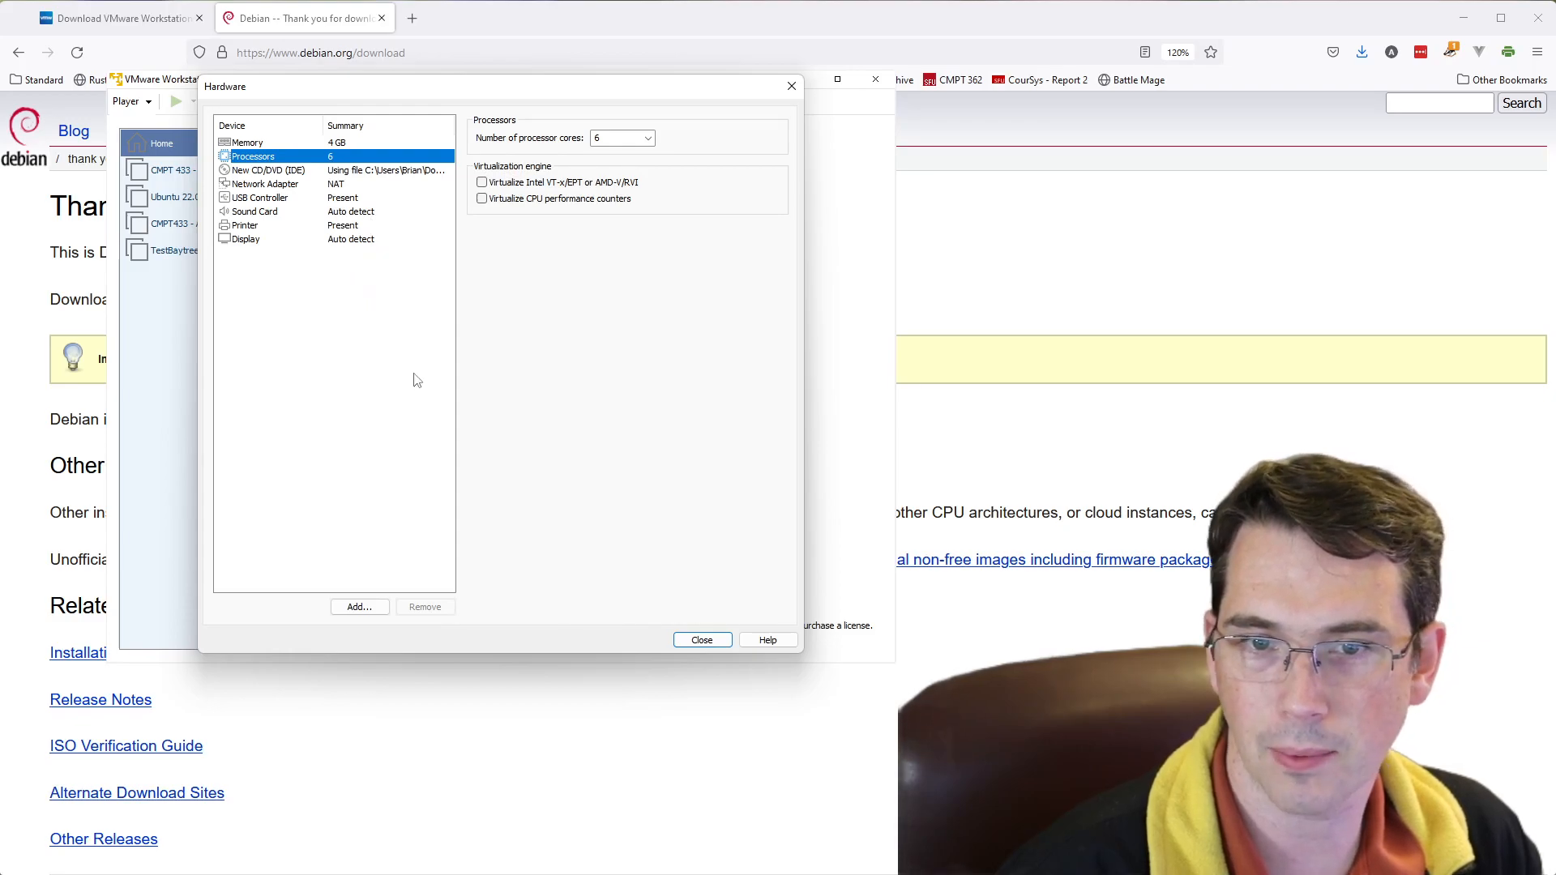
pyautogui.click(702, 642)
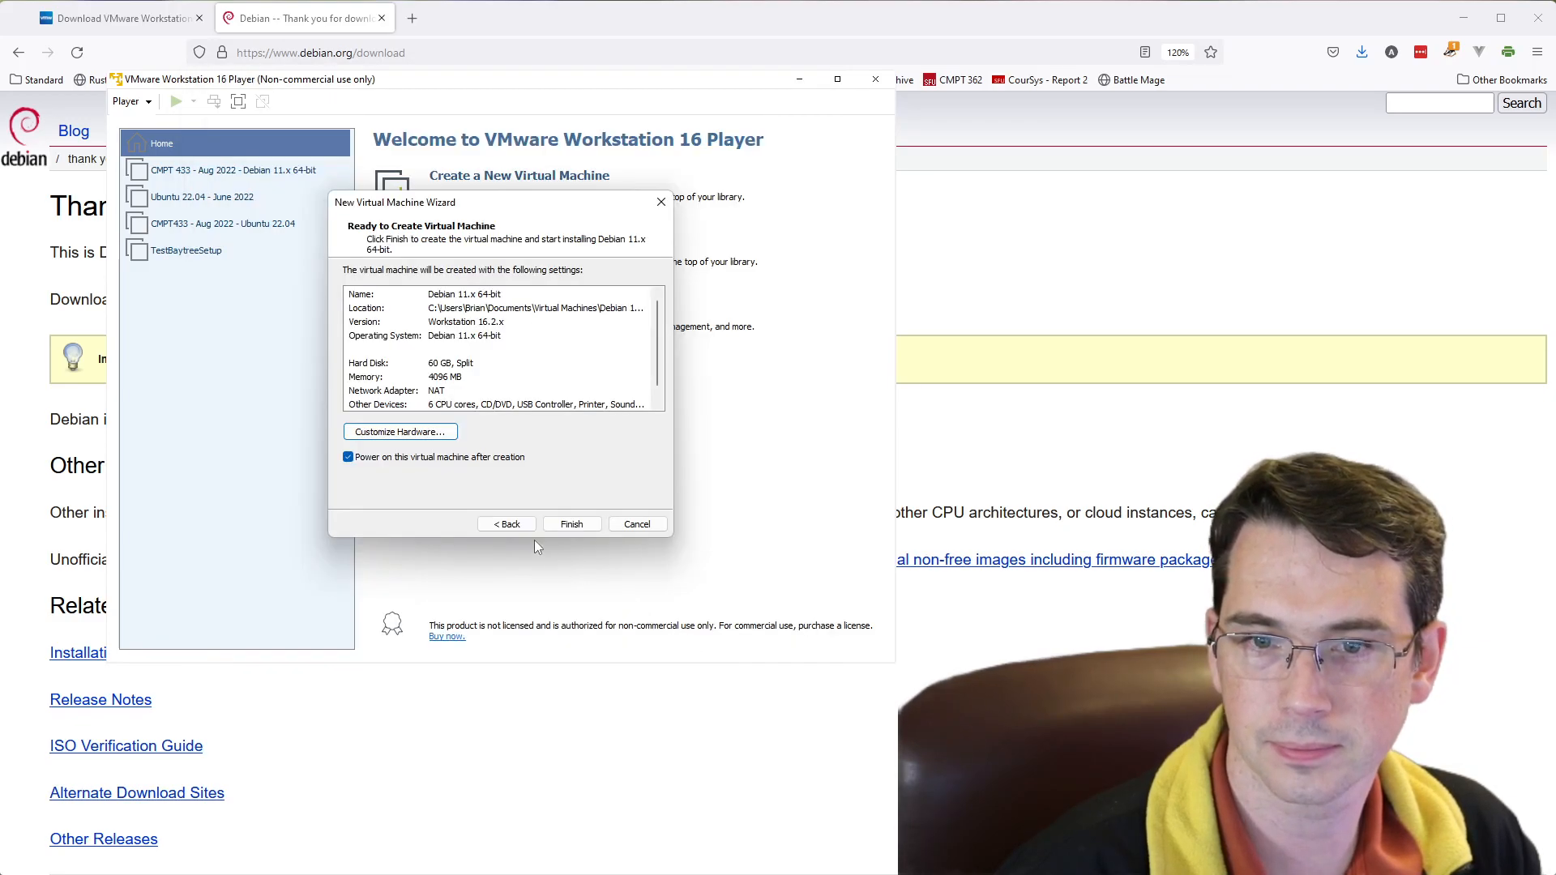
# - Create and power on the virtual machine, and direct input to its Debian installer menu with Graphical install highlighted
pyautogui.click(572, 524)
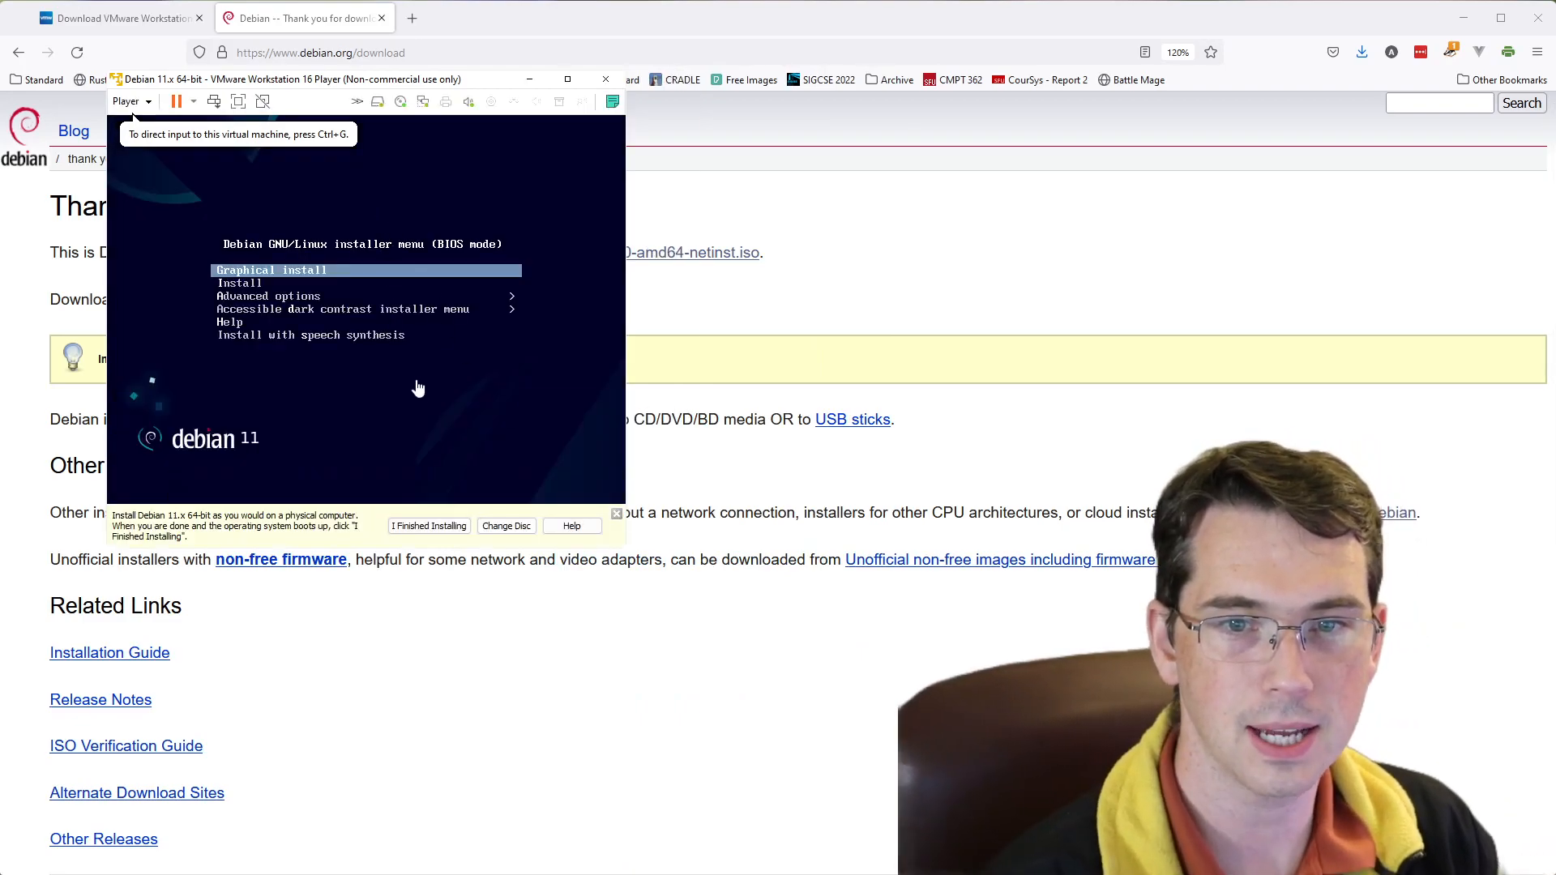
pyautogui.click(420, 429)
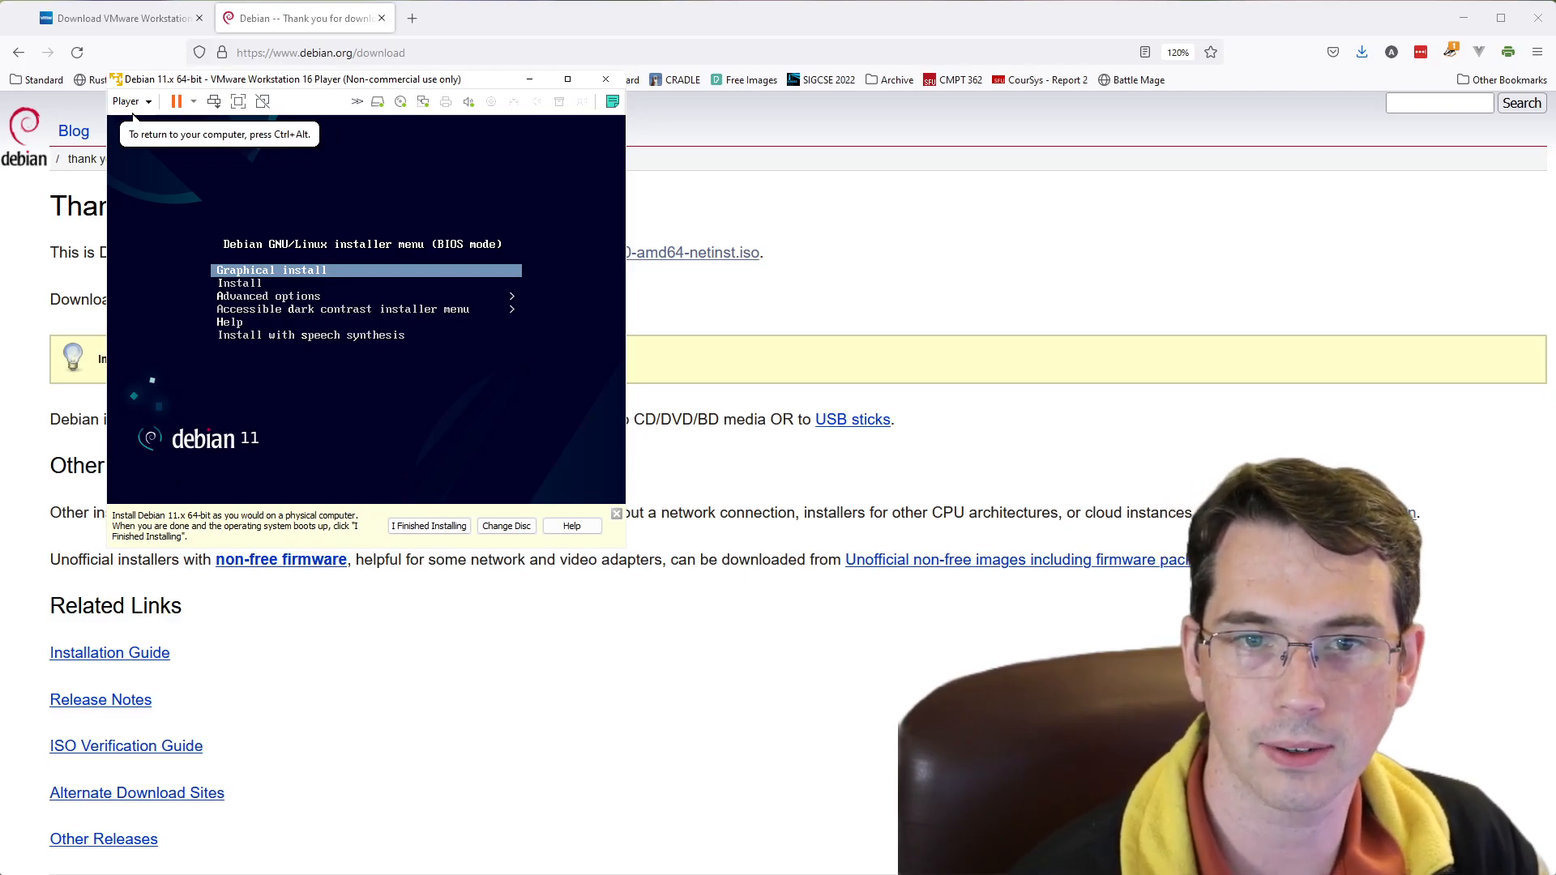
pyautogui.press('Down')
pyautogui.press('Up')
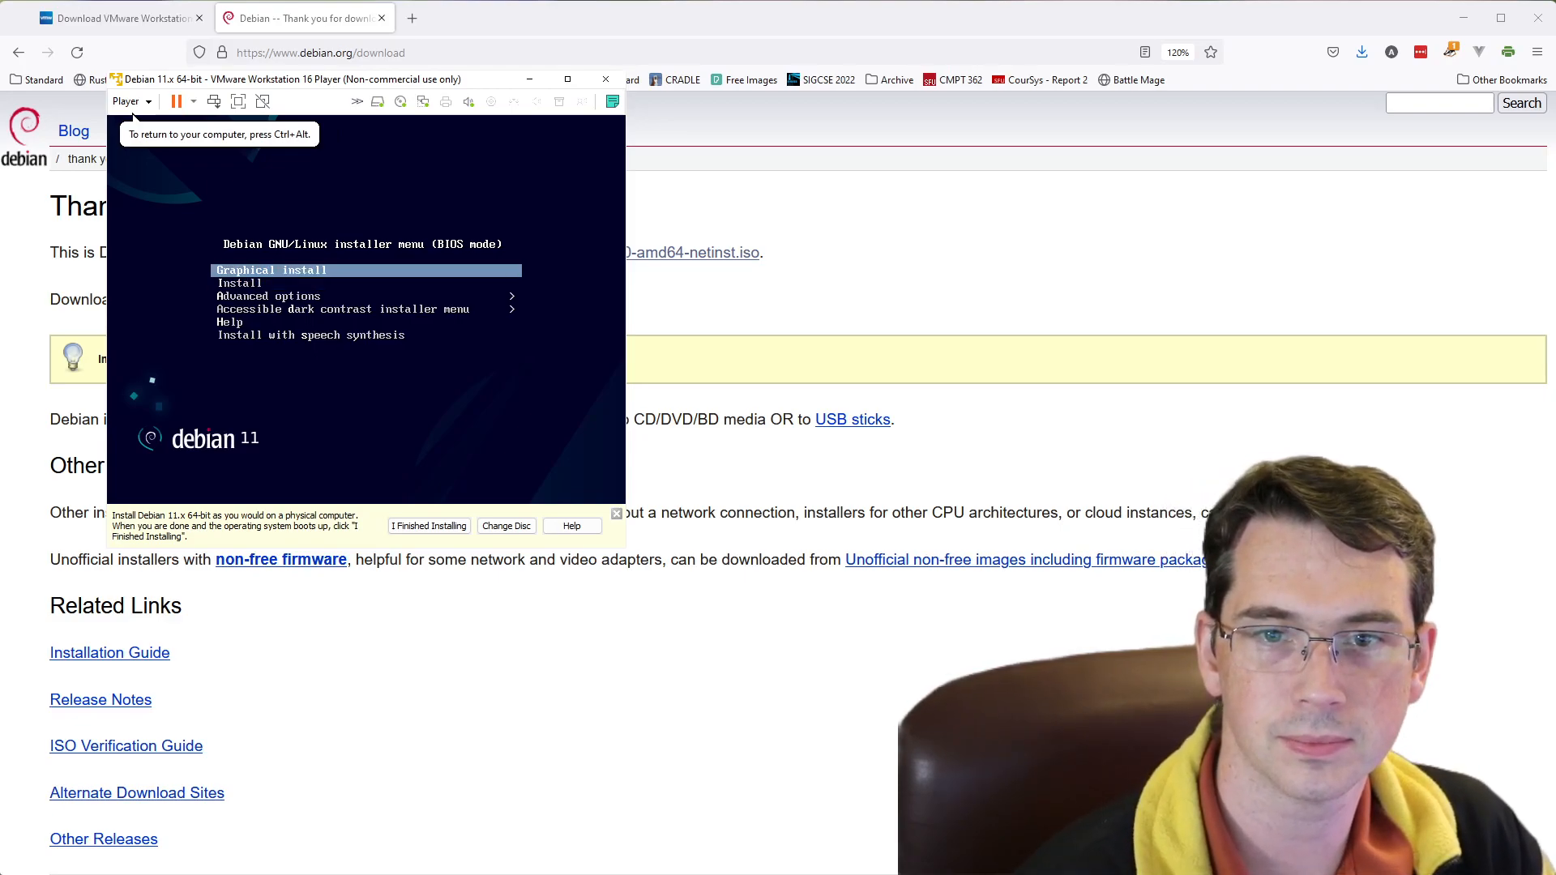
# - Start the Graphical install from the Debian installer boot menu
pyautogui.press('Down')
pyautogui.press('Up')
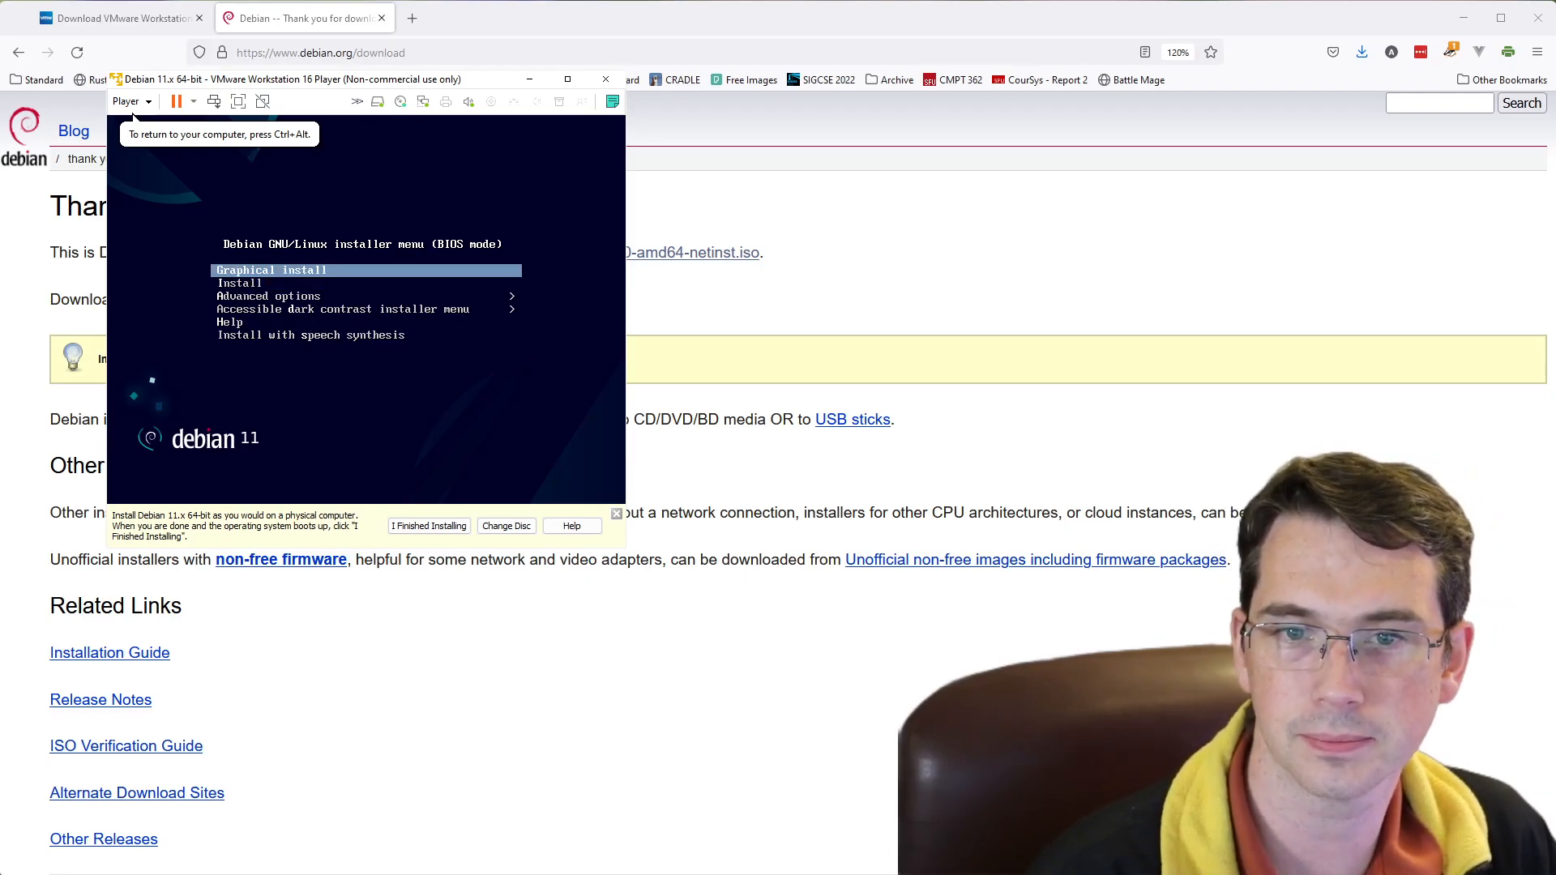
pyautogui.press('Return')
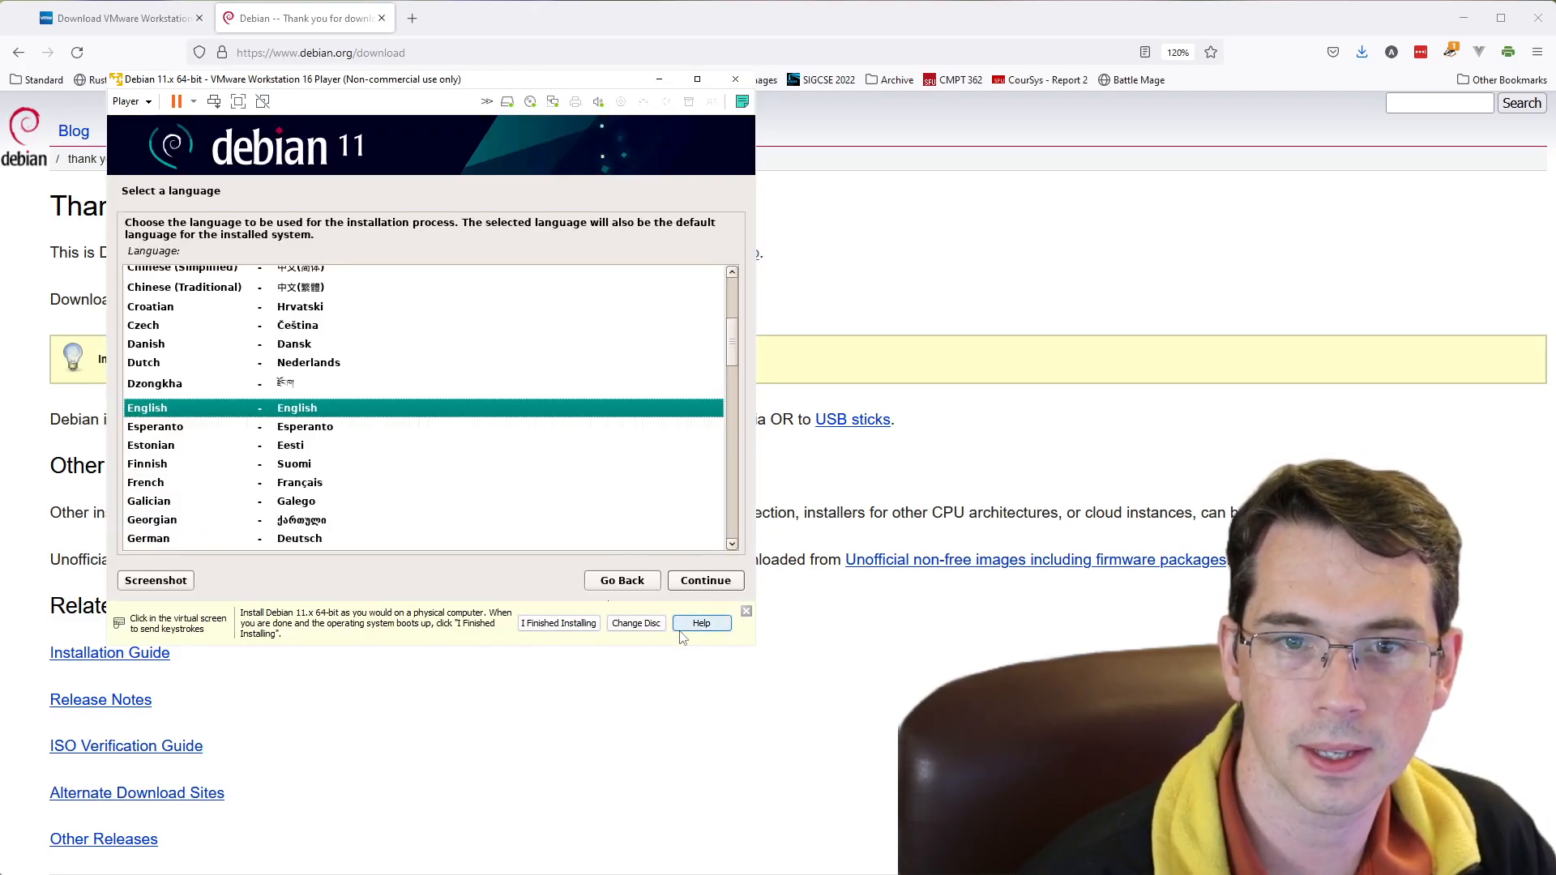
# - Accept English as the installation language, the default location and the American English keymap
pyautogui.click(701, 589)
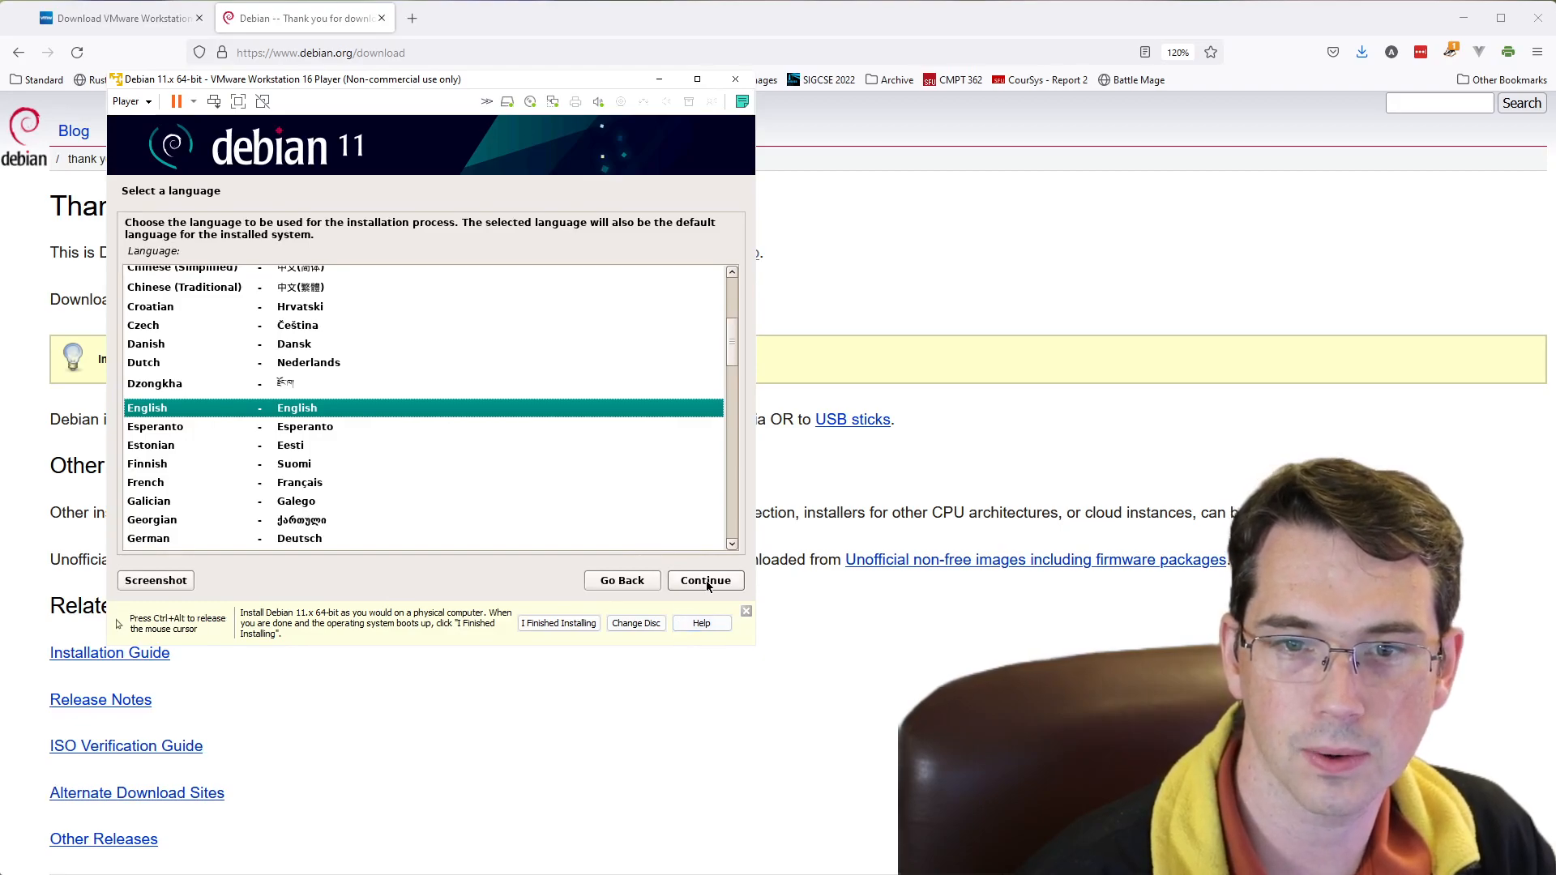
pyautogui.click(706, 582)
pyautogui.click(706, 582)
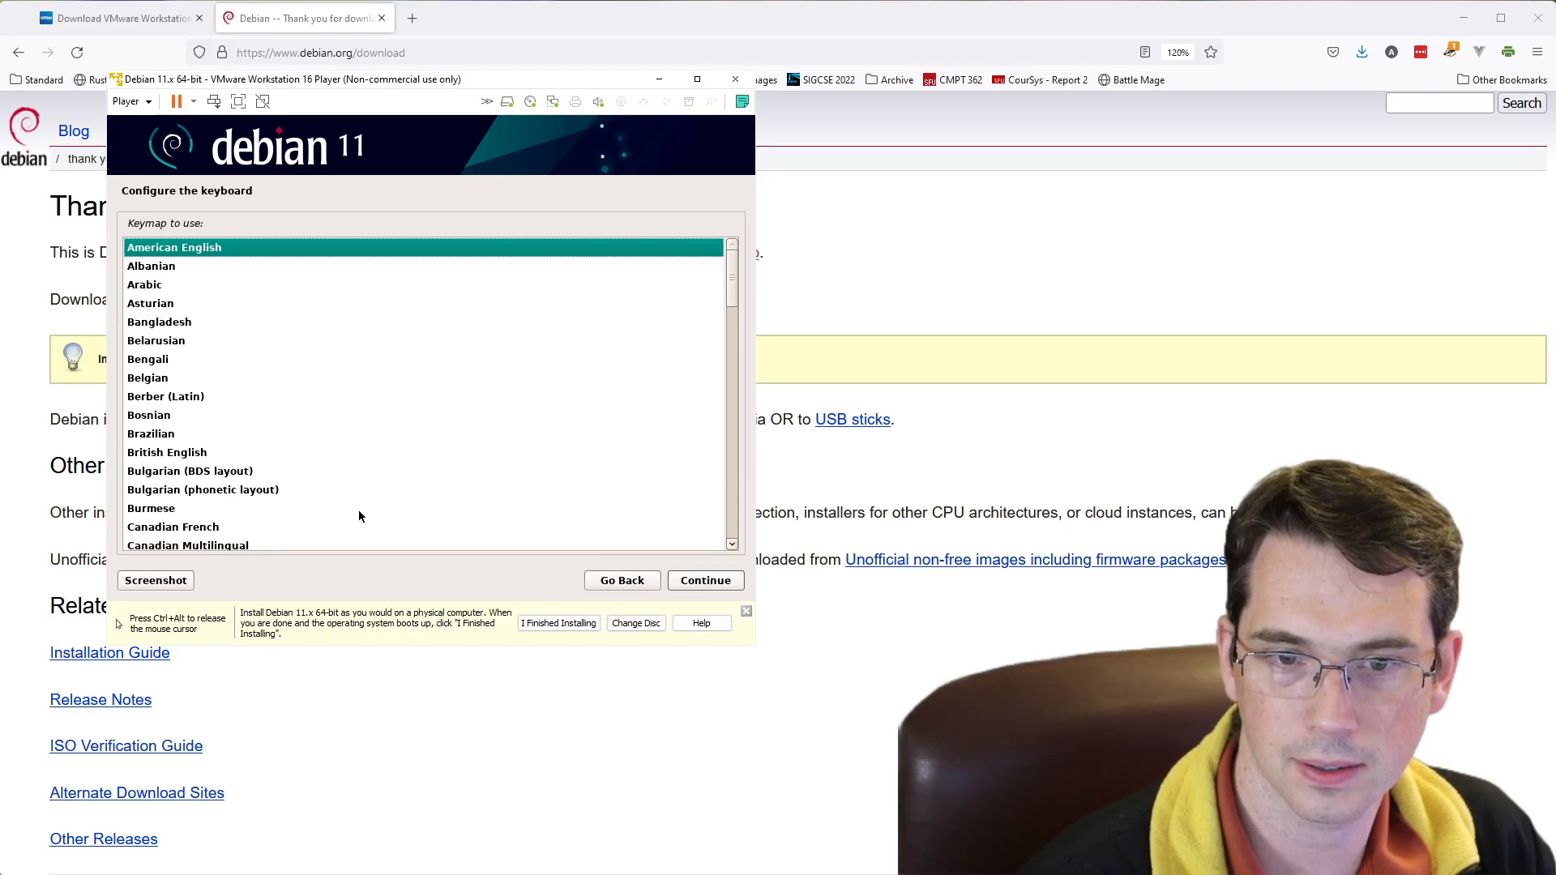
pyautogui.click(694, 588)
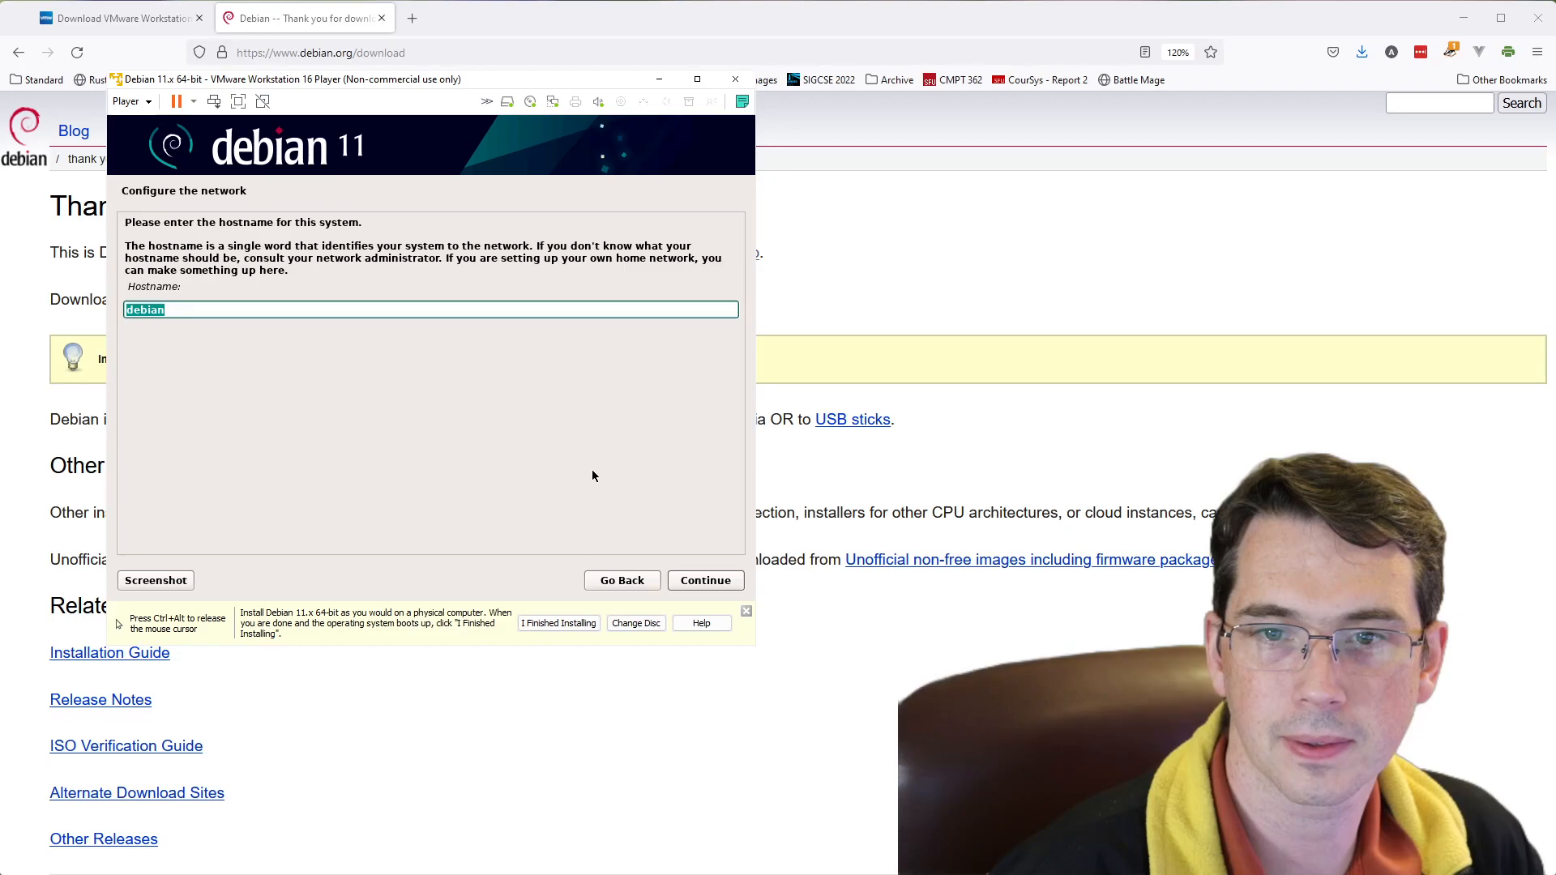
# - Set the system's hostname to 351-Debian and leave the domain name blank
pyautogui.click(219, 313)
pyautogui.doubleClick(218, 311)
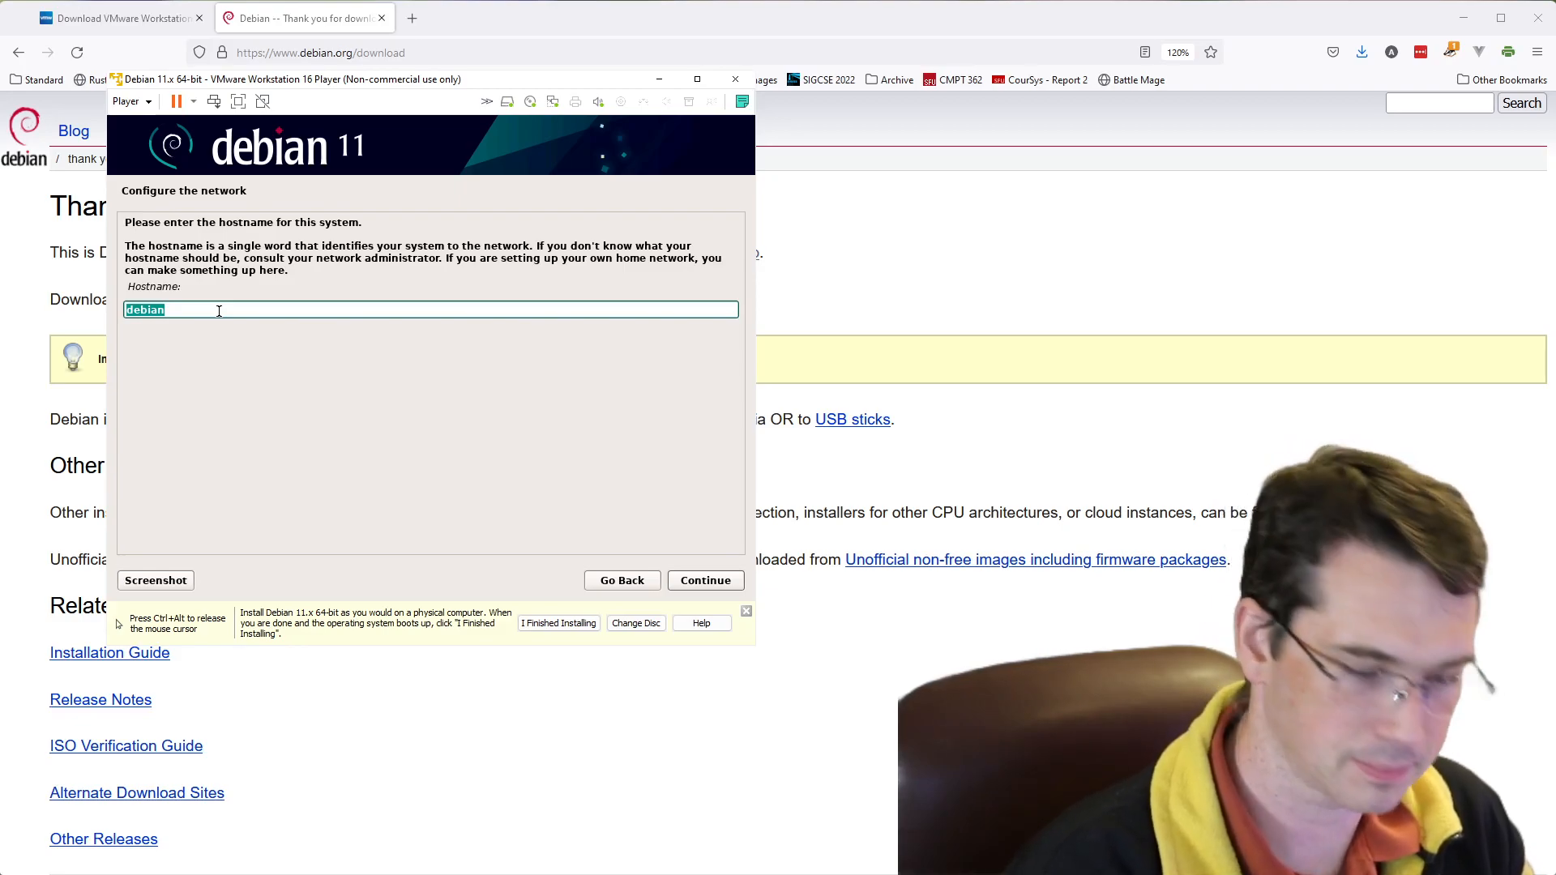
pyautogui.write('351-')
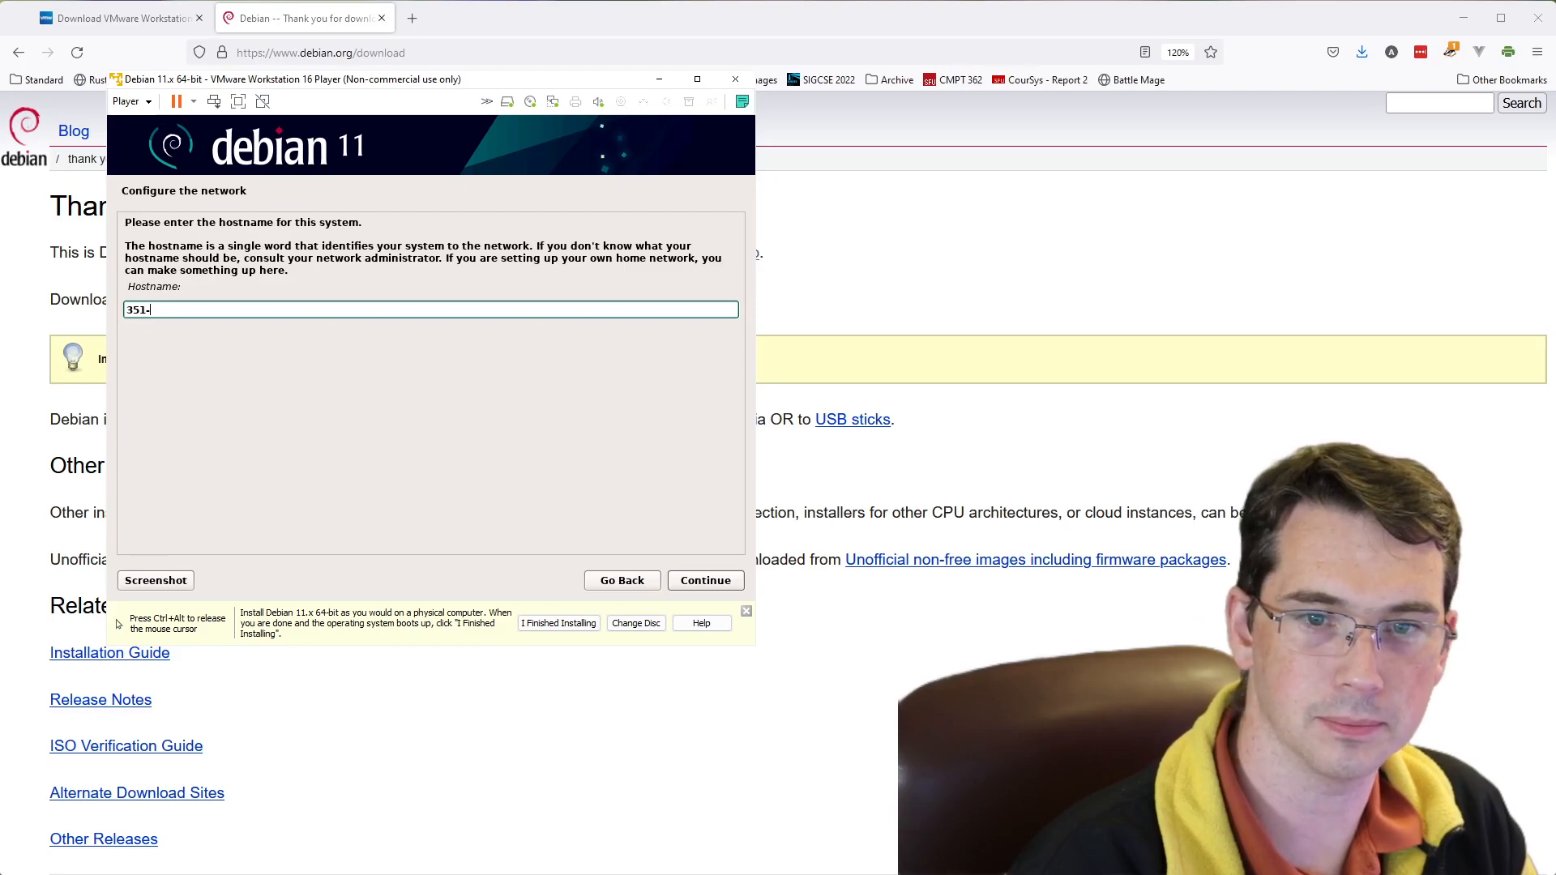
pyautogui.write('Debian')
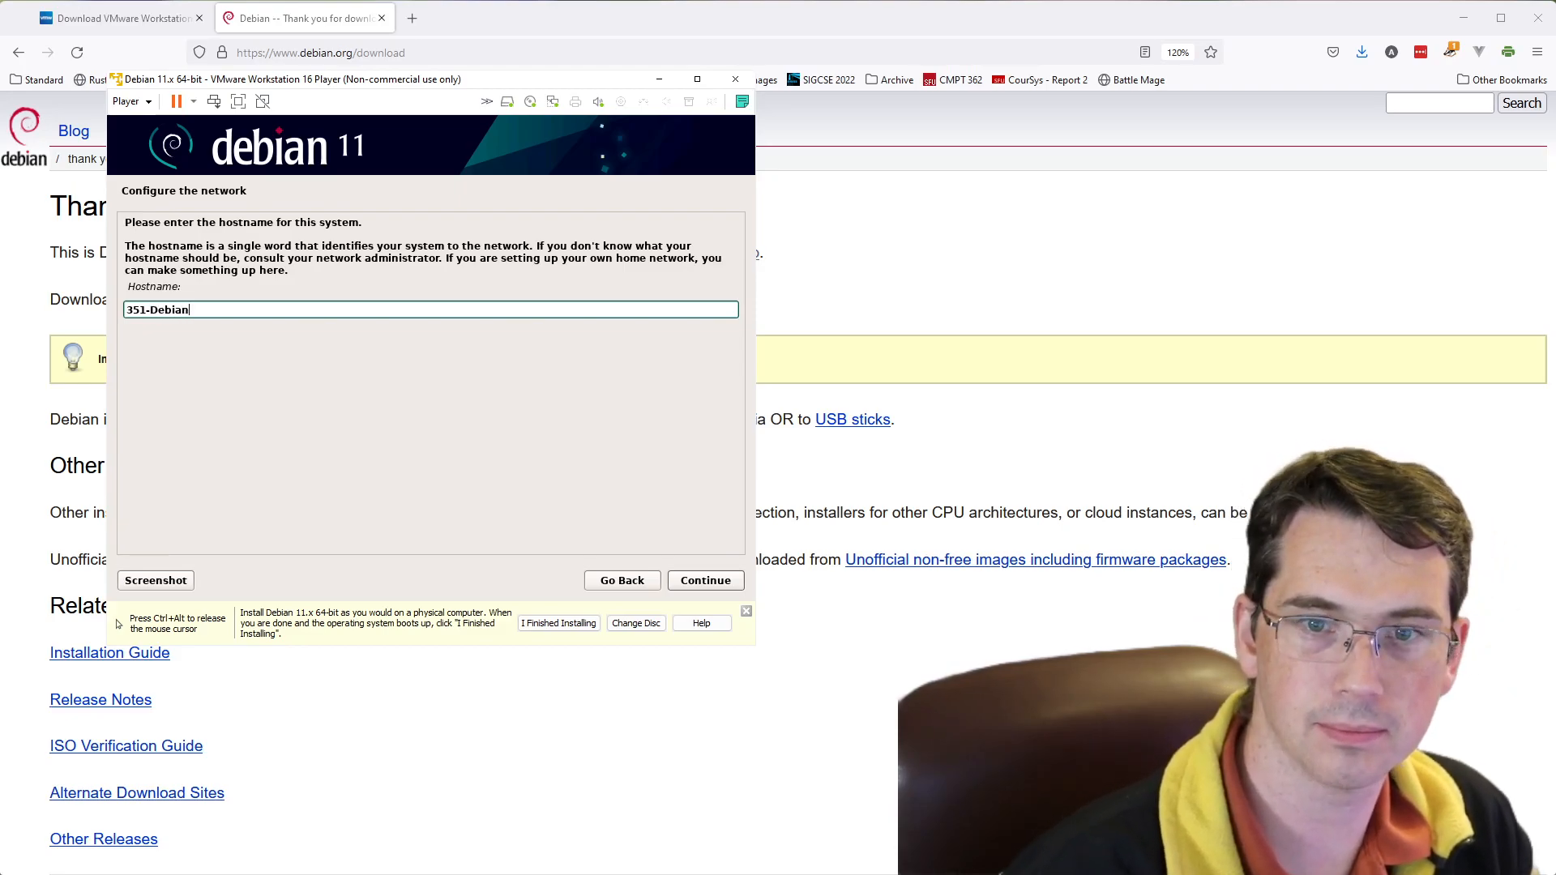
pyautogui.click(715, 582)
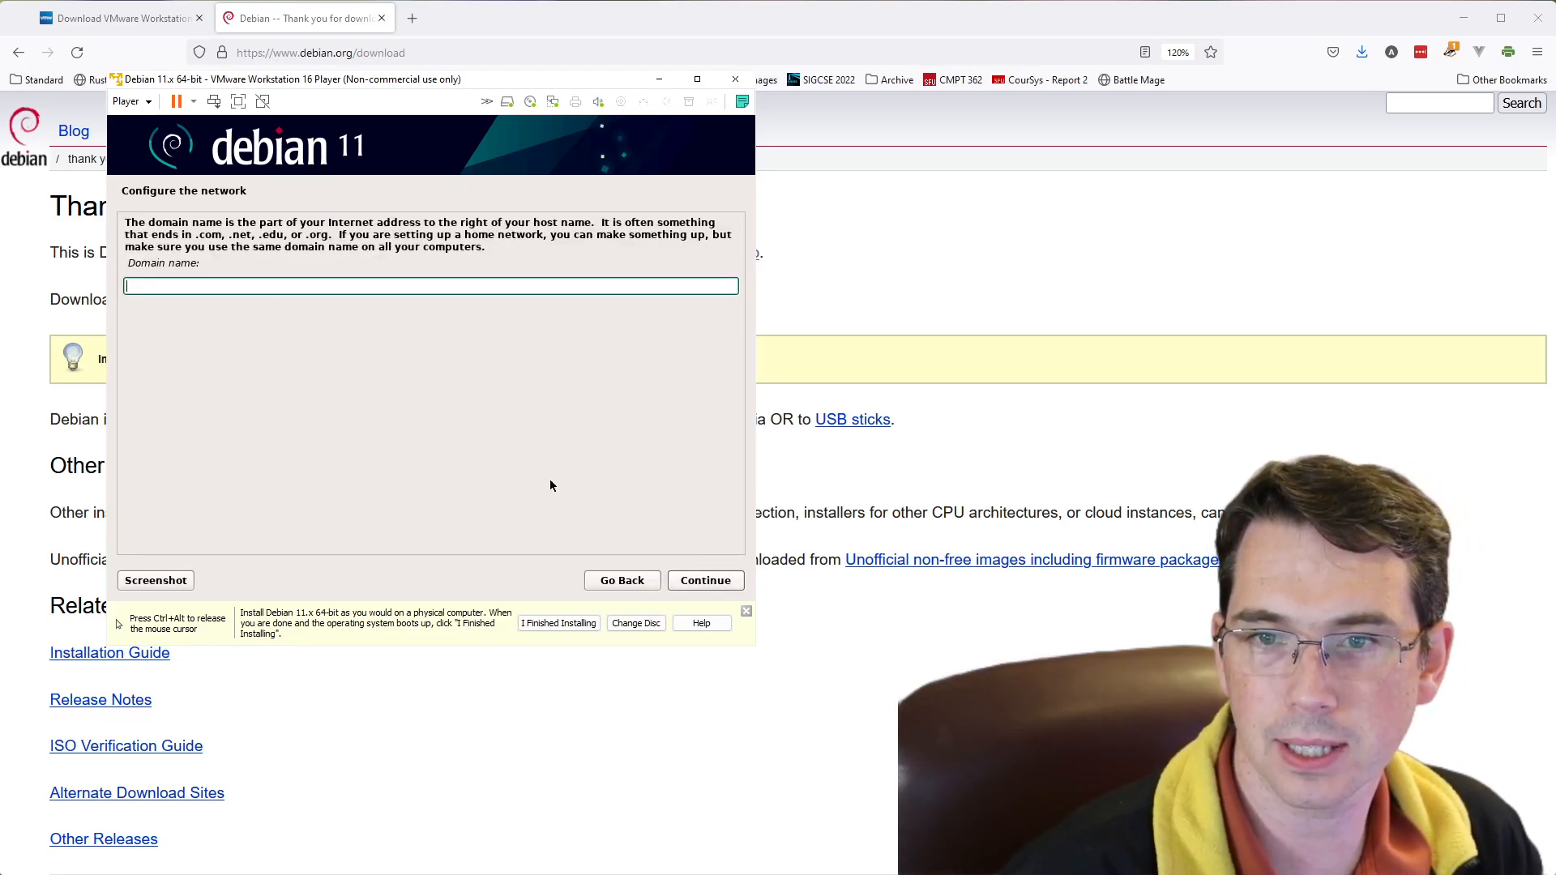
pyautogui.click(705, 581)
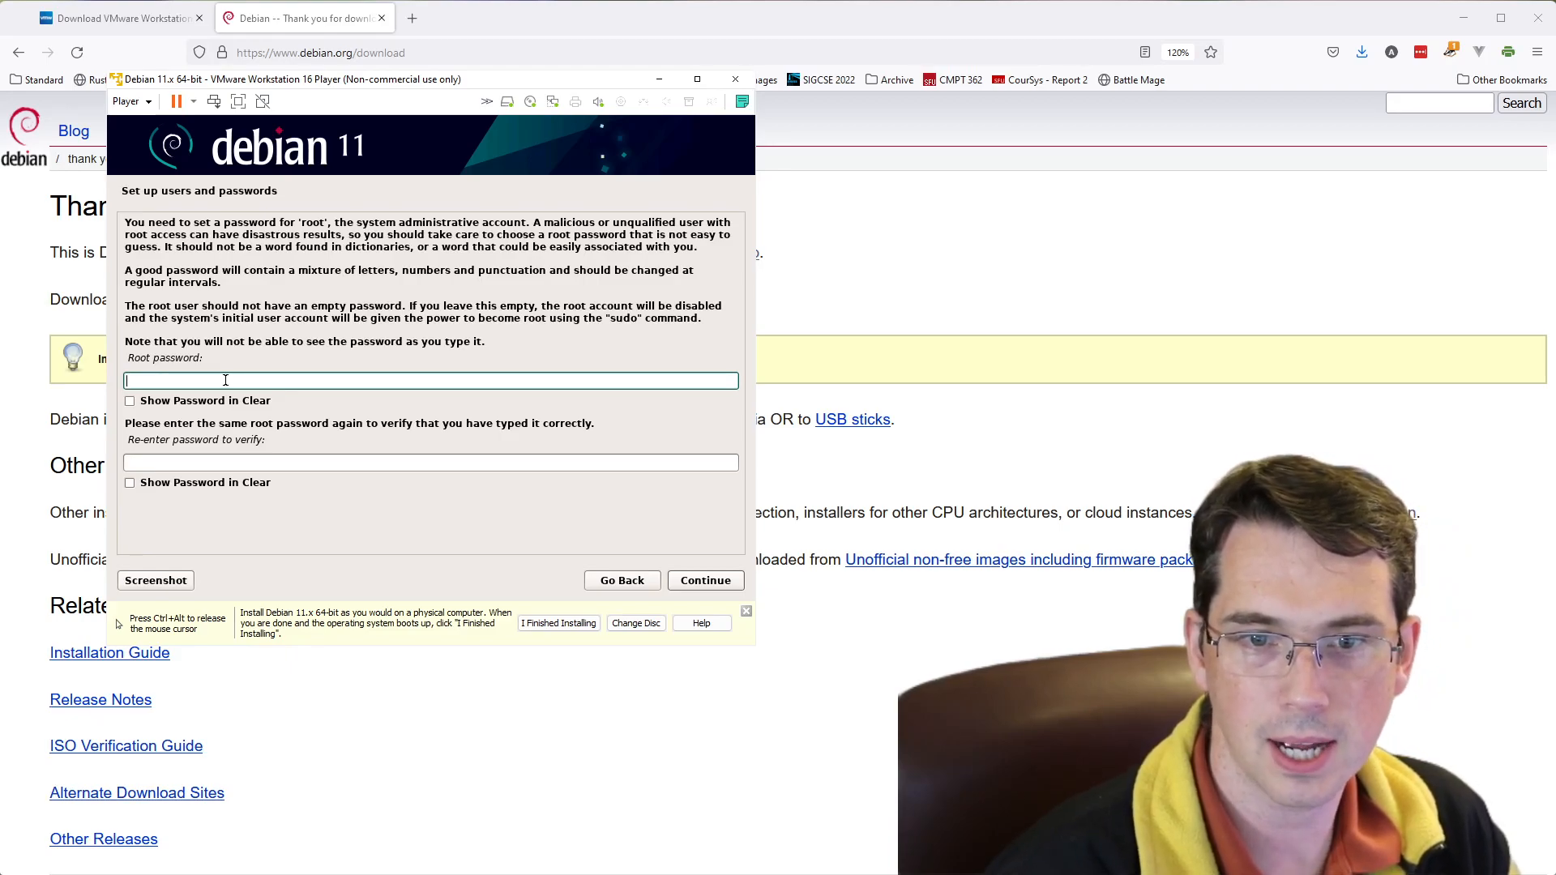
# - Enter the root password, re-enter it for verification and submit both
pyautogui.write('•••••••')
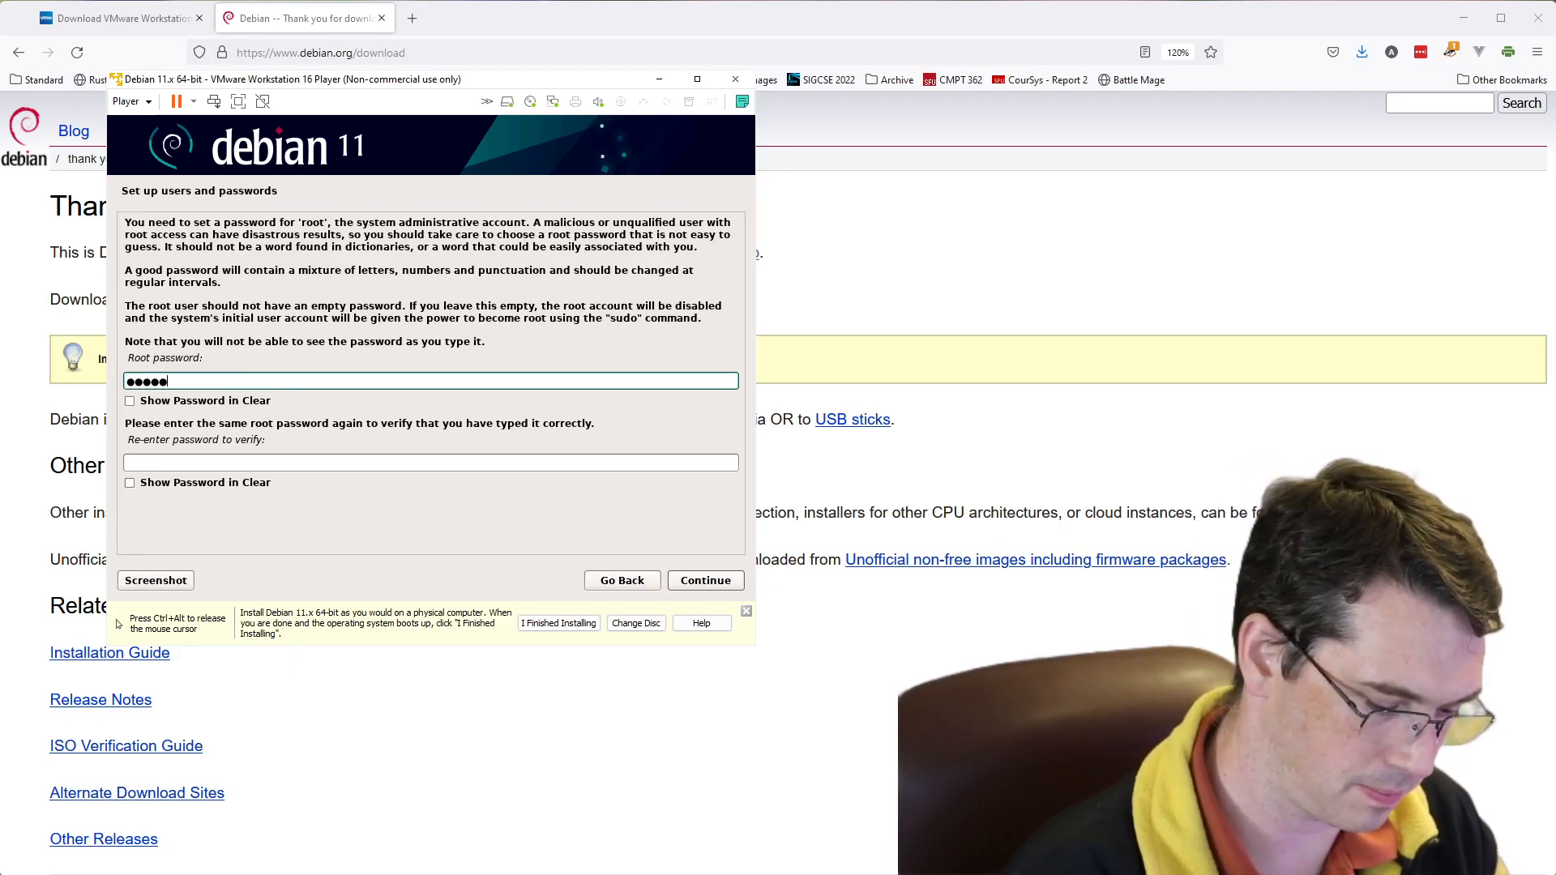
pyautogui.write('•')
pyautogui.press('Tab')
pyautogui.write('••••')
pyautogui.press('BackSpace')
pyautogui.press('BackSpace')
pyautogui.press('BackSpace')
pyautogui.press('BackSpace')
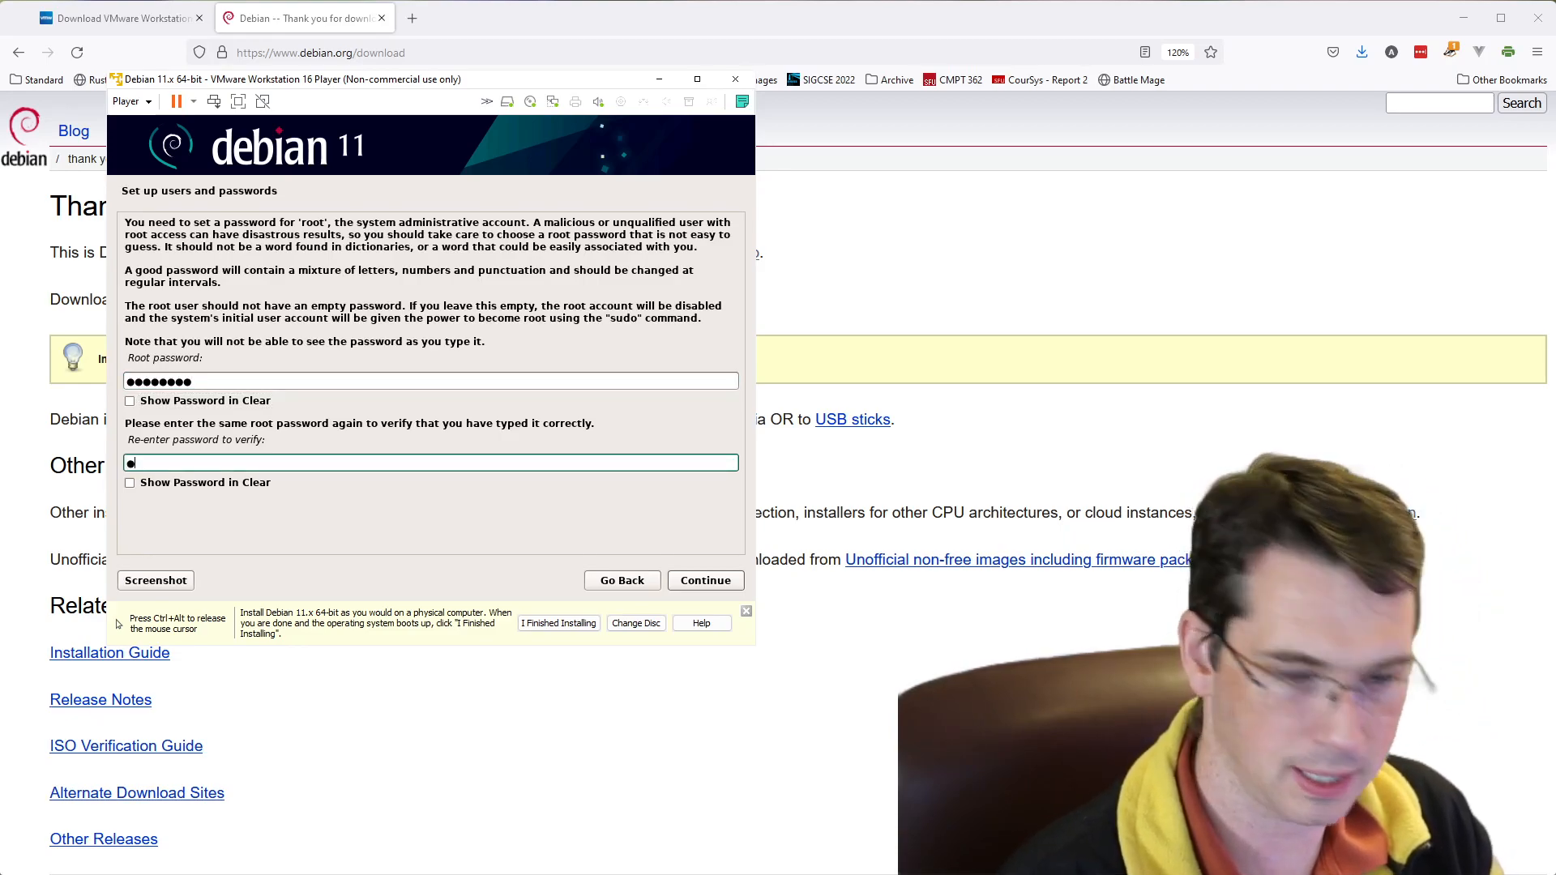
pyautogui.write('•••••')
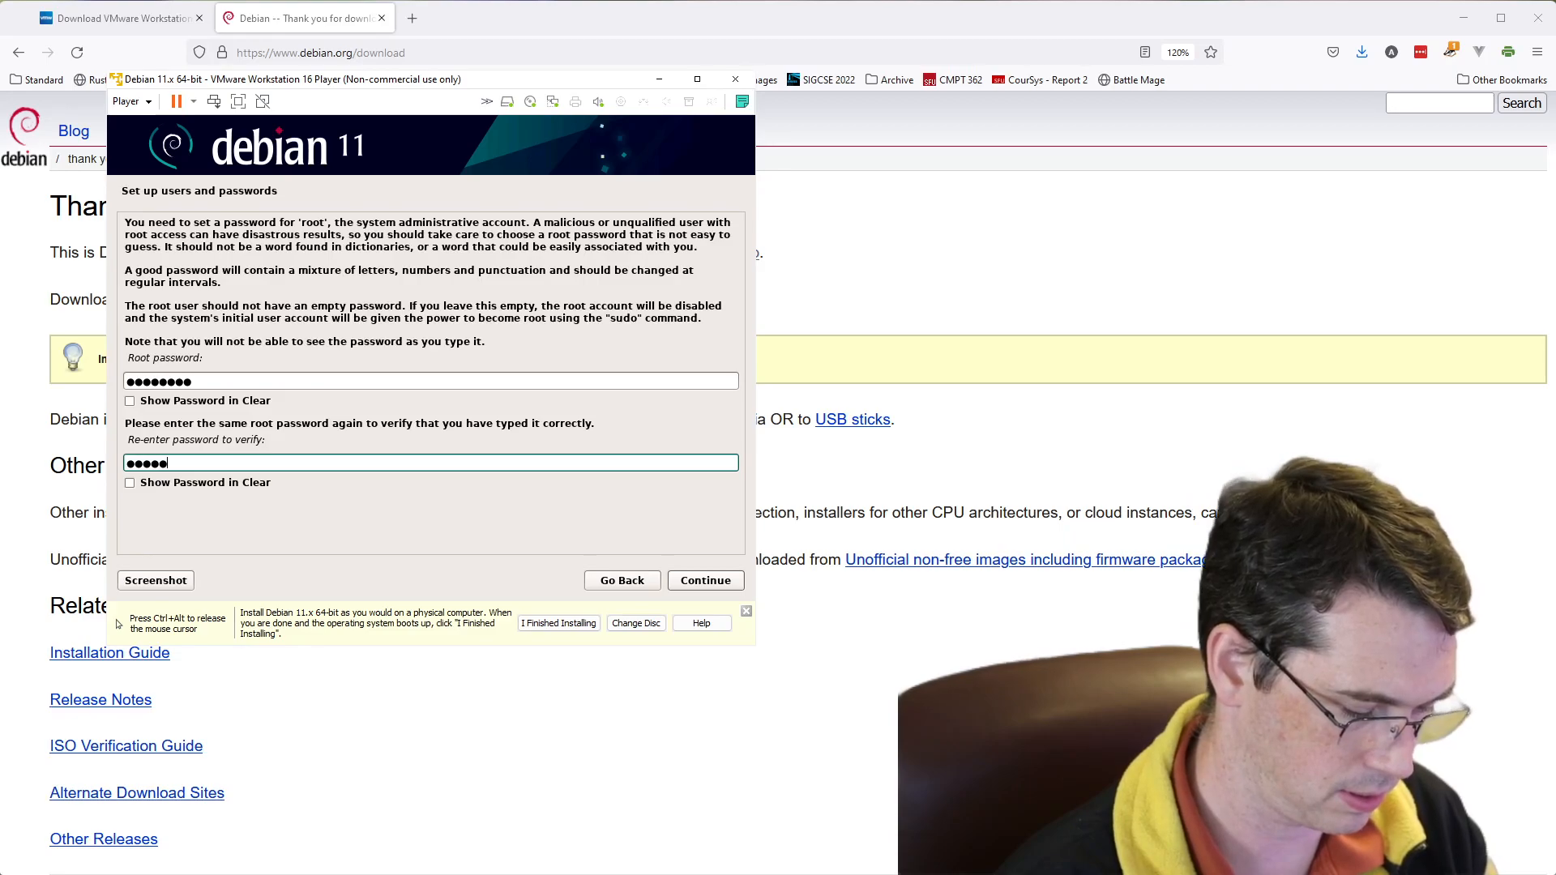
pyautogui.write('•')
pyautogui.press('BackSpace')
pyautogui.press('BackSpace')
pyautogui.press('BackSpace')
pyautogui.press('BackSpace')
pyautogui.press('BackSpace')
pyautogui.press('BackSpace')
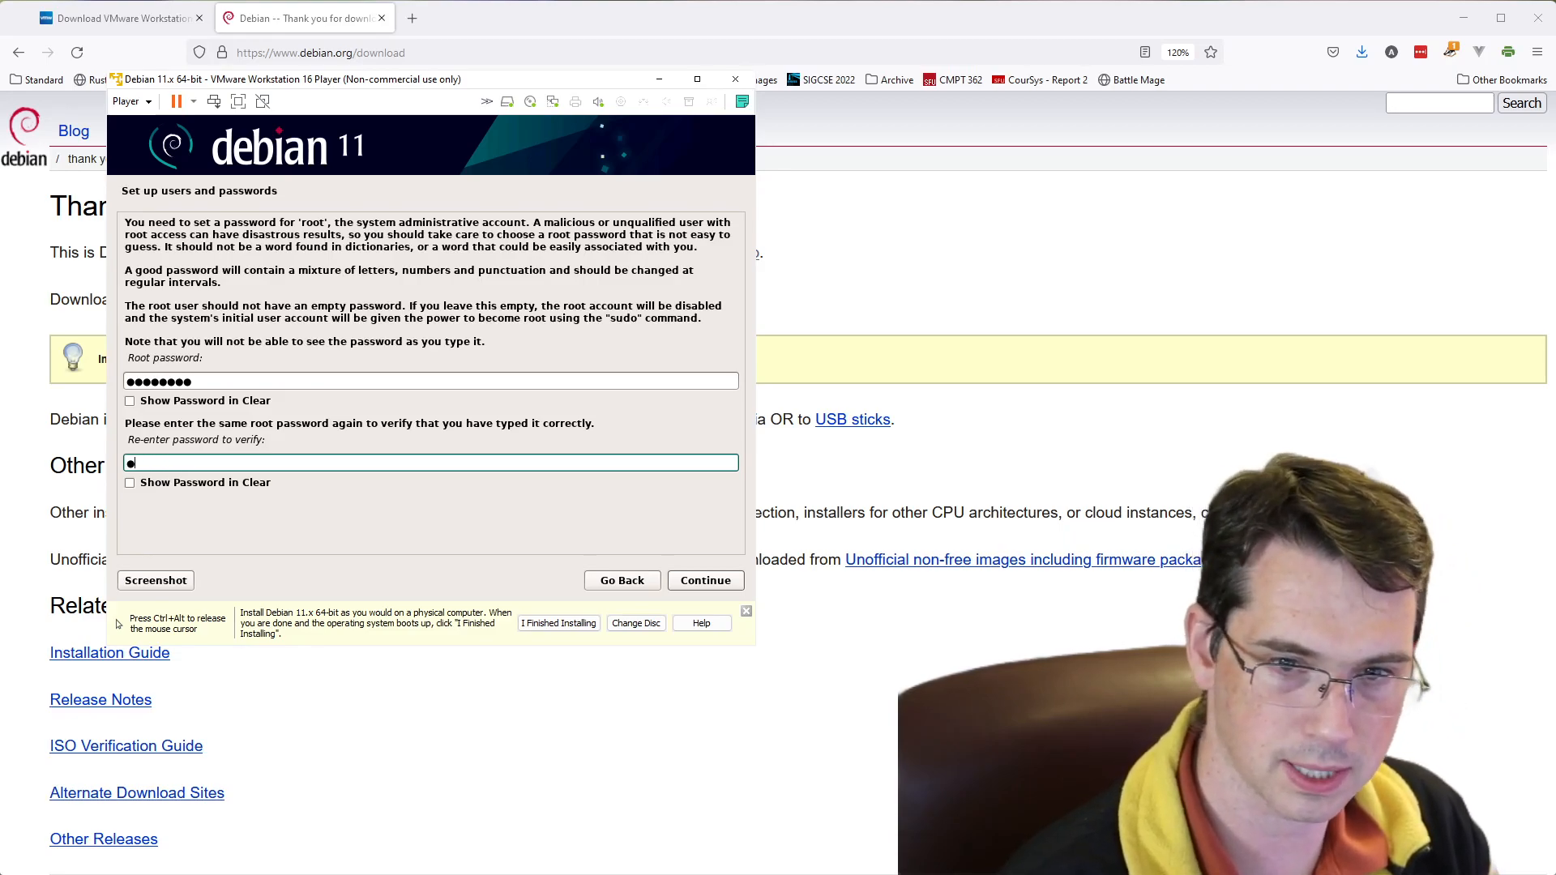
pyautogui.write('•••••••')
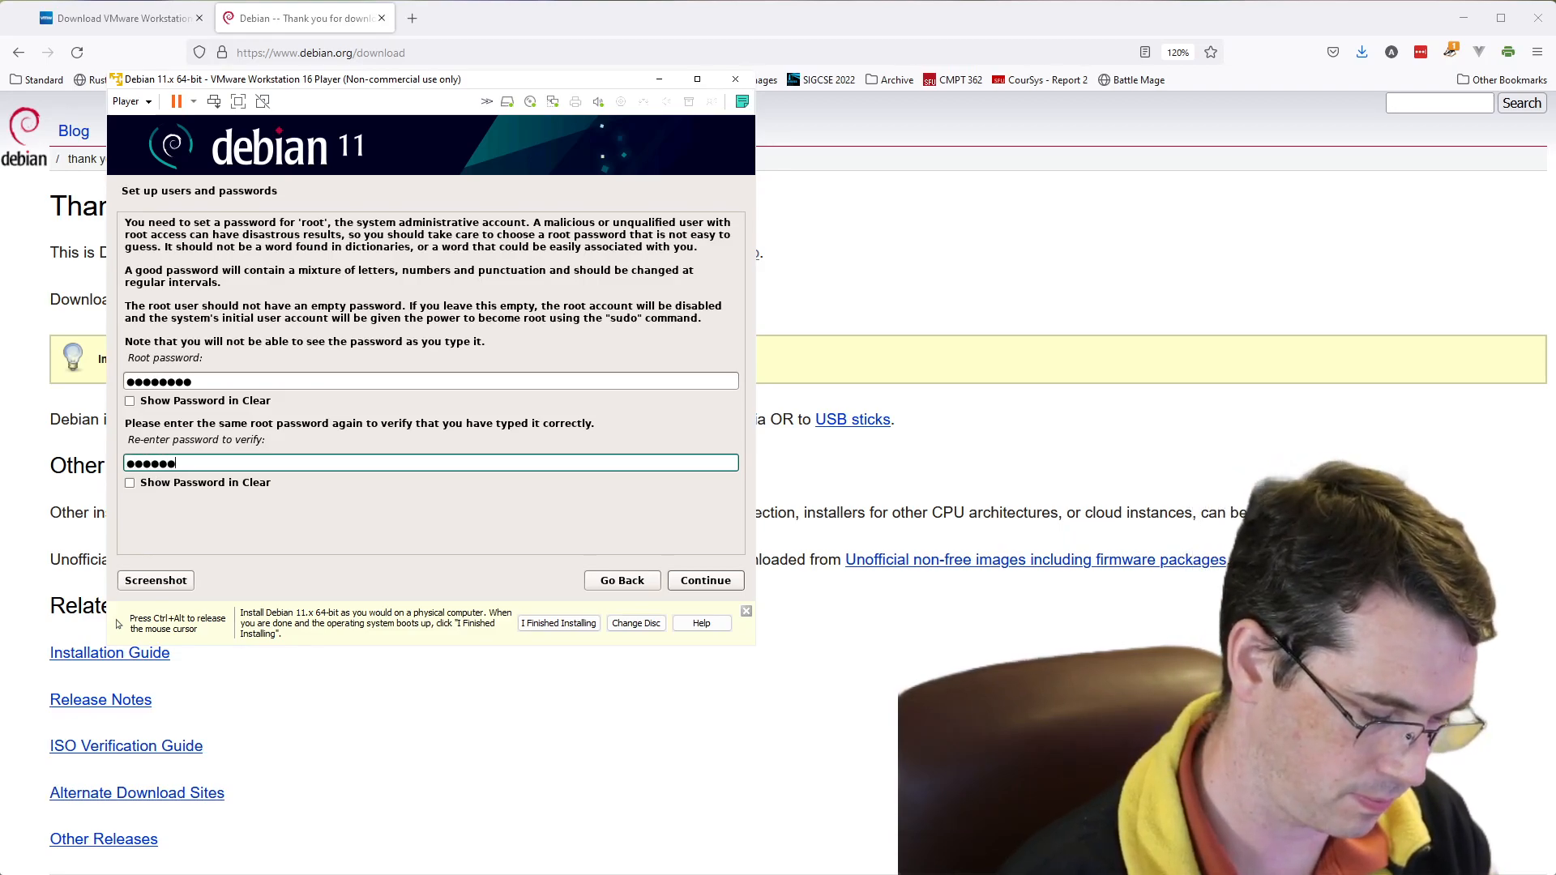
pyautogui.click(726, 580)
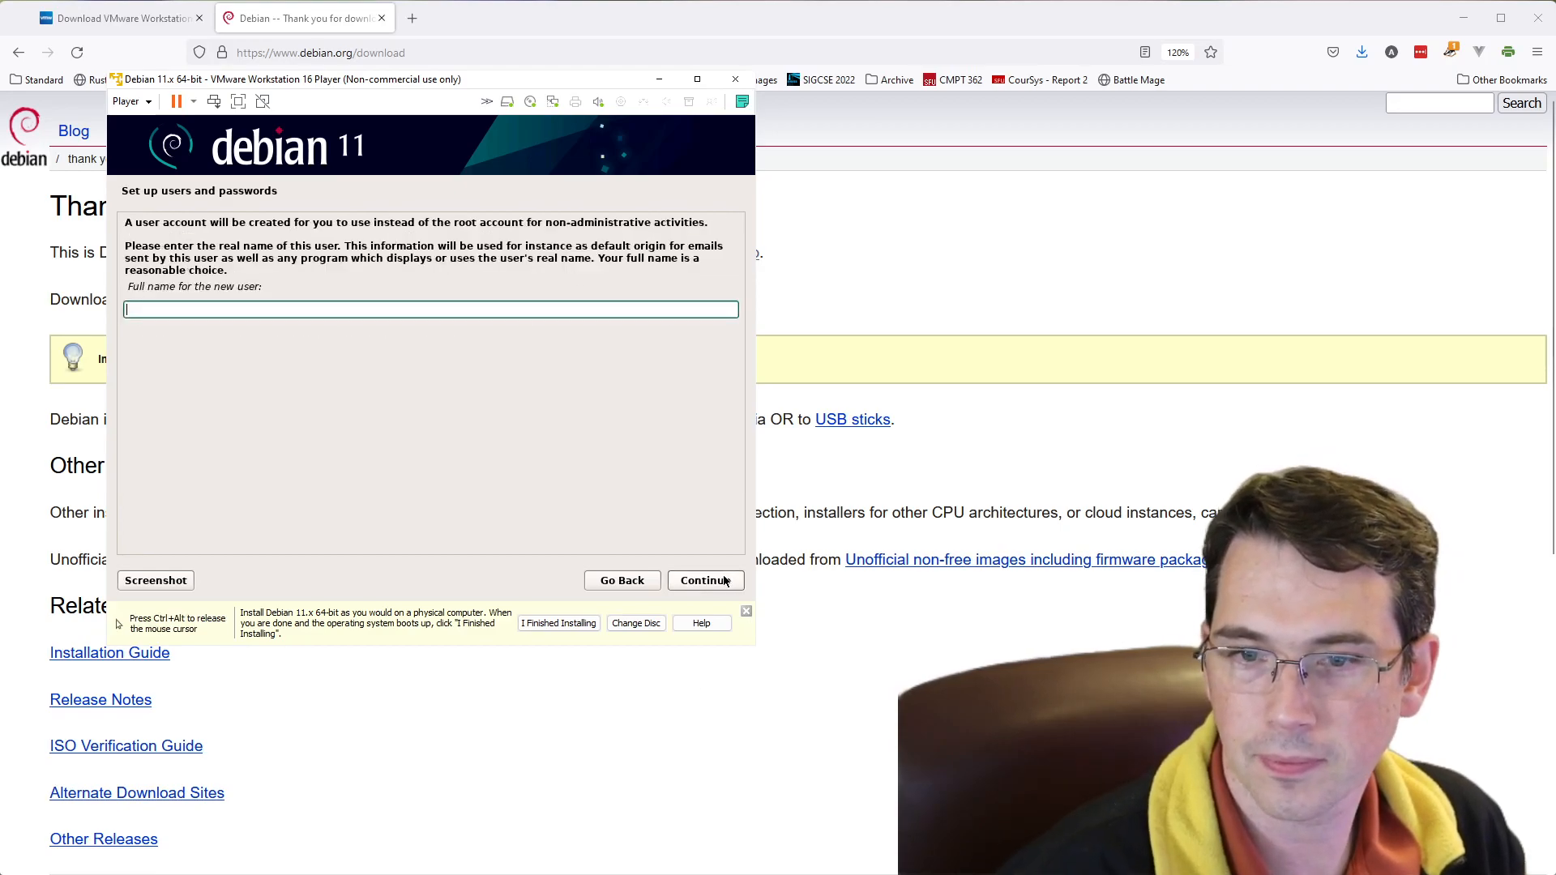
# - Enter the new user's full name and accept the suggested account username
pyautogui.write('brian')
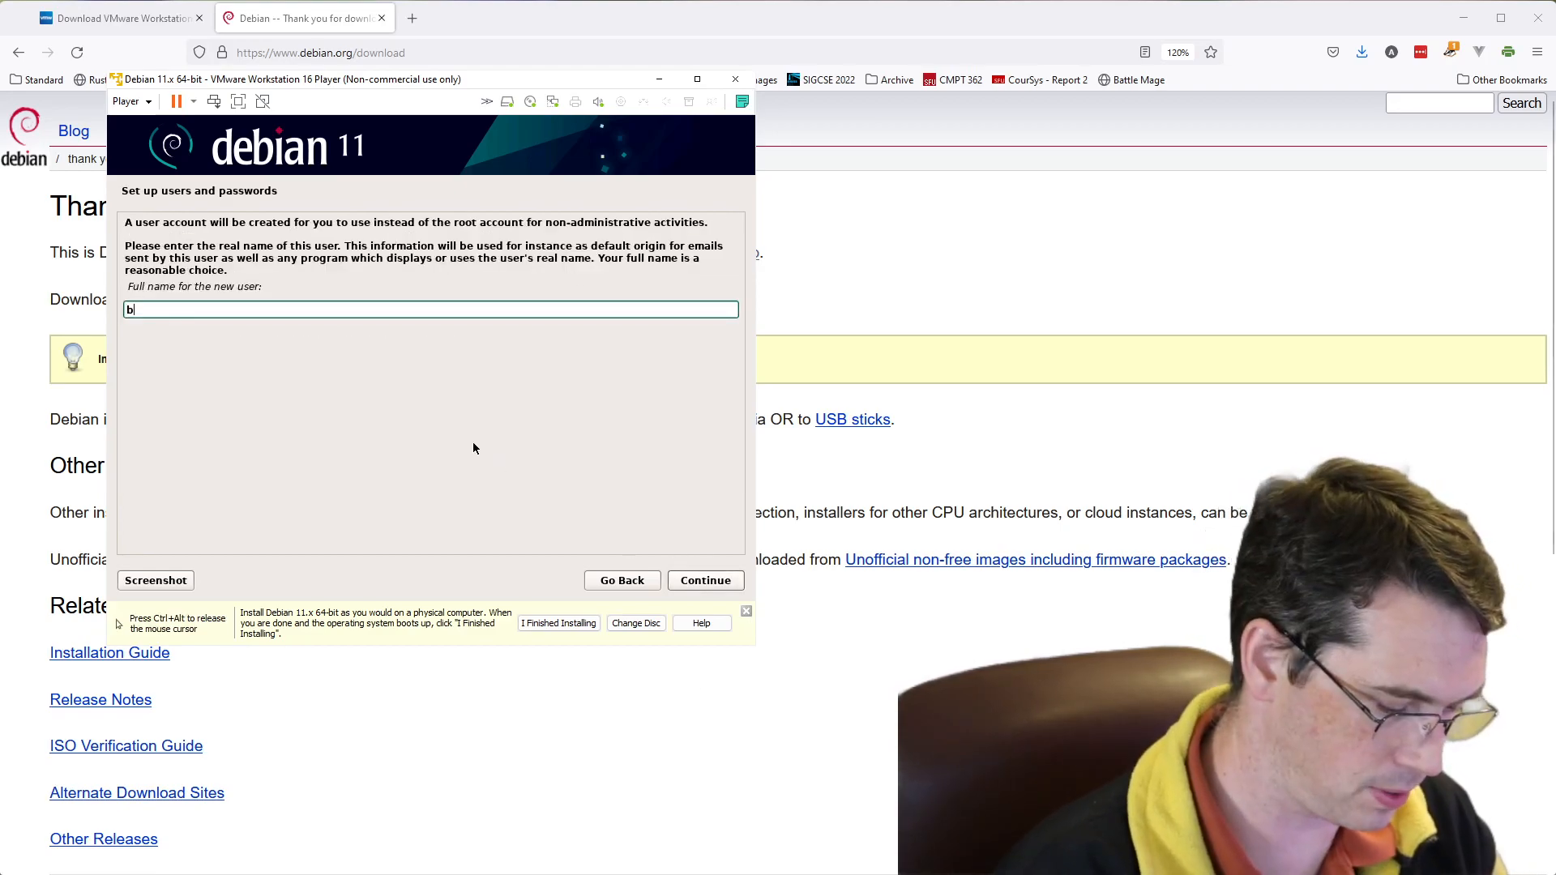
pyautogui.press('BackSpace')
pyautogui.press('BackSpace')
pyautogui.press('BackSpace')
pyautogui.press('BackSpace')
pyautogui.press('BackSpace')
pyautogui.write('Brian Fraser')
pyautogui.press('Return')
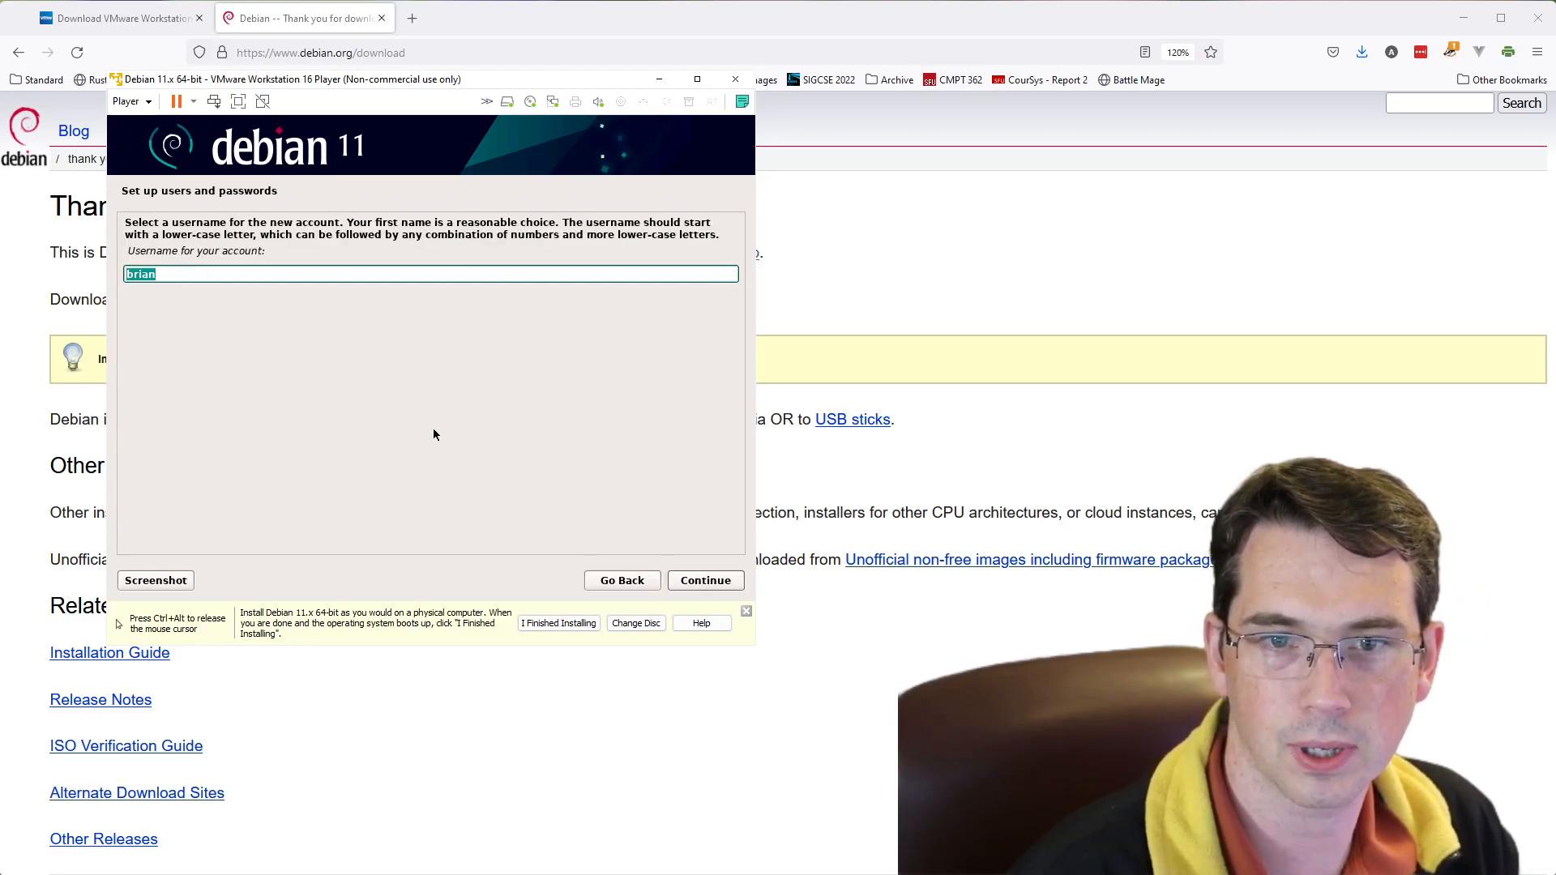
pyautogui.click(706, 584)
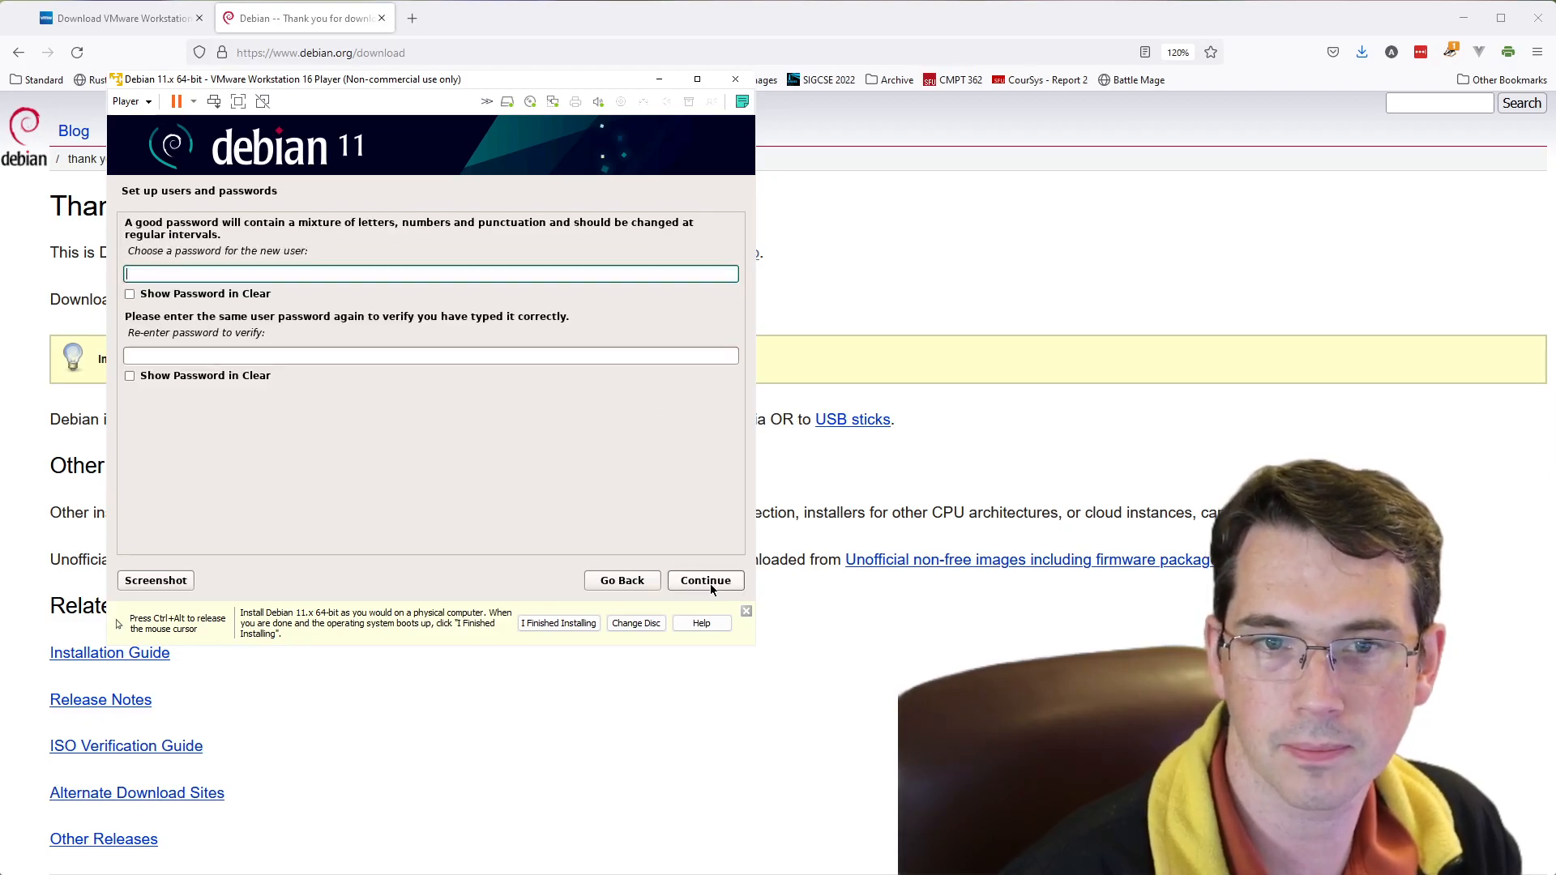
# - Try to set the new user's password by entering it in both the password and verification fields
pyautogui.write('password')
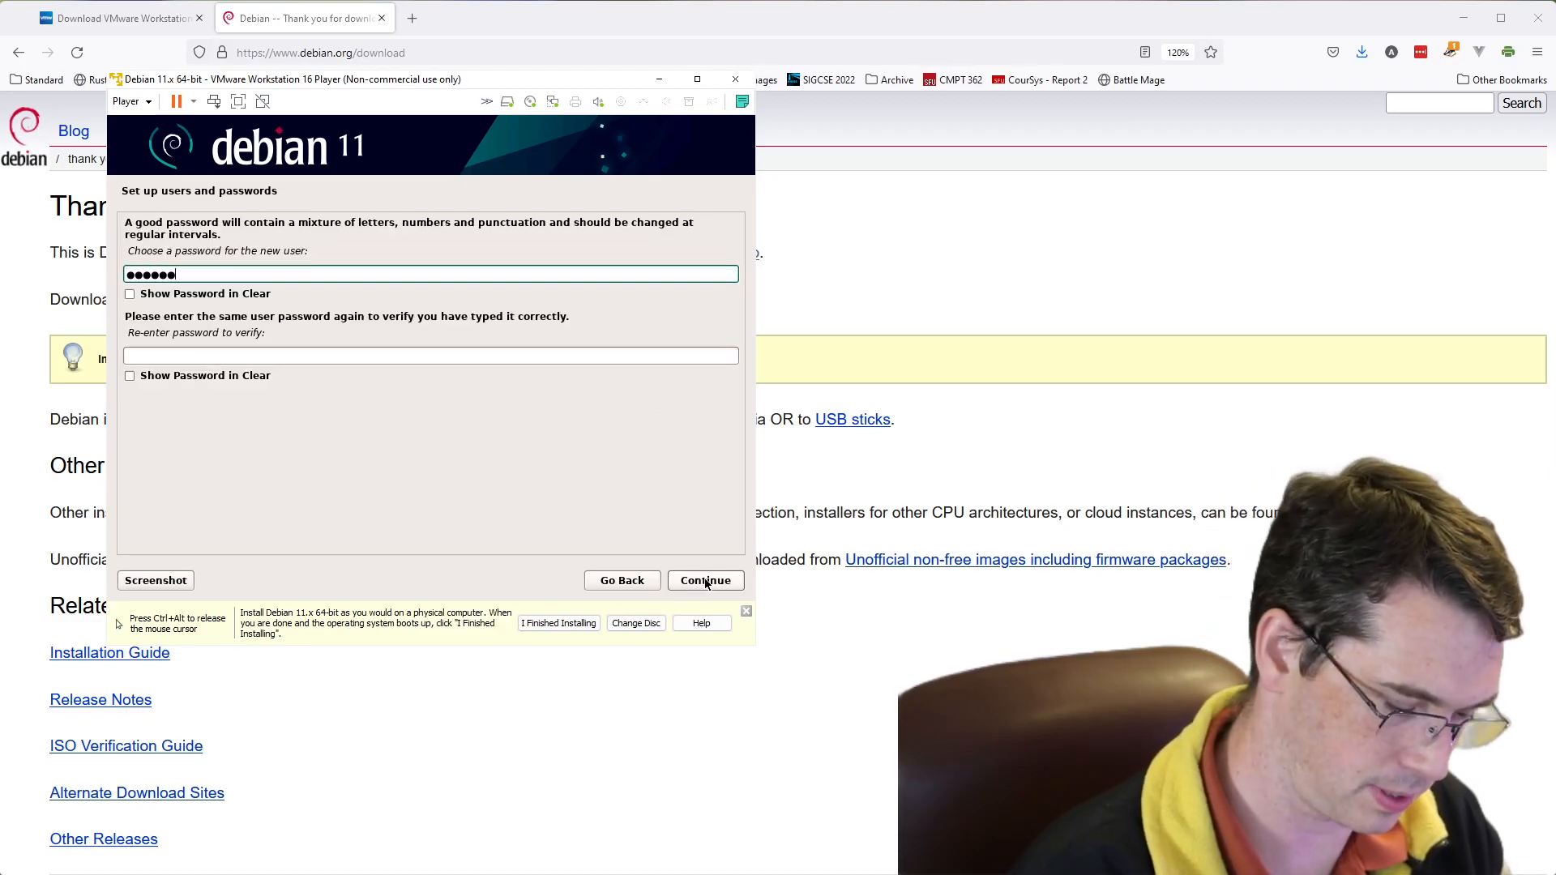
pyautogui.press('Tab')
pyautogui.press('Tab')
pyautogui.write('passwor')
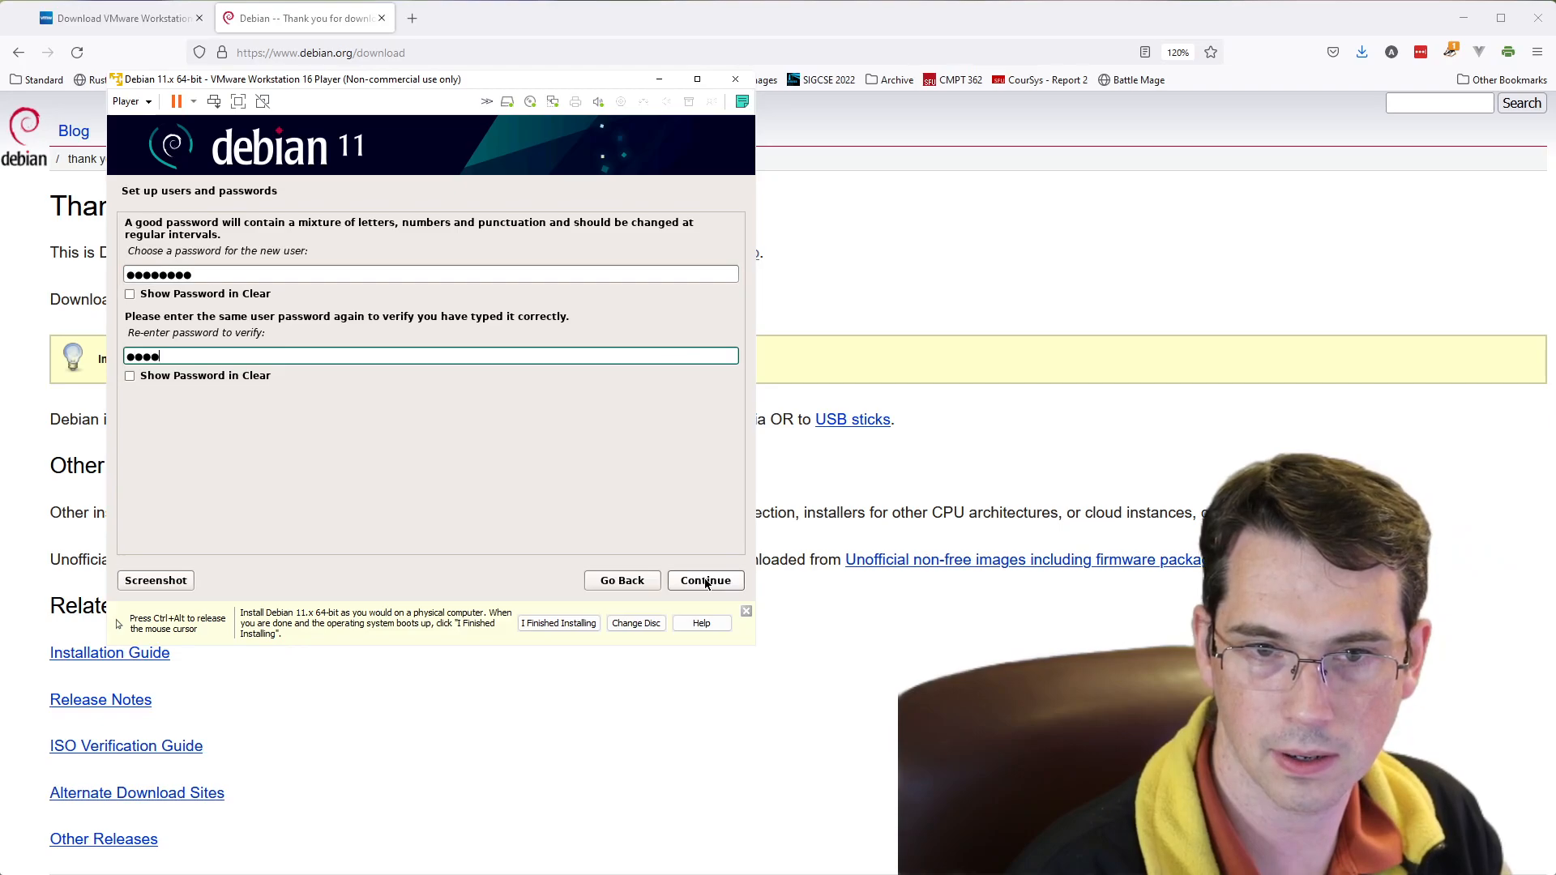
pyautogui.click(713, 584)
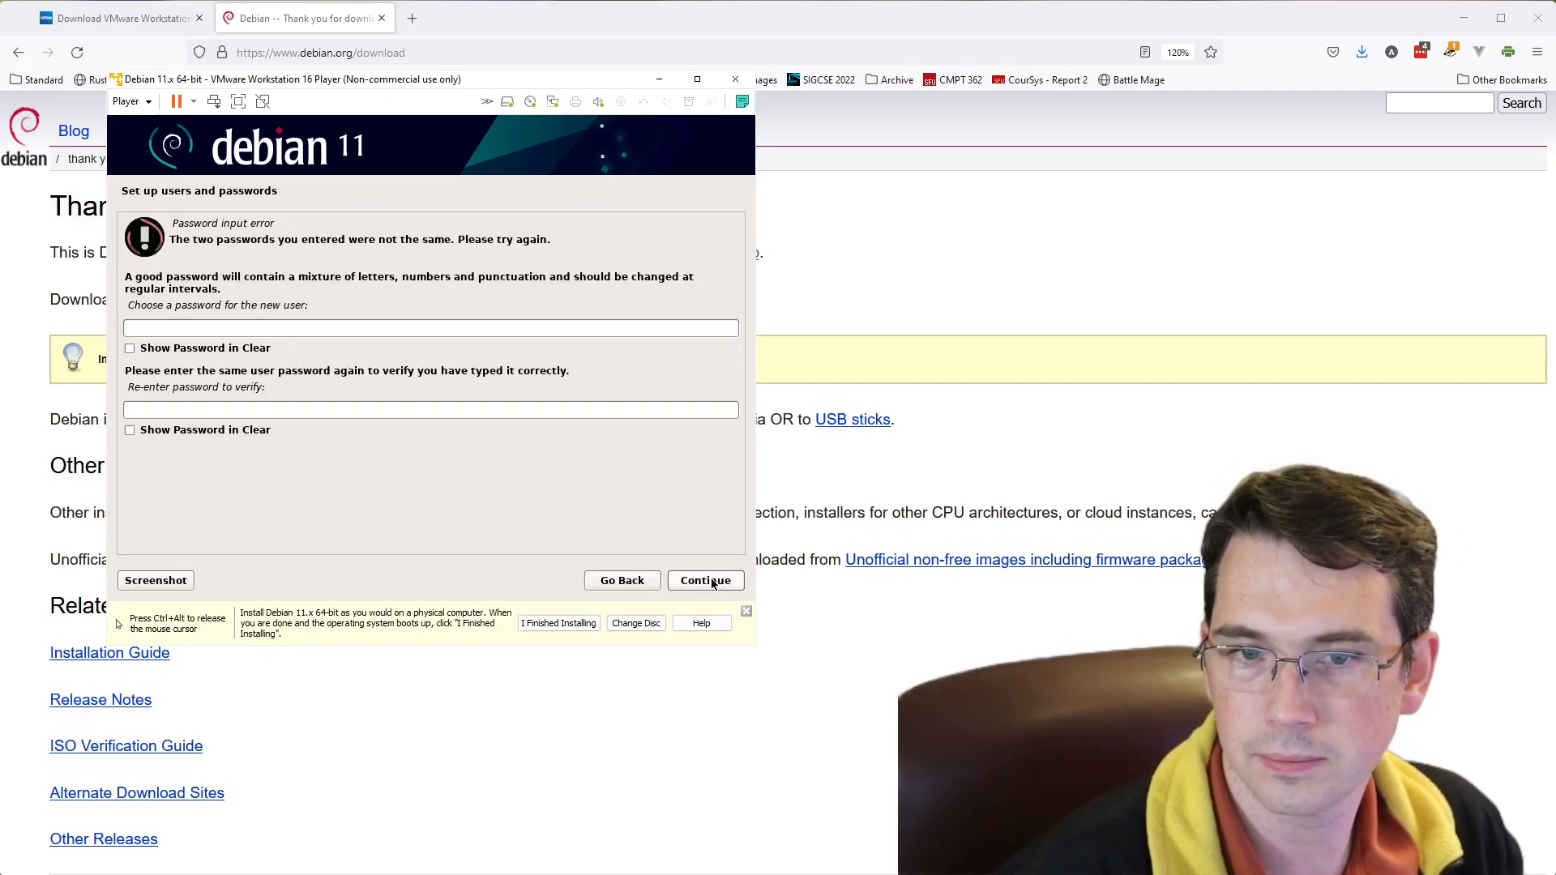
# - Enter the new user's password again, repeat it for verification and continue to the clock configuration
pyautogui.click(250, 330)
pyautogui.write('password')
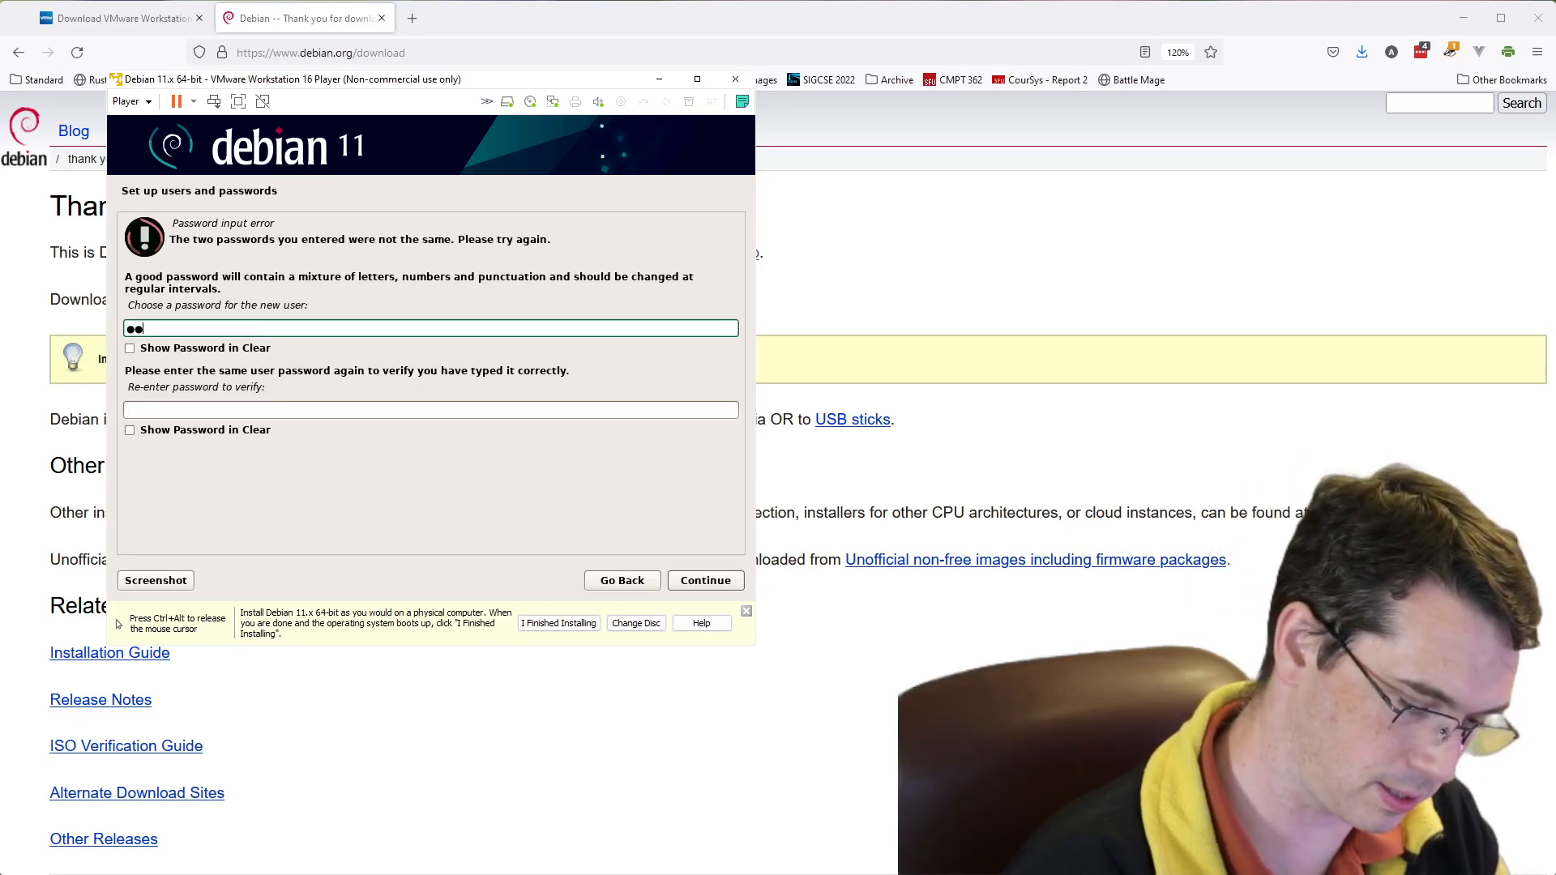
pyautogui.press('Tab')
pyautogui.press('Tab')
pyautogui.write('pa')
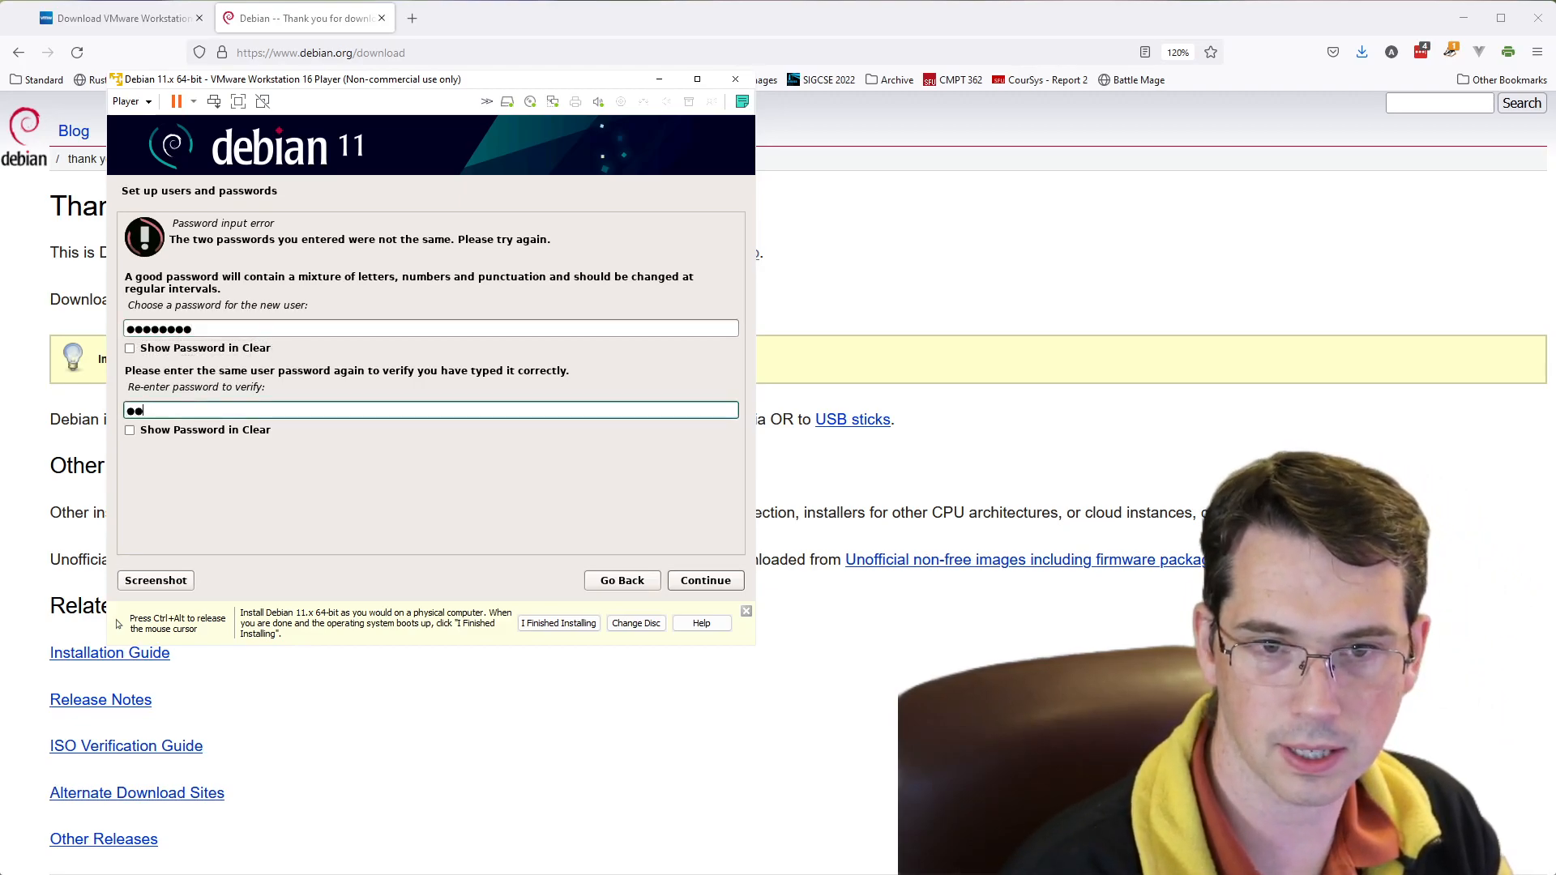
pyautogui.write('ssword')
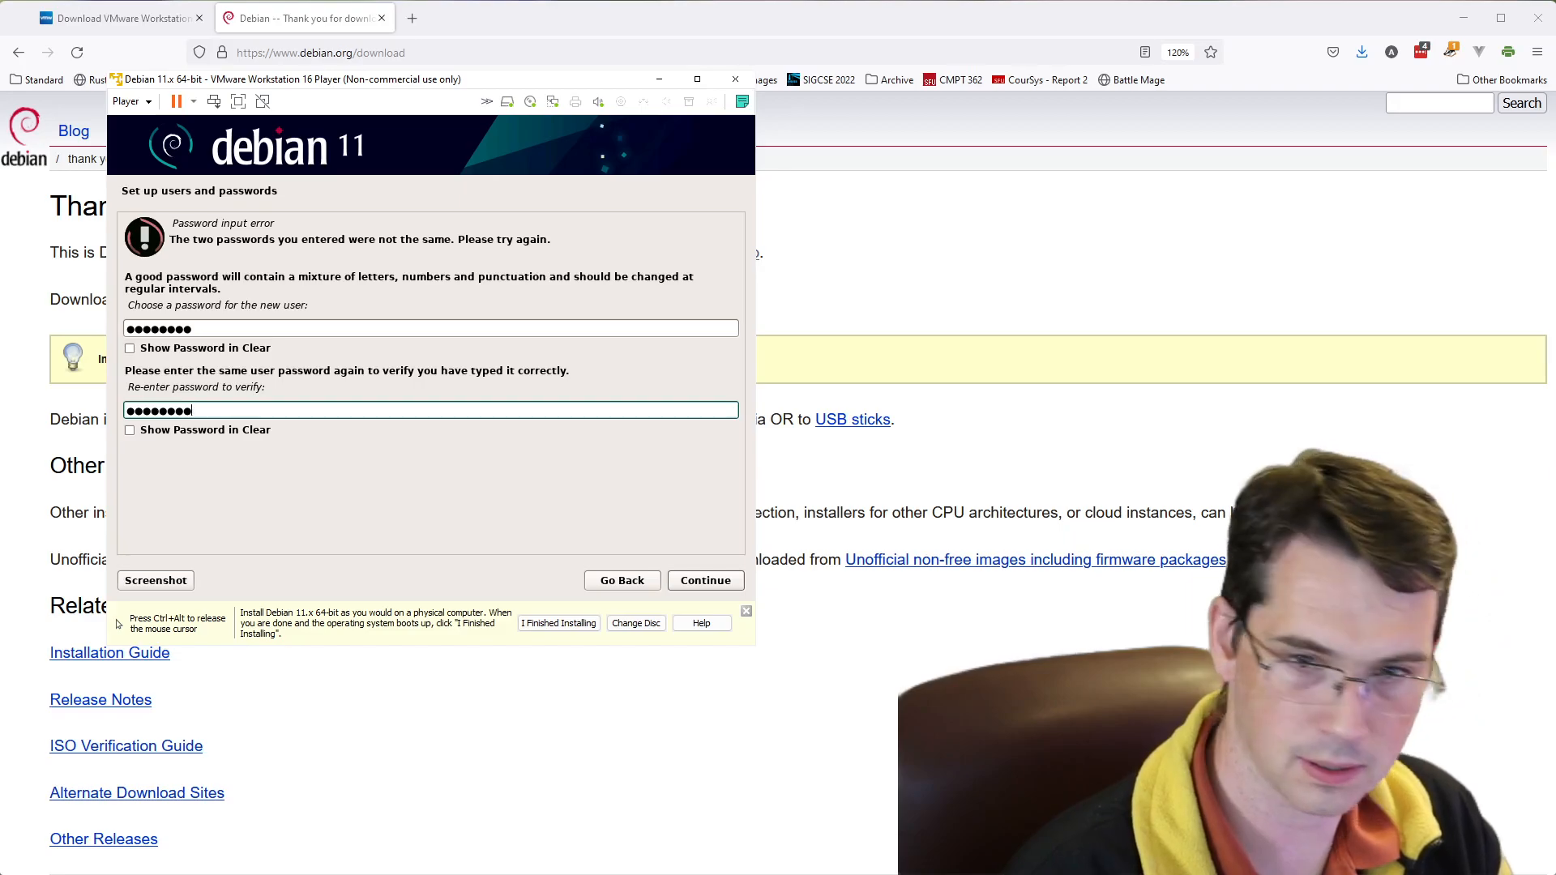
pyautogui.click(721, 582)
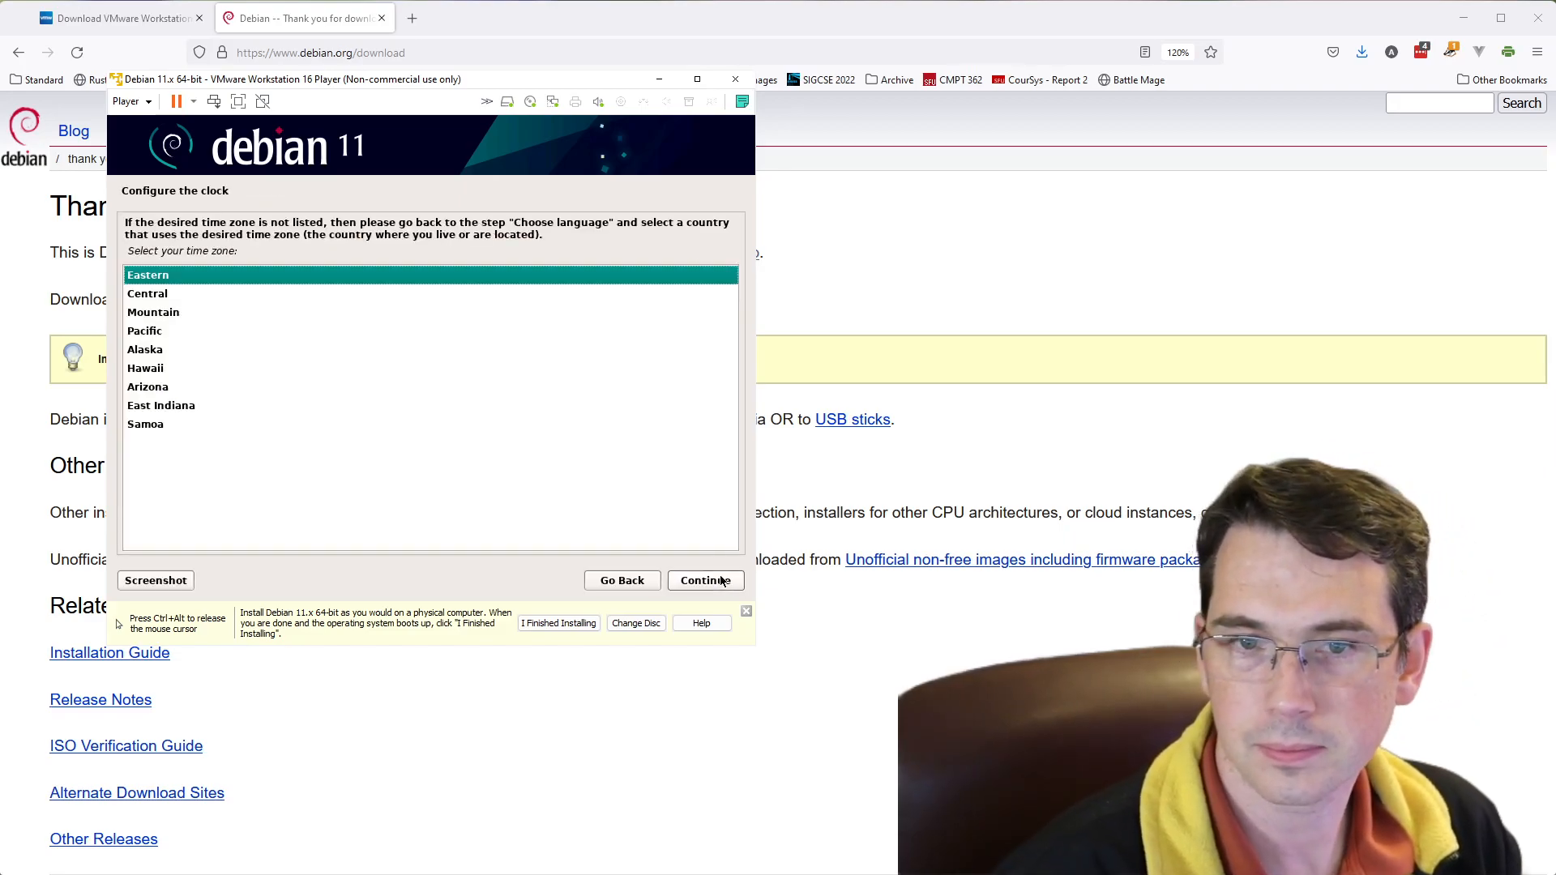
# - Set the system's time zone to Pacific
pyautogui.click(155, 330)
pyautogui.click(726, 581)
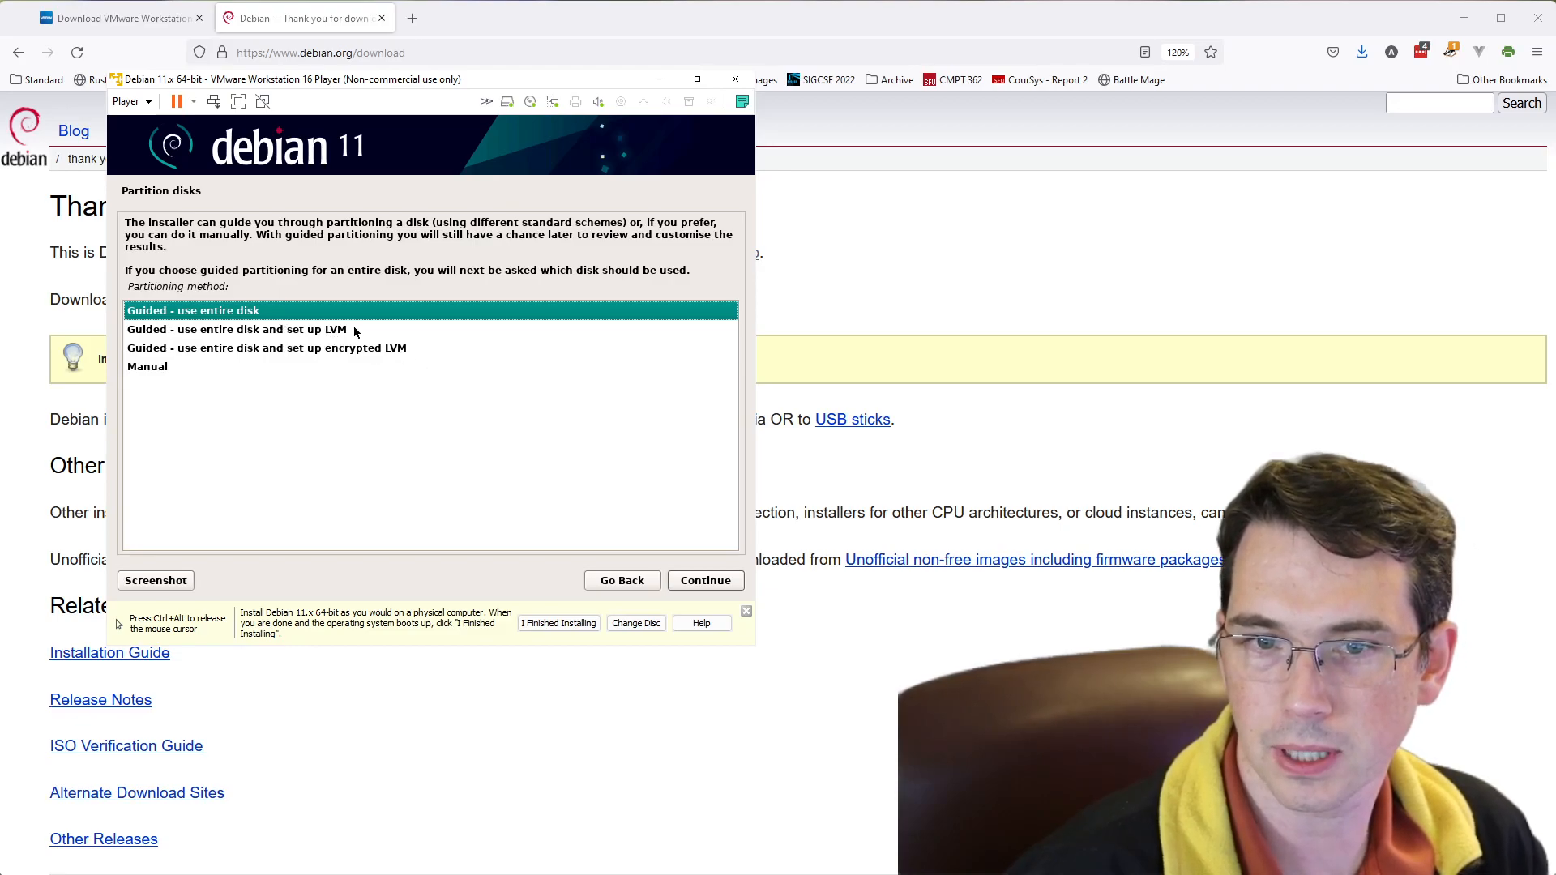
# - Partition the entire VMware virtual disk with guided partitioning, all files in one partition, and write the changes to disk
pyautogui.click(727, 585)
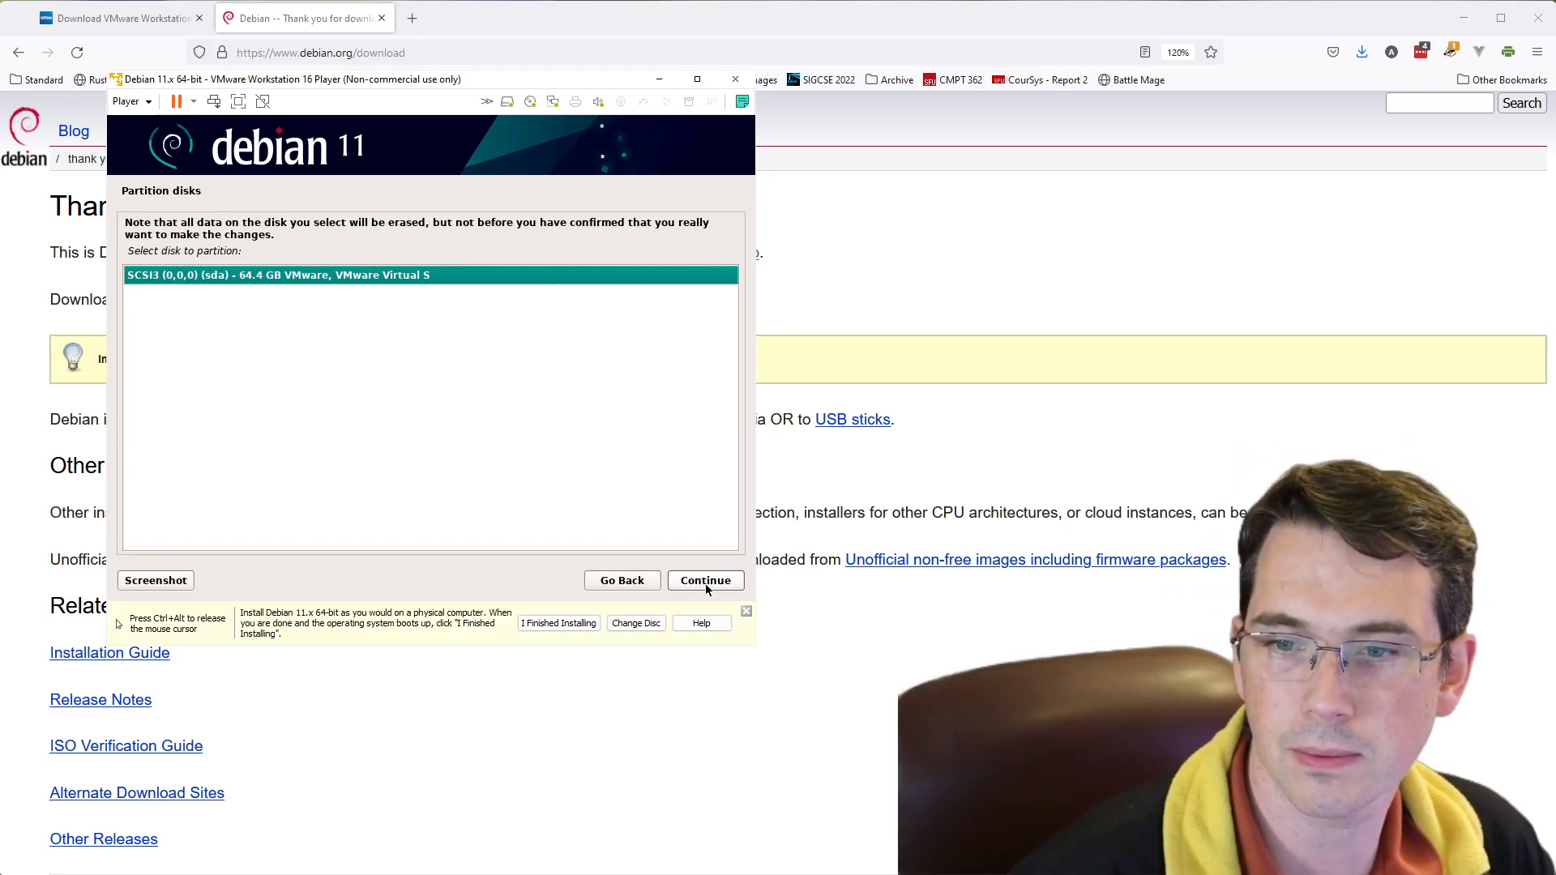
pyautogui.click(706, 589)
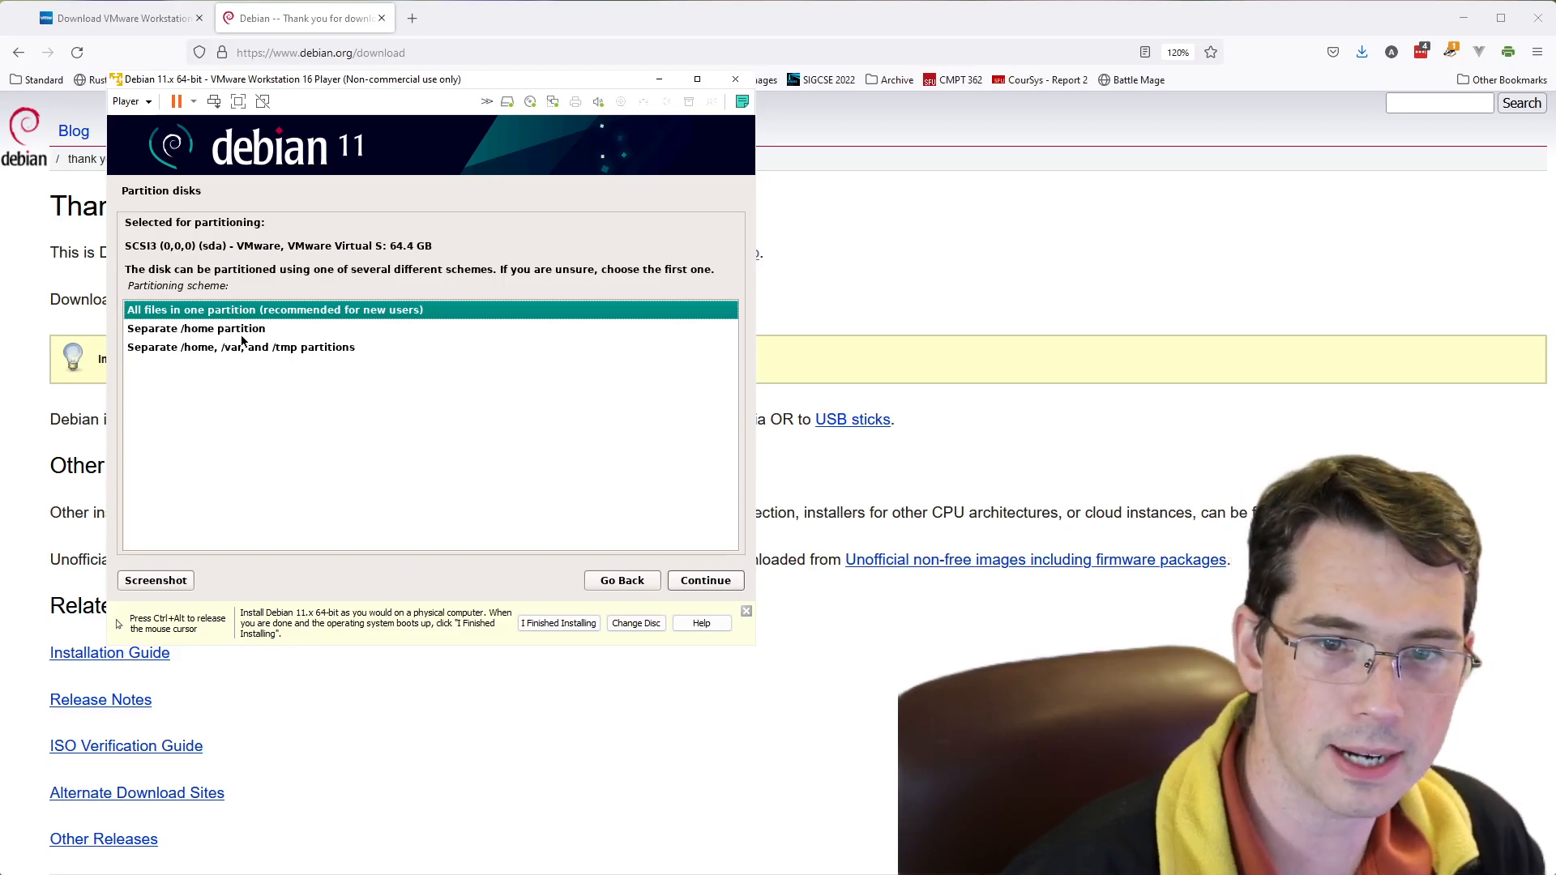
pyautogui.click(708, 581)
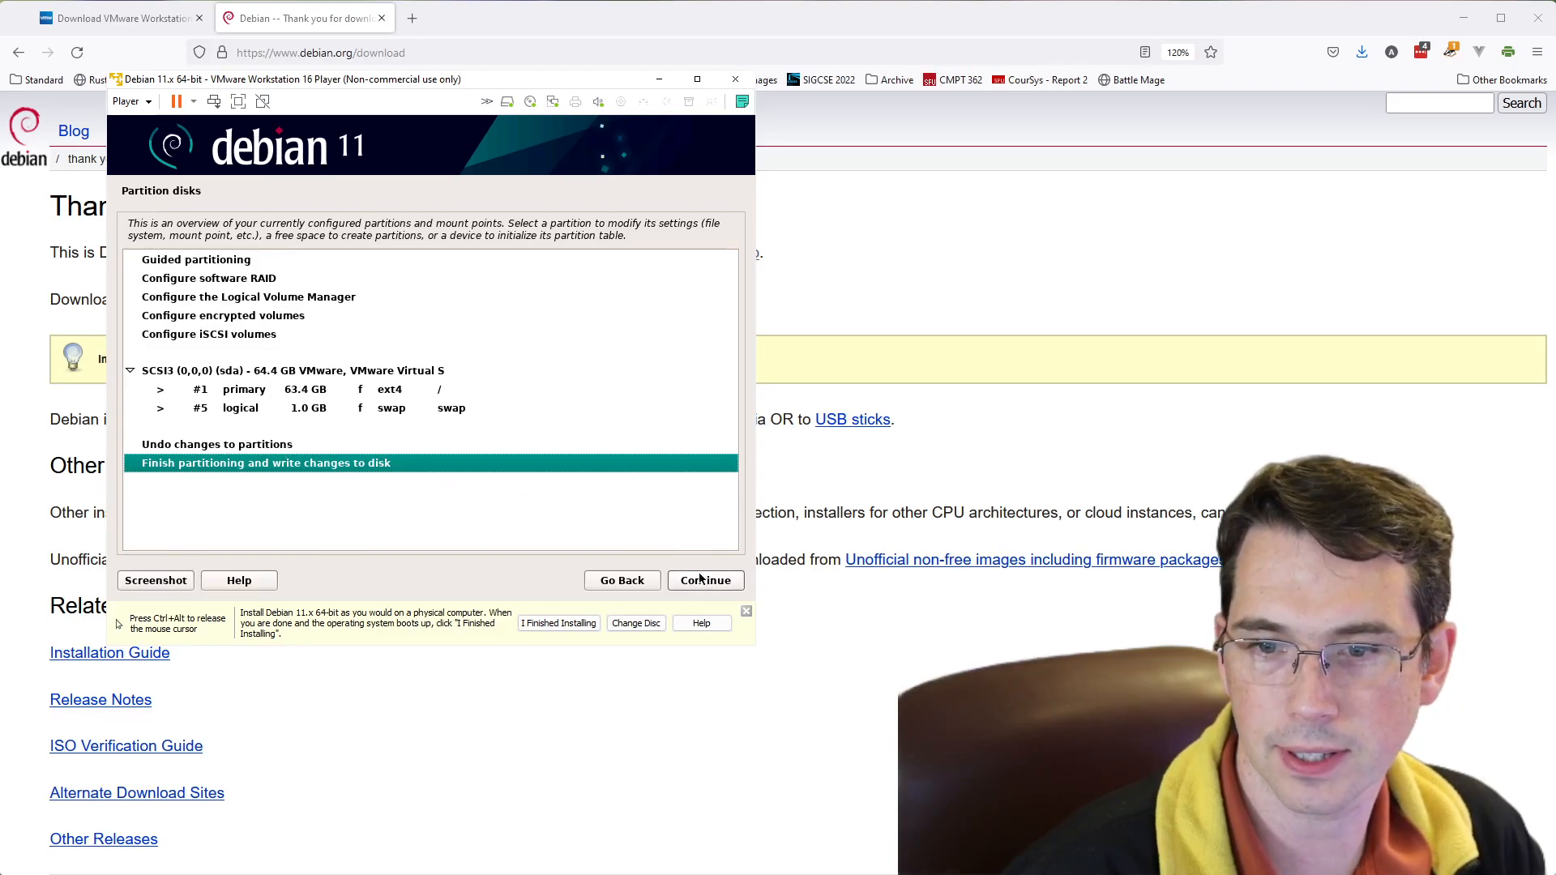
pyautogui.click(672, 580)
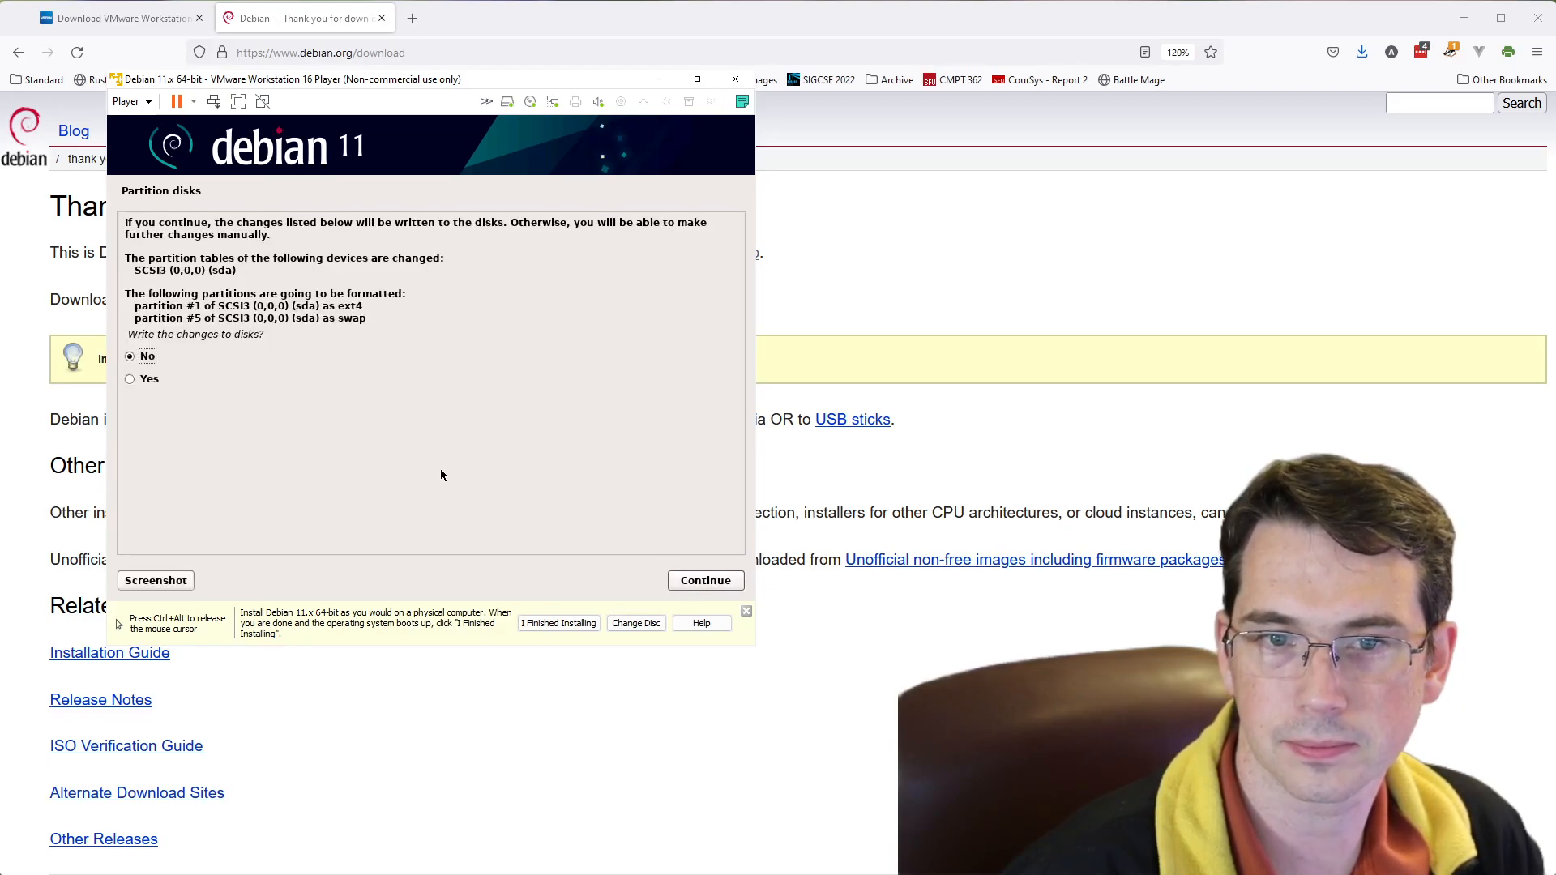
pyautogui.click(146, 379)
pyautogui.click(729, 581)
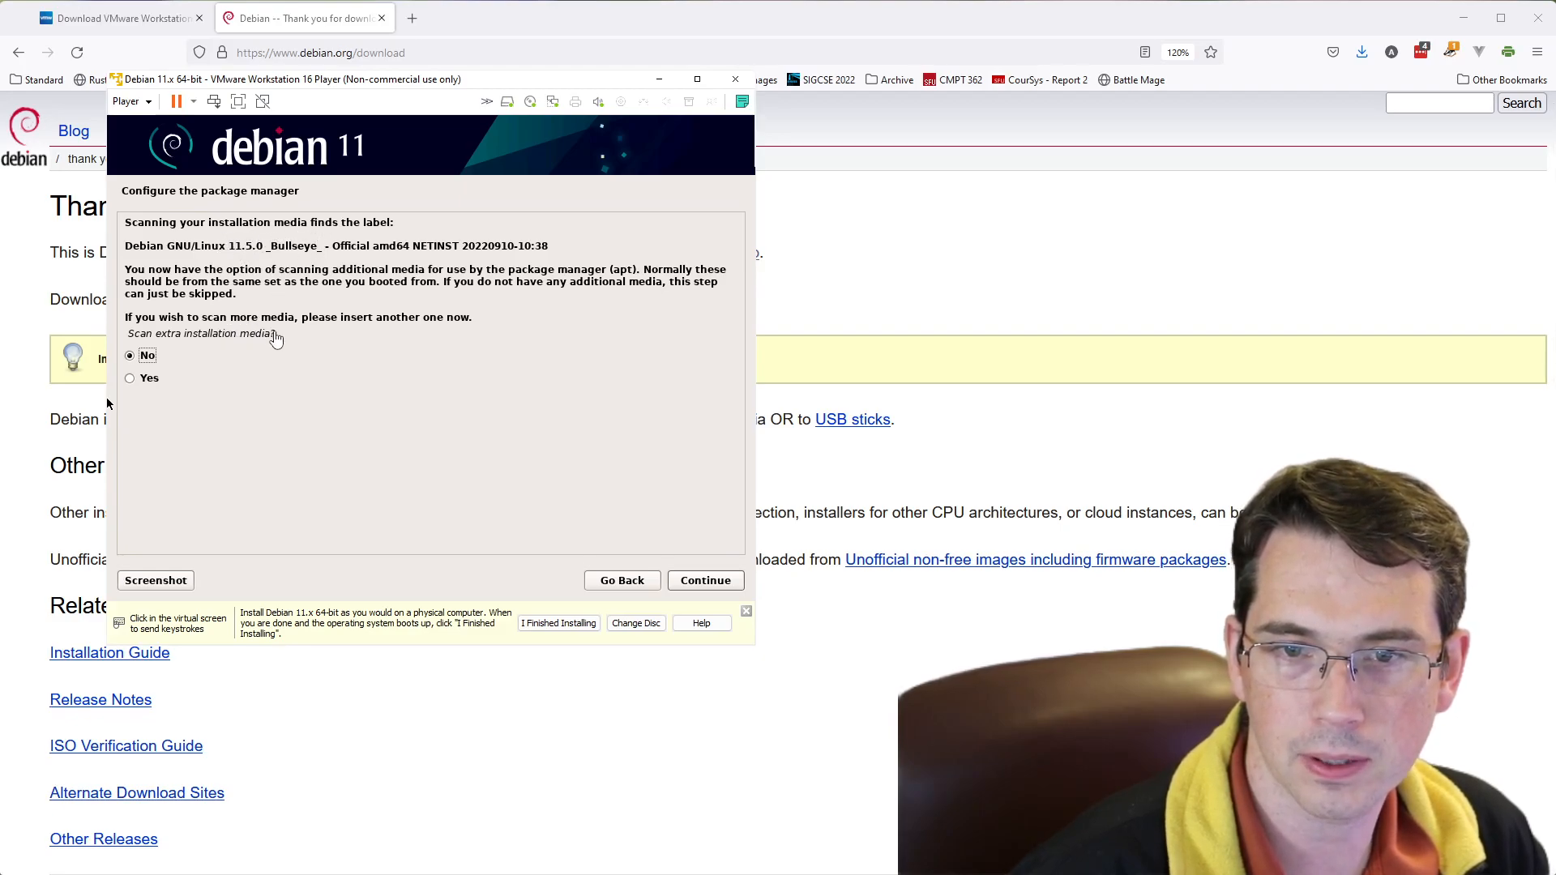
# - Decline scanning extra installation media and accept United States as the Debian archive mirror country
pyautogui.click(704, 584)
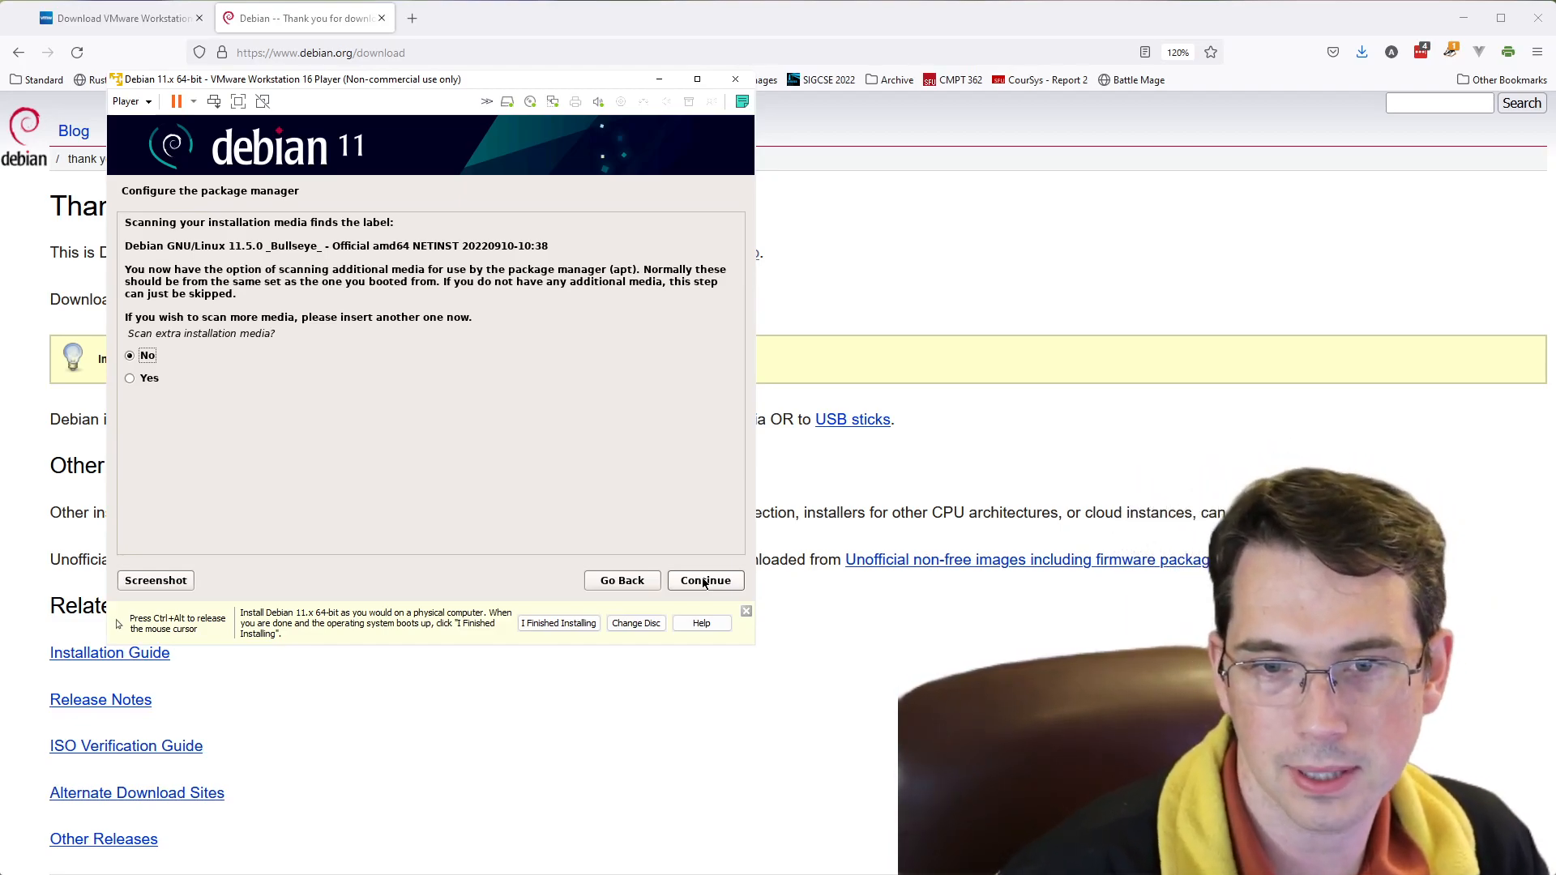
pyautogui.click(704, 583)
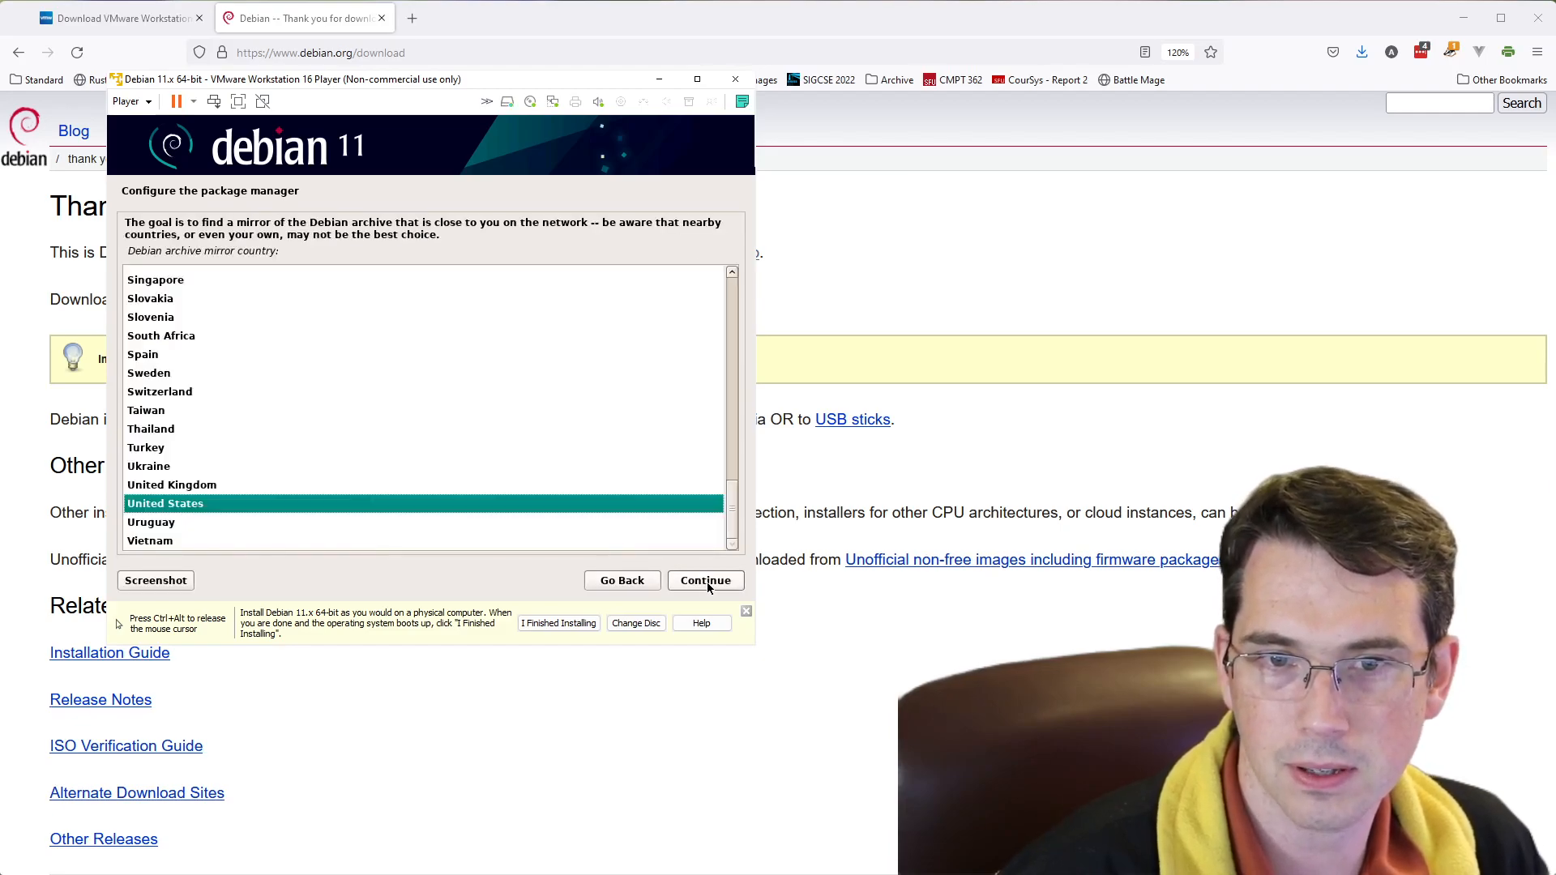
pyautogui.click(707, 582)
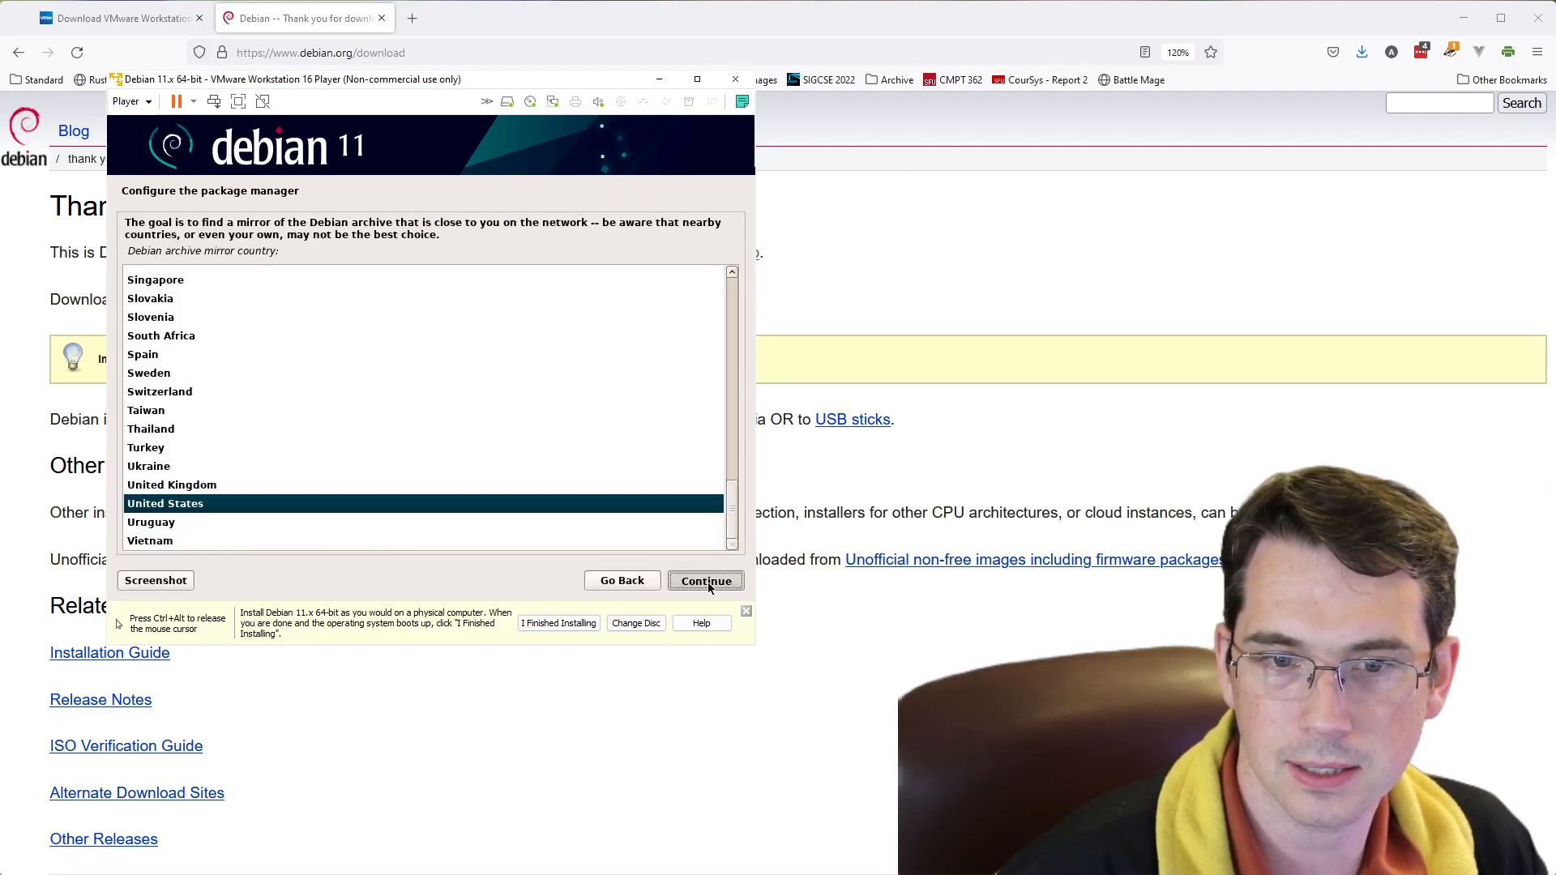
# - Accept the proposed Debian archive mirror and leave the HTTP proxy information blank
pyautogui.click(707, 582)
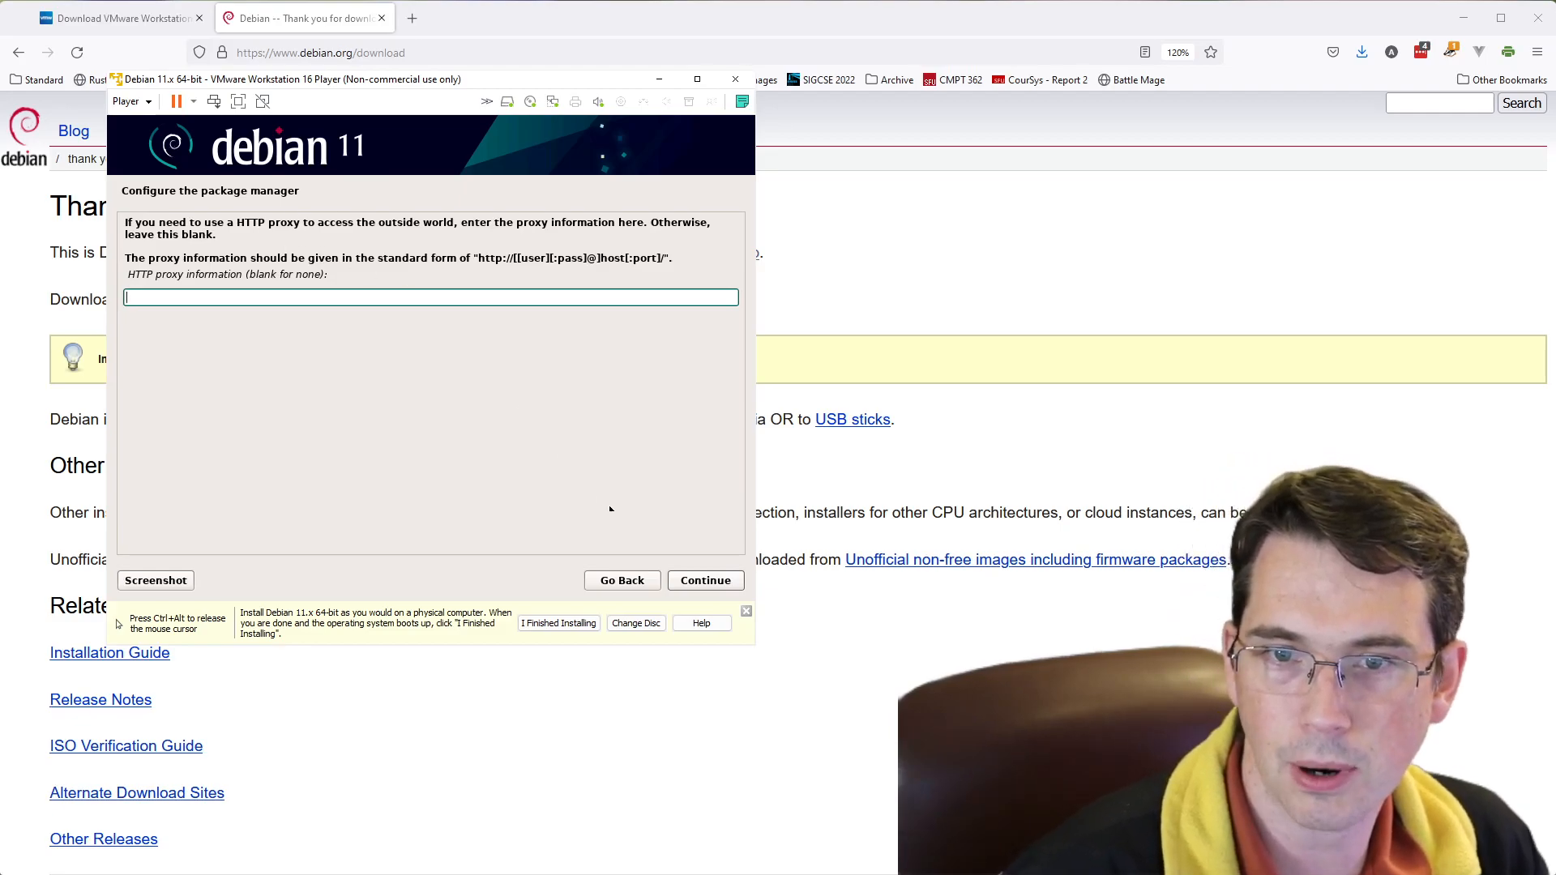
pyautogui.click(722, 581)
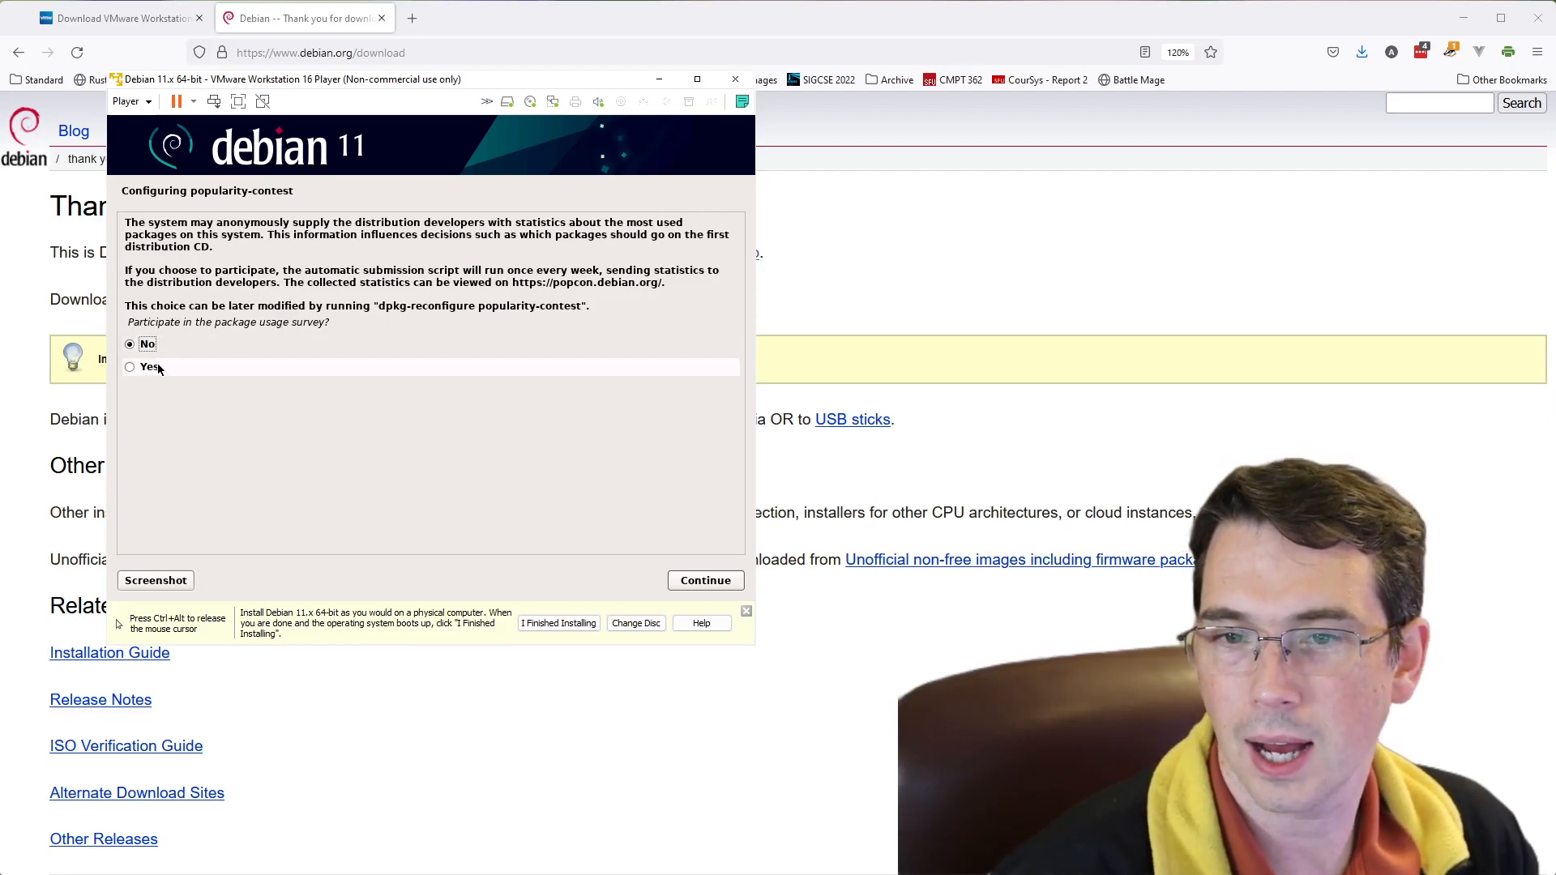
# - Decline the package usage survey and install the Debian desktop environment with GNOME and the standard system utilities
pyautogui.click(697, 580)
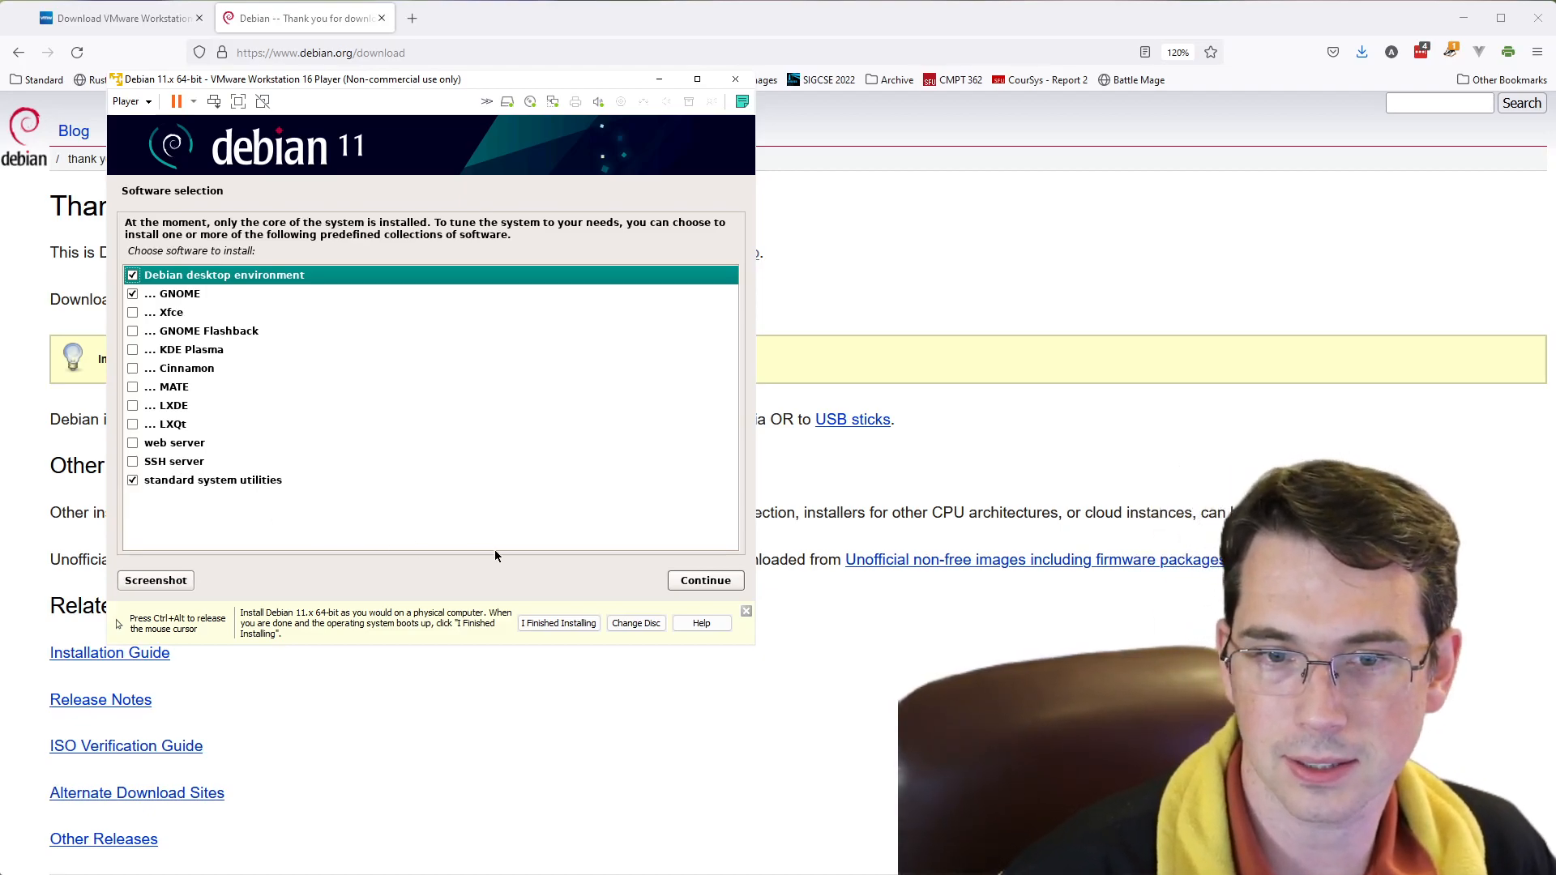
pyautogui.click(707, 585)
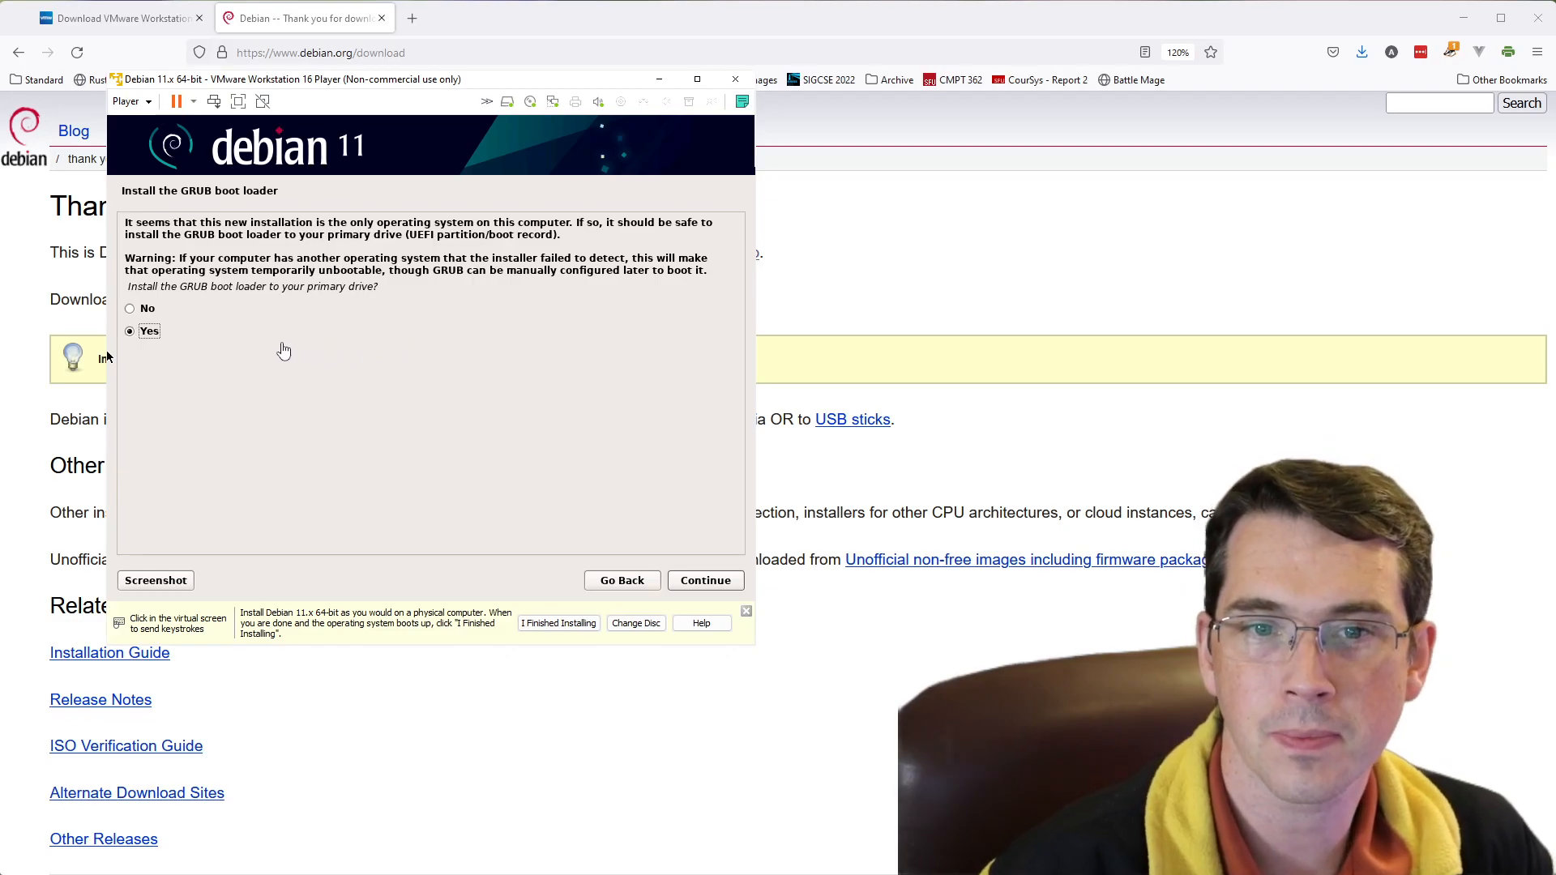
# - Install the GRUB boot loader to the primary drive on device /dev/sda
pyautogui.click(720, 582)
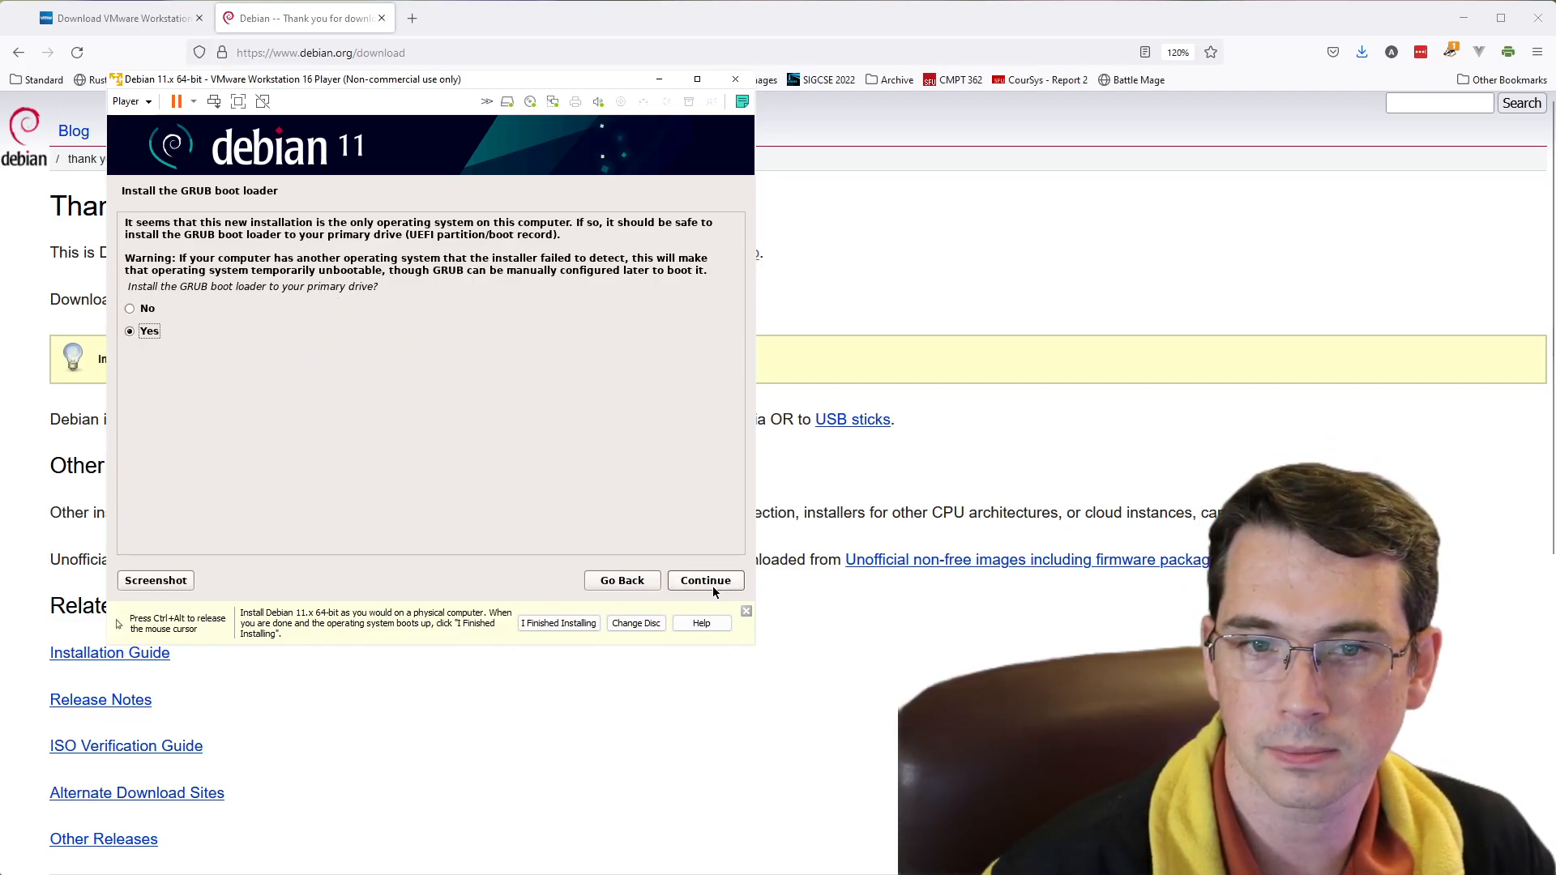
pyautogui.click(712, 585)
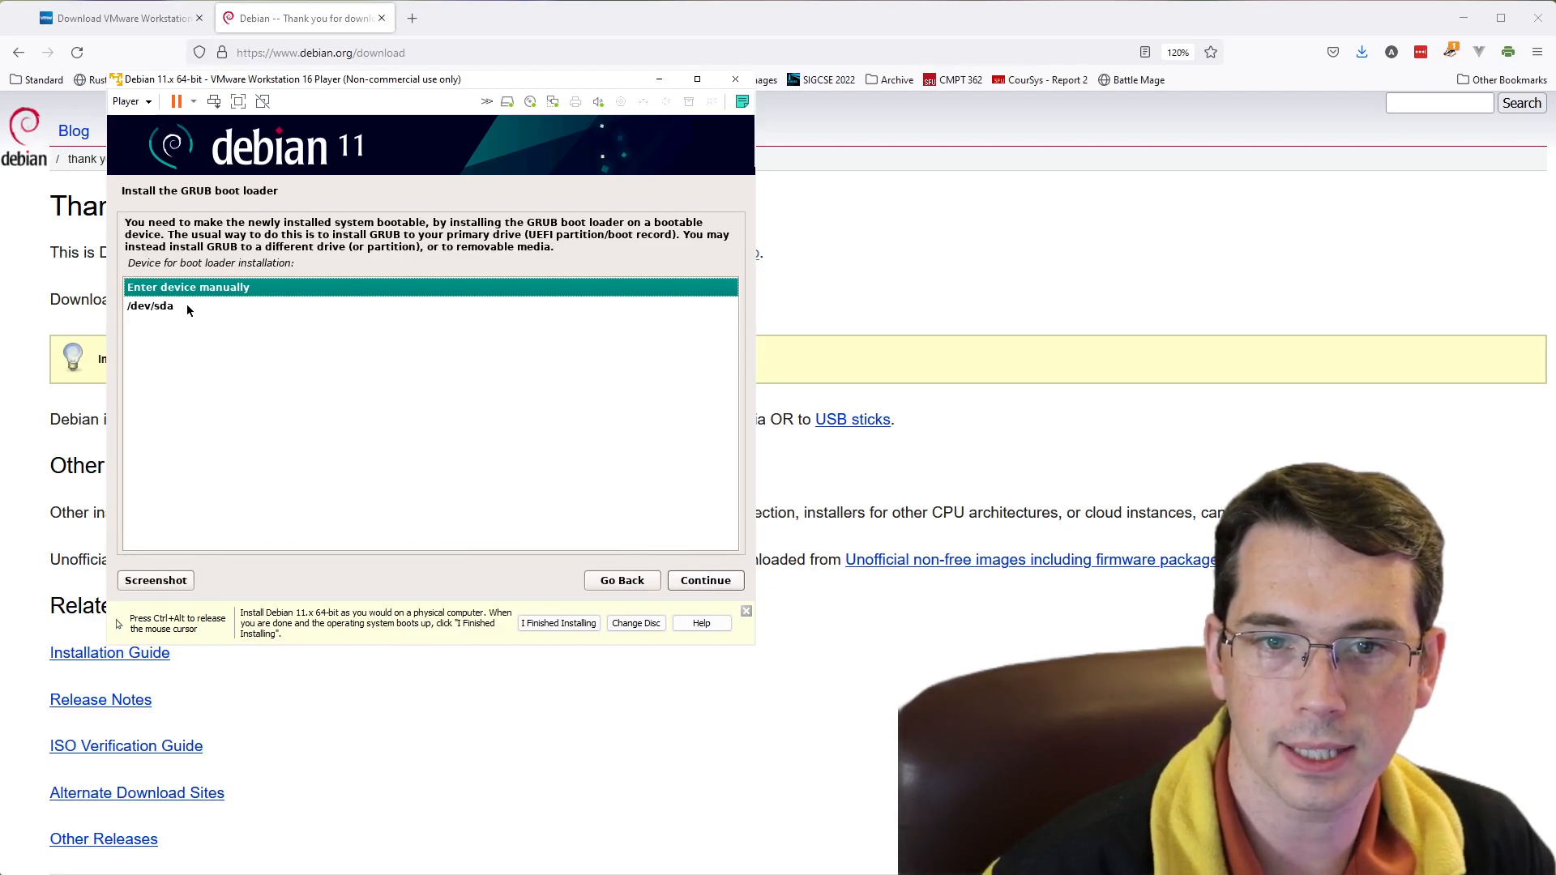
pyautogui.click(159, 306)
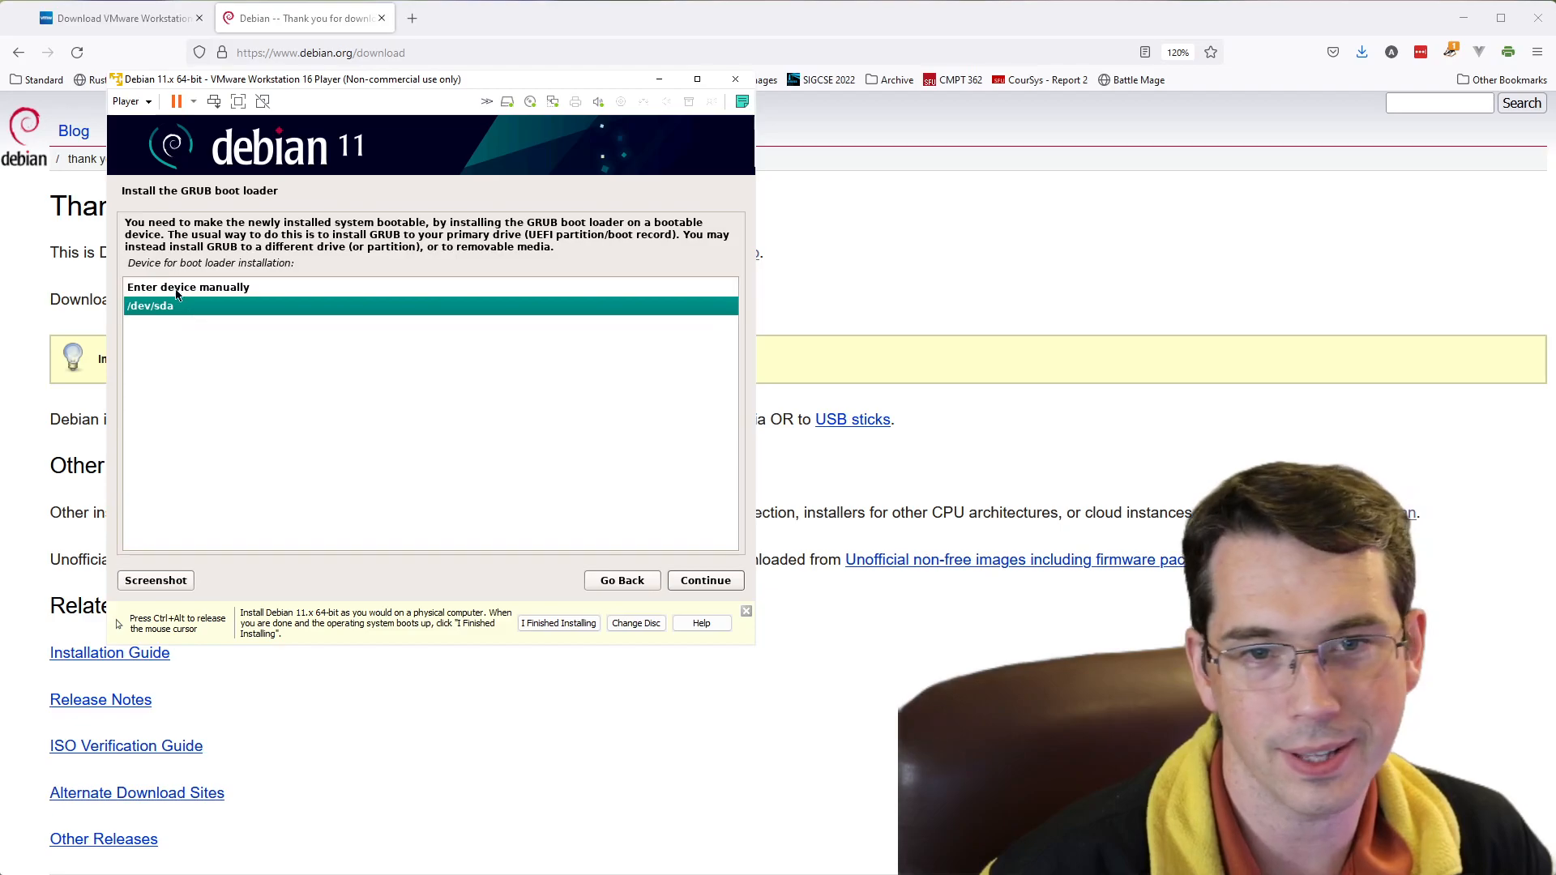
pyautogui.click(721, 583)
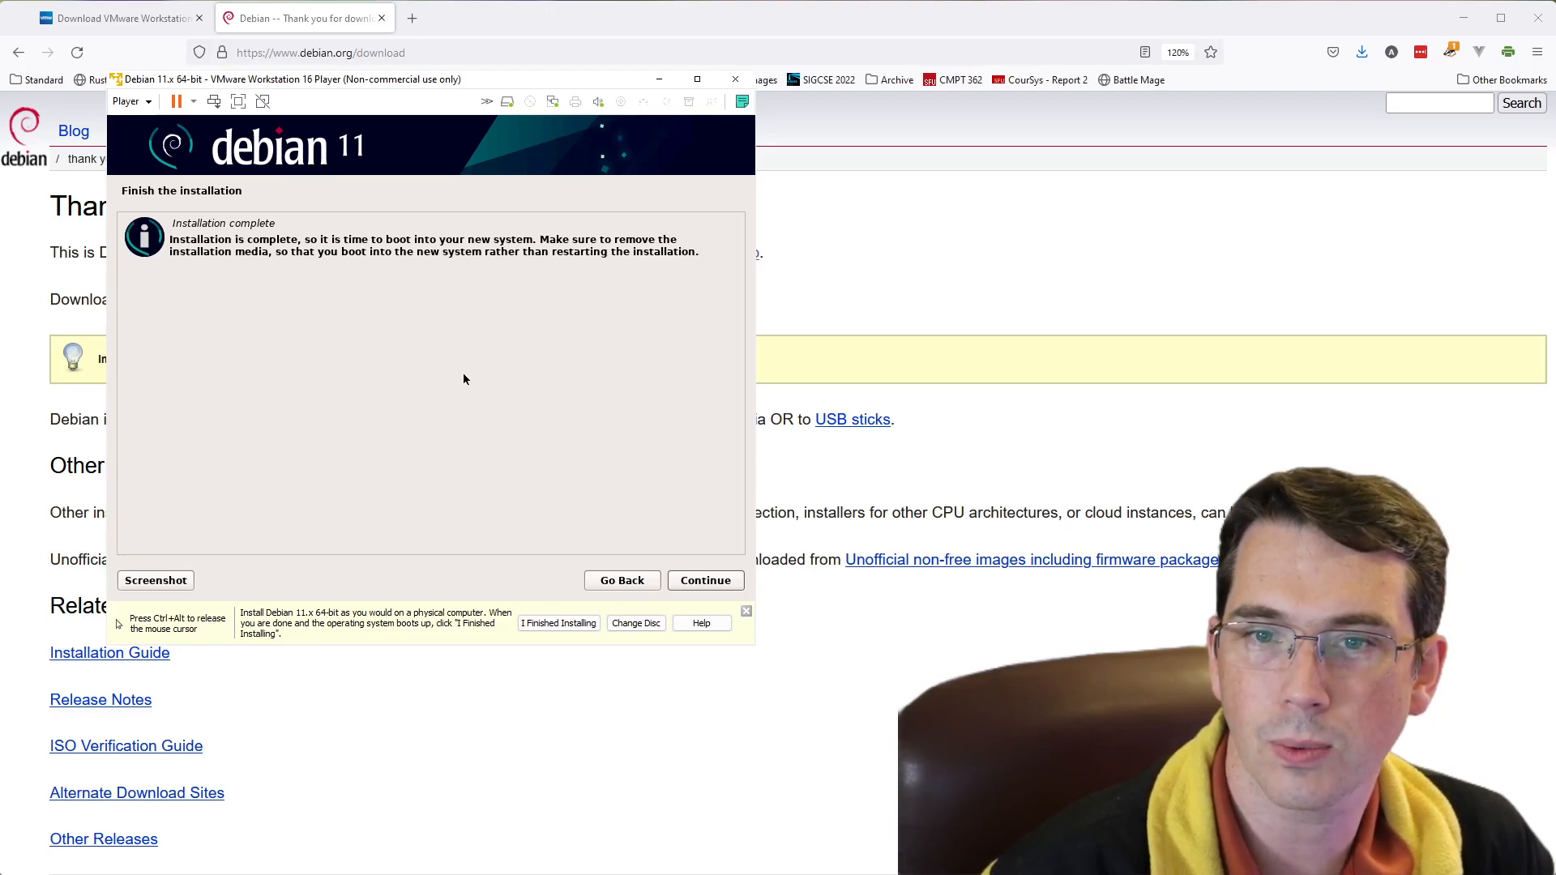
# - Finish the Debian installation and reboot the virtual machine into the new system
pyautogui.hotkey('ctrl', 'alt')
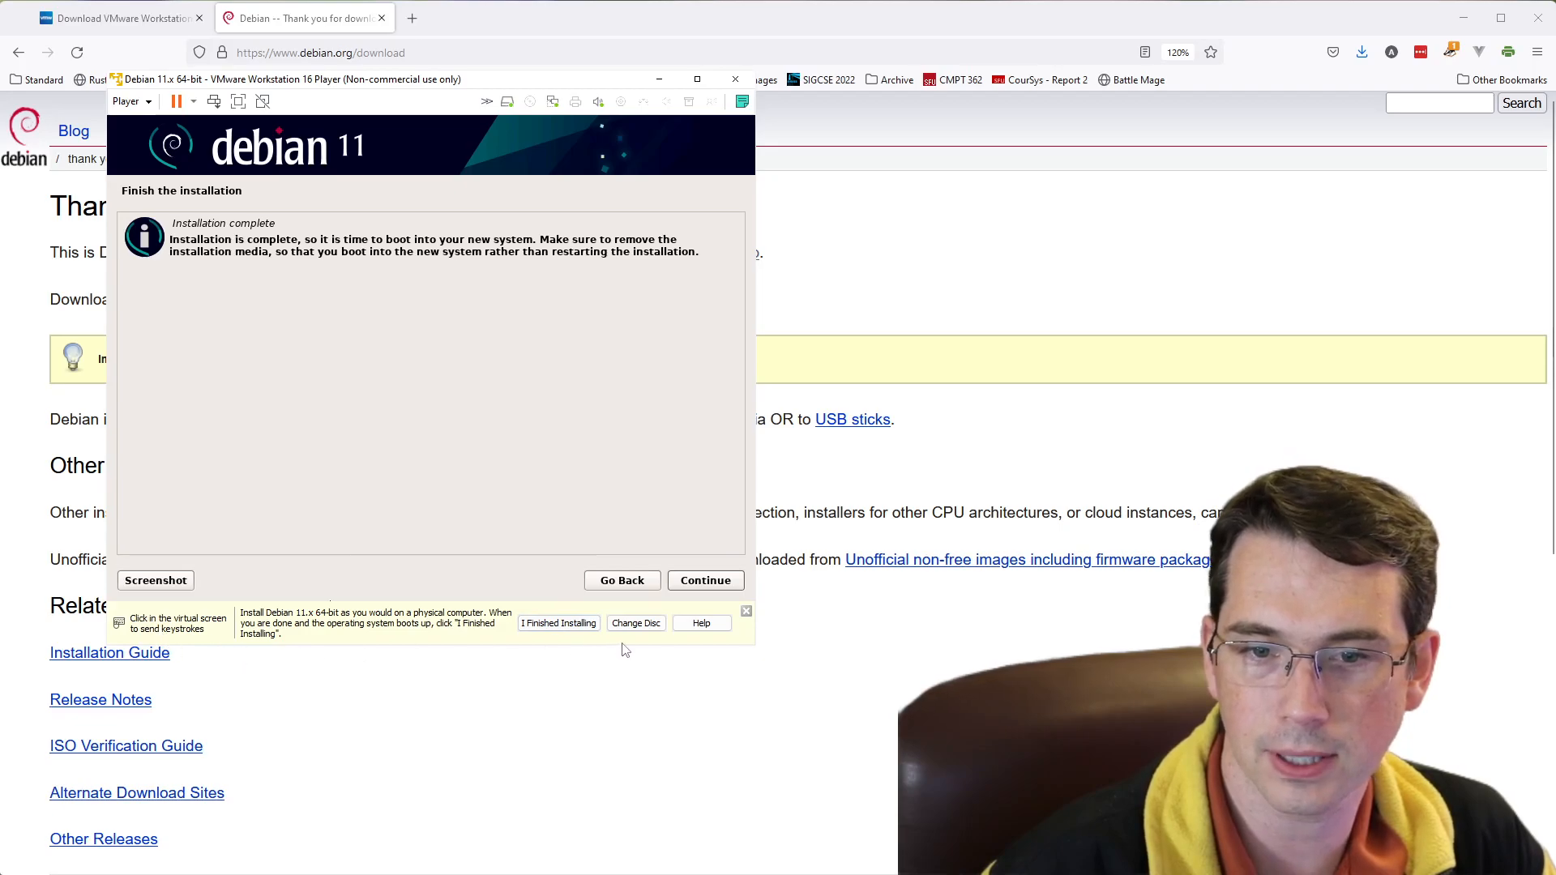
pyautogui.click(376, 517)
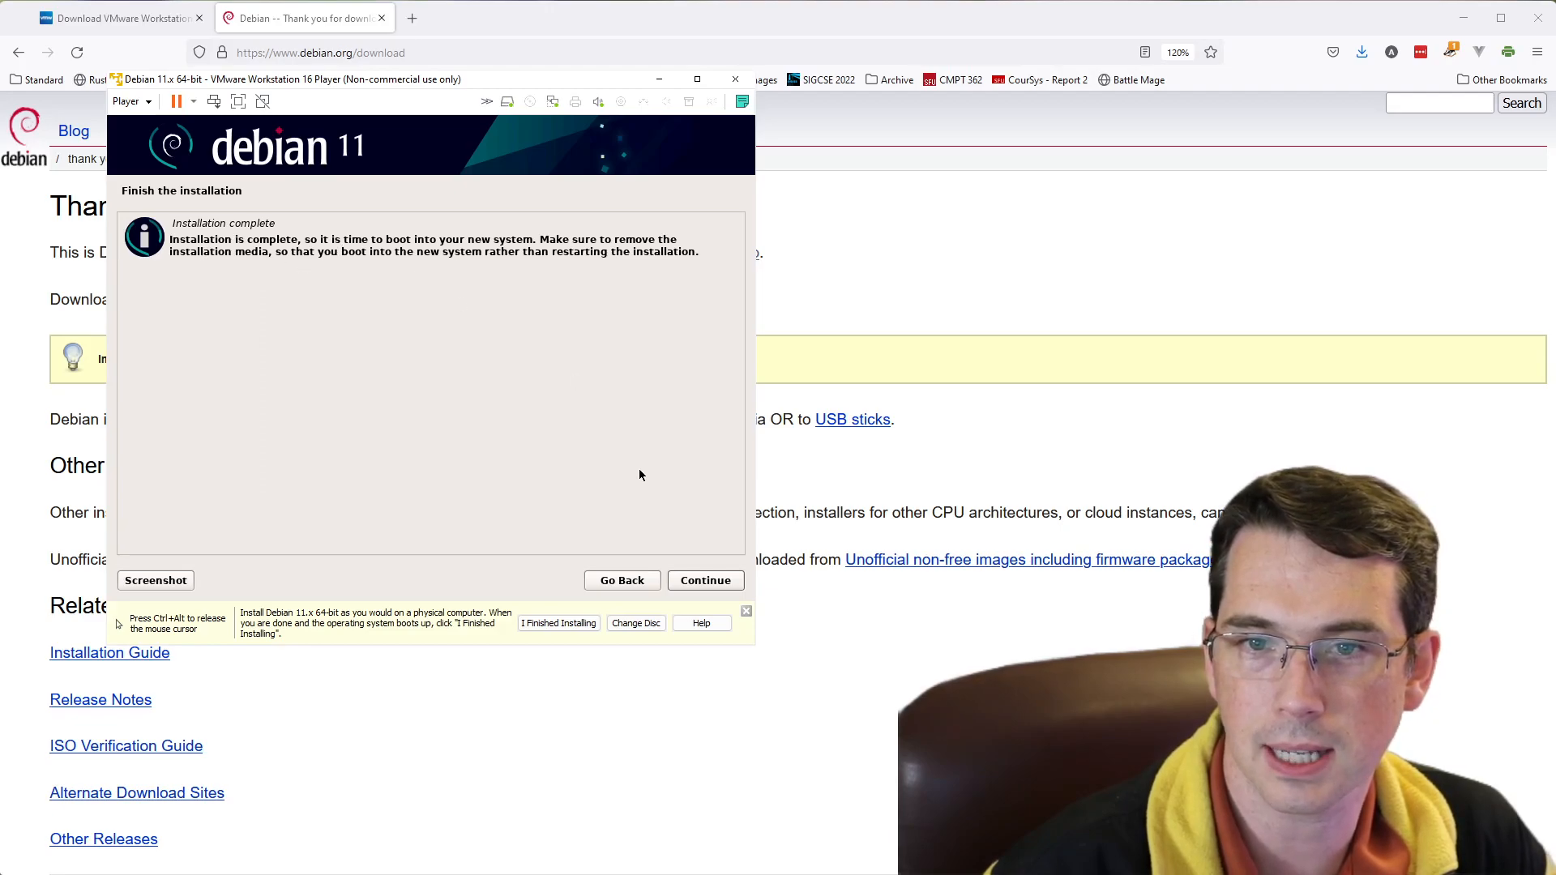
pyautogui.click(703, 580)
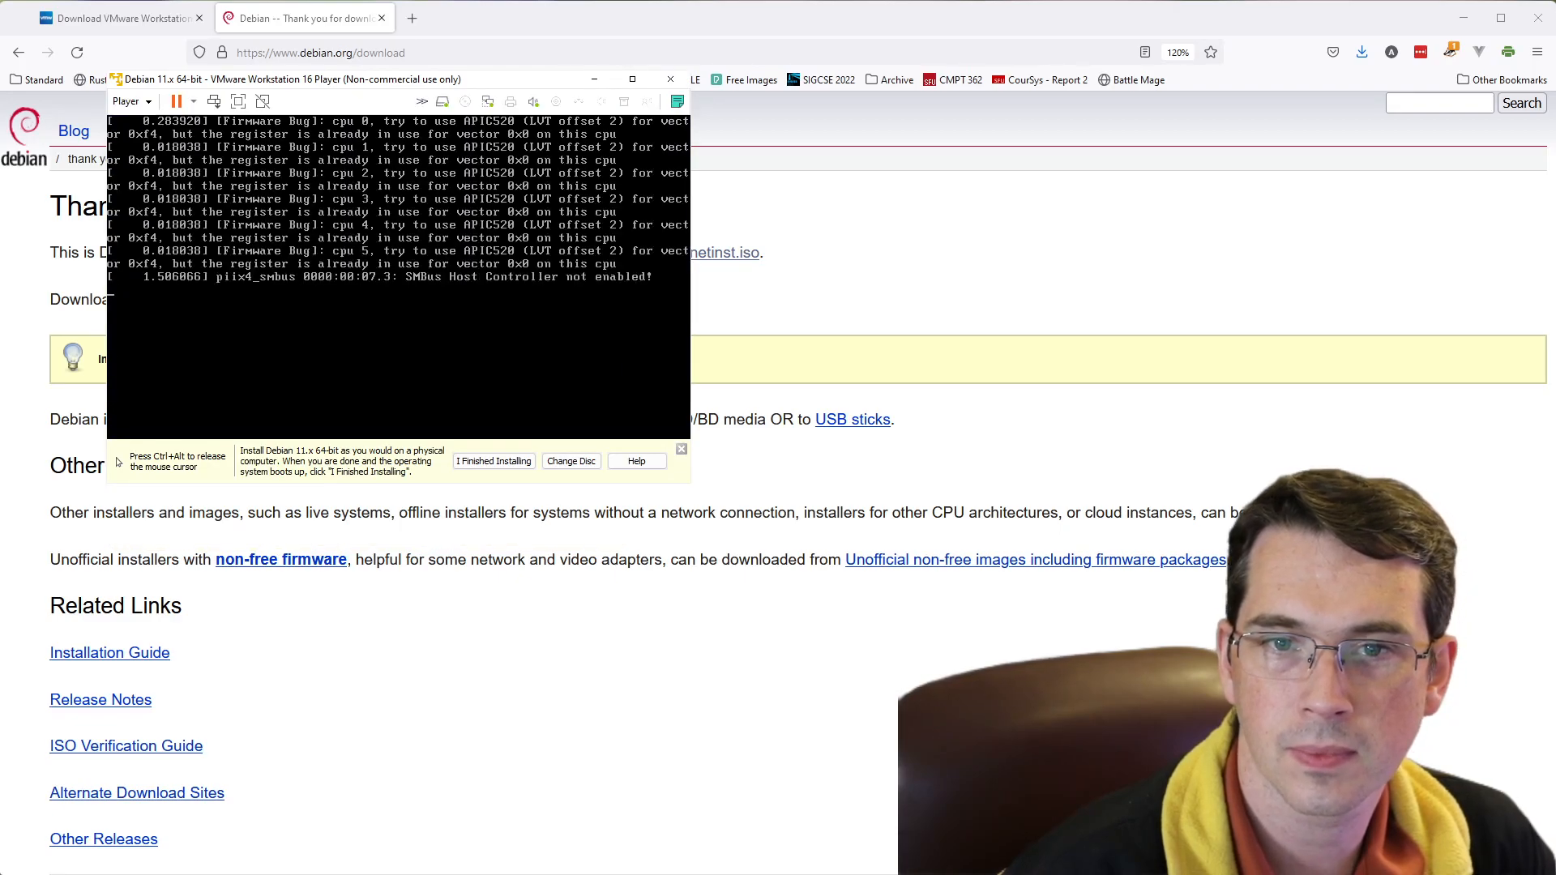
# - Log in to the Debian desktop as the listed user by entering the account password
pyautogui.hotkey('ctrl', 'alt')
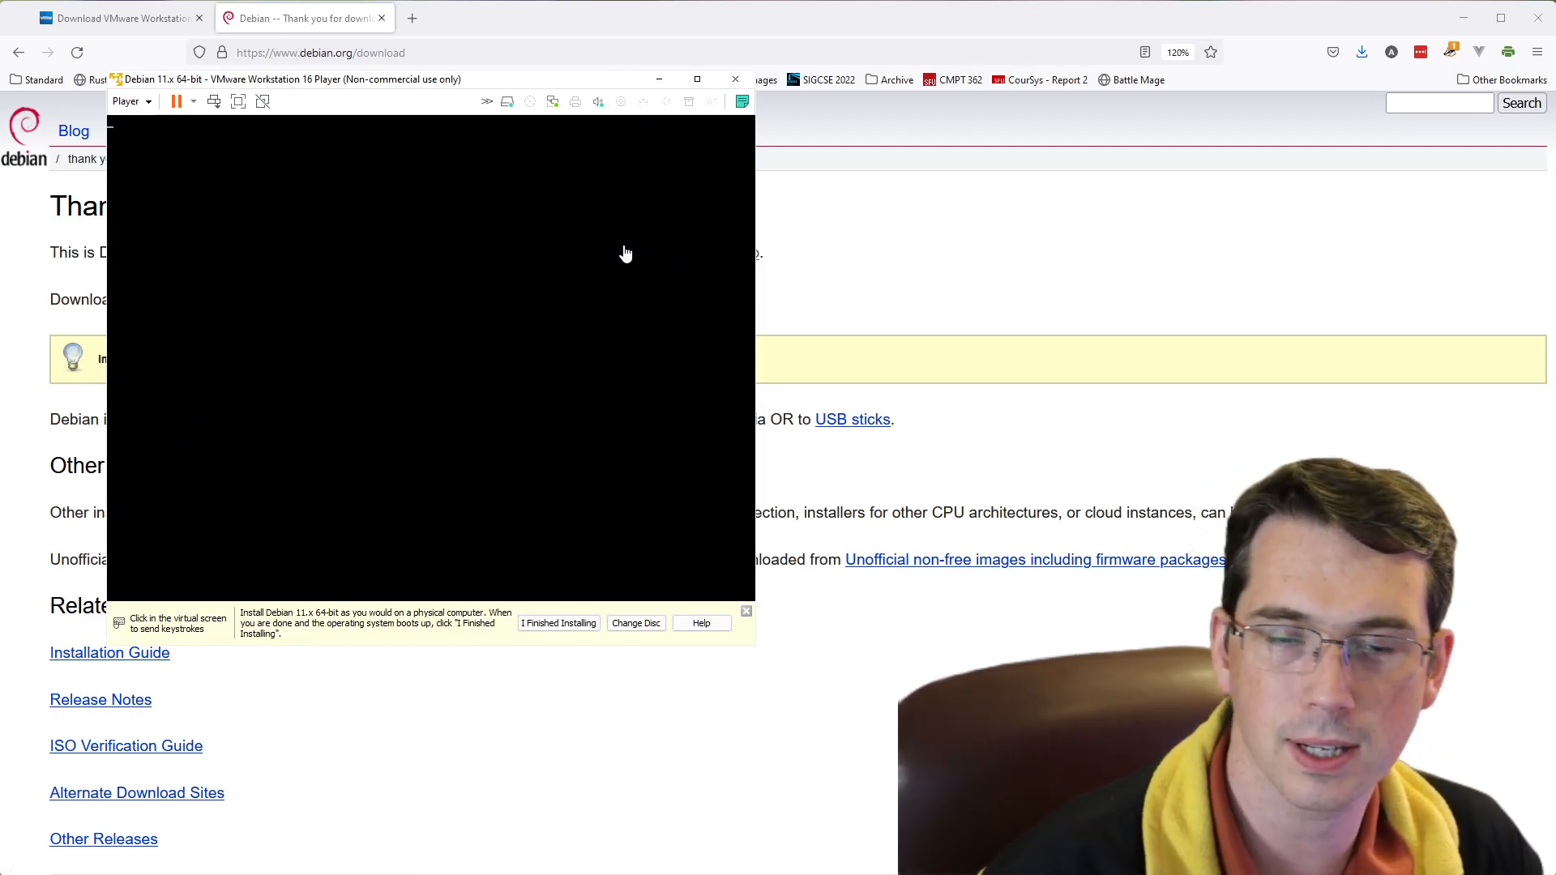
pyautogui.click(625, 254)
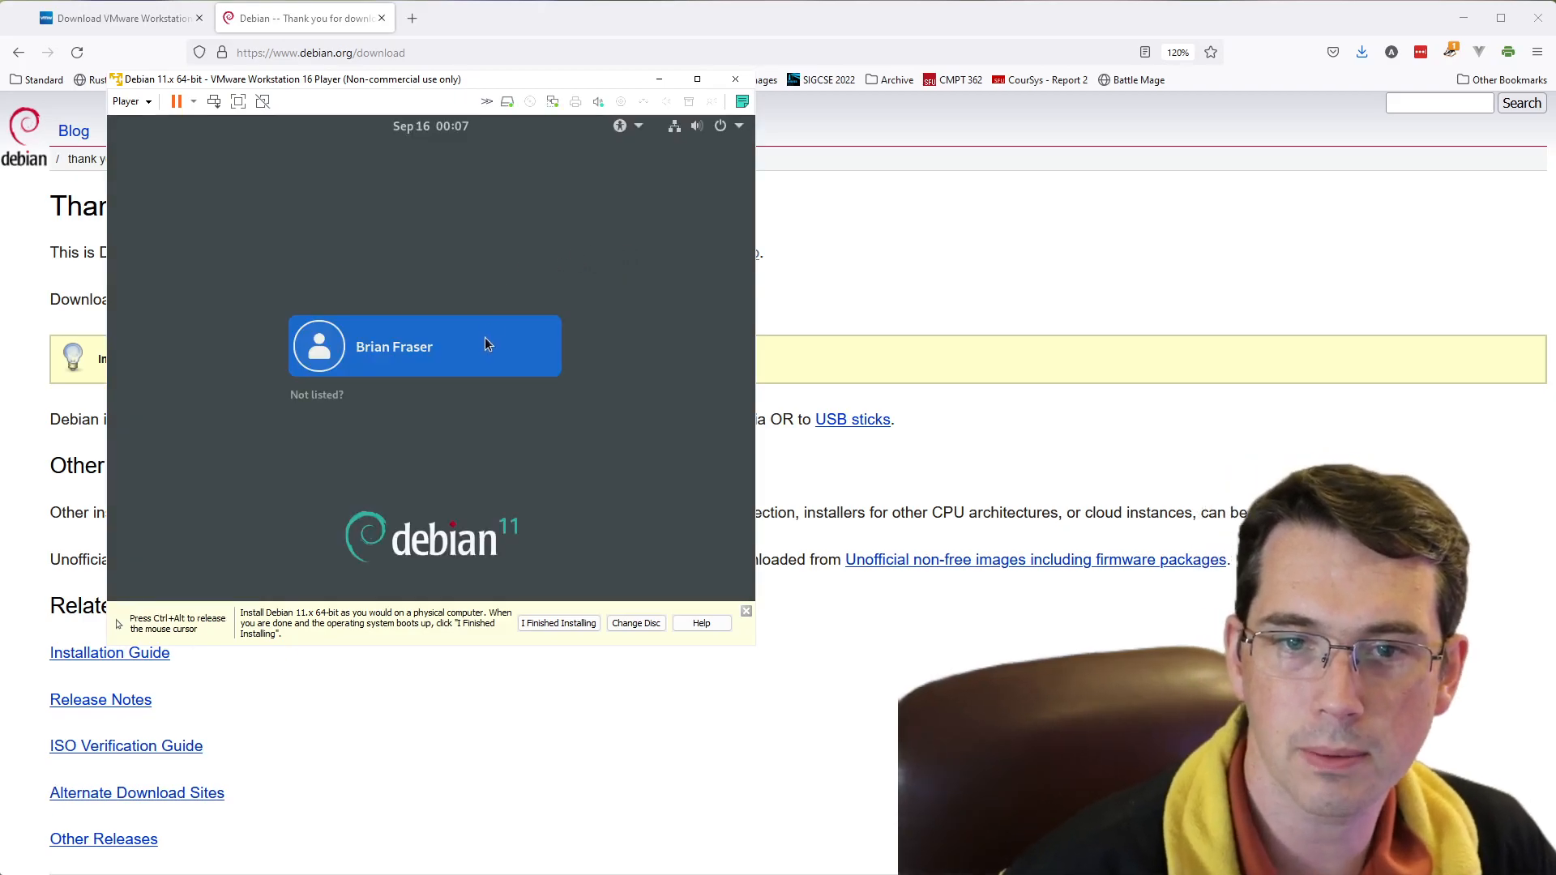
pyautogui.click(403, 361)
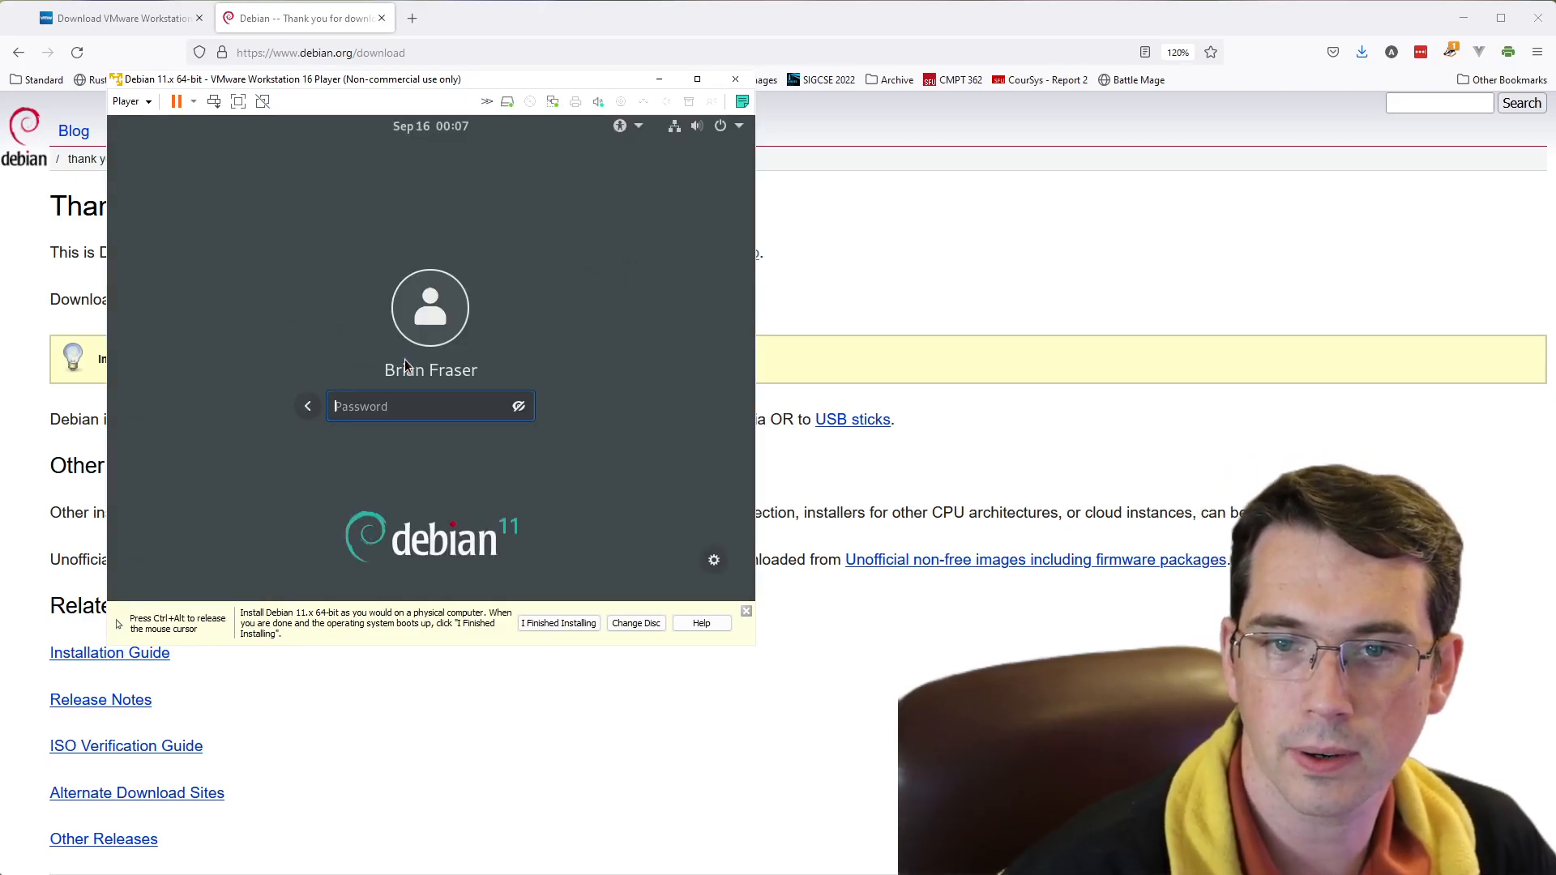
pyautogui.write('•••••••••')
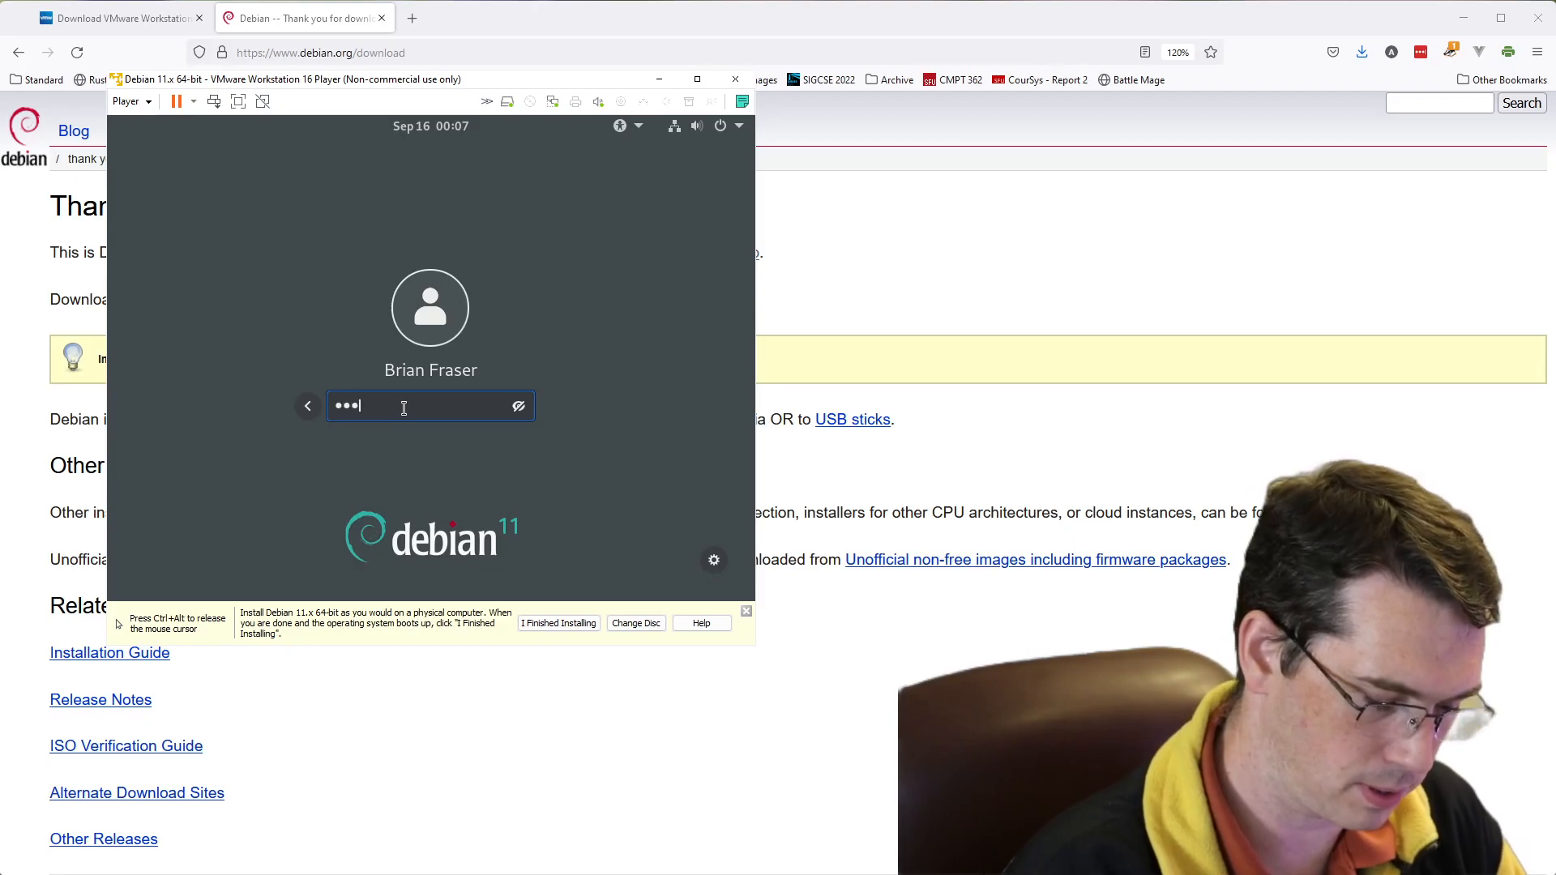
pyautogui.press('Return')
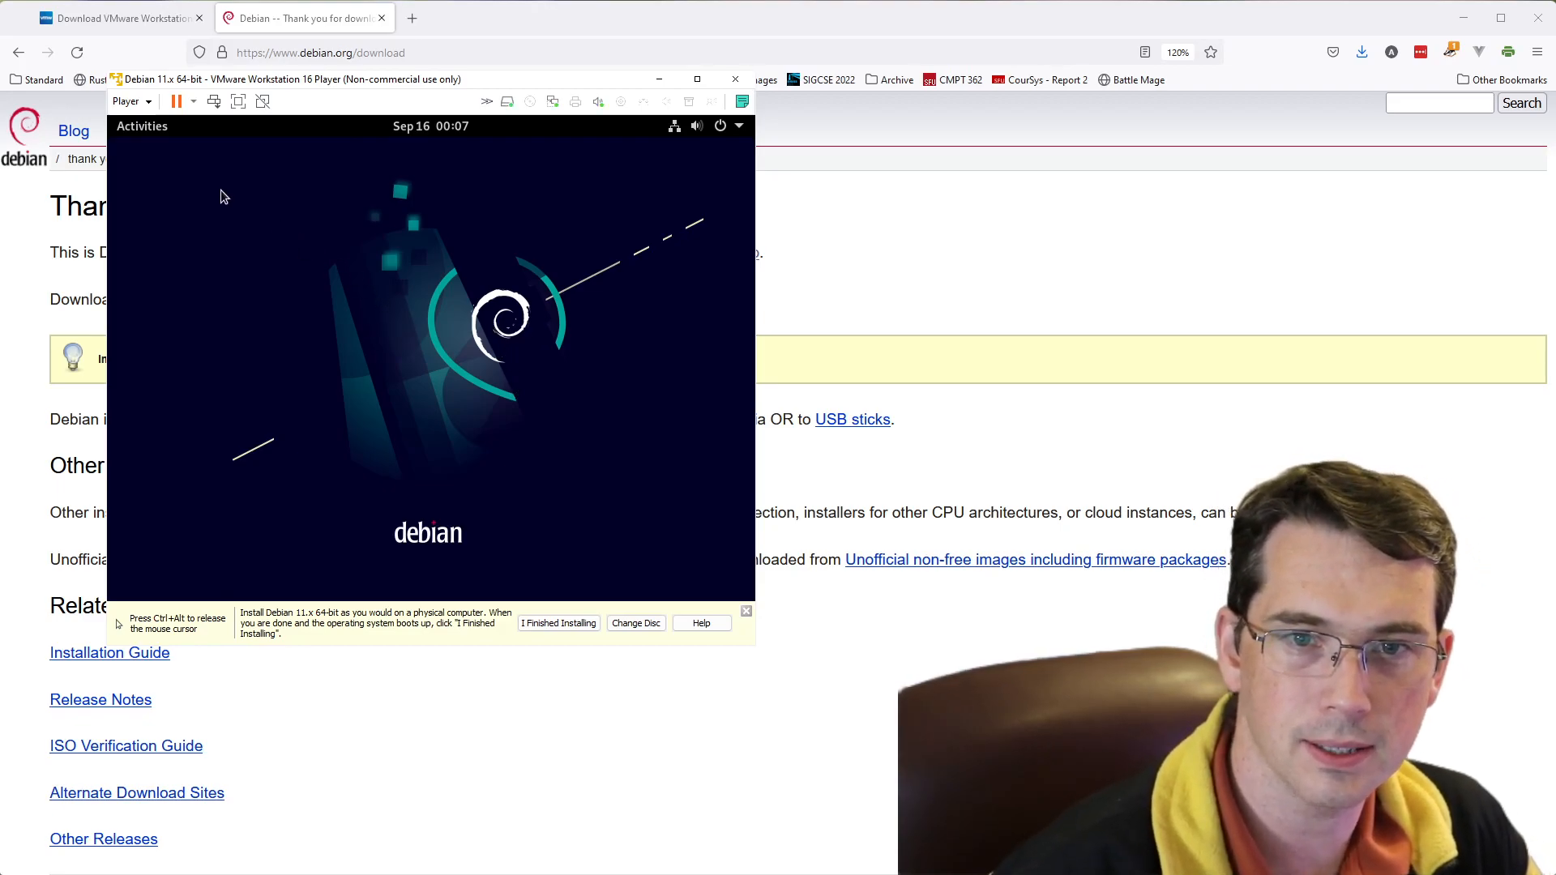
# - Search the Debian desktop's applications for "term" and open Terminal
pyautogui.click(157, 130)
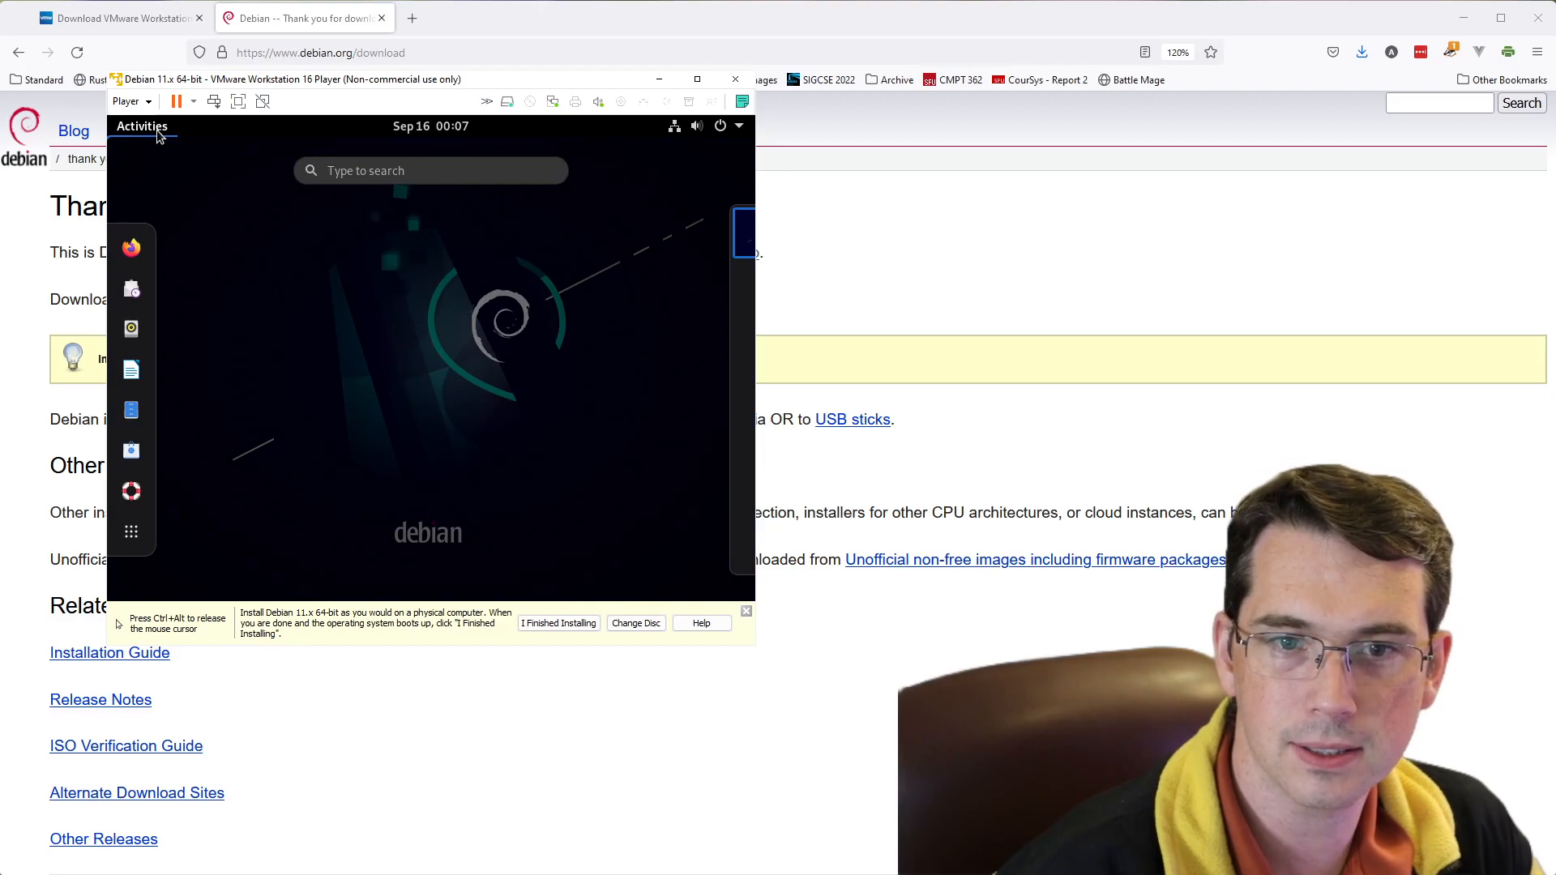
pyautogui.click(384, 174)
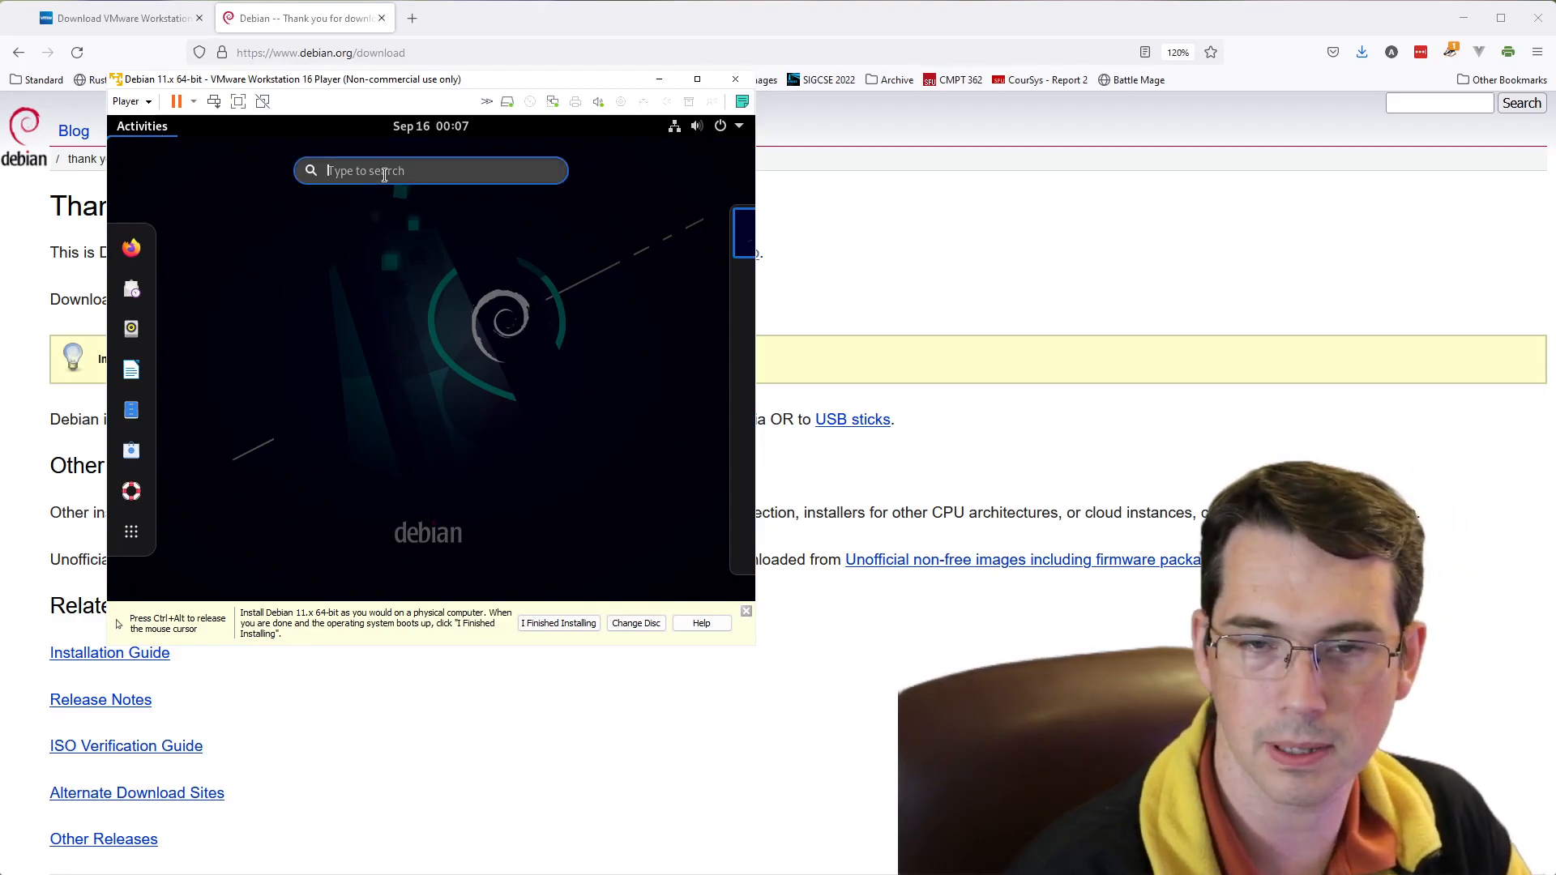
pyautogui.write('term')
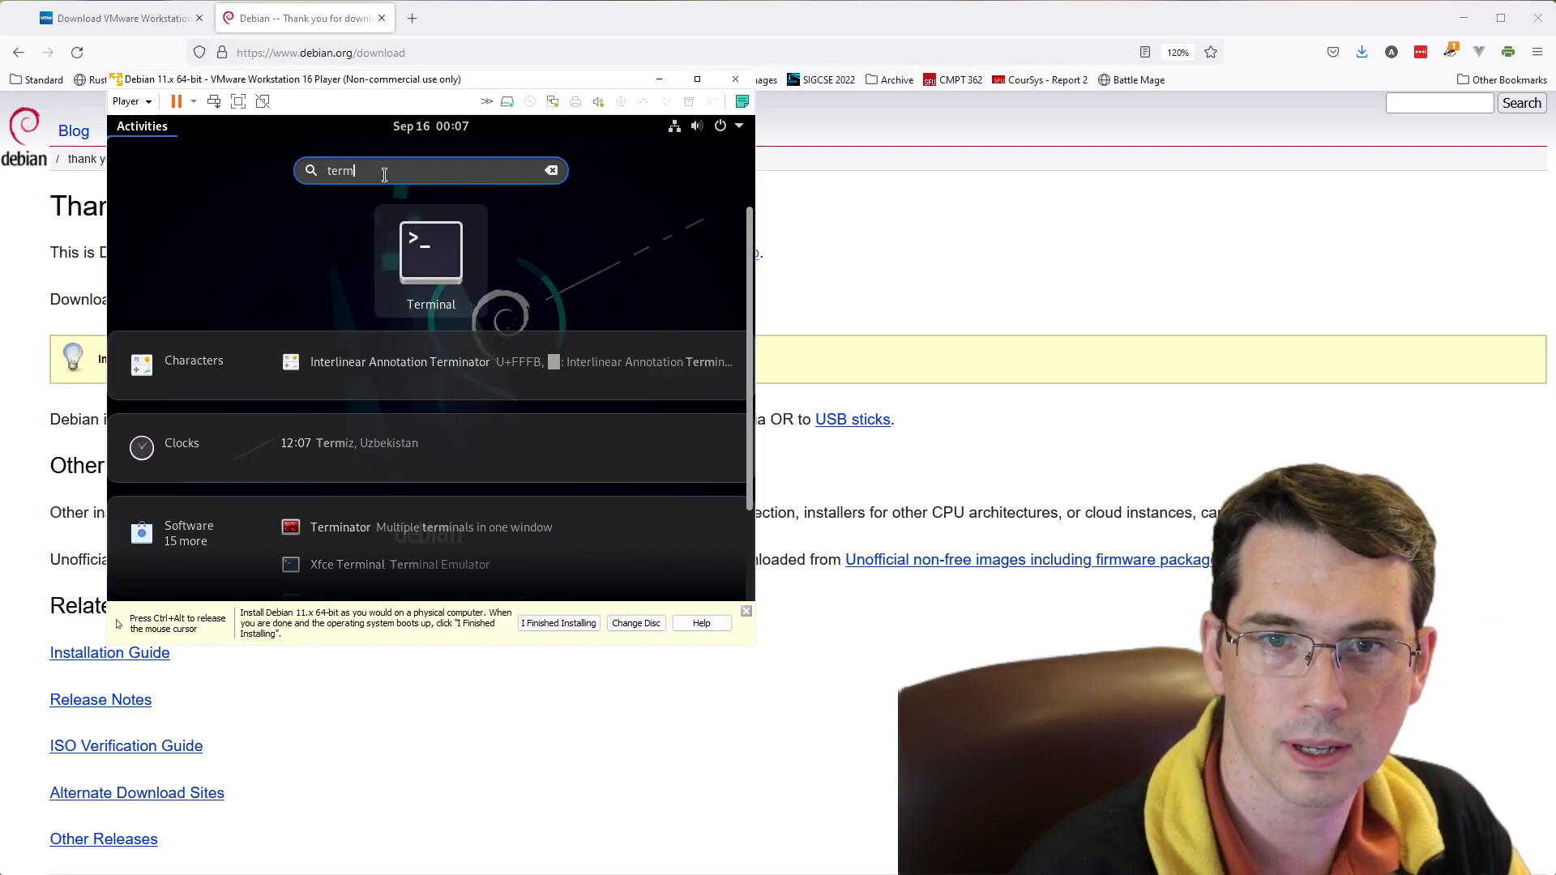
pyautogui.press('Return')
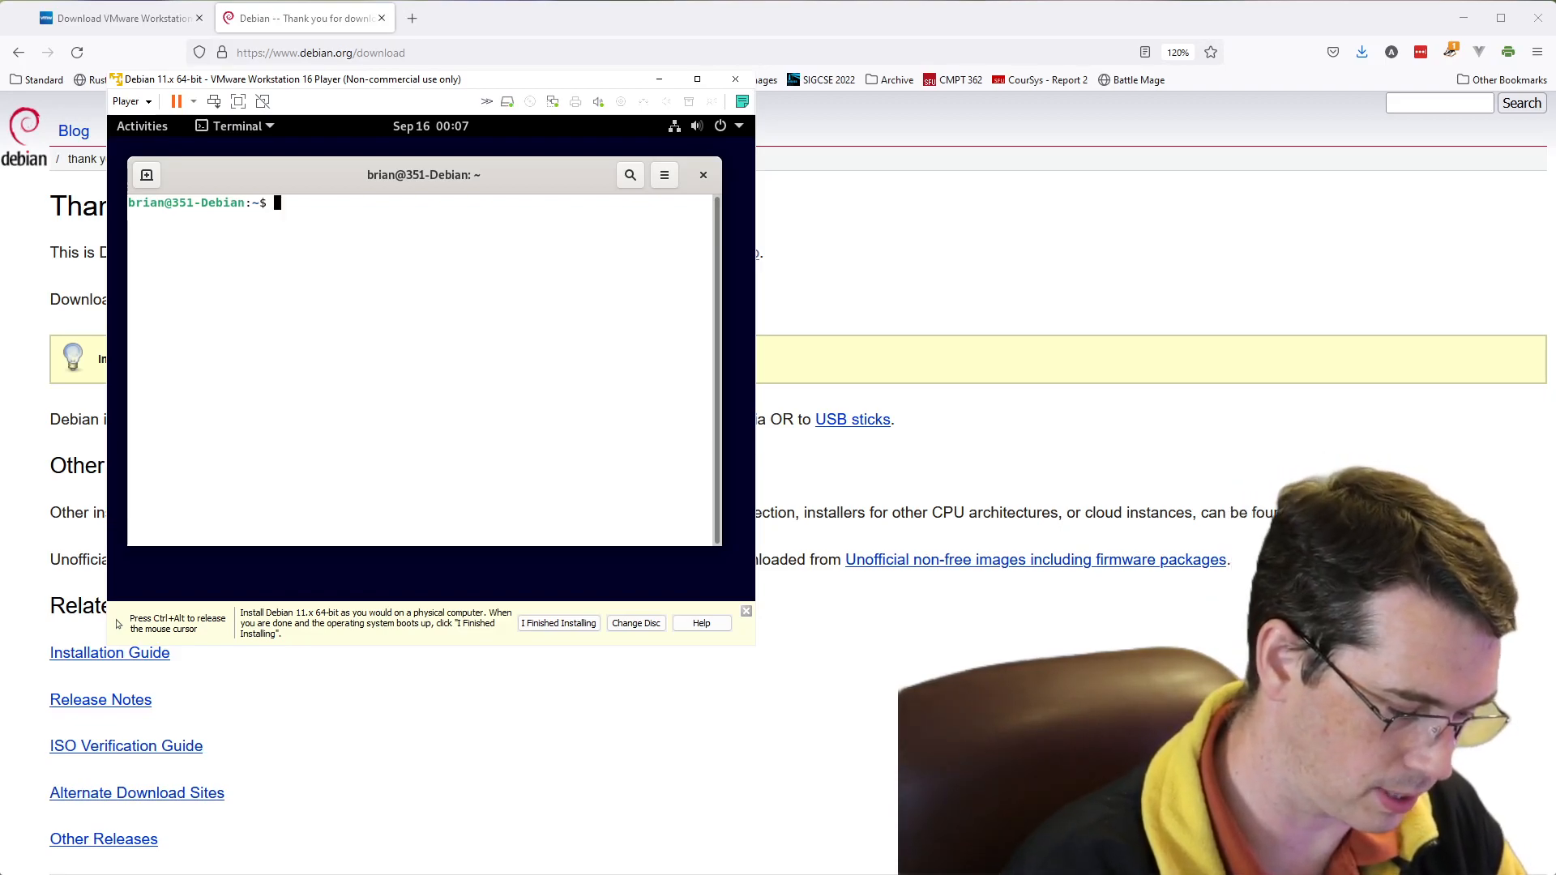
# - Try to update the package lists with sudo apt-get update, entering the user's password for sudo
pyautogui.write('sudo ')
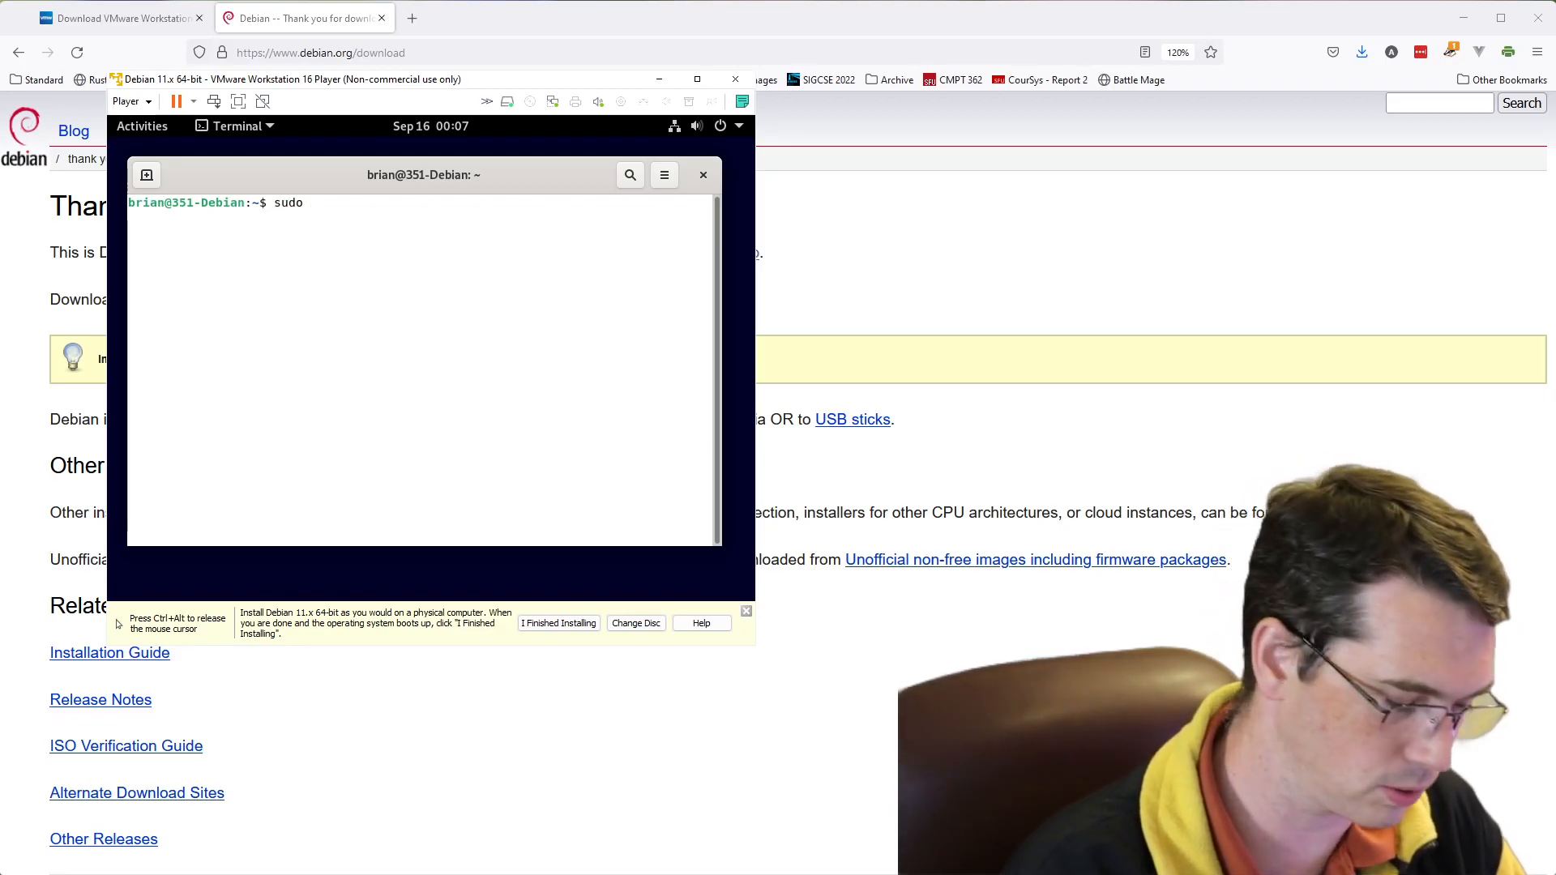
pyautogui.write('apt')
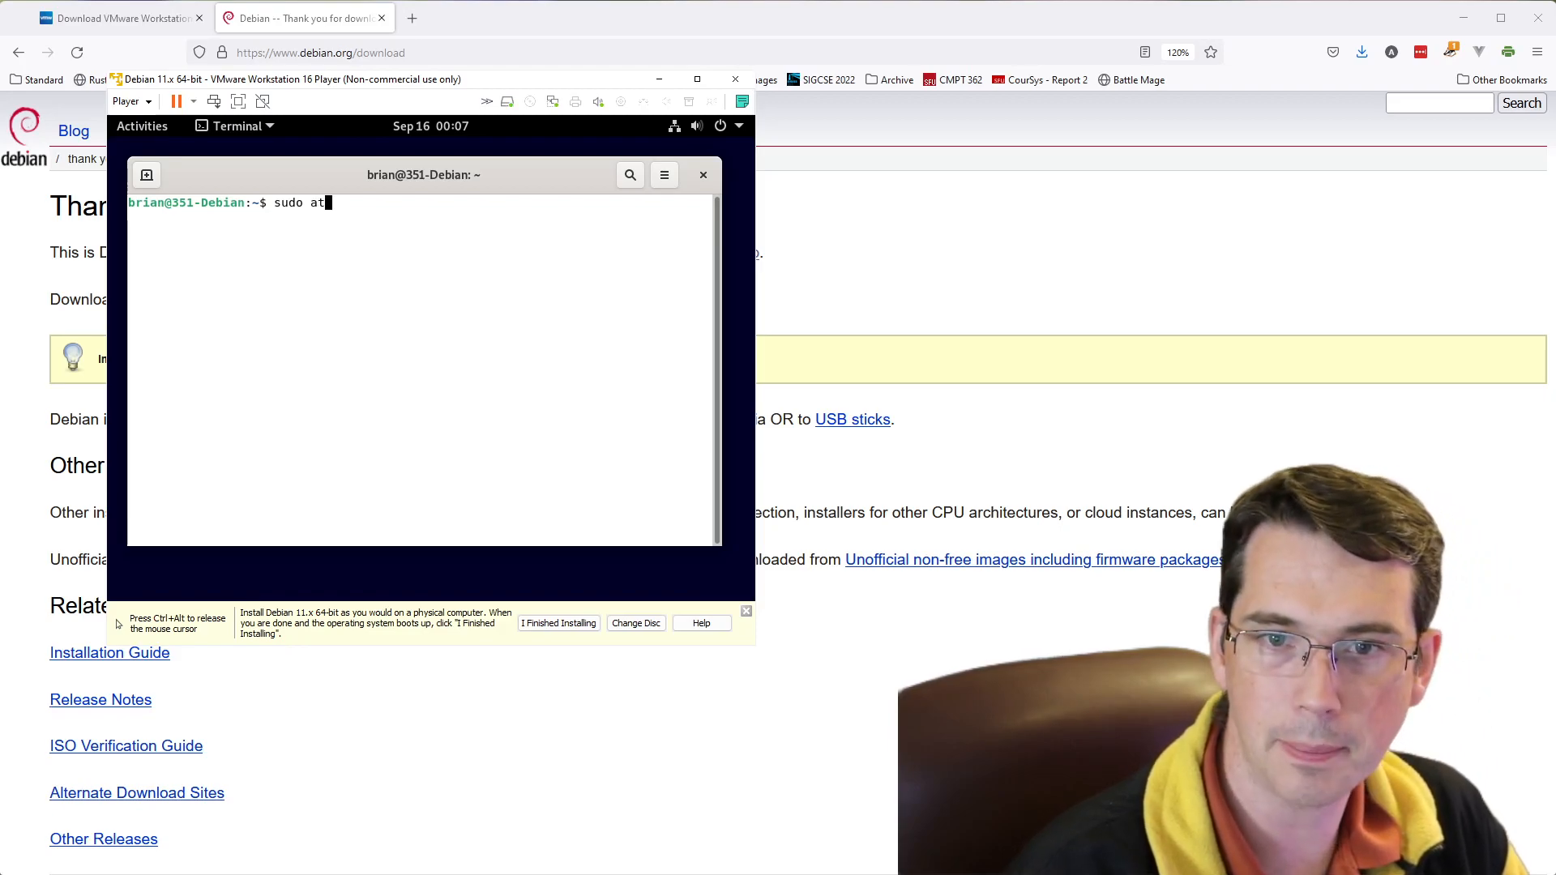
pyautogui.write('-get ')
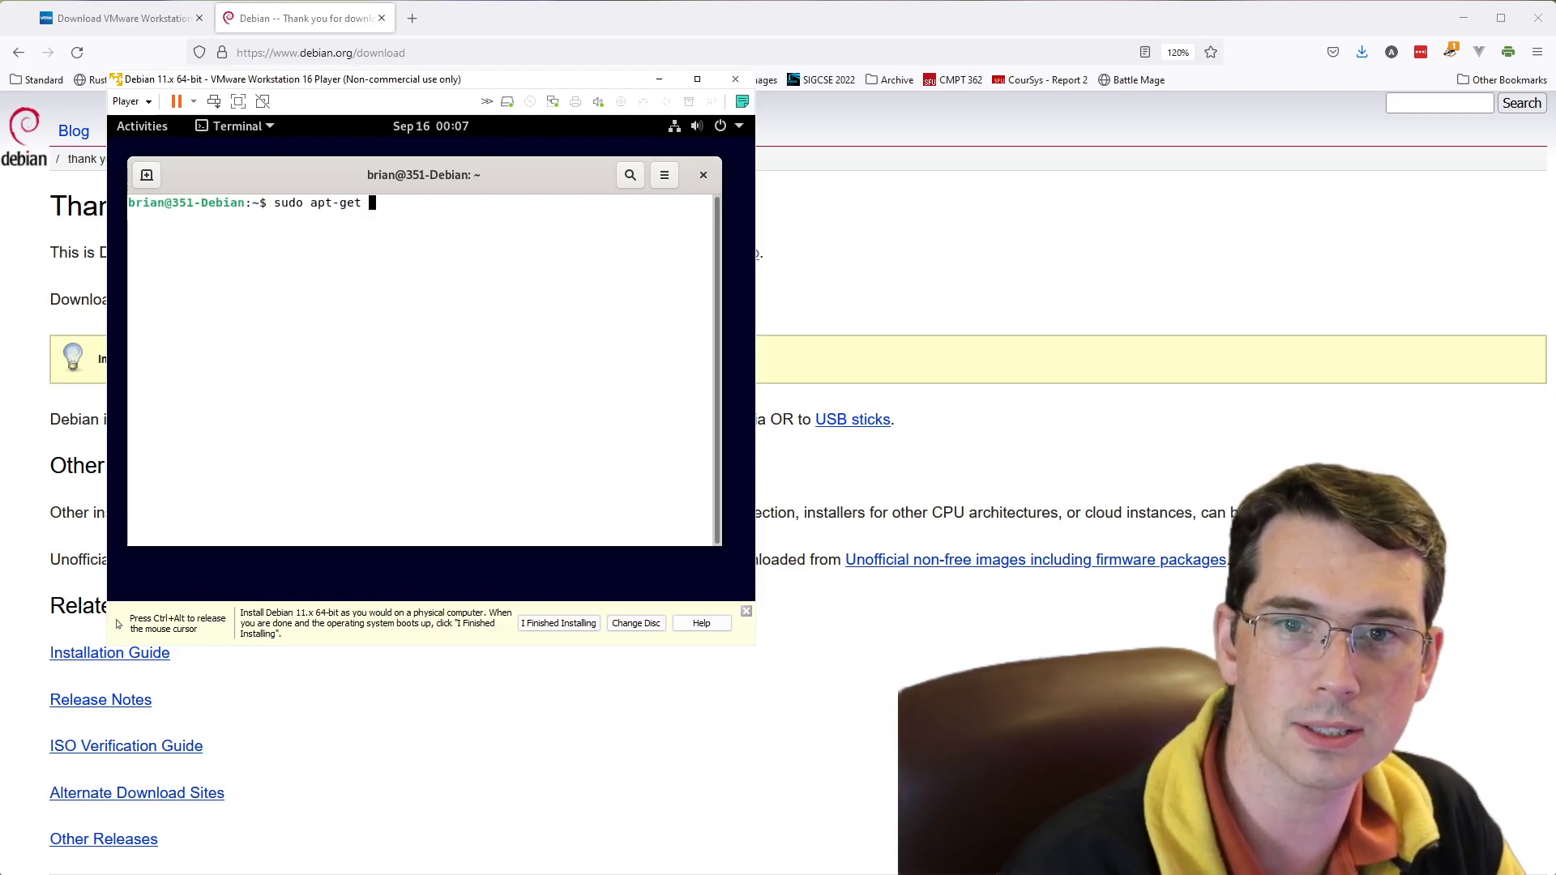
pyautogui.write('ud')
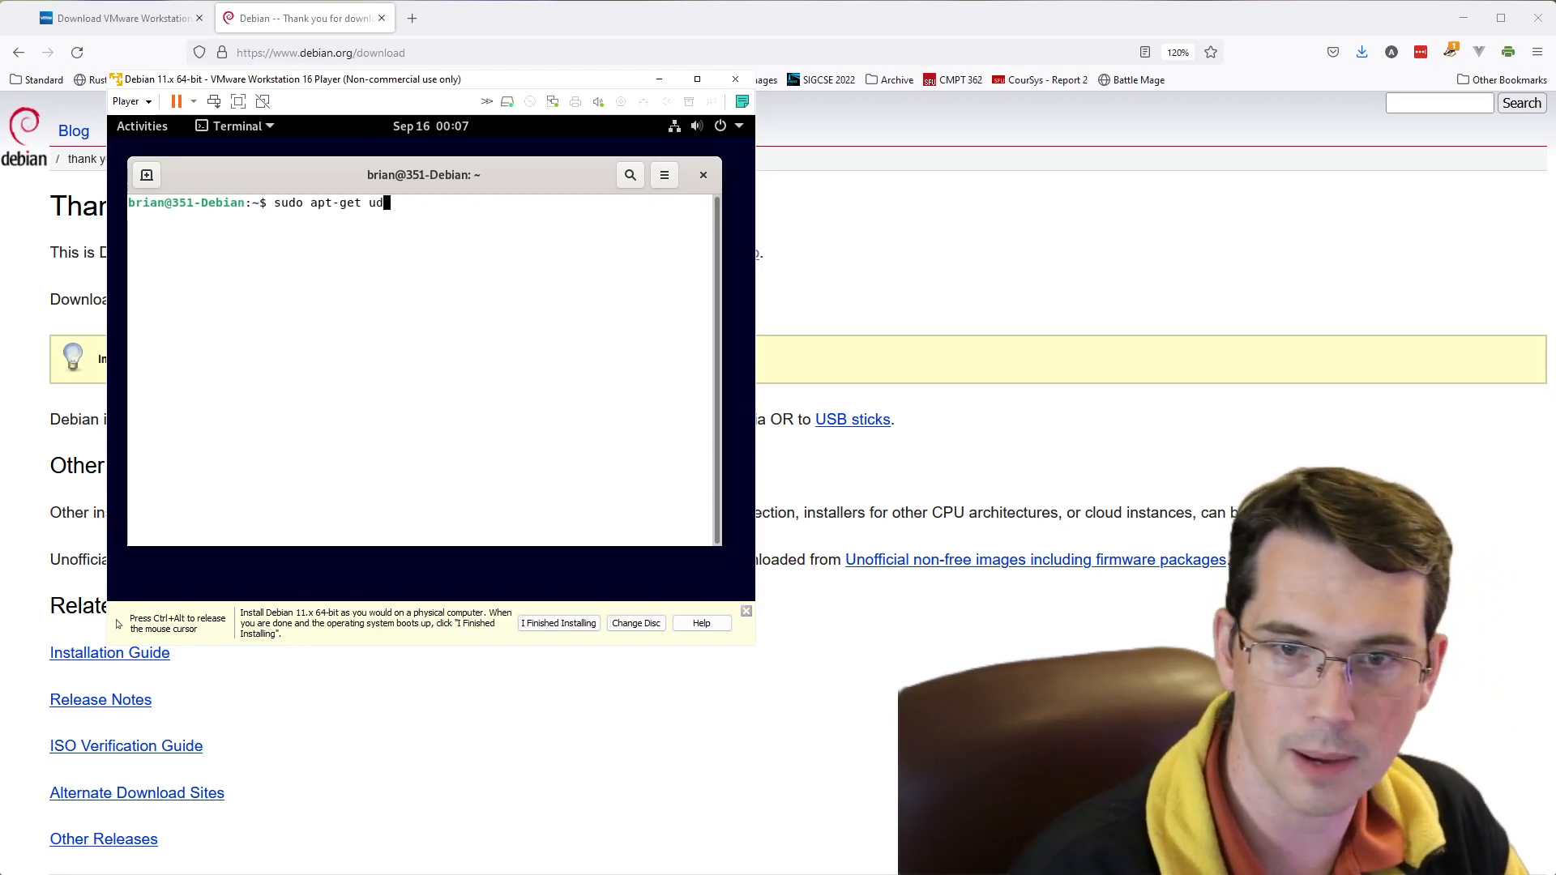
pyautogui.press('BackSpace')
pyautogui.write('pdate')
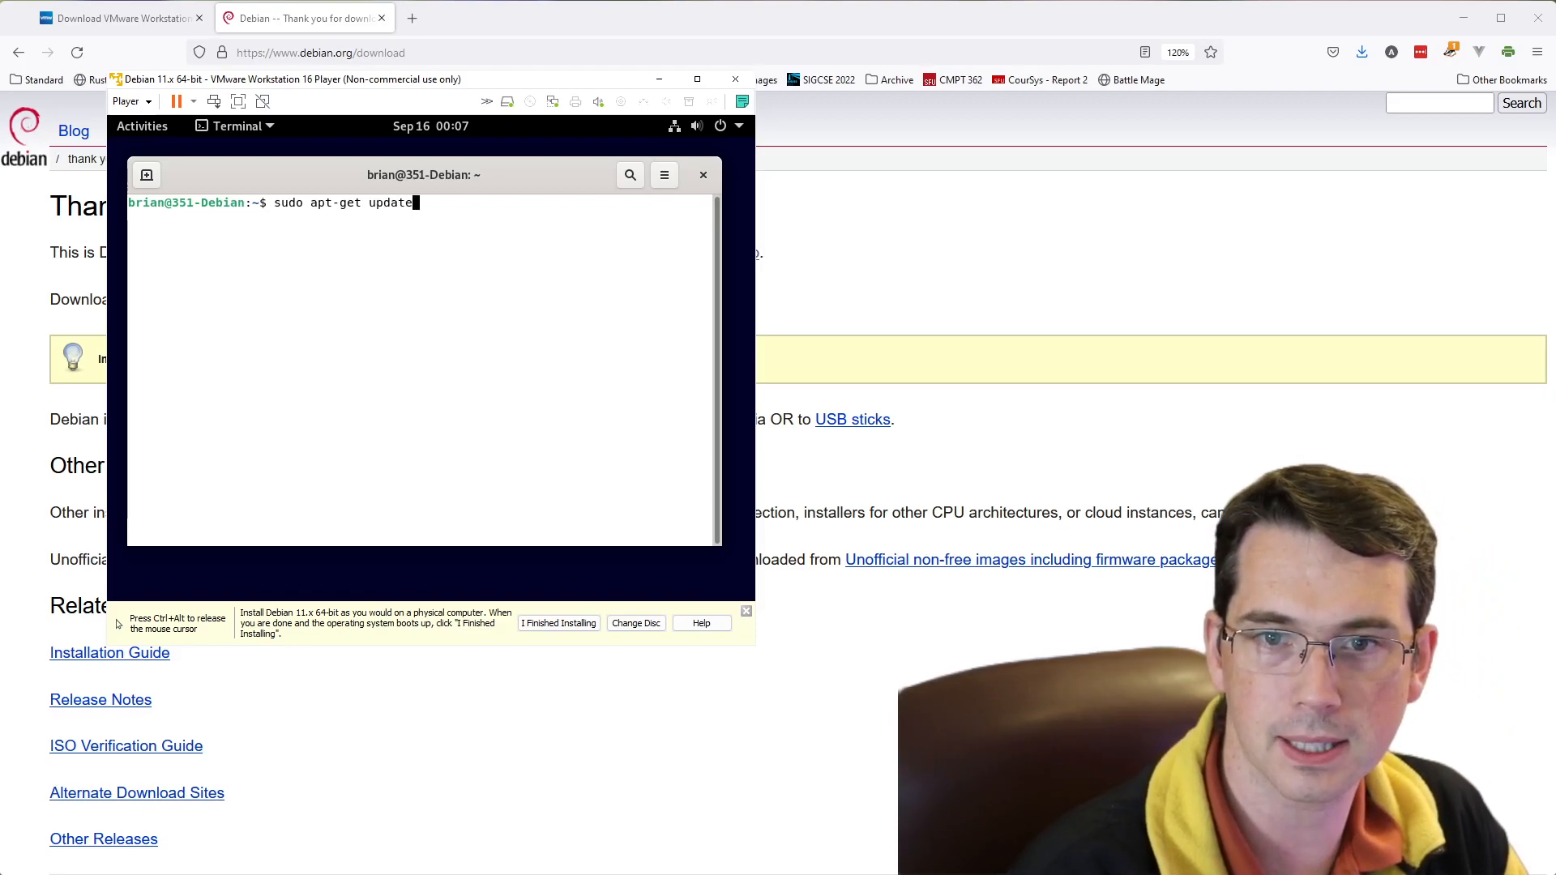
pyautogui.press('Return')
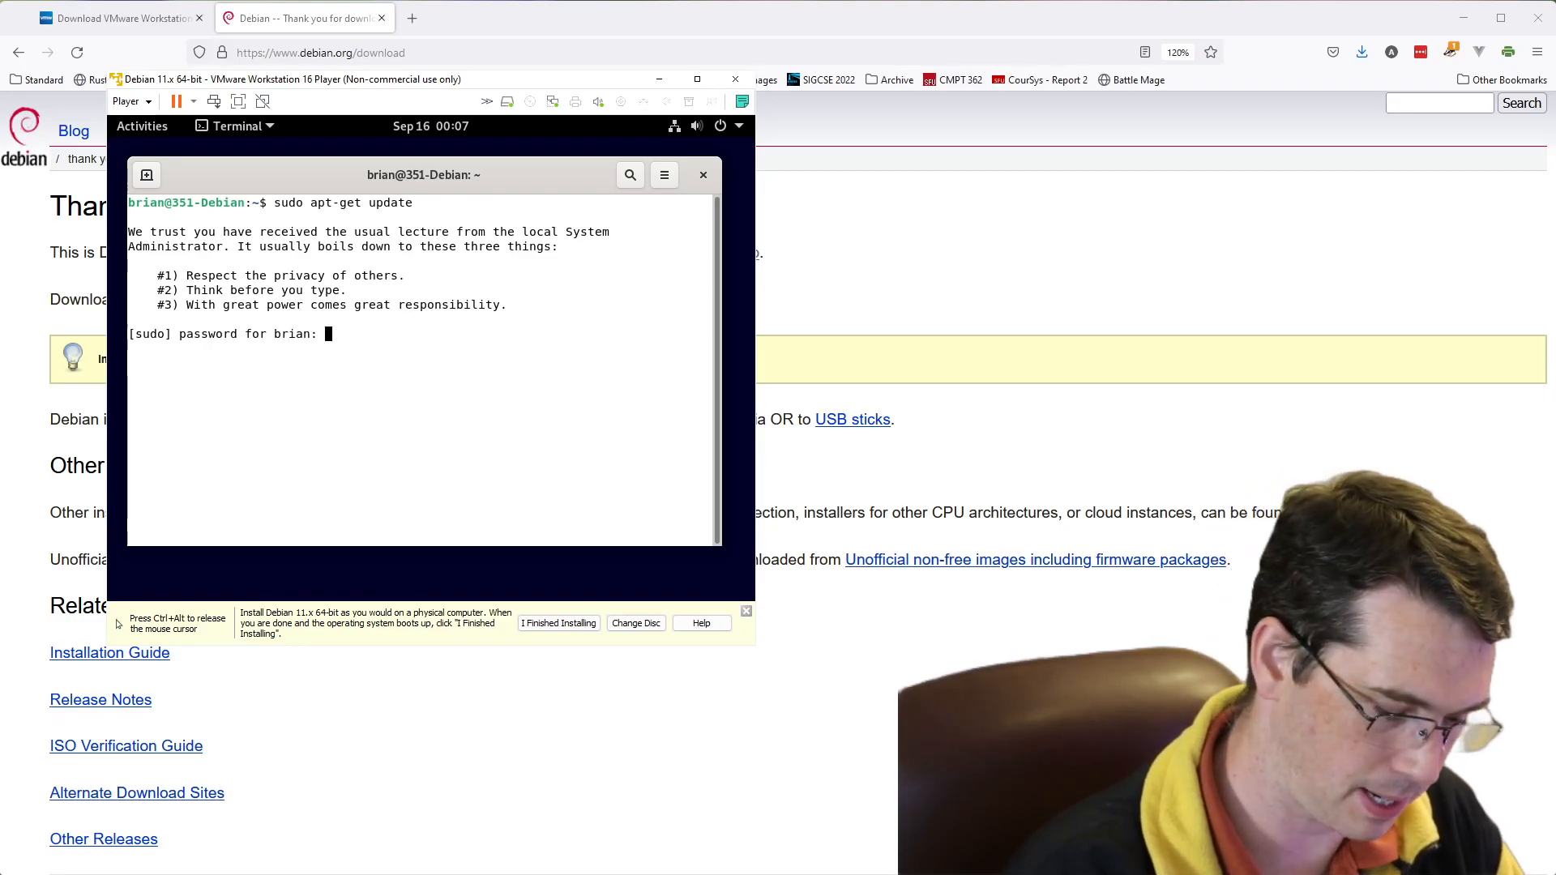
pyautogui.press('Return')
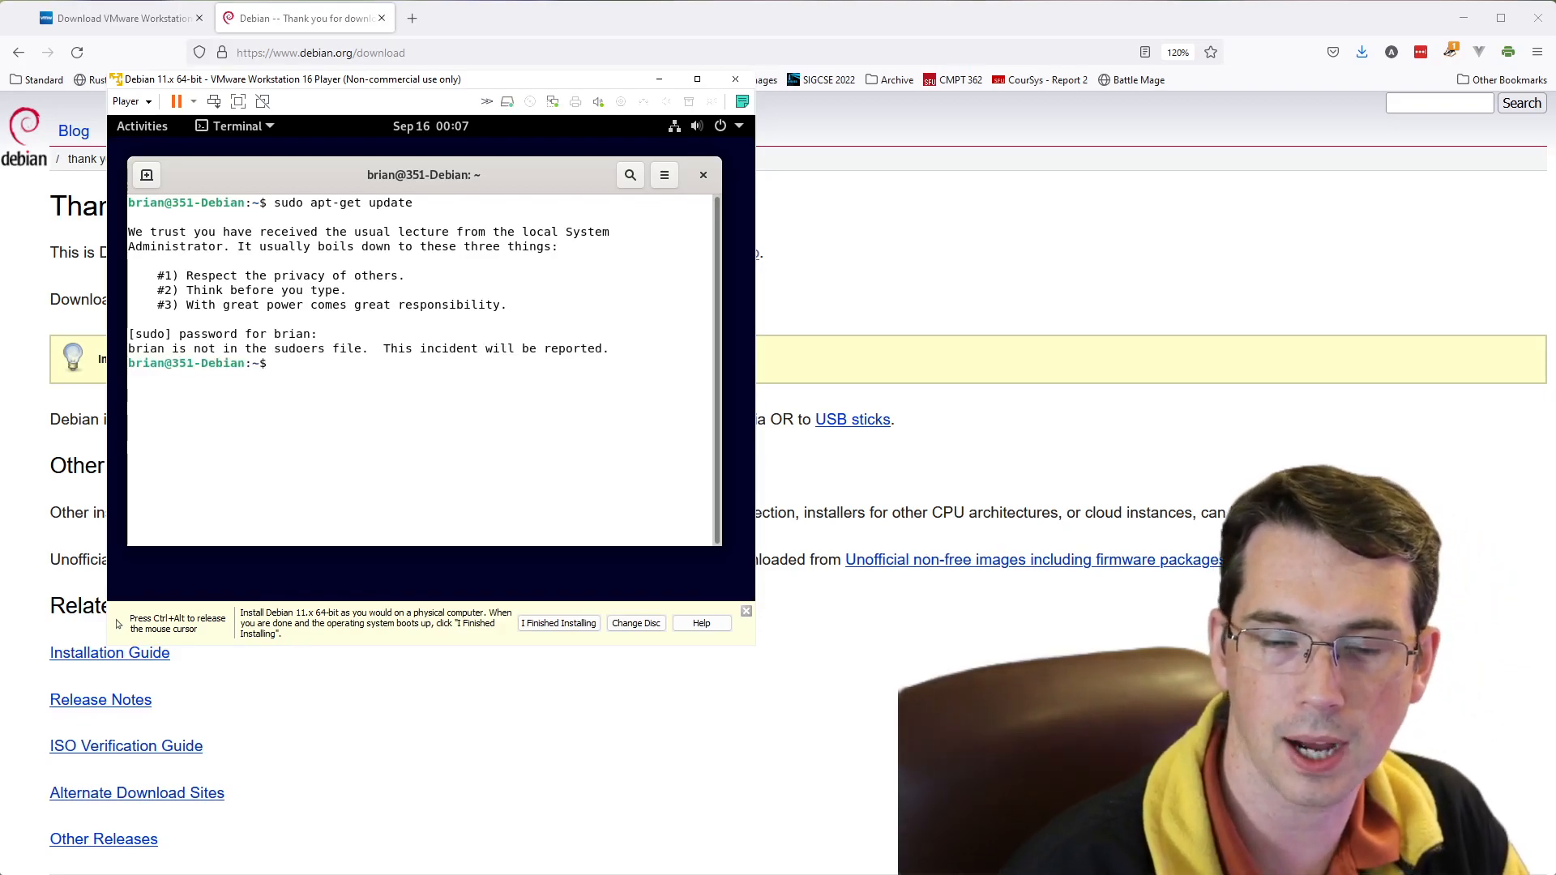
# - Switch to Firefox on the host and search the web in a new tab for "add linux user to sudo"
pyautogui.hotkey('ctrl', 'alt')
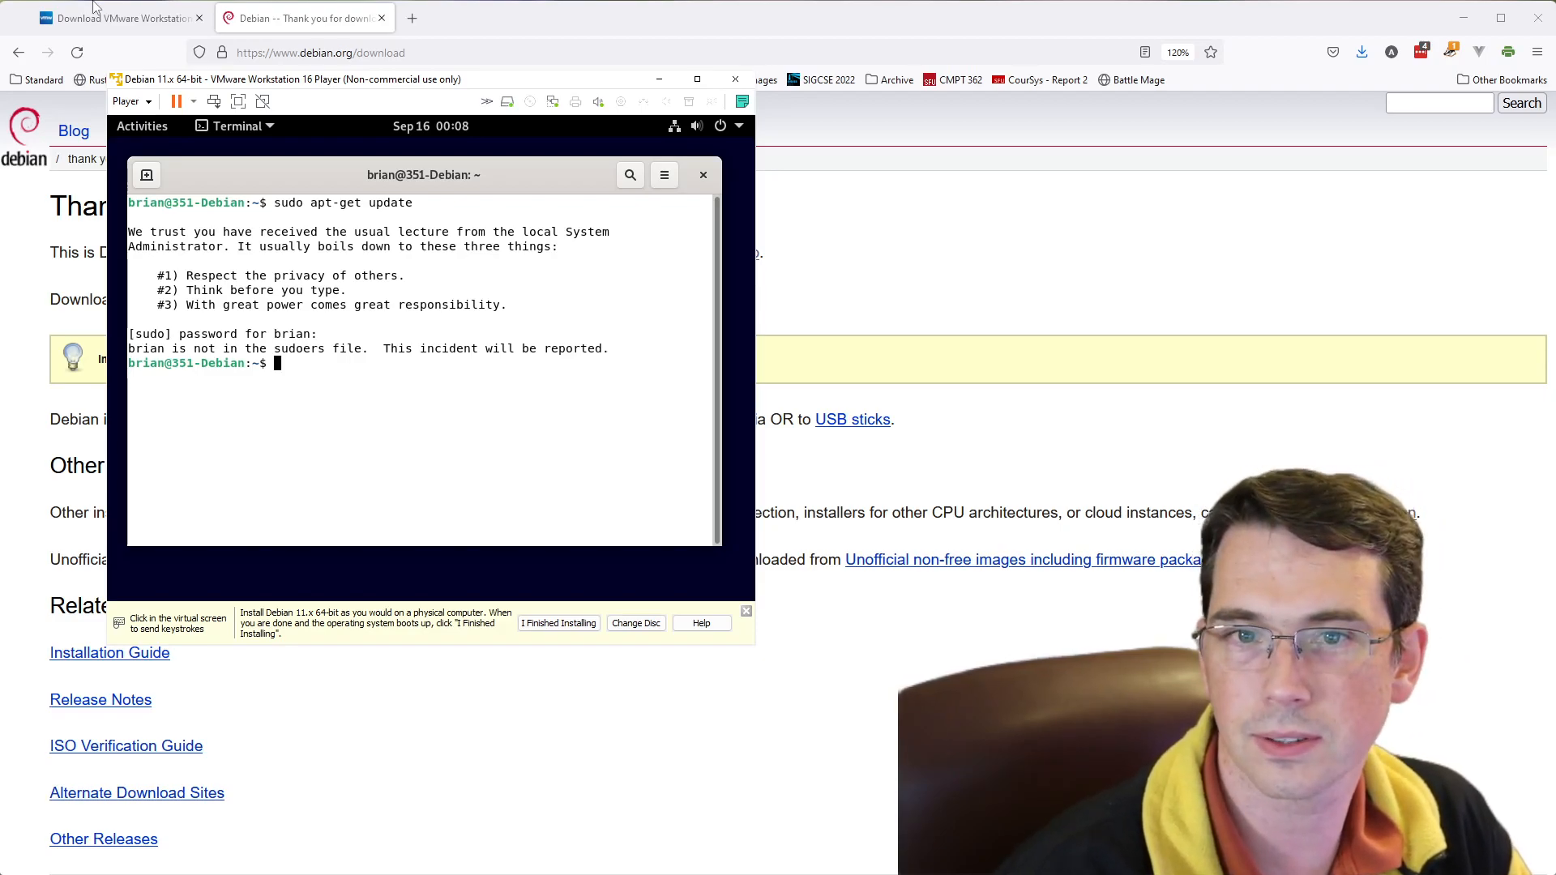
pyautogui.click(772, 111)
pyautogui.hotkey('ctrl', 't')
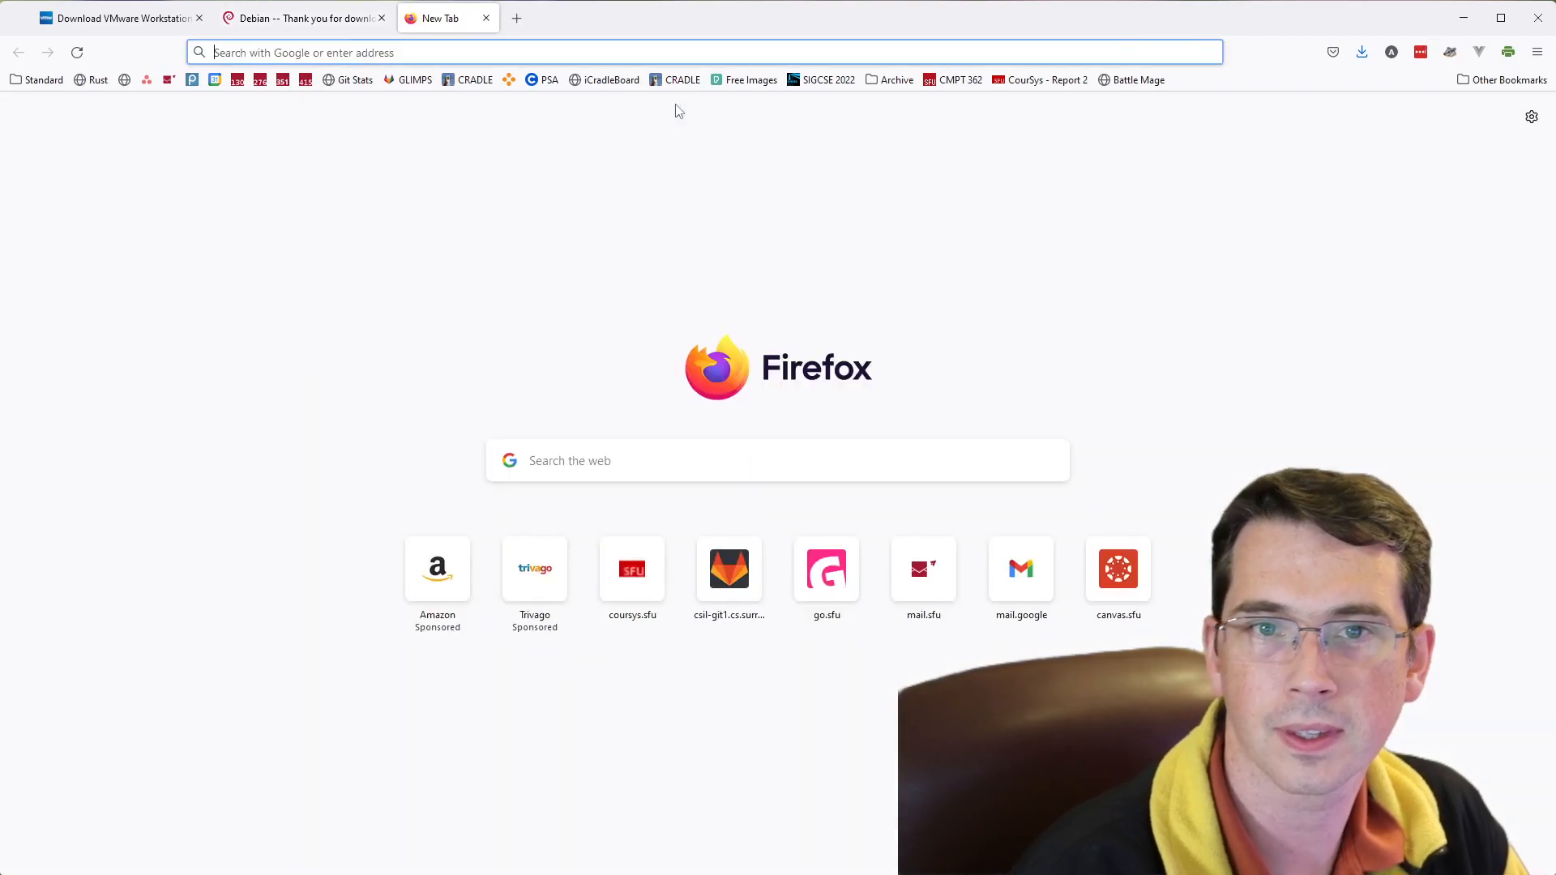
pyautogui.write('add linux user')
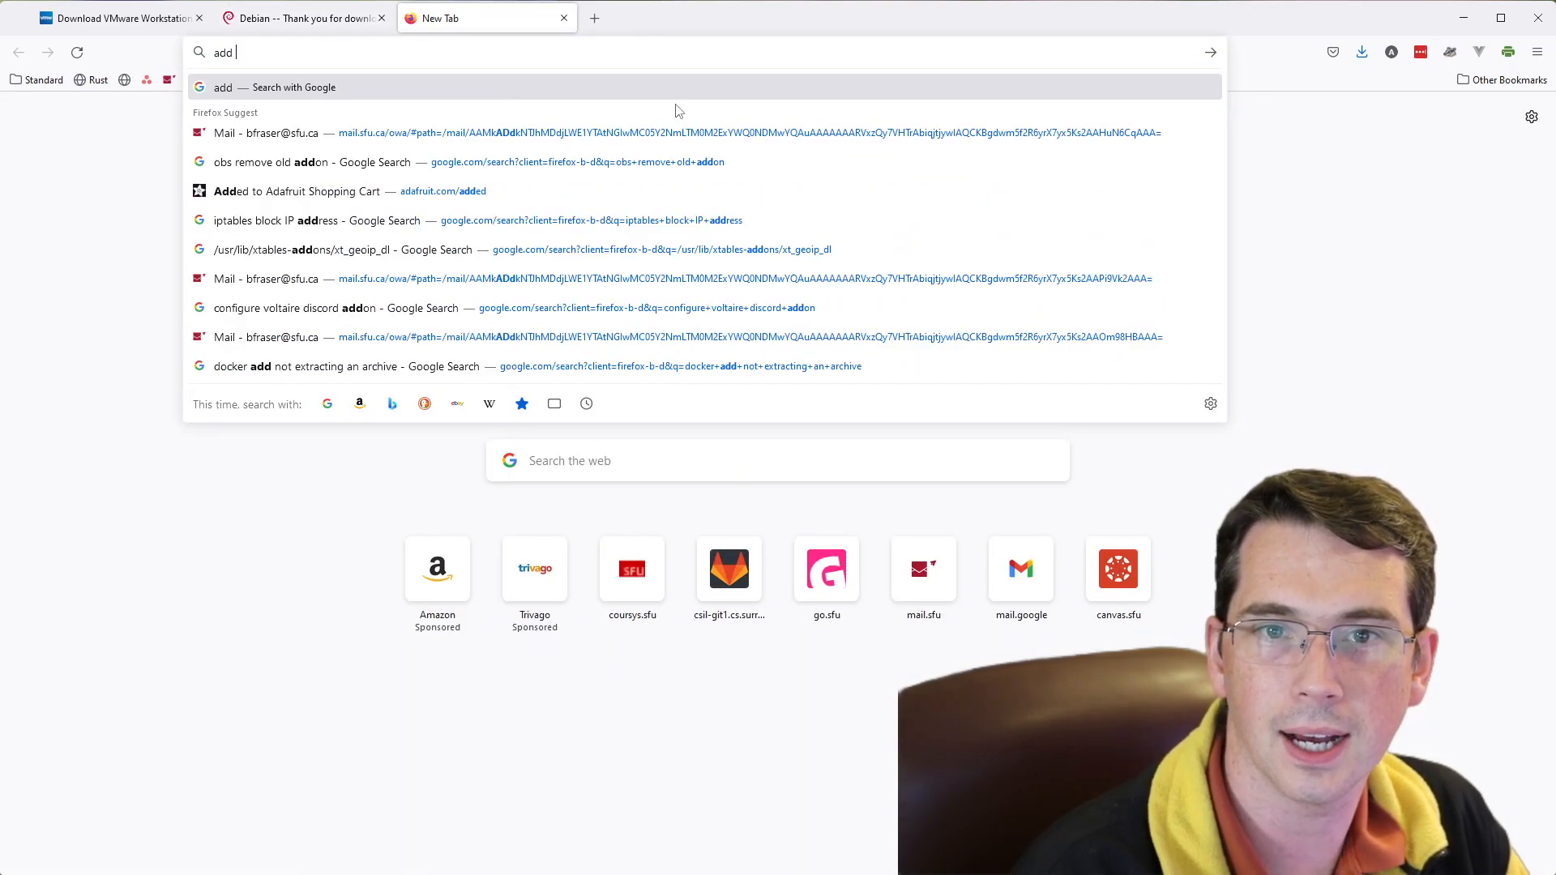
pyautogui.write(' to sup')
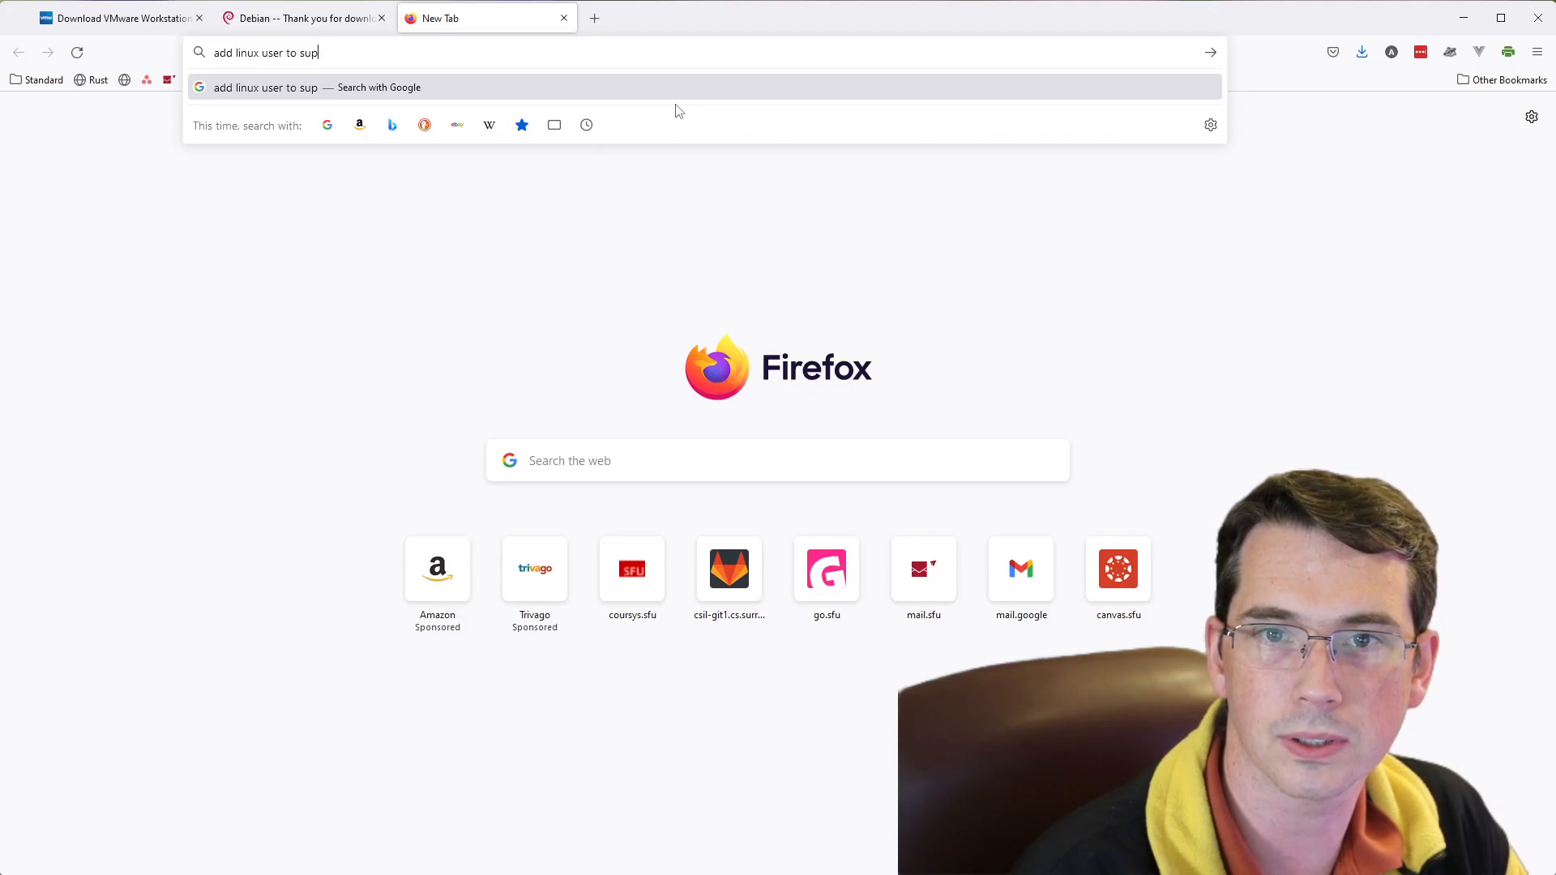
pyautogui.press('BackSpace')
pyautogui.write('do')
pyautogui.press('Return')
# - Highlight the usermod -aG sudo username command in the Linuxize guide on adding sudoers, and move the virtual machine window clear of it
pyautogui.click(507, 307)
pyautogui.scroll(-9, 363, 648)
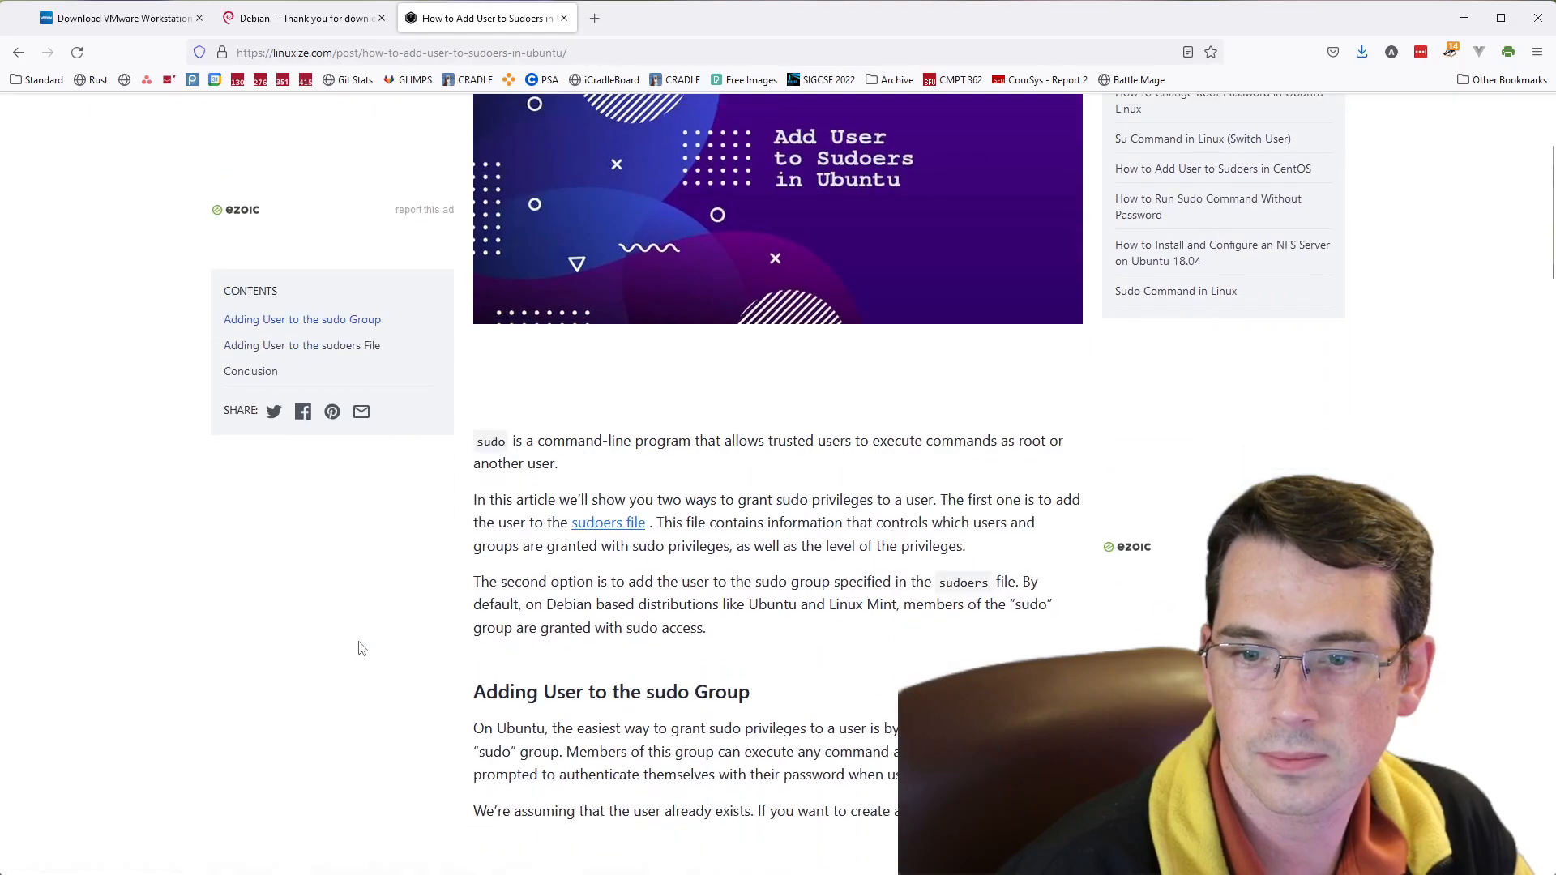
pyautogui.moveTo(496, 618); pyautogui.dragTo(679, 619)
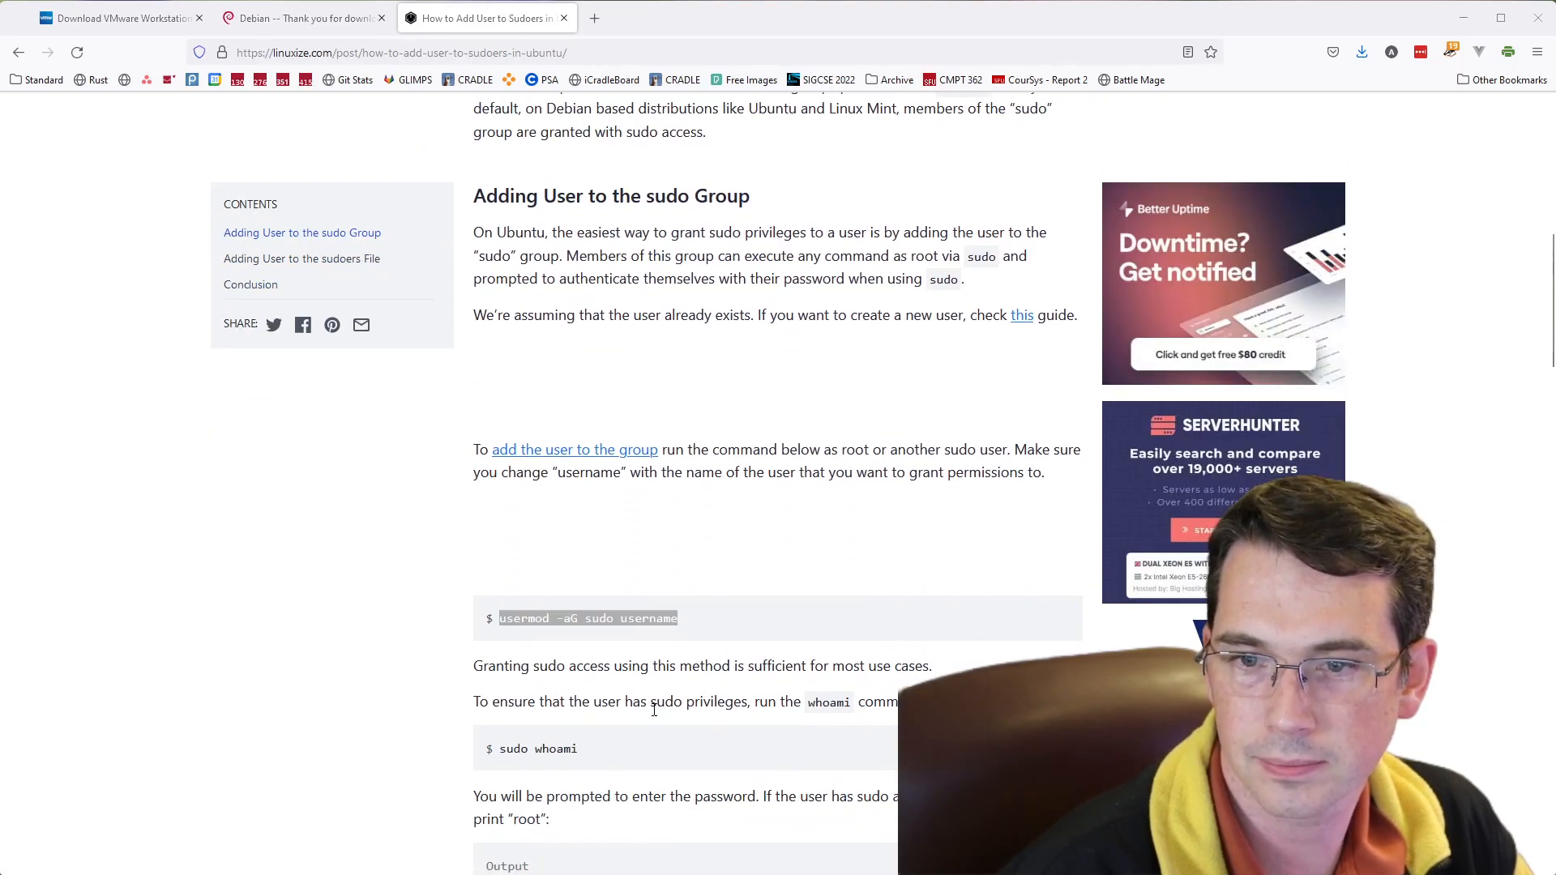
pyautogui.hotkey('alt', 'Tab')
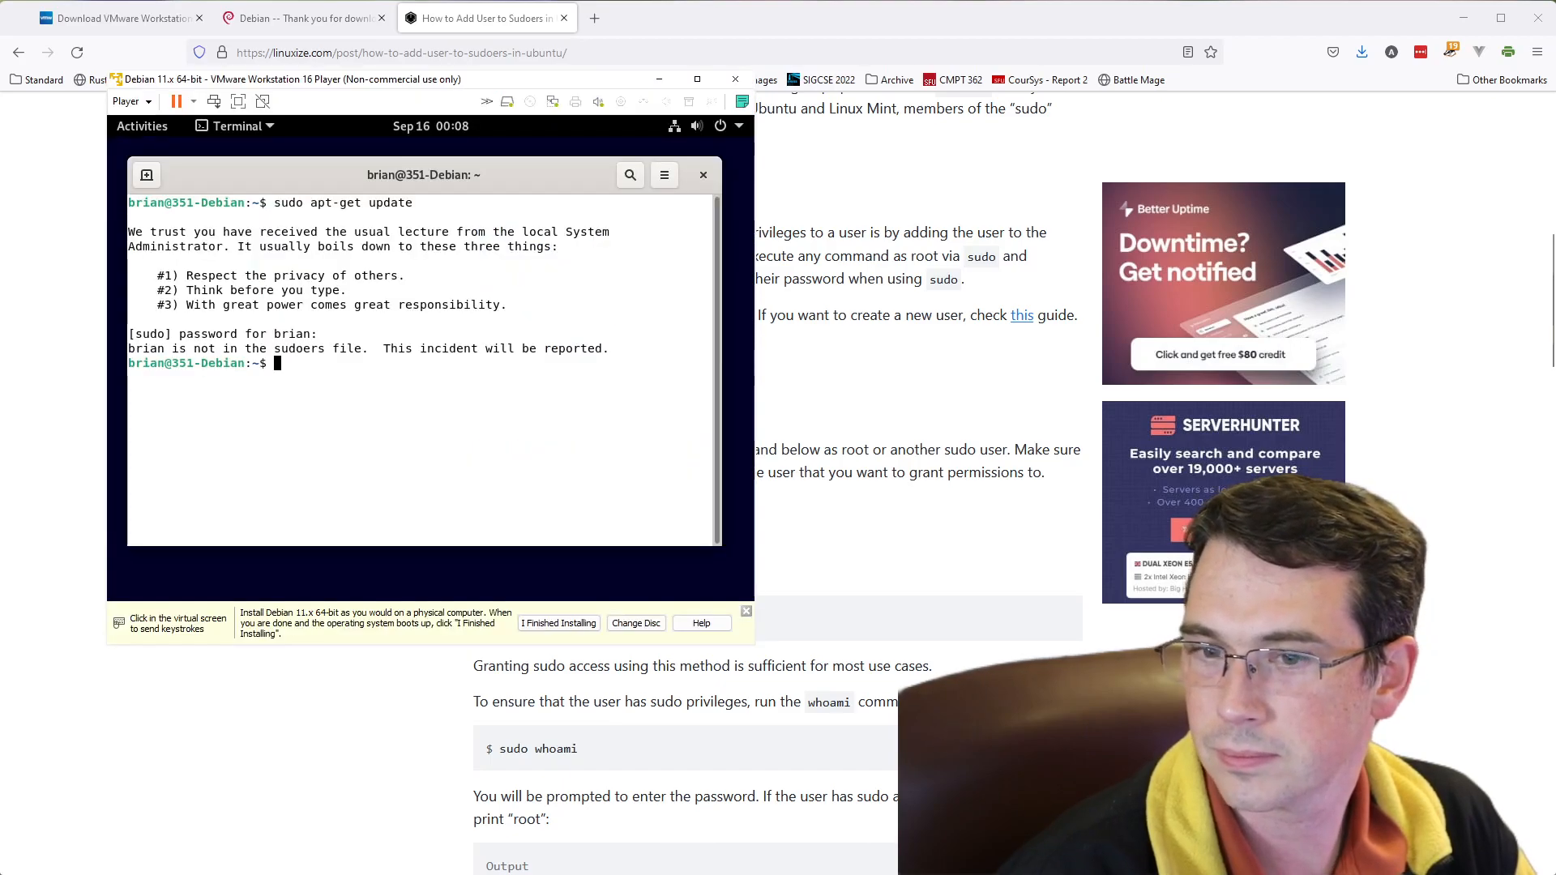
pyautogui.moveTo(500, 84); pyautogui.dragTo(492, 34)
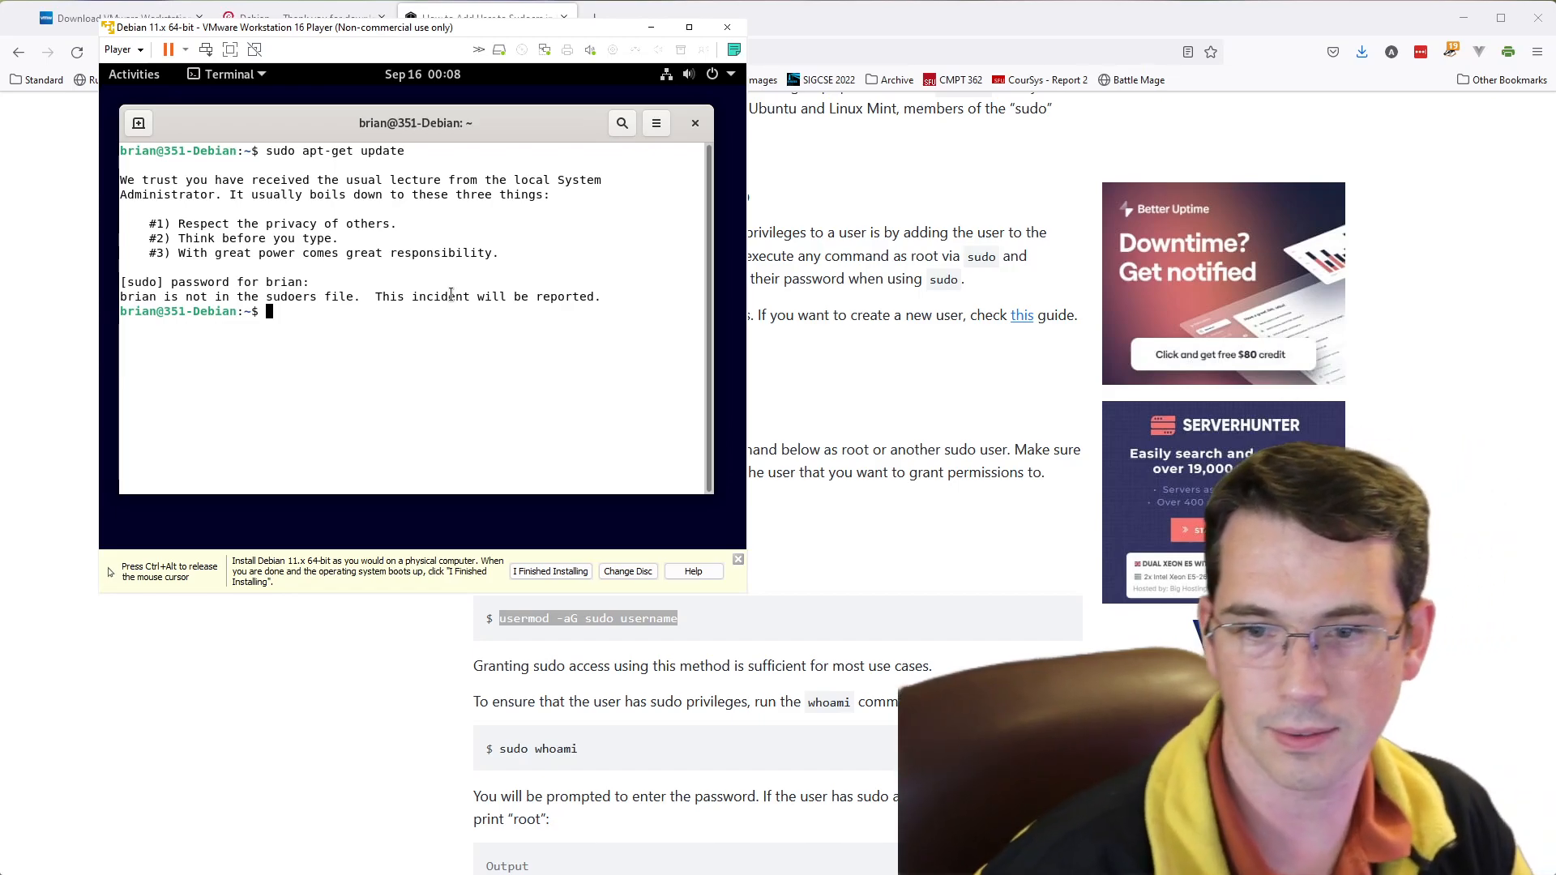
# - Switch to the root account in the terminal with su, entering the root password
pyautogui.write('su')
pyautogui.press('Return')
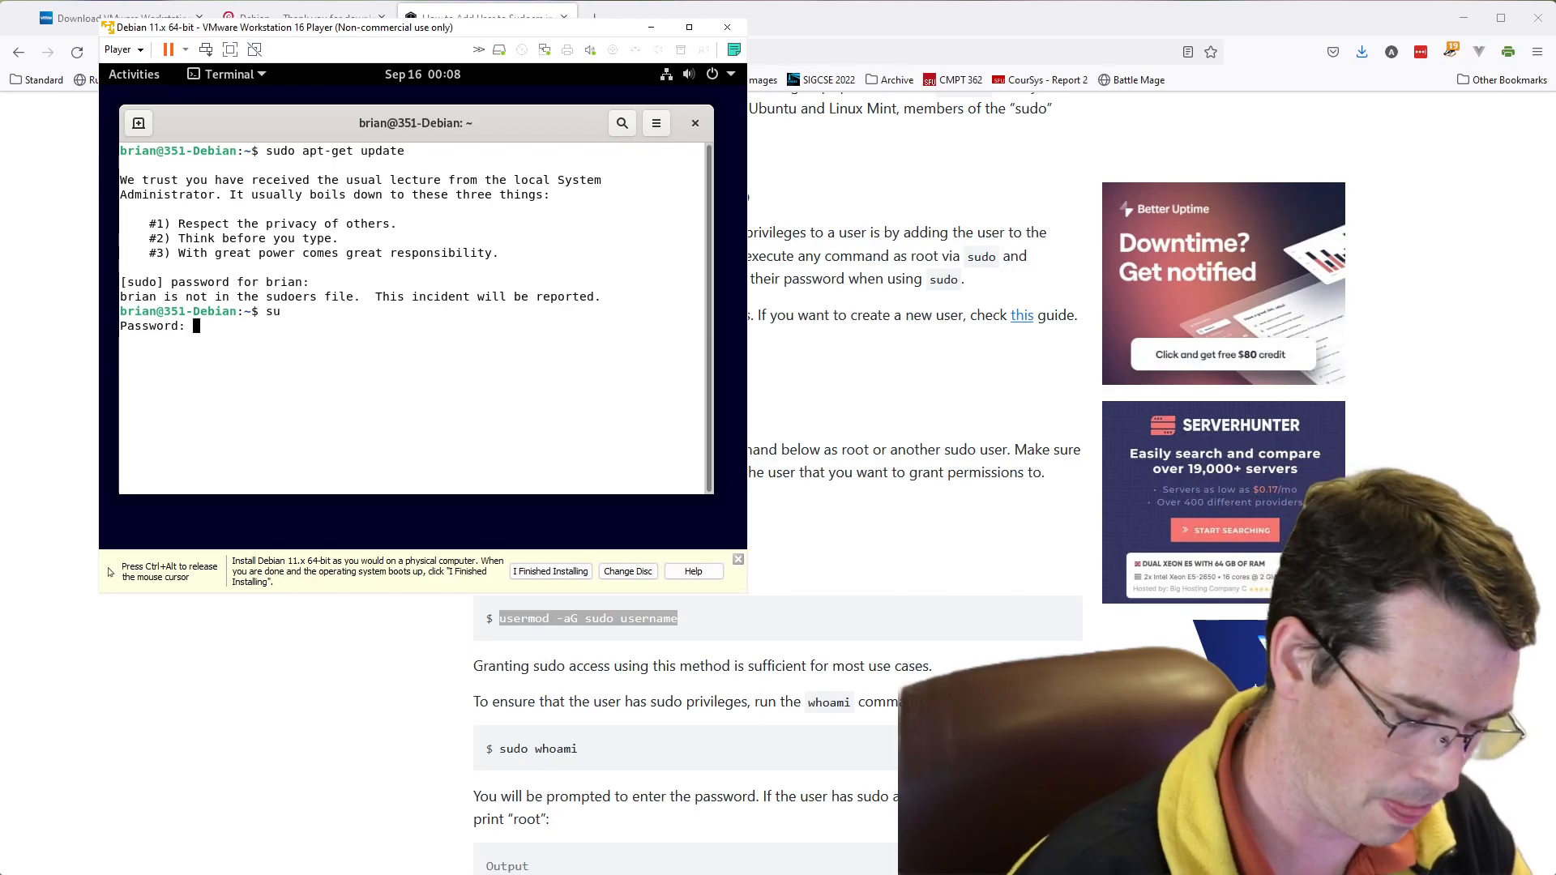
pyautogui.press('Return')
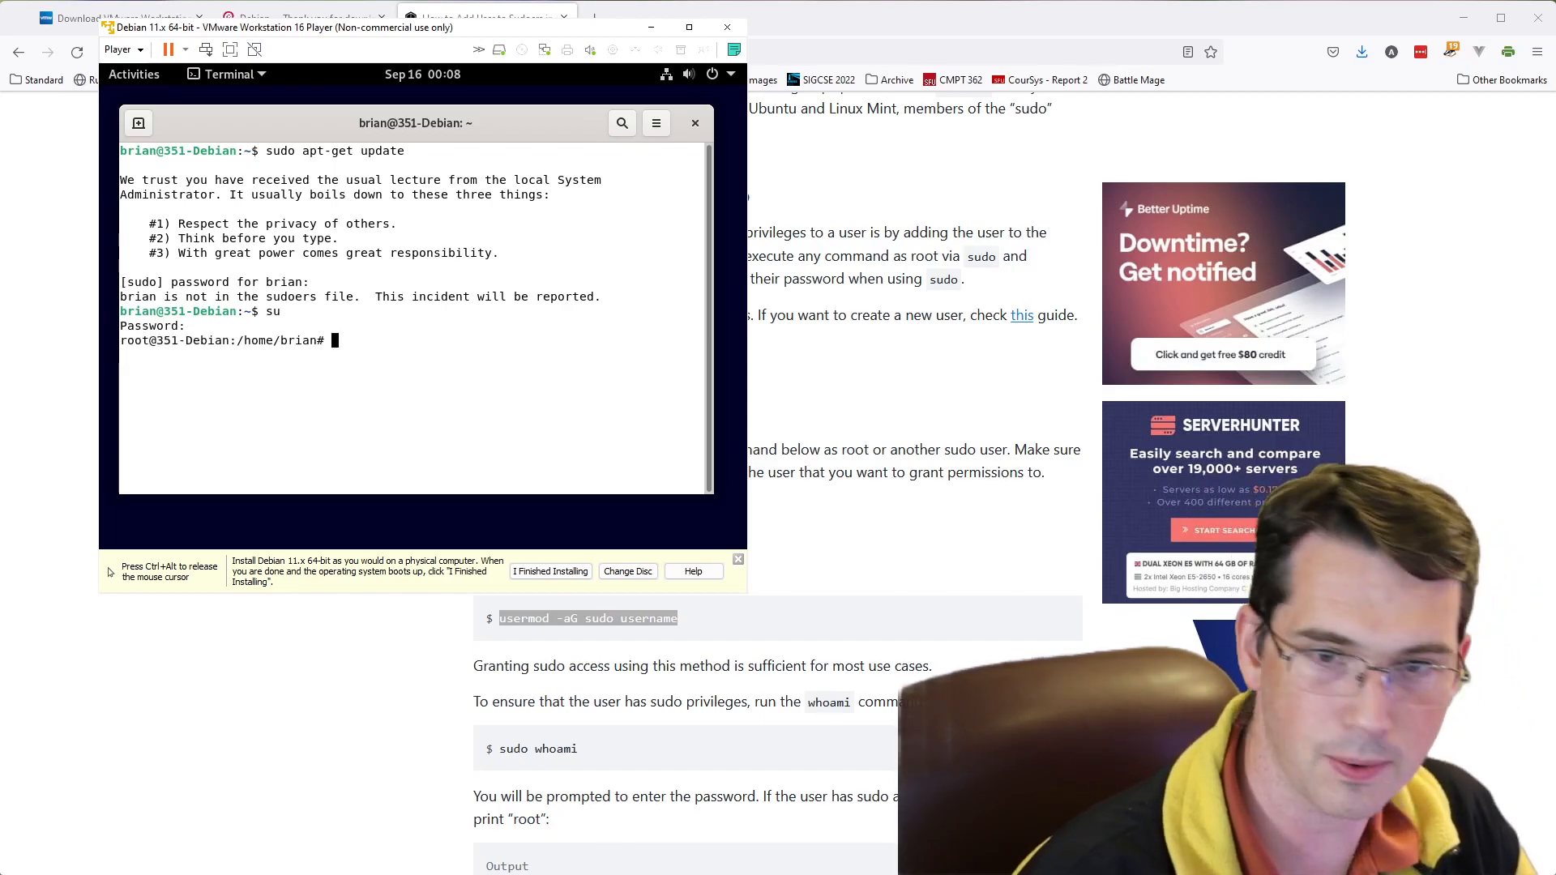
# - Try to add the user account to the sudo group by running usermod -aG sudo with the username
pyautogui.write('usermod')
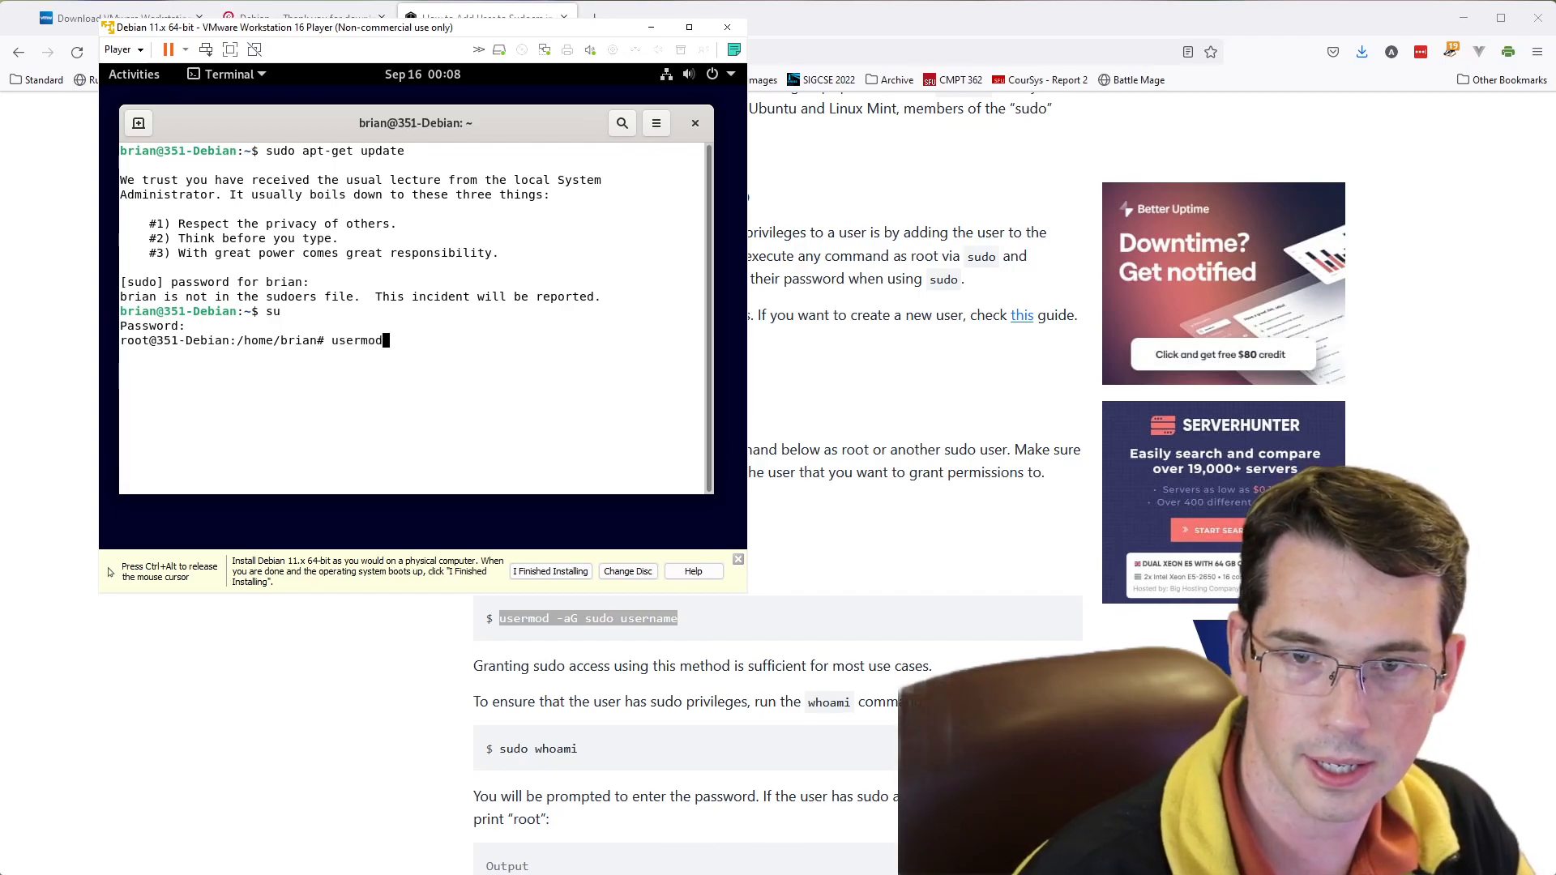
pyautogui.write(' -a')
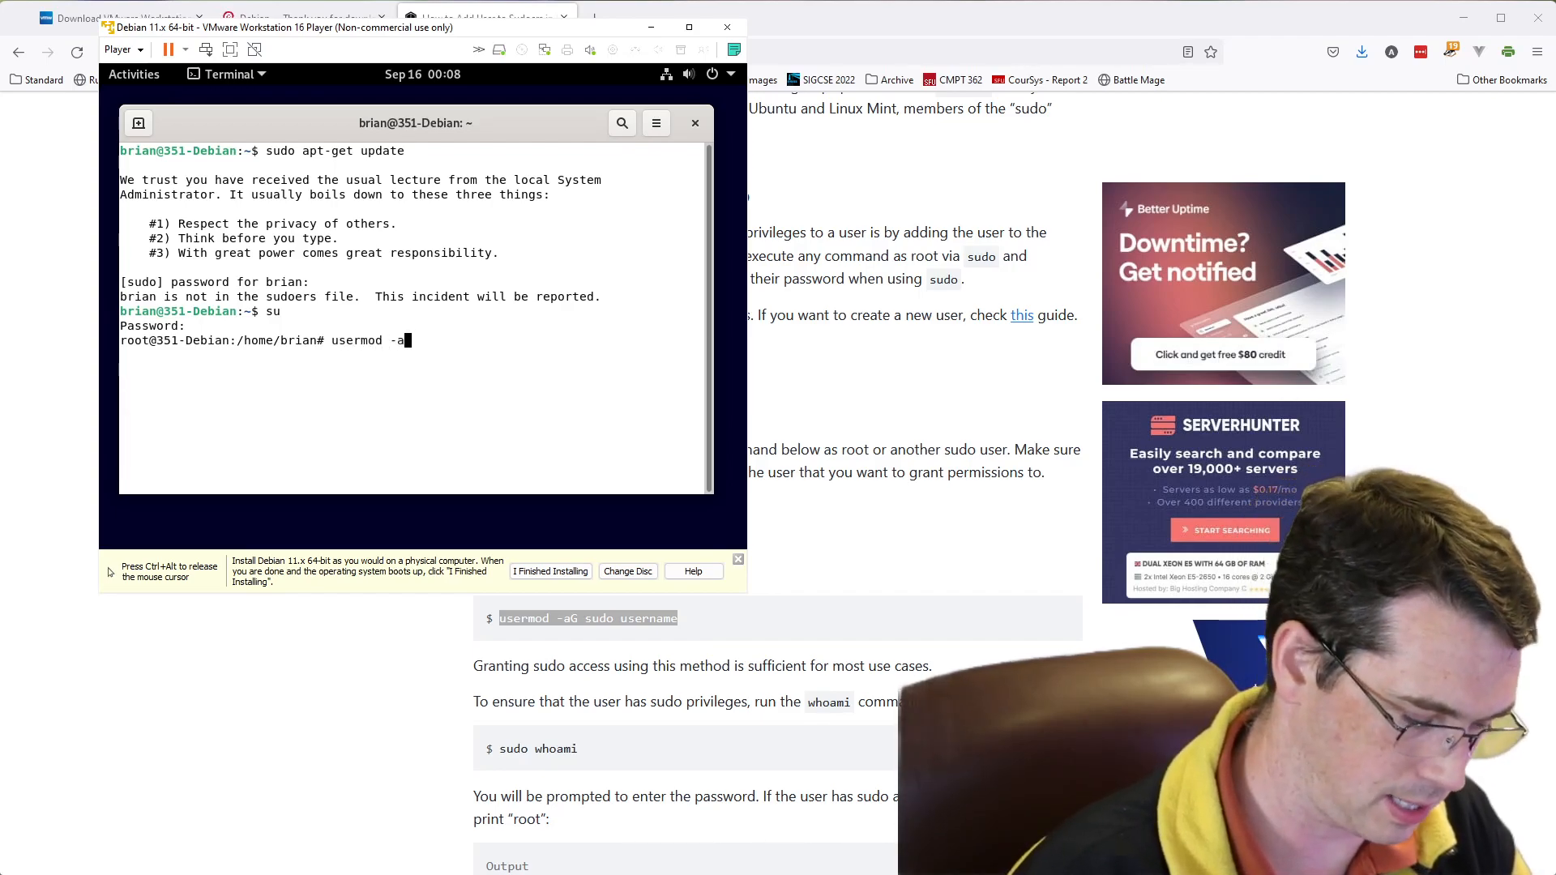
pyautogui.write('G sudo brian')
pyautogui.press('Return')
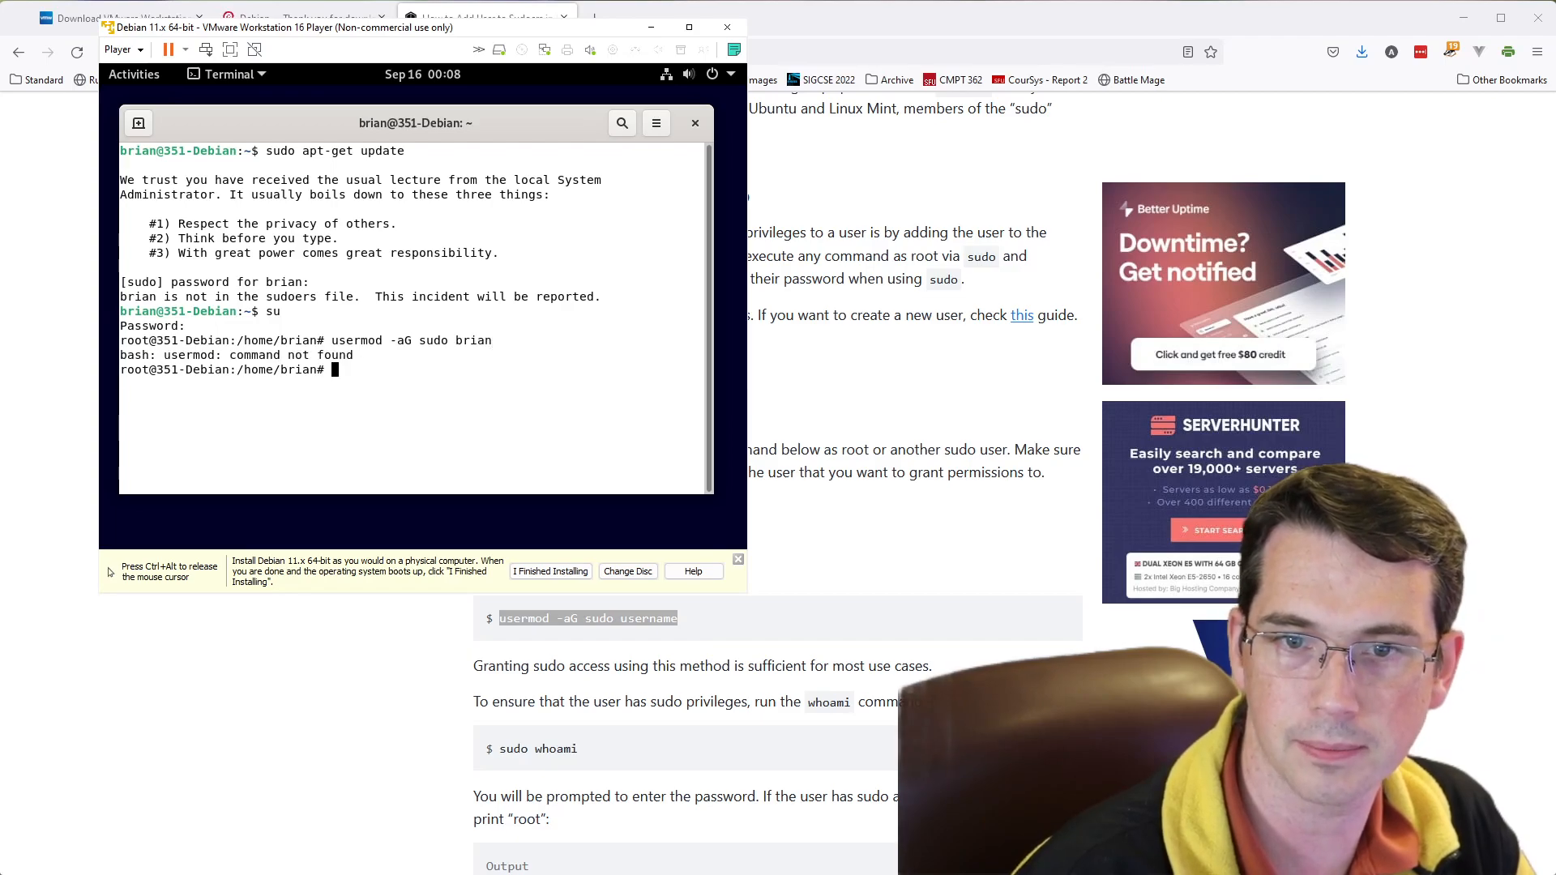
pyautogui.press('Up')
pyautogui.press('Home')
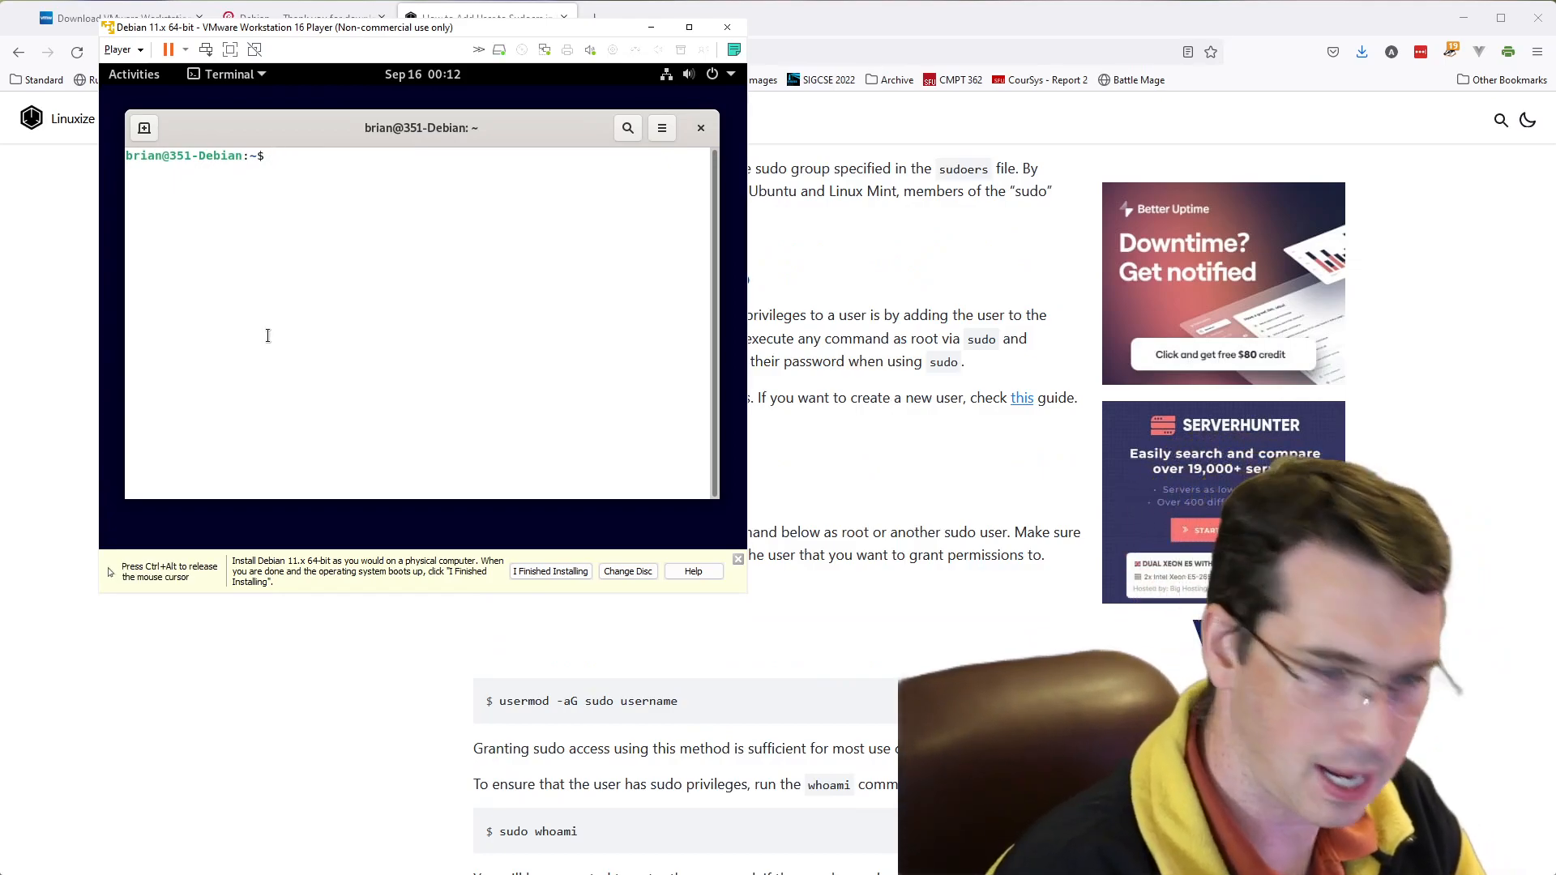
# - Start a root shell with su in the new terminal session, entering the root password
pyautogui.write('su')
pyautogui.press('Return')
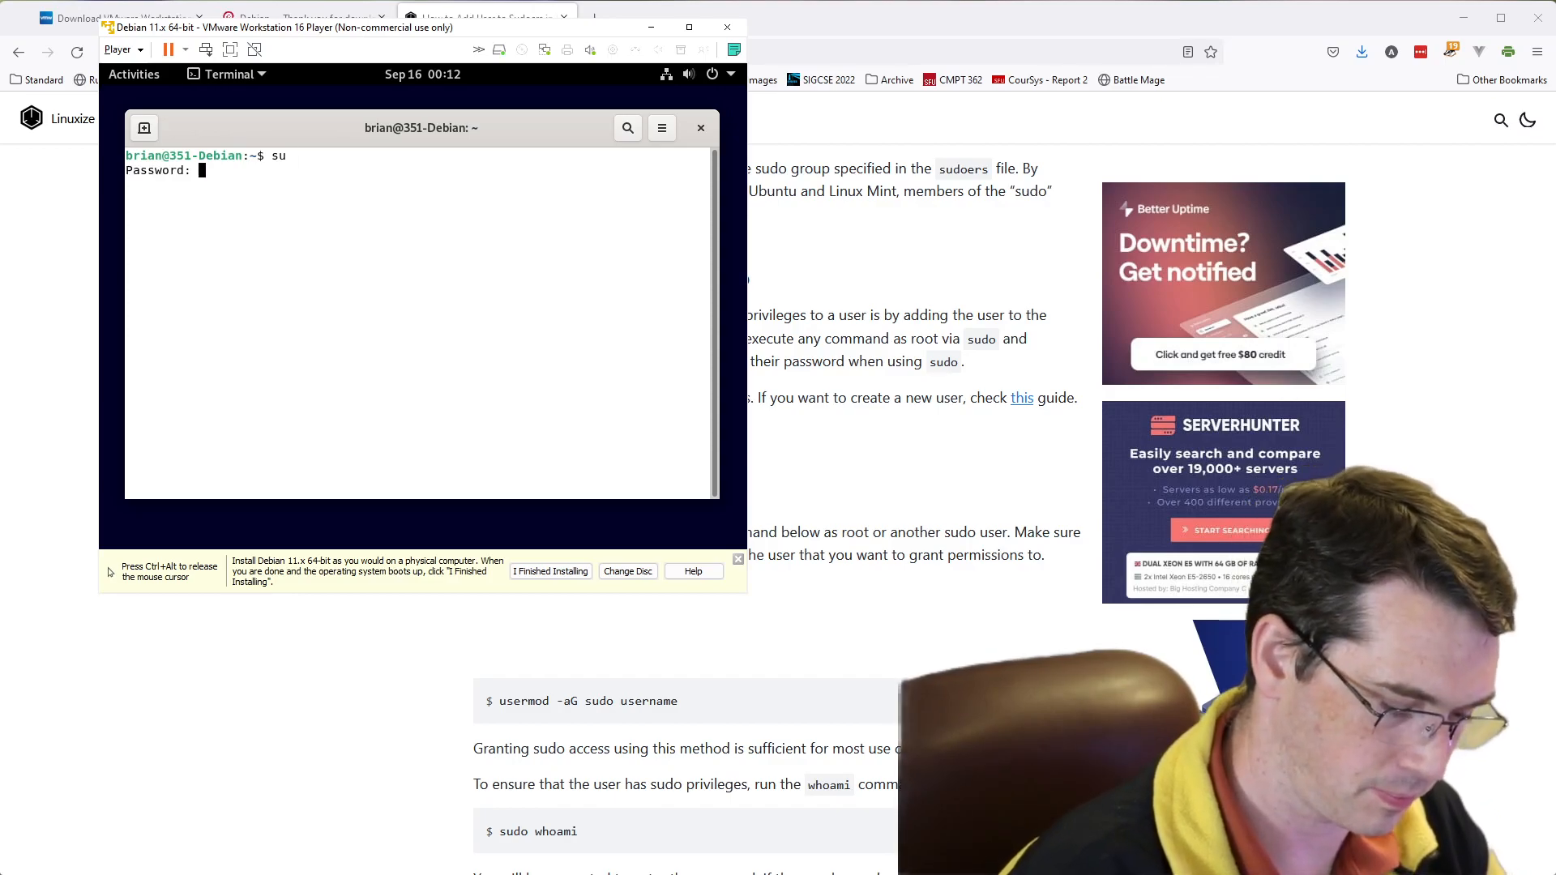
pyautogui.press('Return')
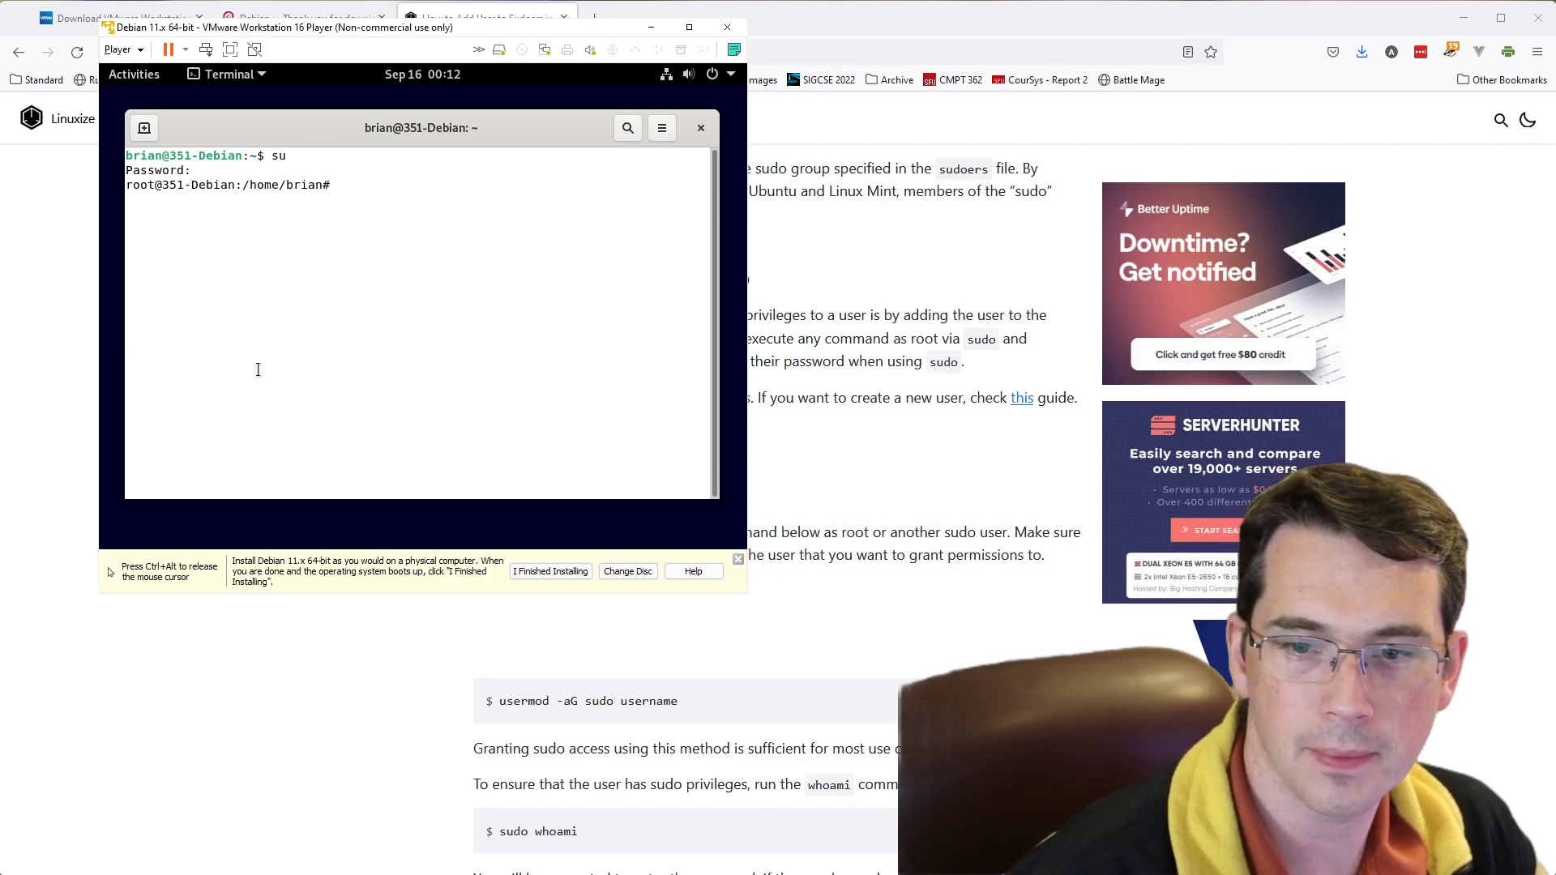
# - Try running usermod without arguments, and look up its location with whereis usermod
pyautogui.write('usermod')
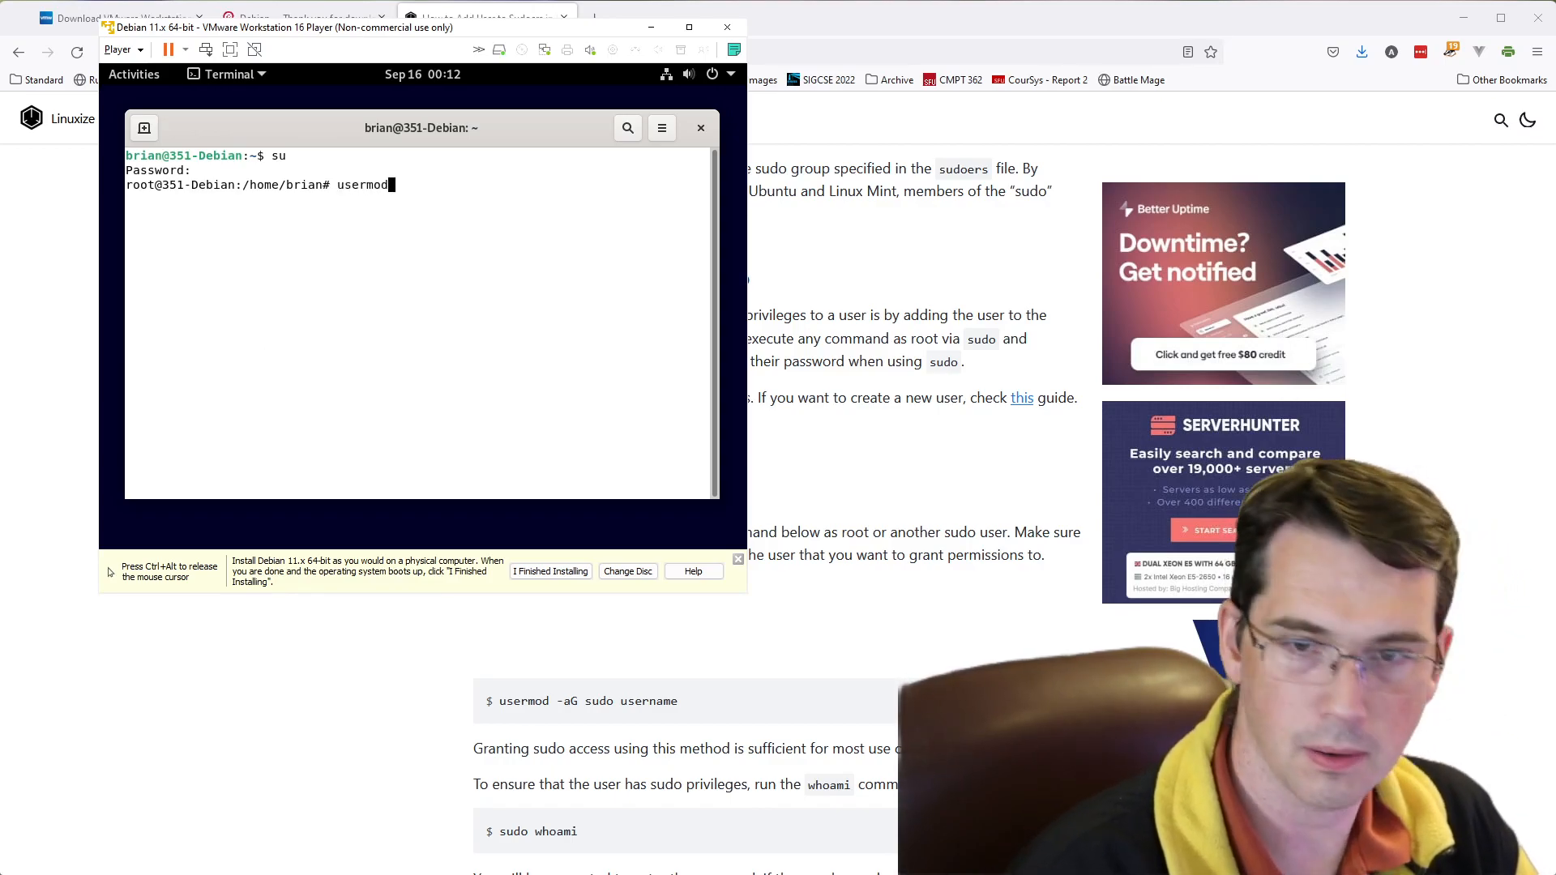
pyautogui.press('Return')
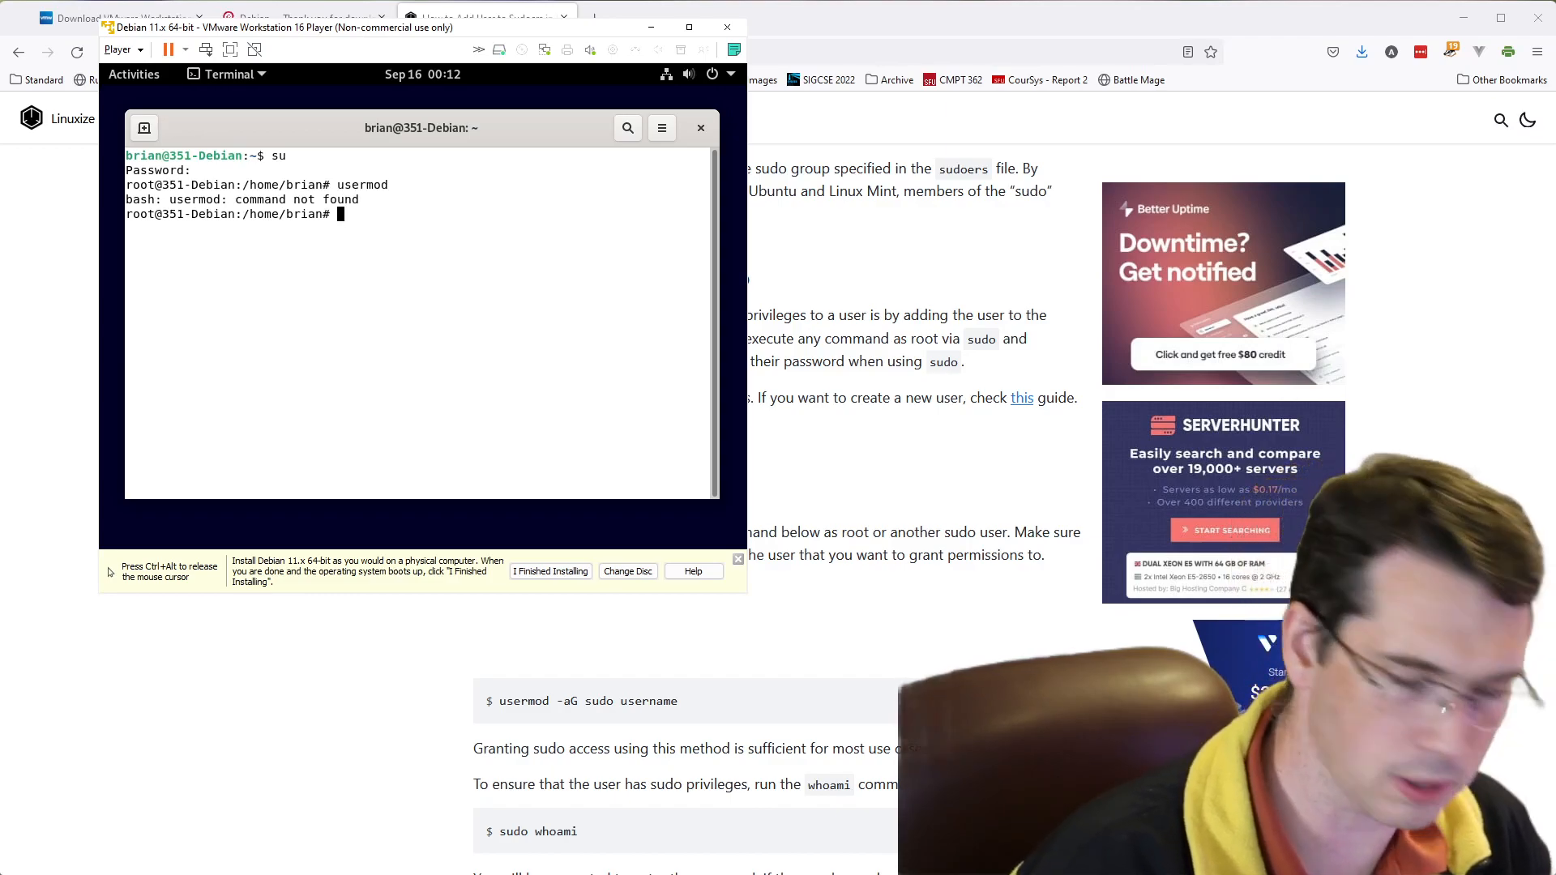
pyautogui.write('whereis ')
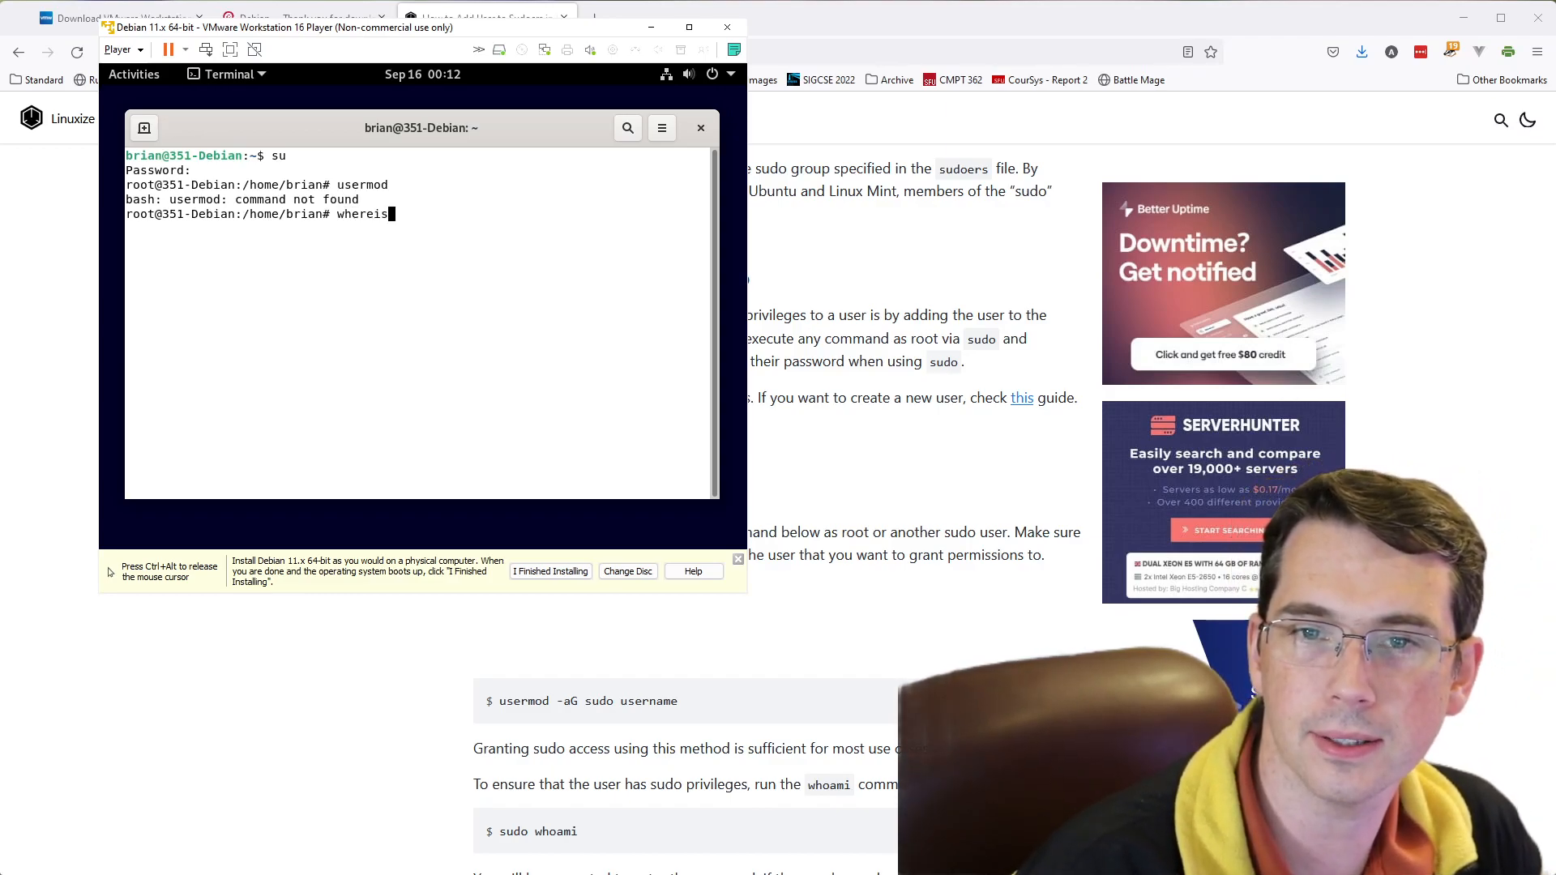
pyautogui.write('usermod')
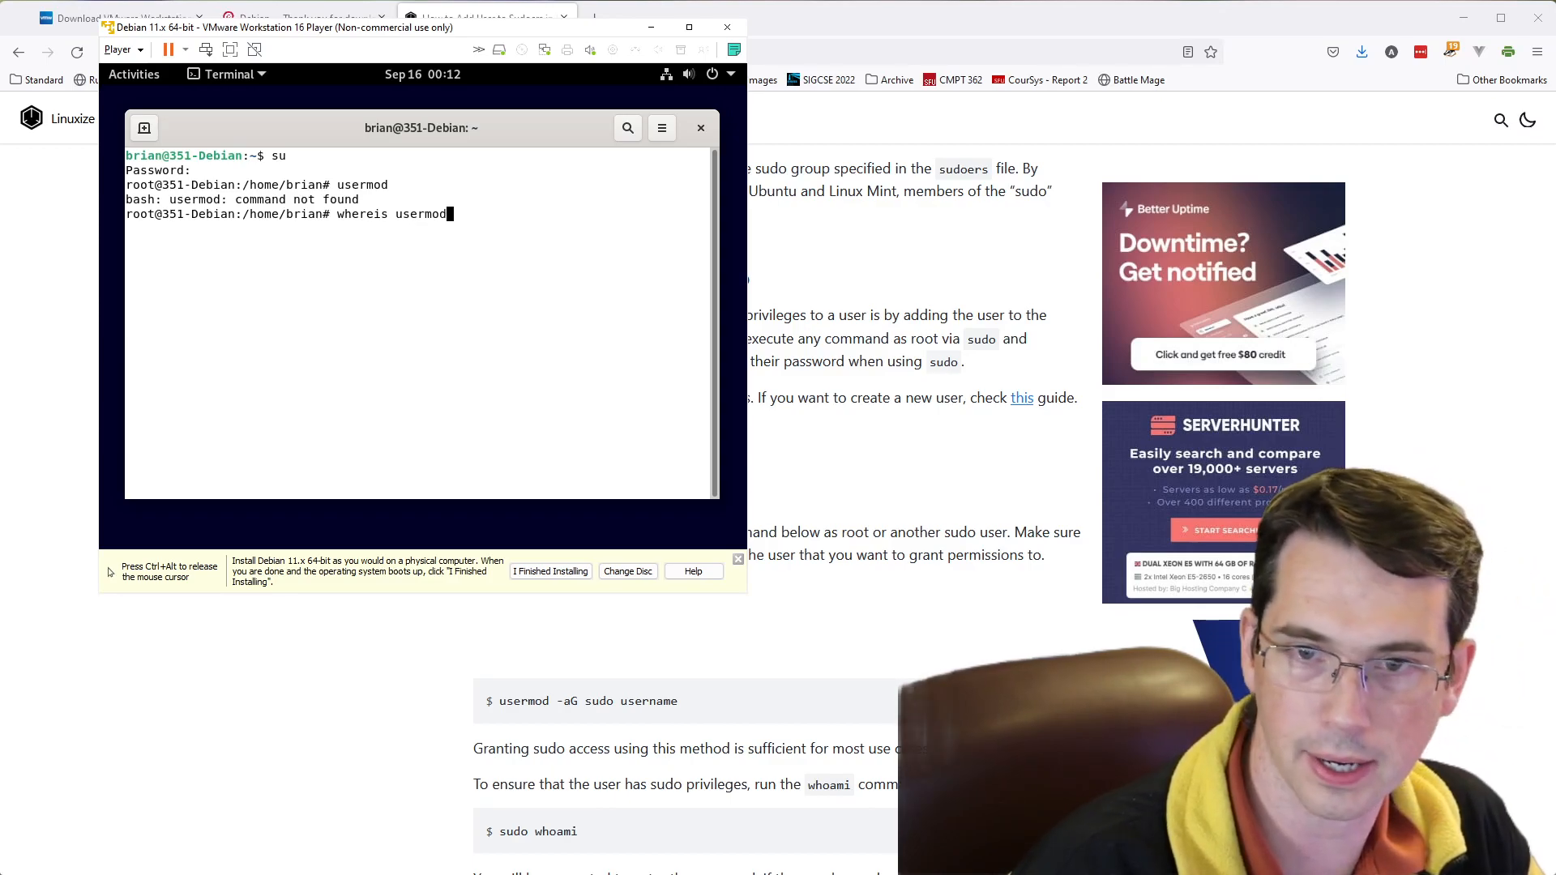
pyautogui.press('Return')
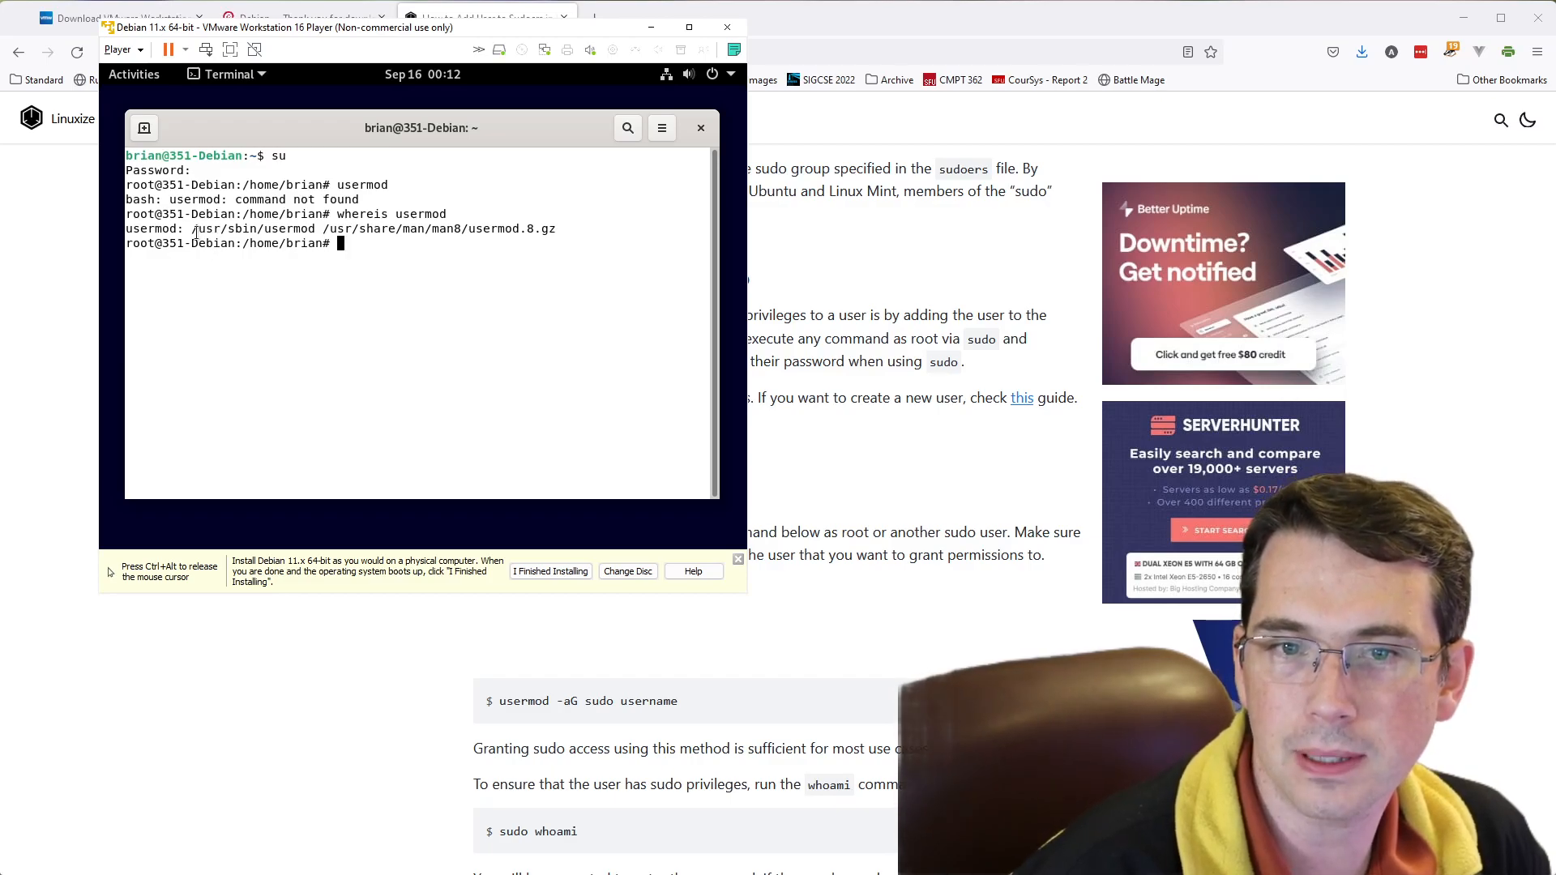
# - Add the user to the sudo group by running /usr/sbin/usermod -aG sudo with the username, reusing the path from the whereis output
pyautogui.moveTo(192, 231); pyautogui.dragTo(315, 230)
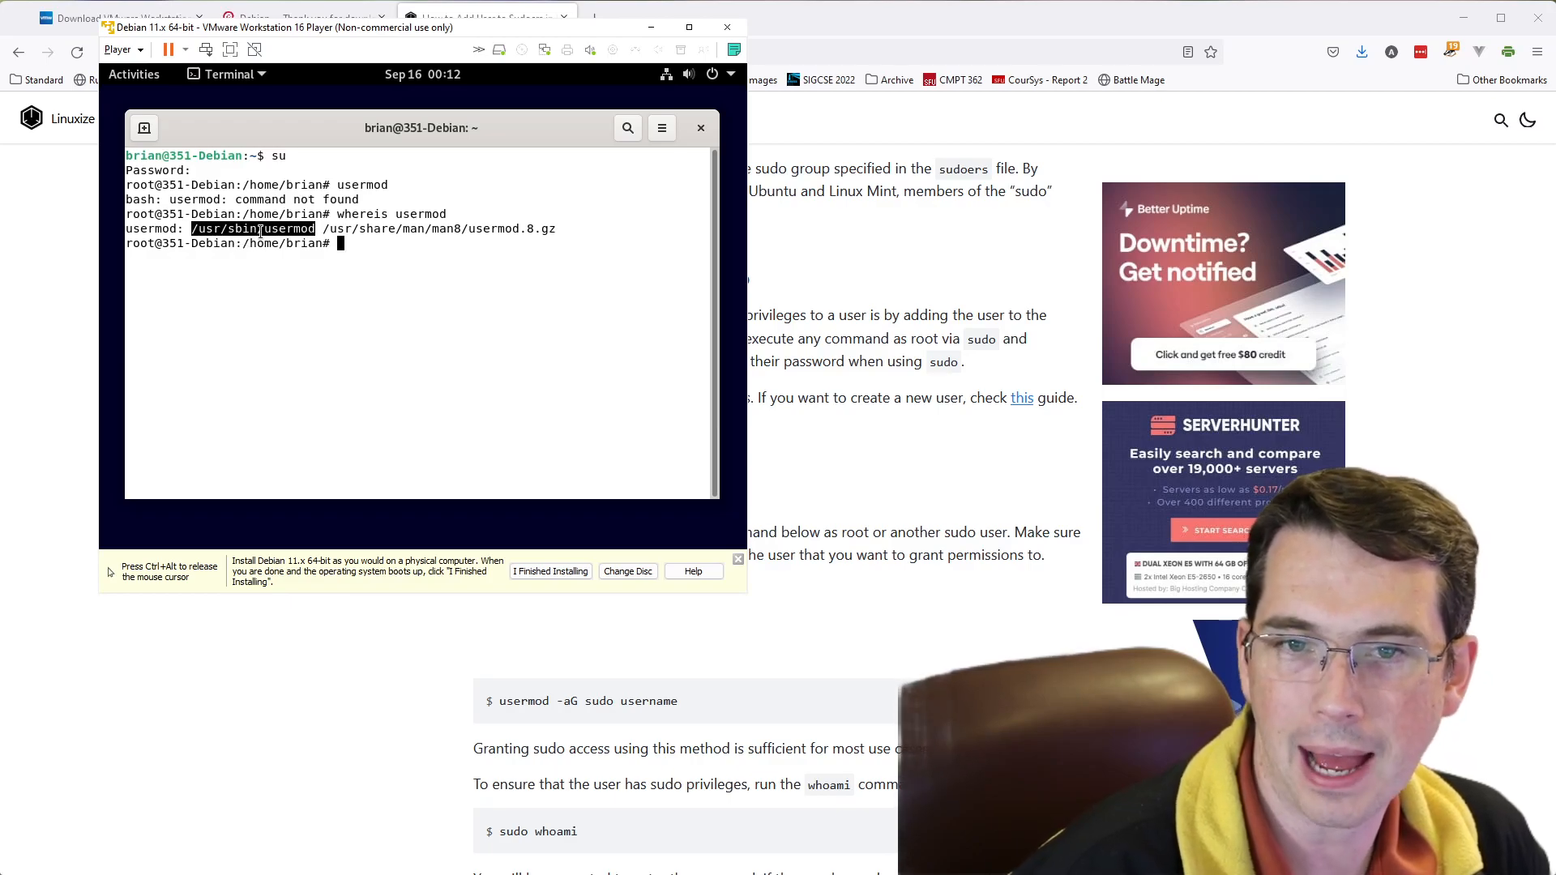
pyautogui.middleClick(344, 346)
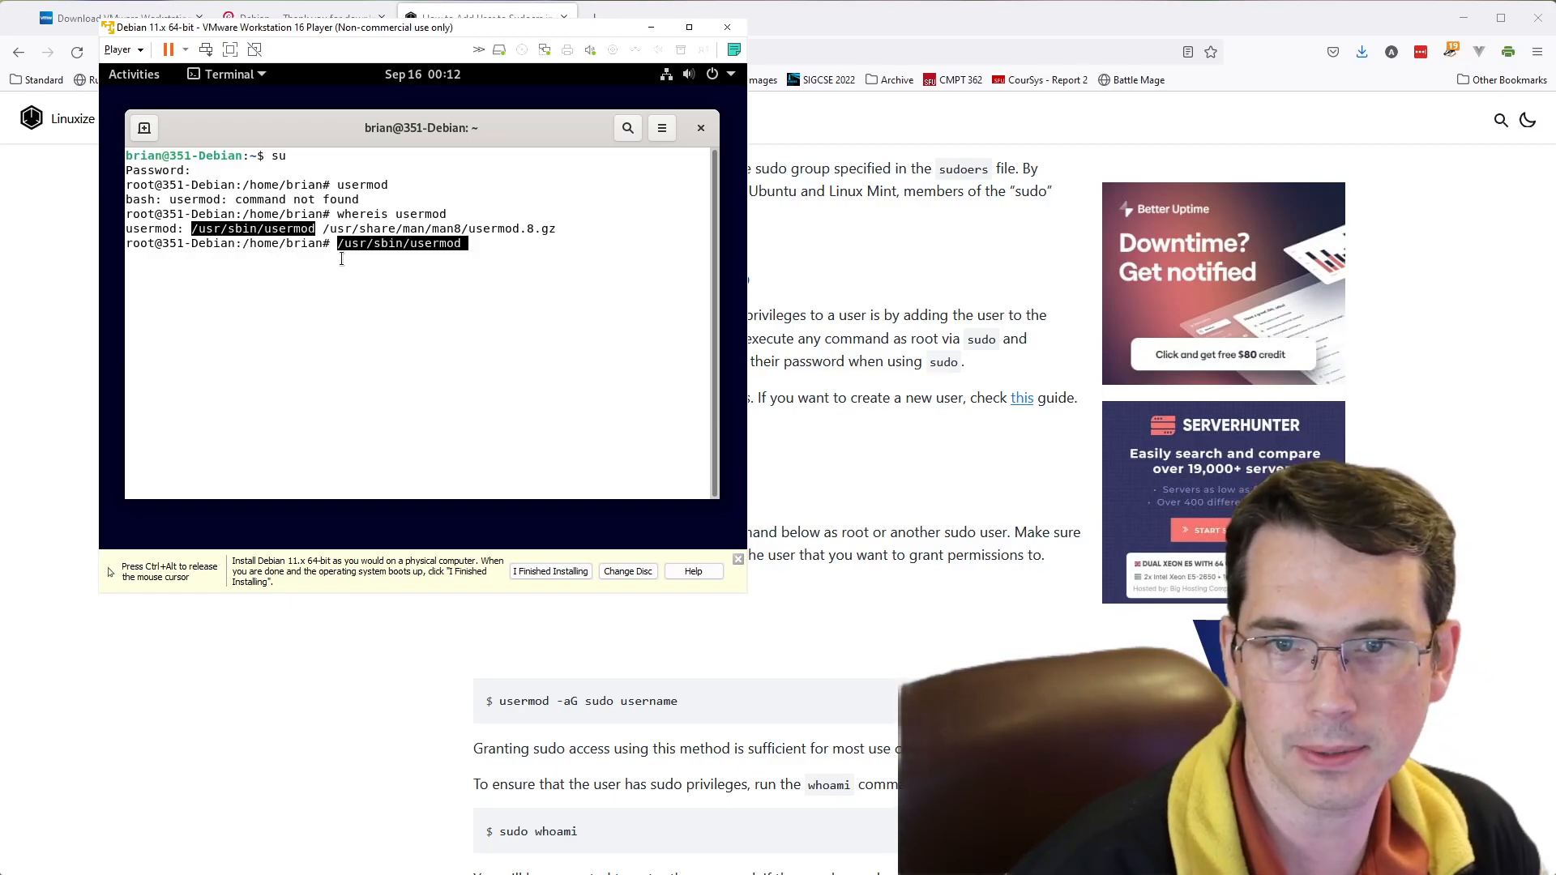
pyautogui.click(486, 350)
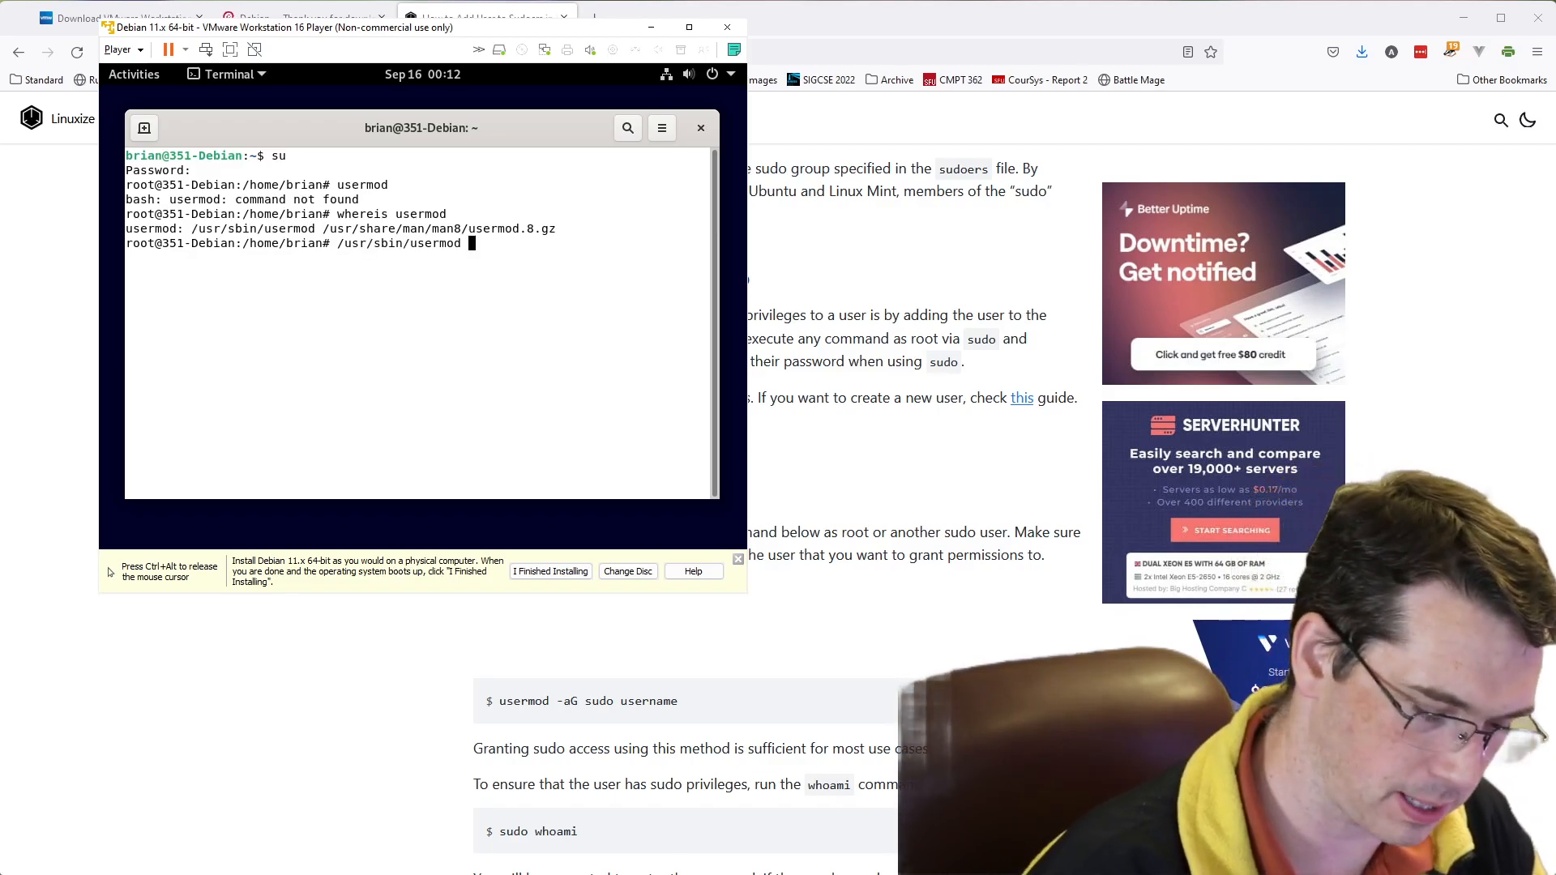
pyautogui.write('-aG')
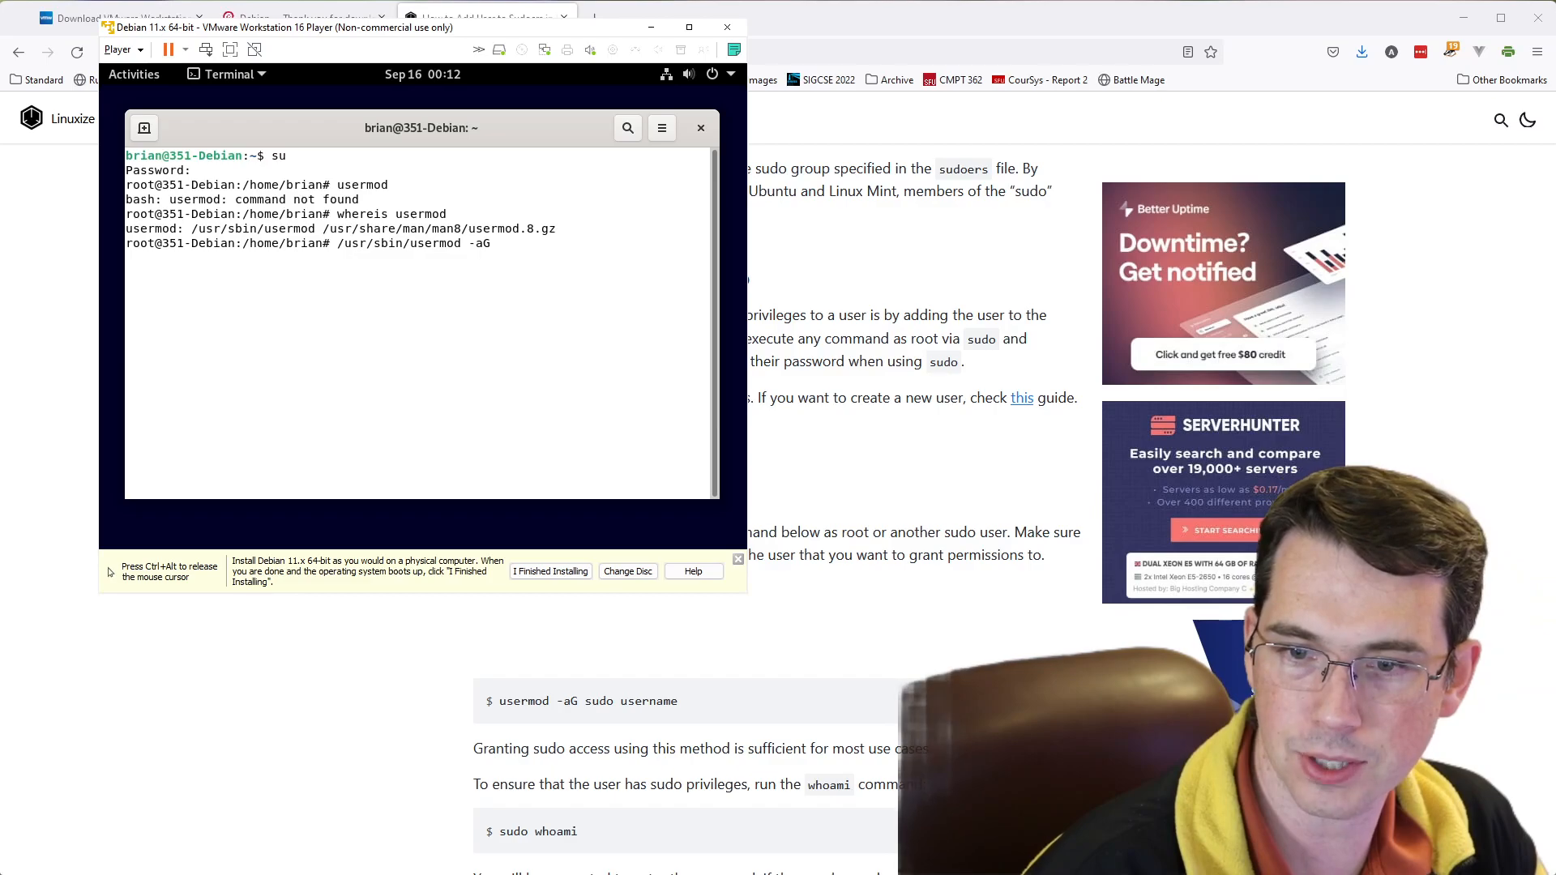
pyautogui.write(' sudo')
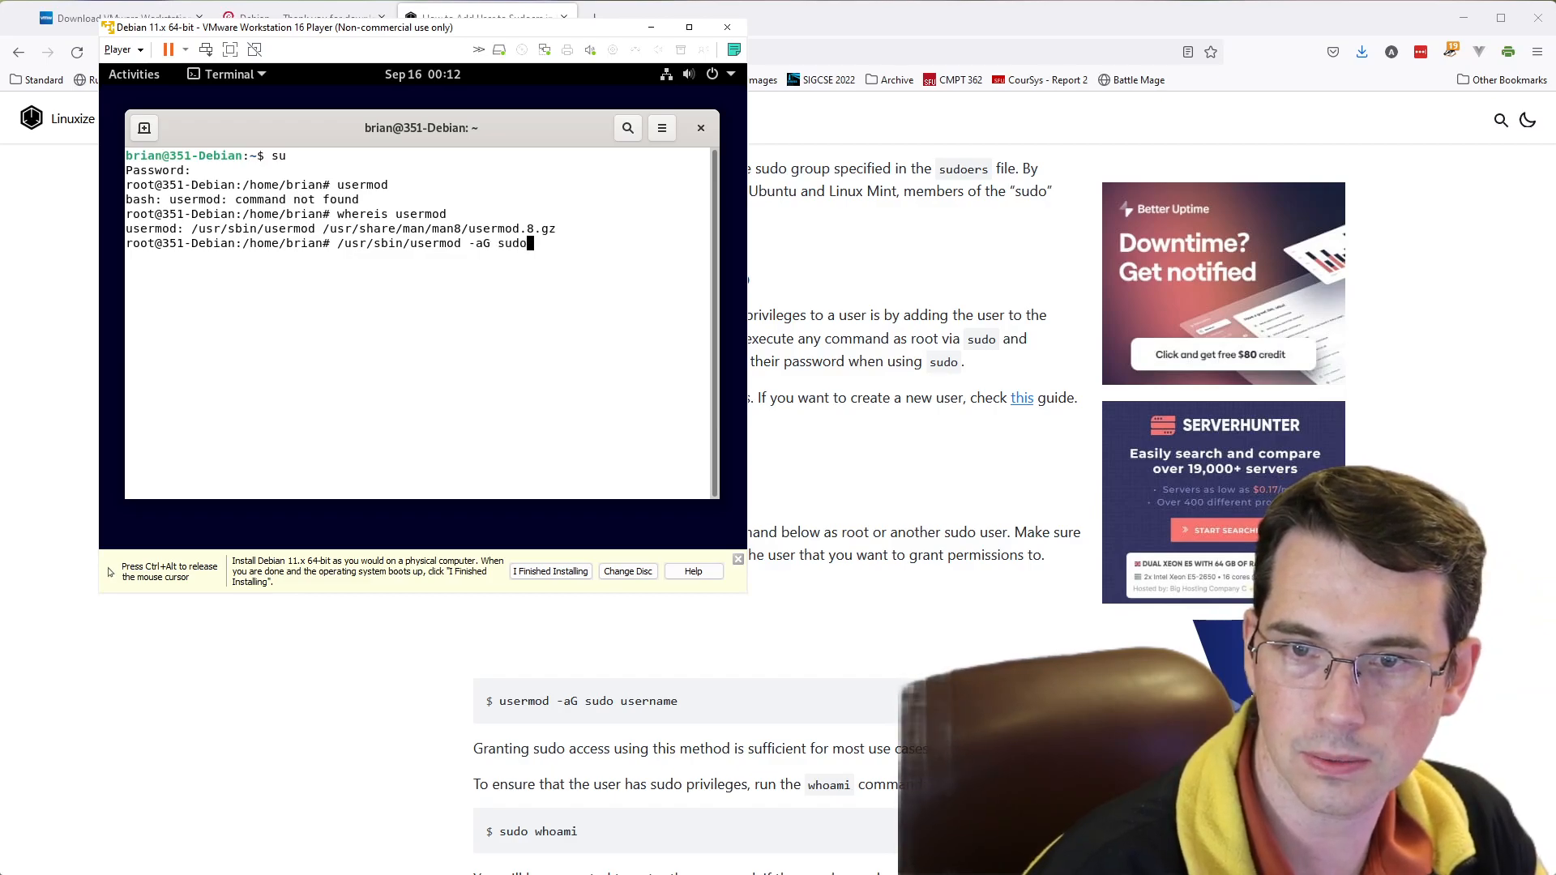
pyautogui.write(' brian')
pyautogui.press('Return')
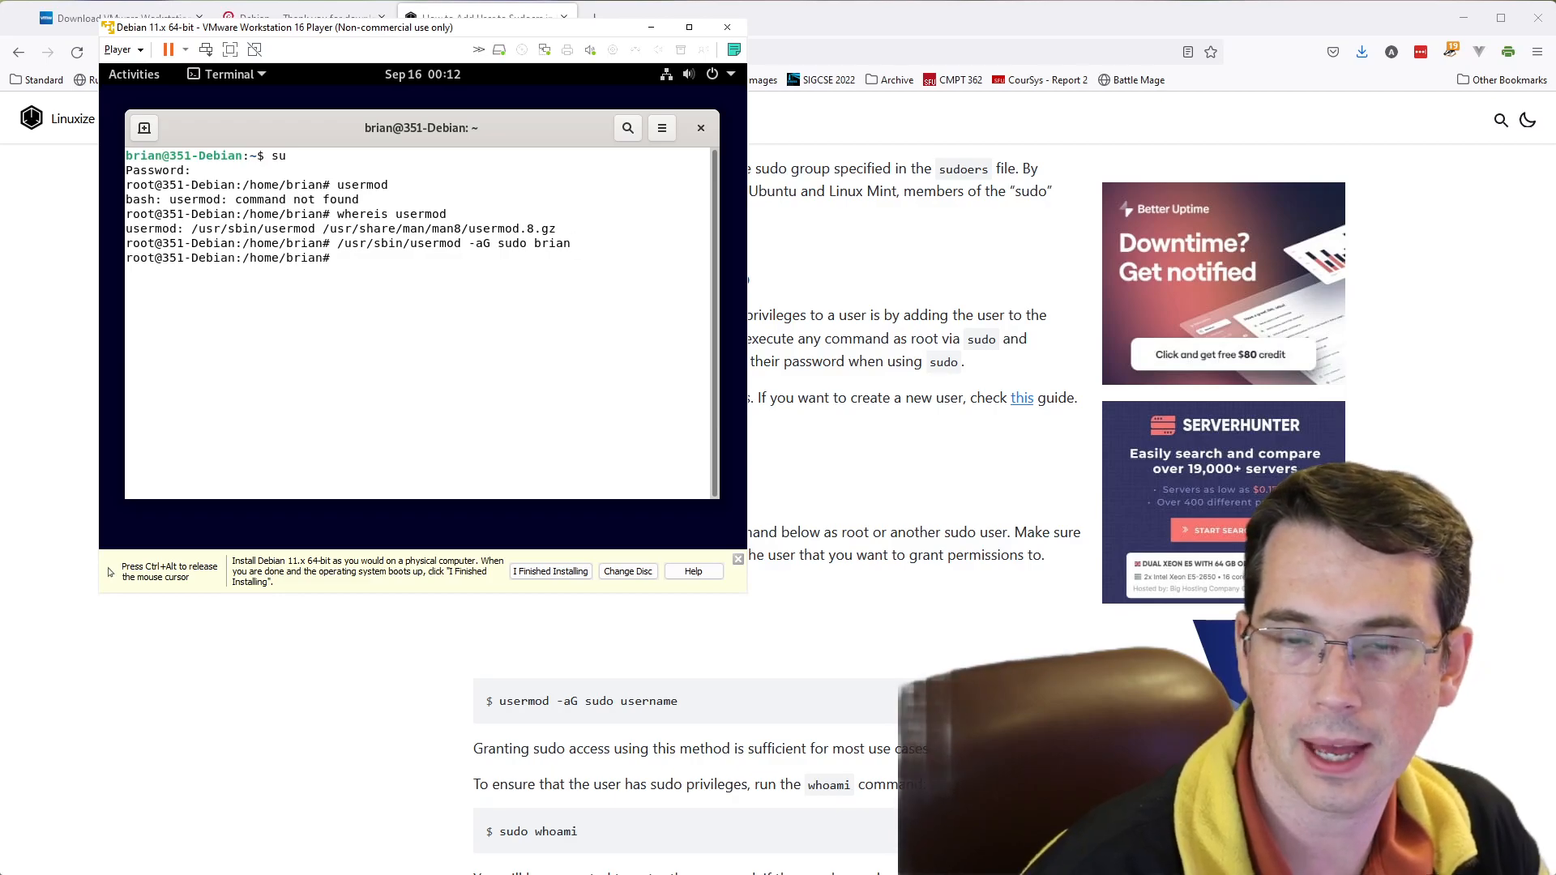
# - Exit the root shell and the user's shell so that the terminal closes
pyautogui.write('d')
pyautogui.press('BackSpace')
pyautogui.write('exit')
pyautogui.press('Return')
pyautogui.write('exti')
pyautogui.press('Return')
pyautogui.write('exit')
pyautogui.press('Return')
# - Search the Debian desktop's applications for "term" and open a new Terminal
pyautogui.press('super')
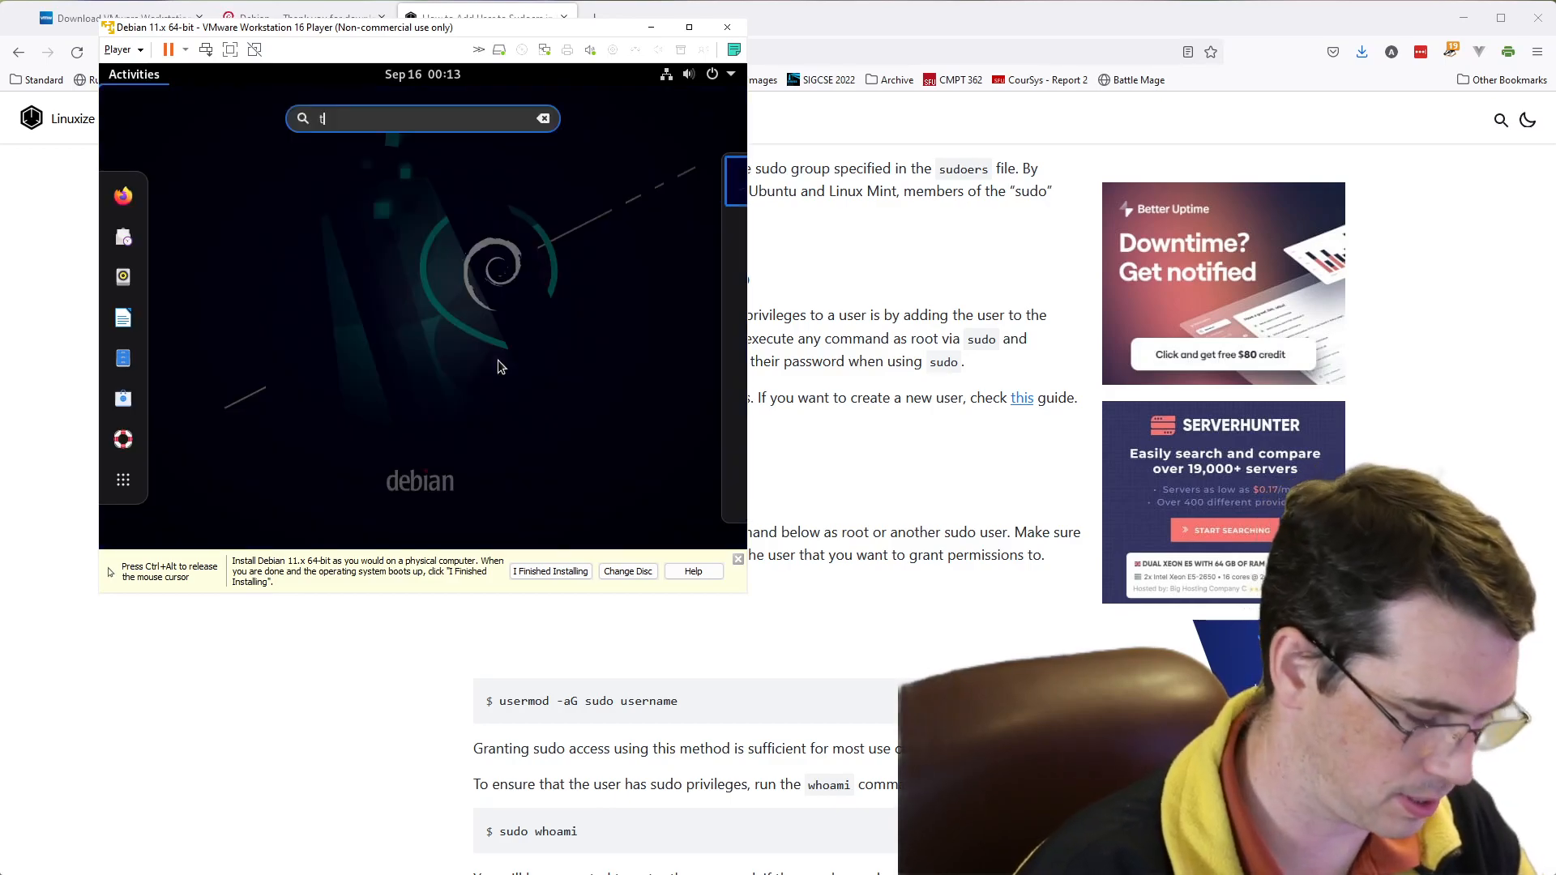
pyautogui.write('term')
pyautogui.press('Return')
# - Try to update the package lists again with sudo apt-get update, entering the user's sudo password
pyautogui.write('sudo ')
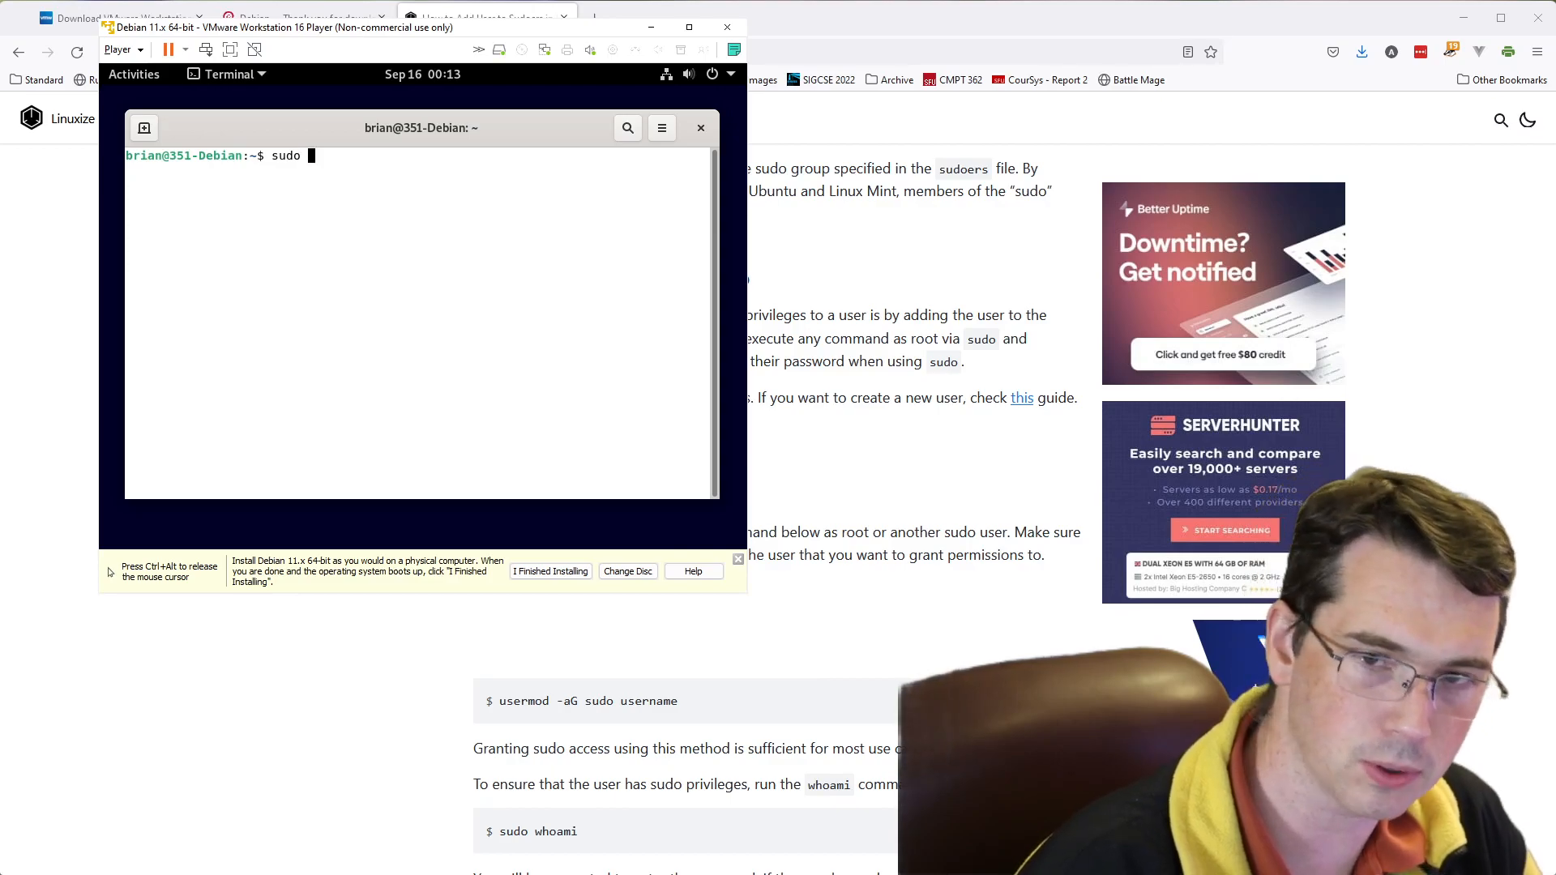
pyautogui.write('a')
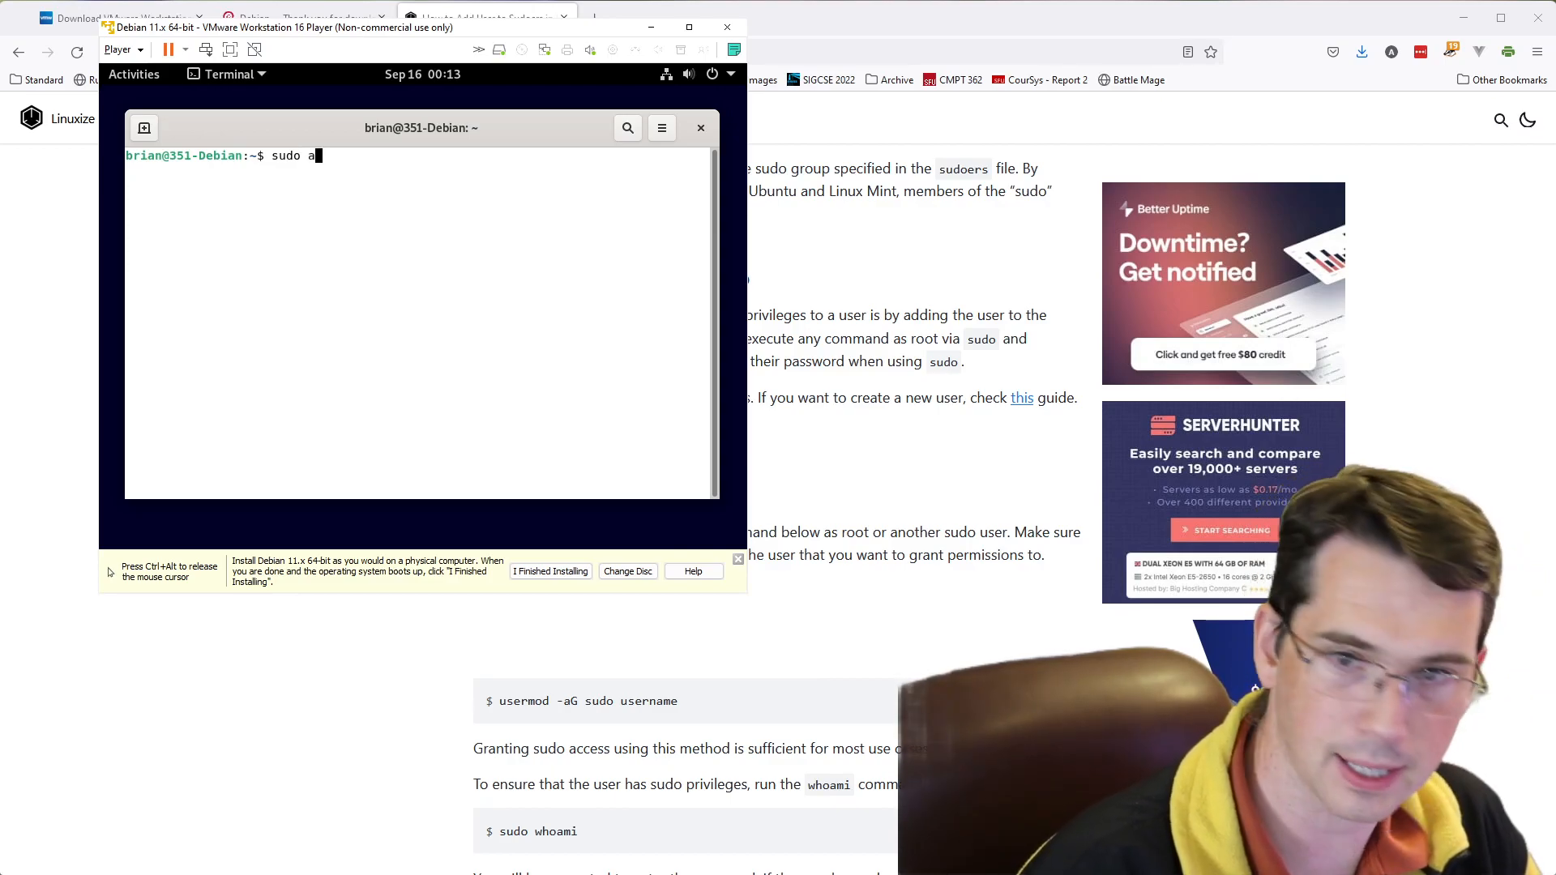
pyautogui.write('pt-')
pyautogui.write('get')
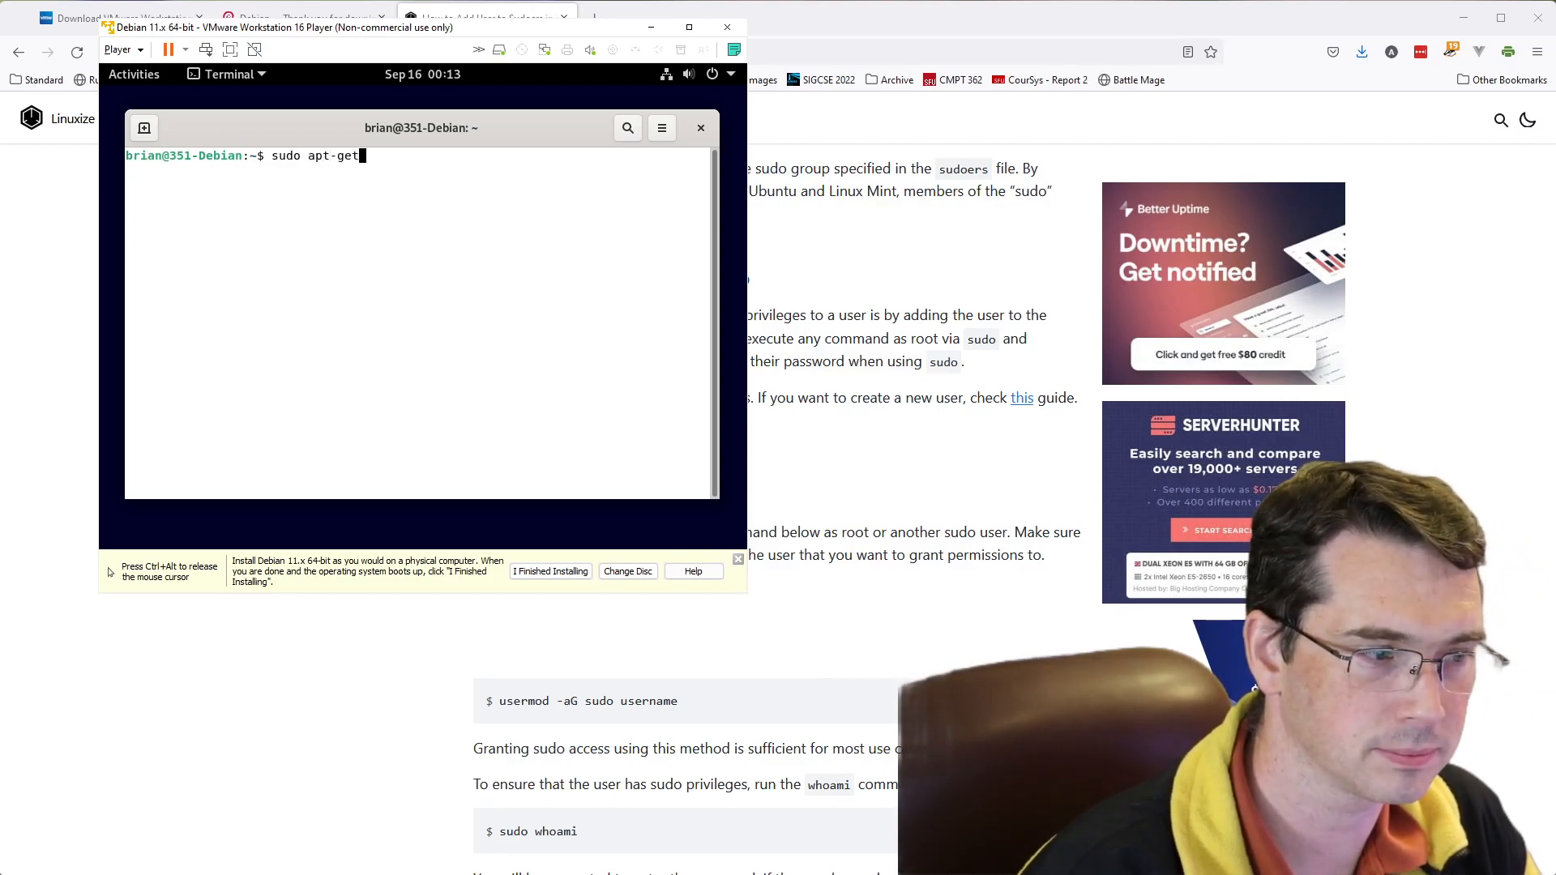
pyautogui.write(' f')
pyautogui.press('BackSpace')
pyautogui.write('update')
pyautogui.press('Return')
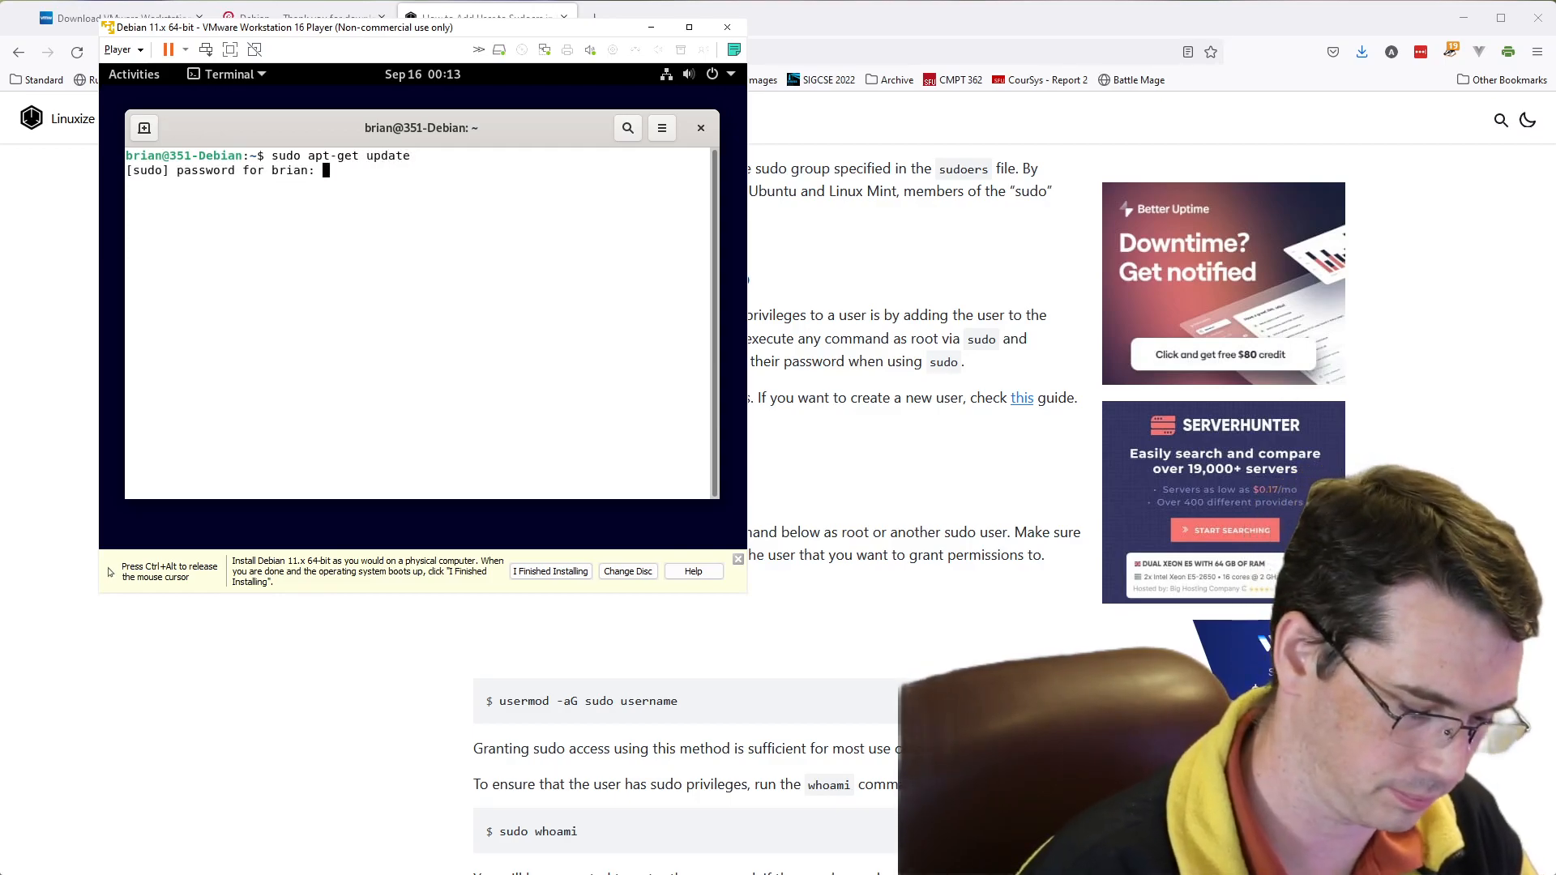
pyautogui.press('Return')
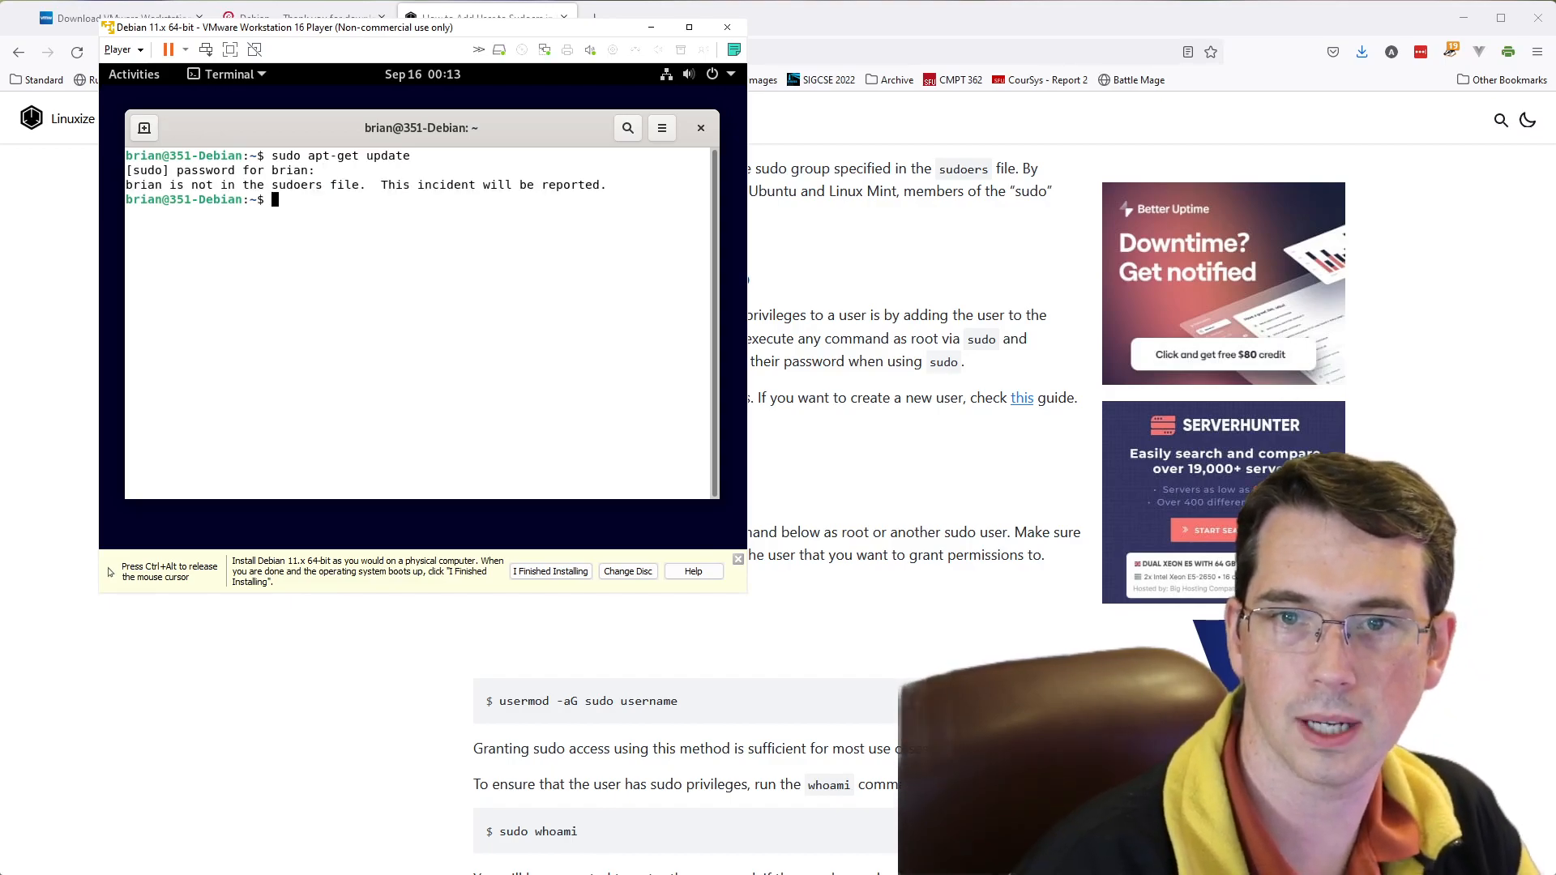
pyautogui.hotkey('ctrl', 'alt')
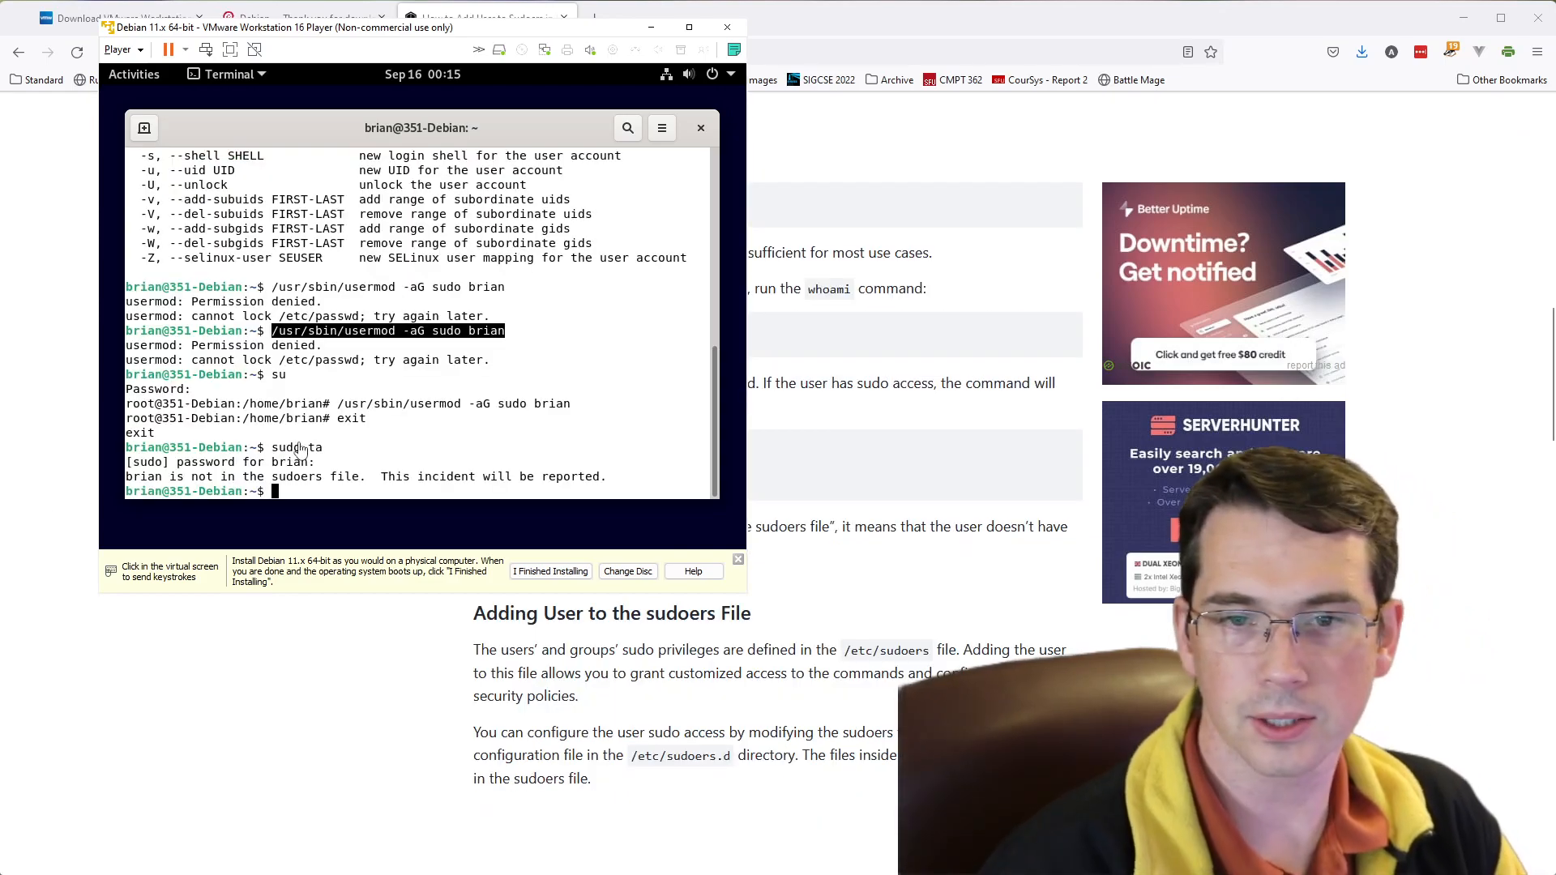
# - Clear the text selection in the terminal and switch to root with su, entering the root password
pyautogui.click(403, 462)
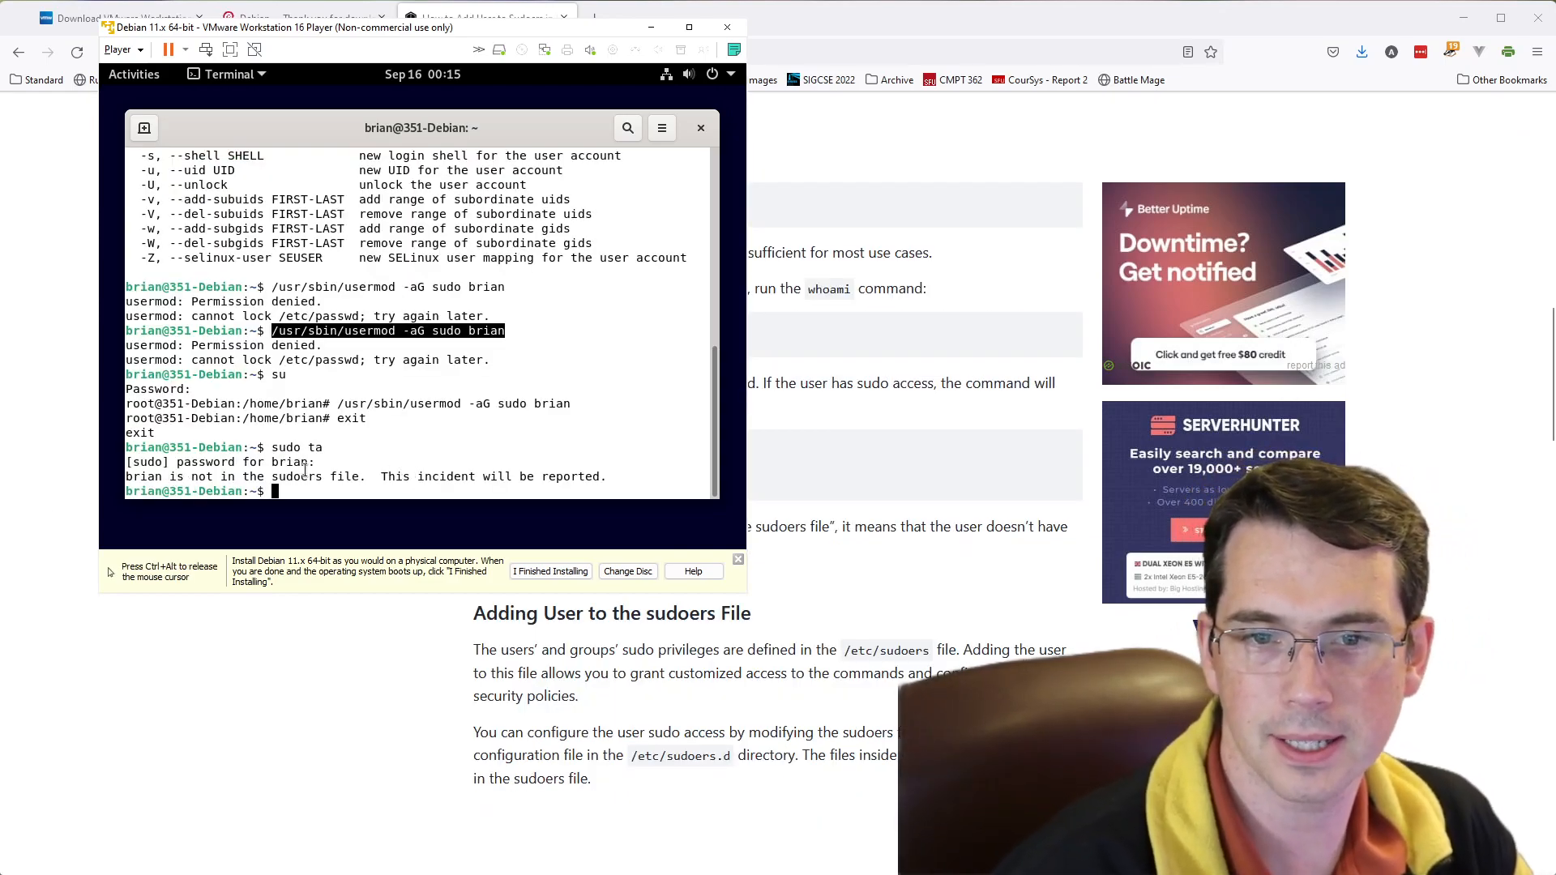
pyautogui.click(411, 449)
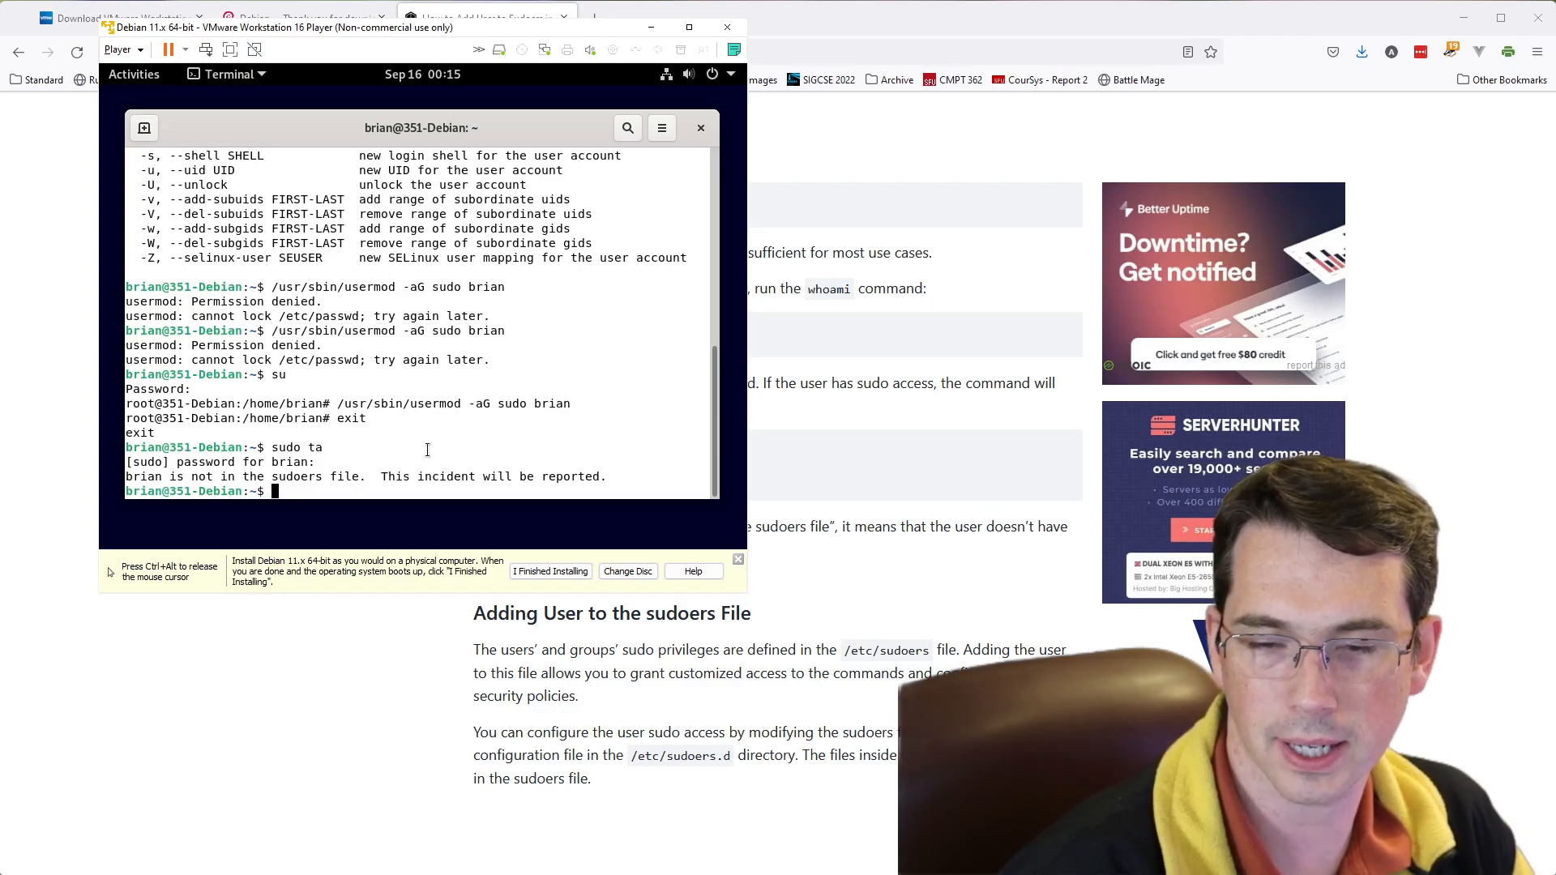
pyautogui.write('s')
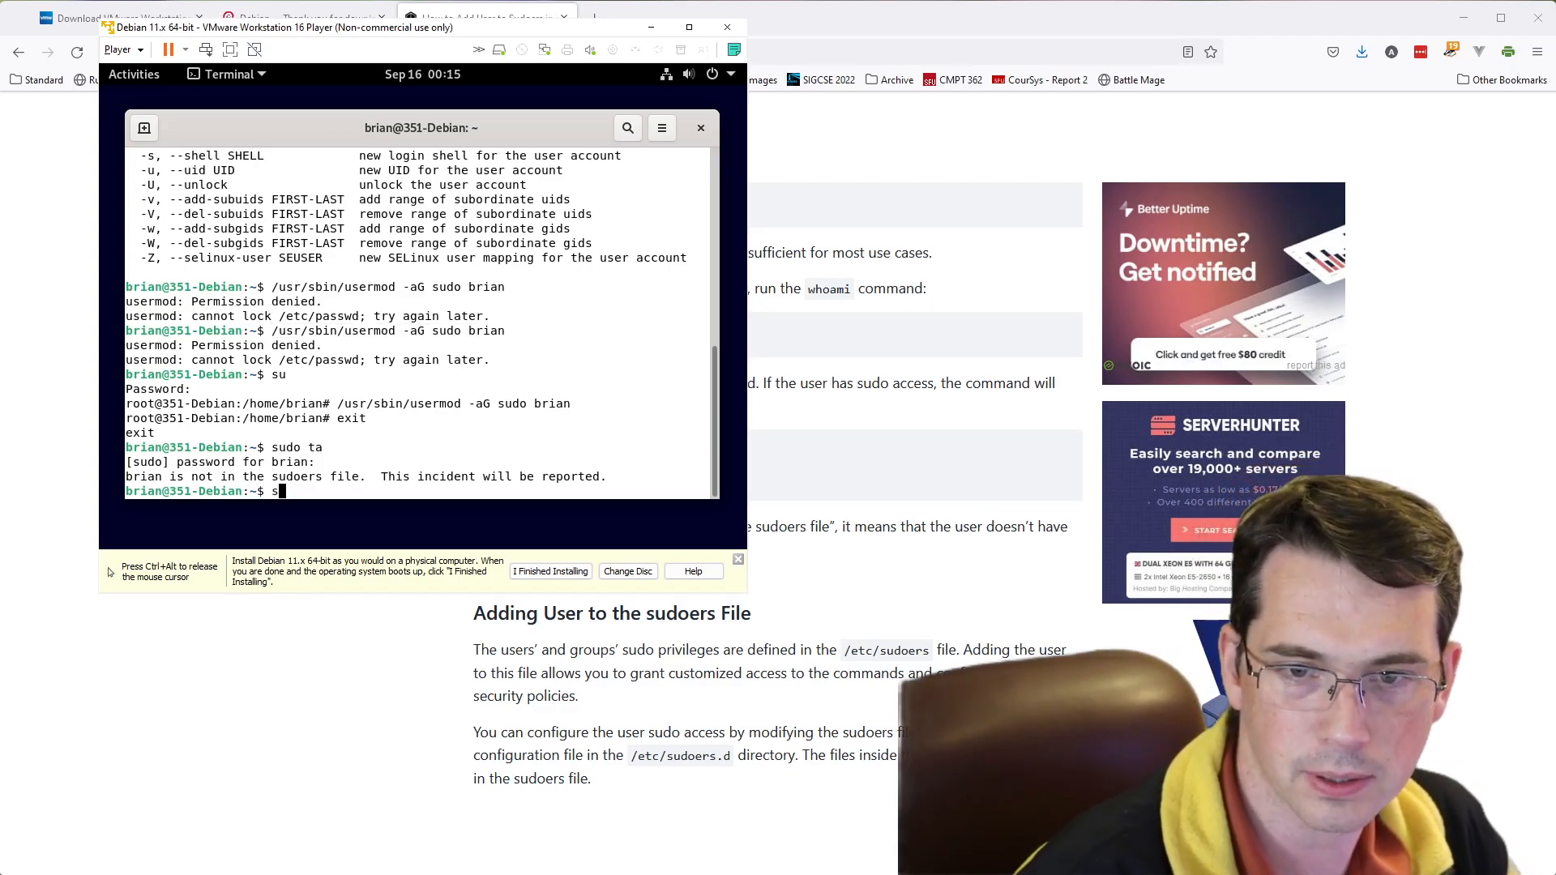
pyautogui.write('u')
pyautogui.press('Return')
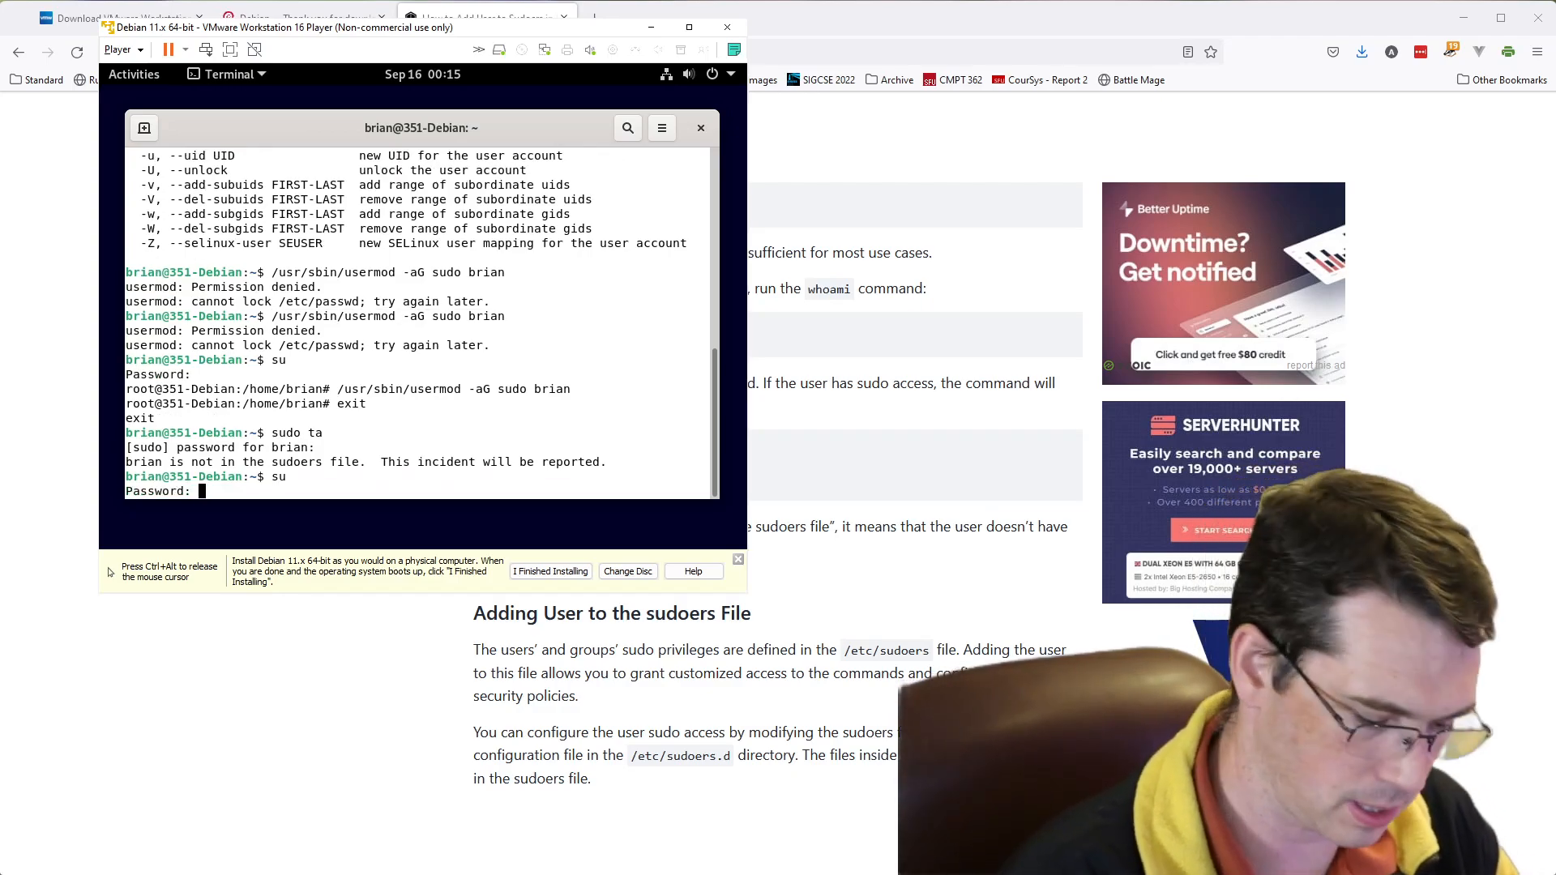
pyautogui.press('Return')
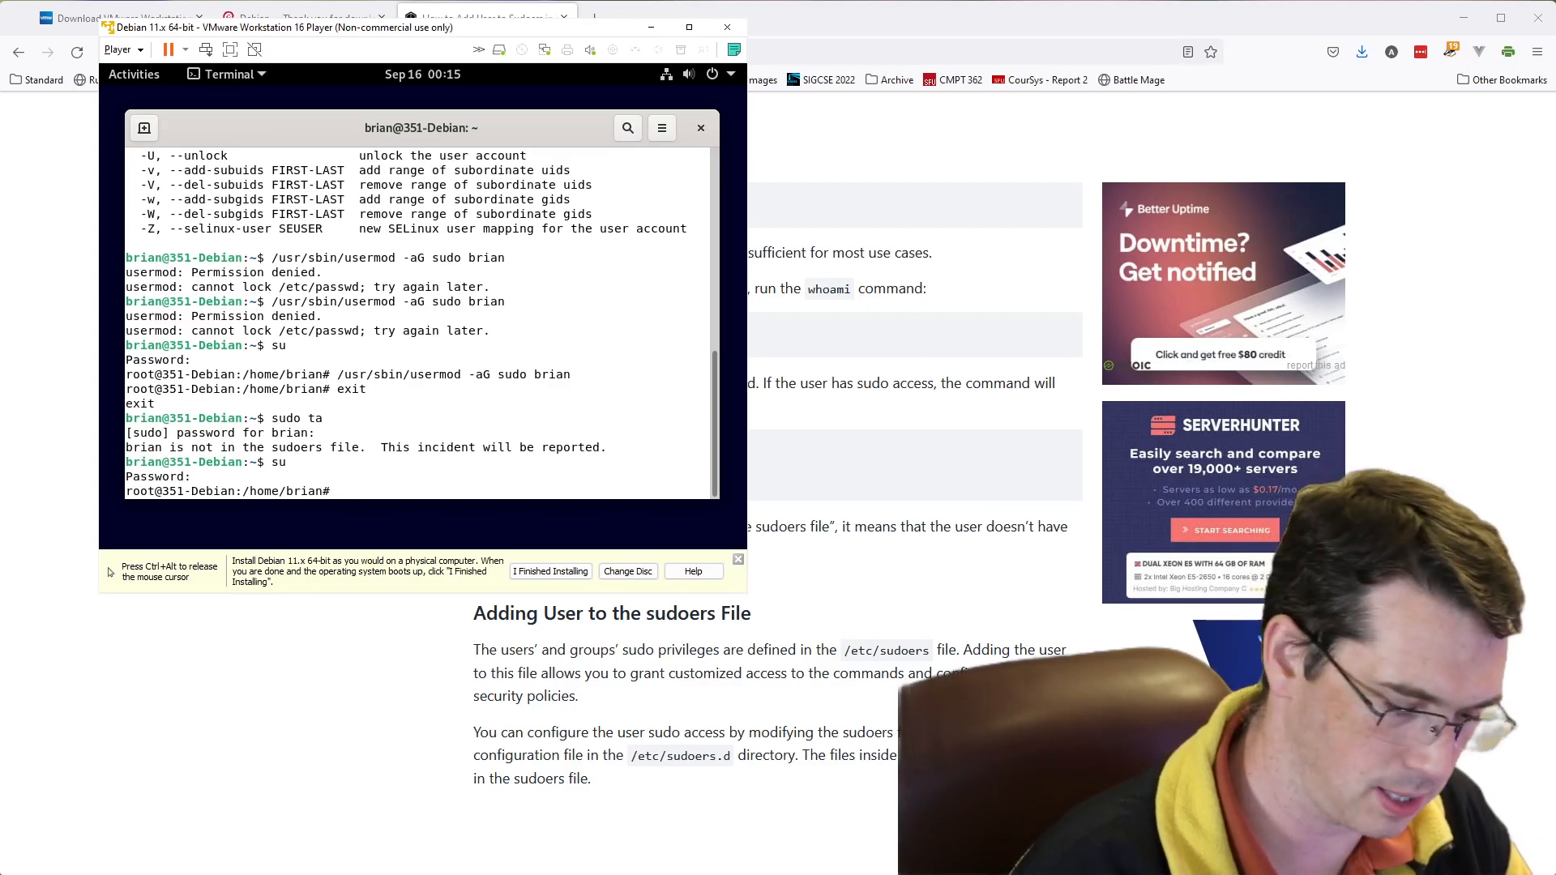
# - Change to the /etc/sudoers.d/ directory and list its files
pyautogui.write('cd /e')
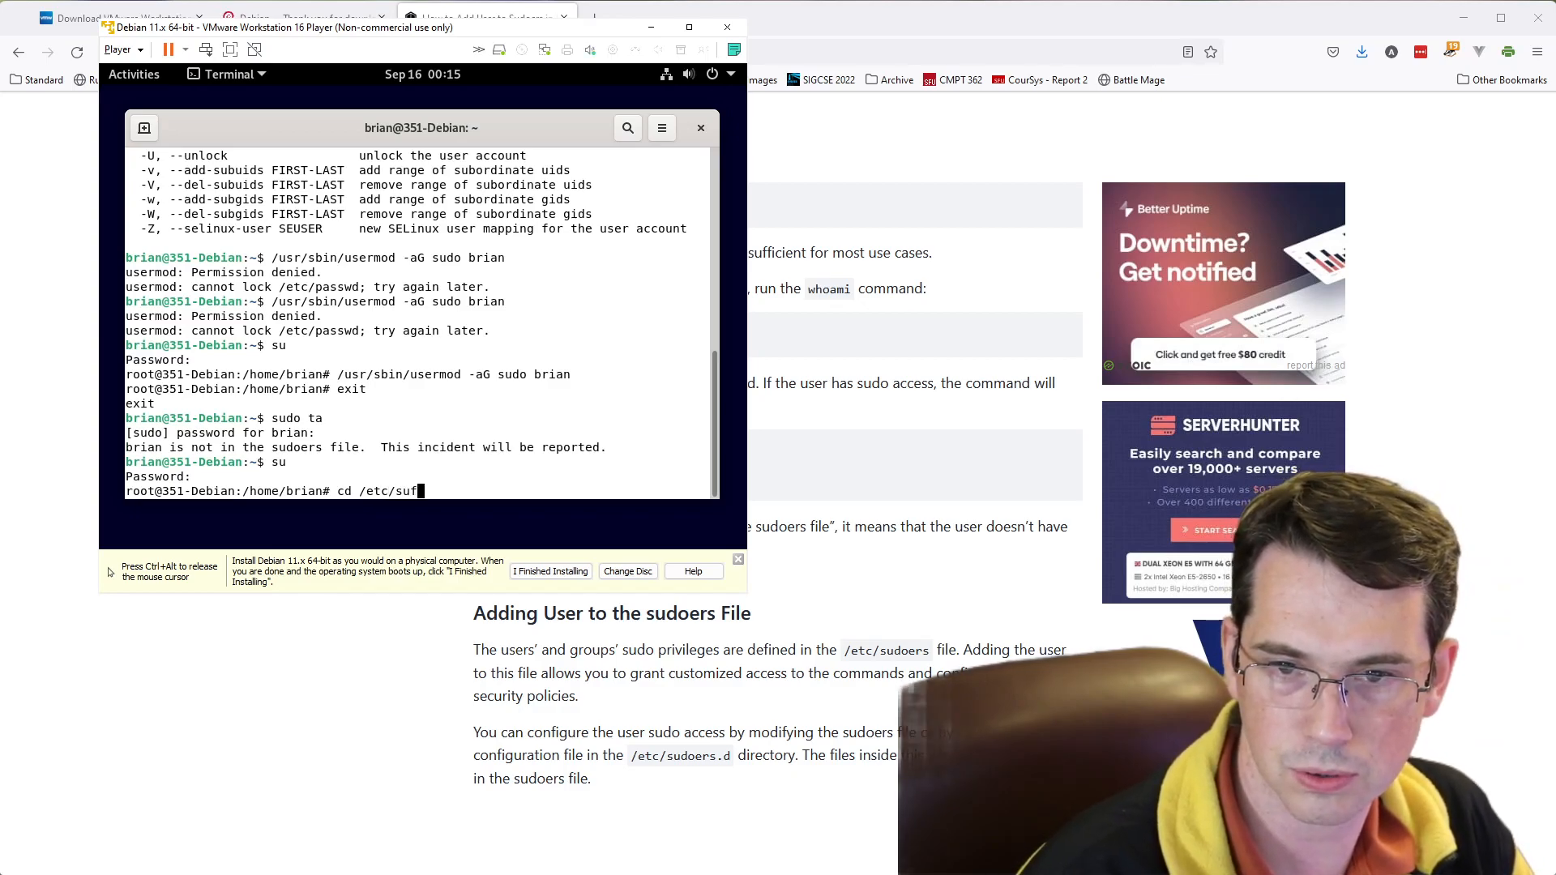
pyautogui.write('tc/sudo')
pyautogui.press('Tab')
pyautogui.press('Tab')
pyautogui.press('Tab')
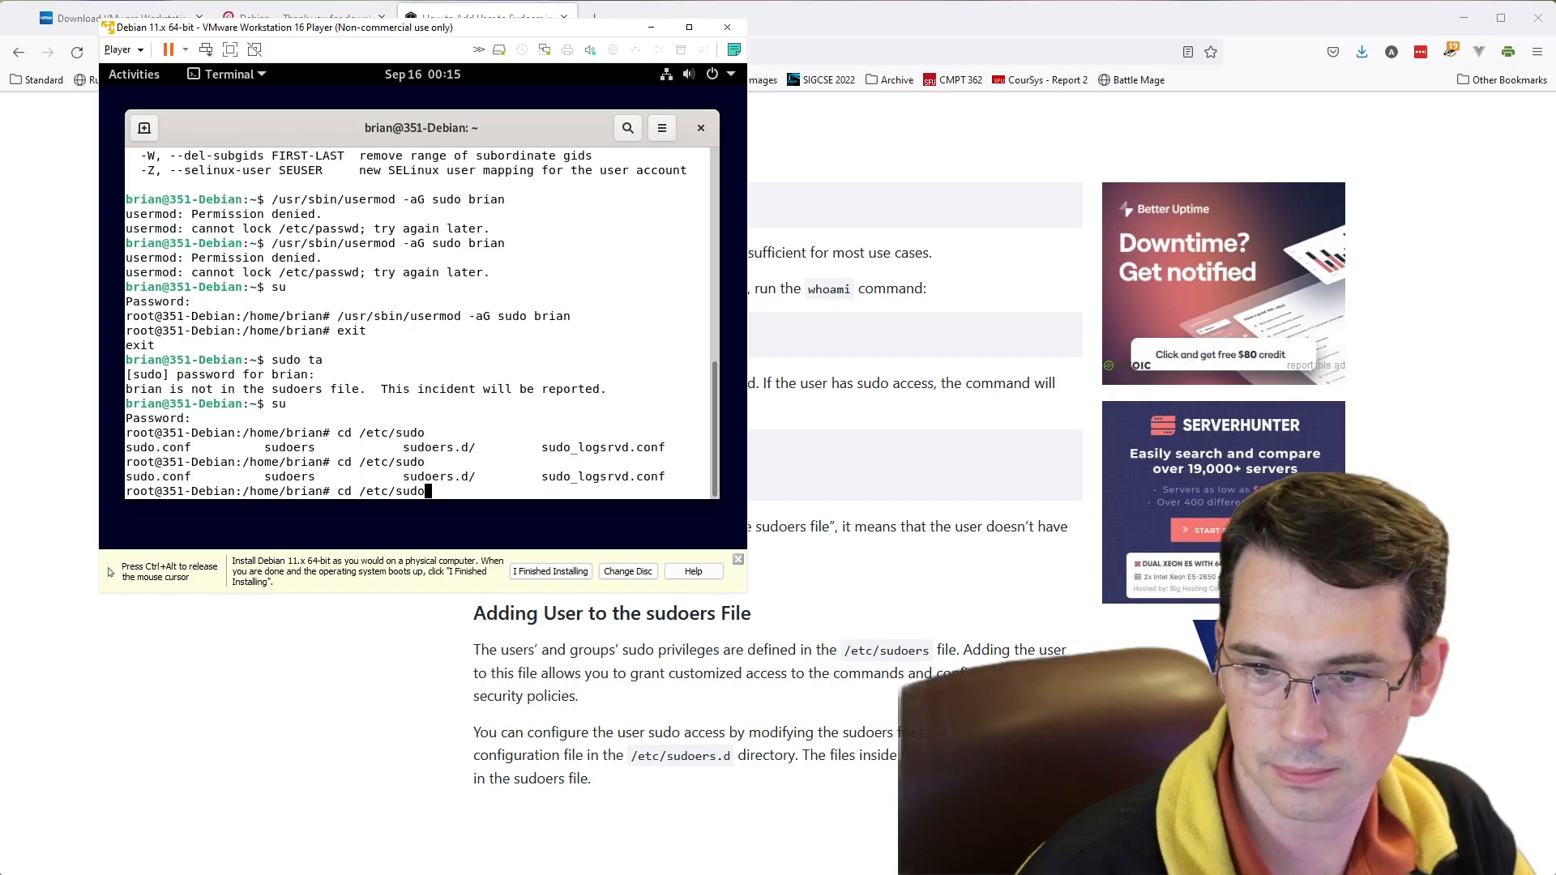
pyautogui.write('ers')
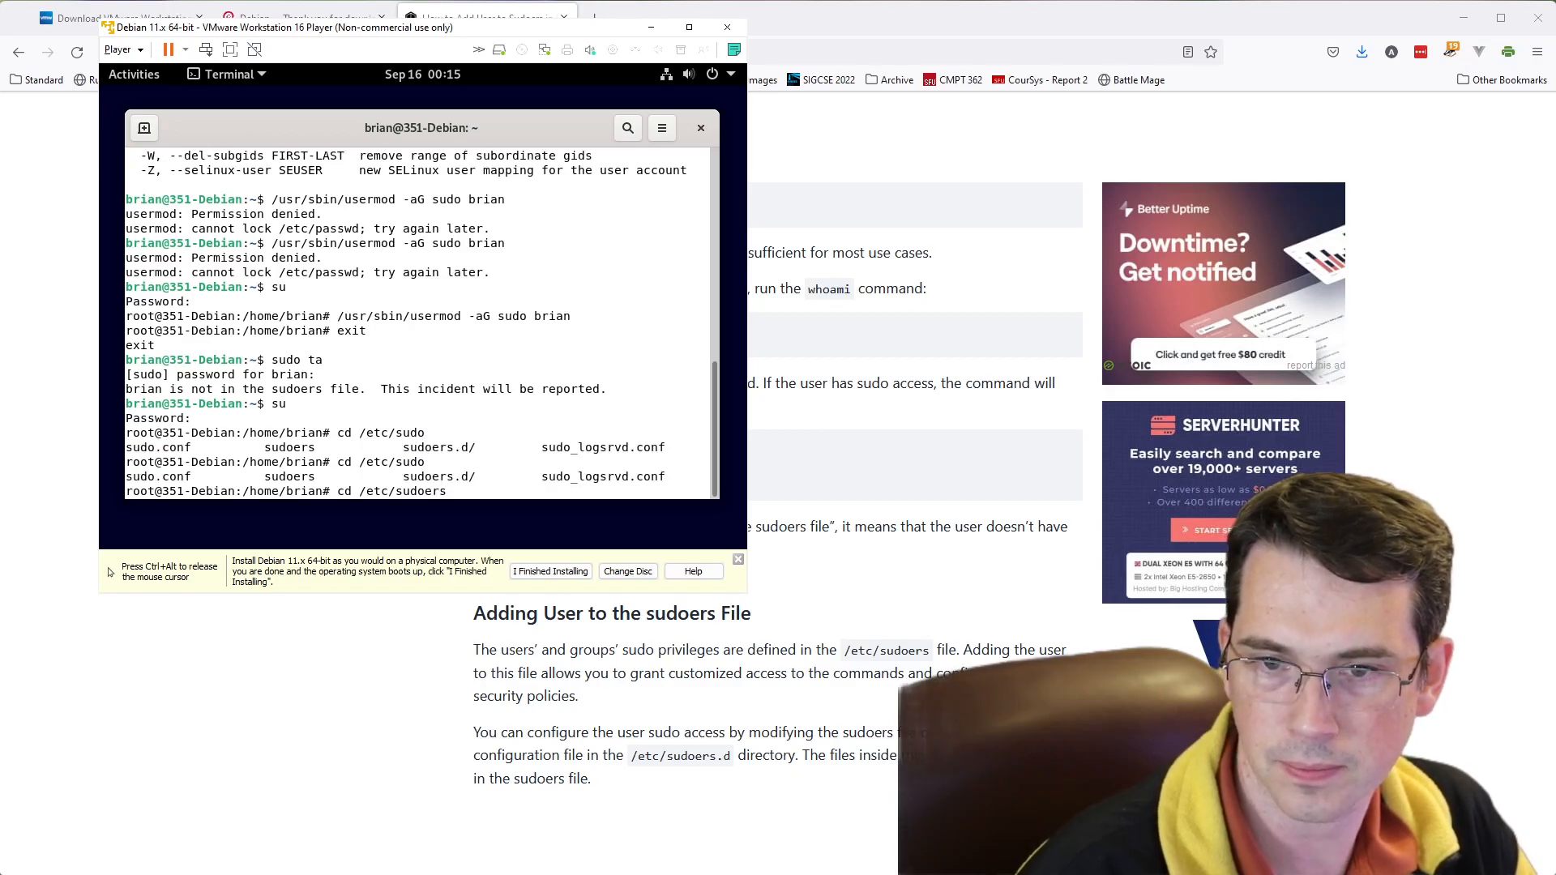
pyautogui.write('.d/')
pyautogui.press('Return')
pyautogui.write('ls')
pyautogui.press('Return')
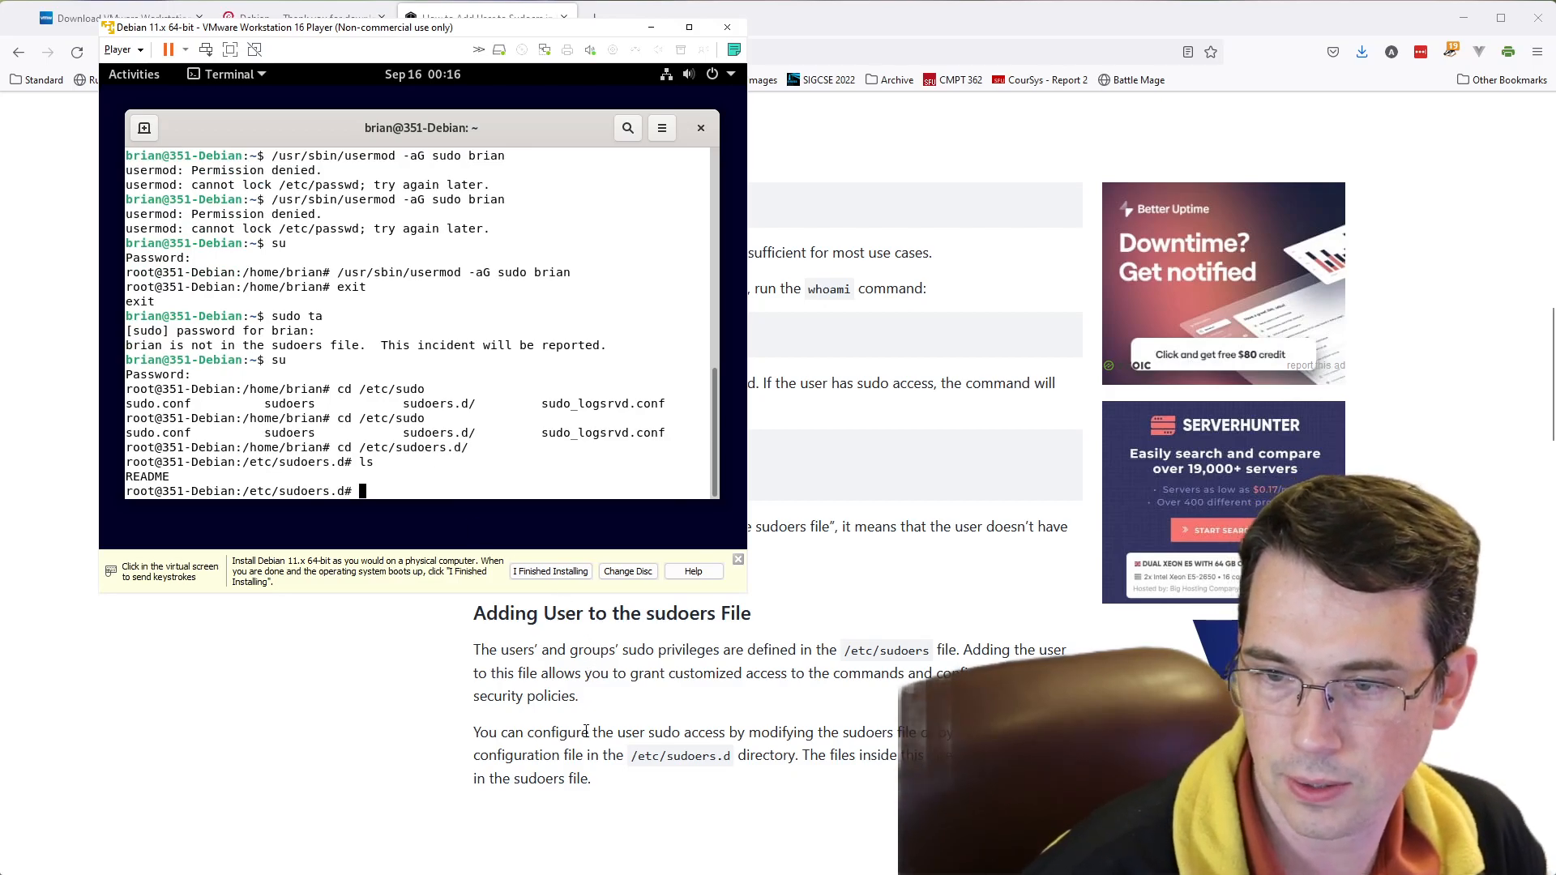
# - Check the article's section on editing the sudoers file, and move up to /etc in the terminal and list its contents
pyautogui.scroll(-5, 586, 732)
pyautogui.scroll(-1, 585, 732)
pyautogui.scroll(1, 585, 731)
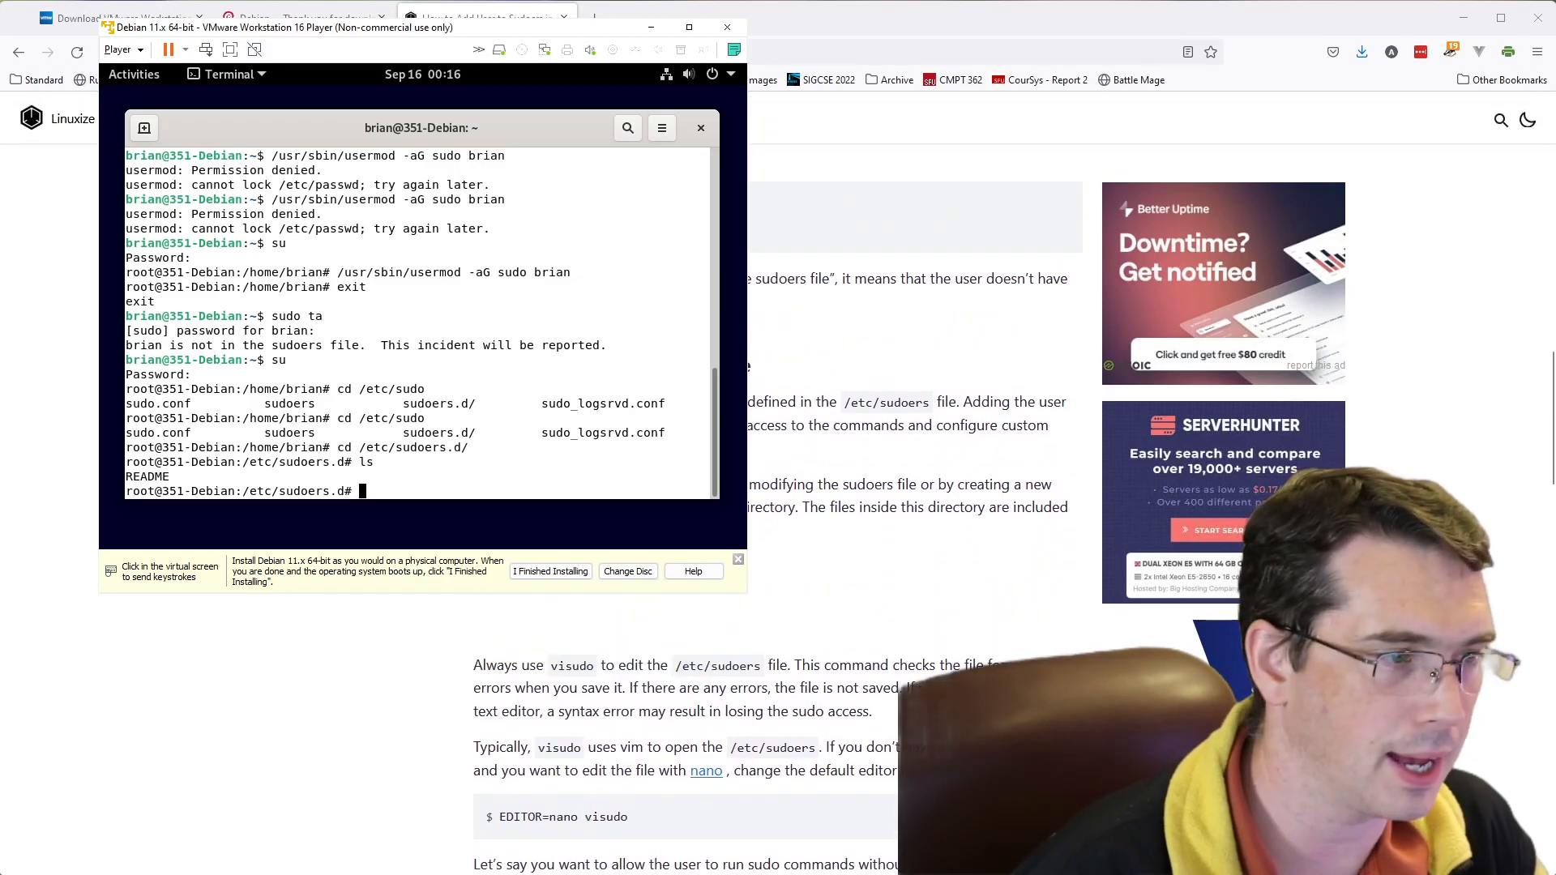
pyautogui.scroll(-2, 778, 511)
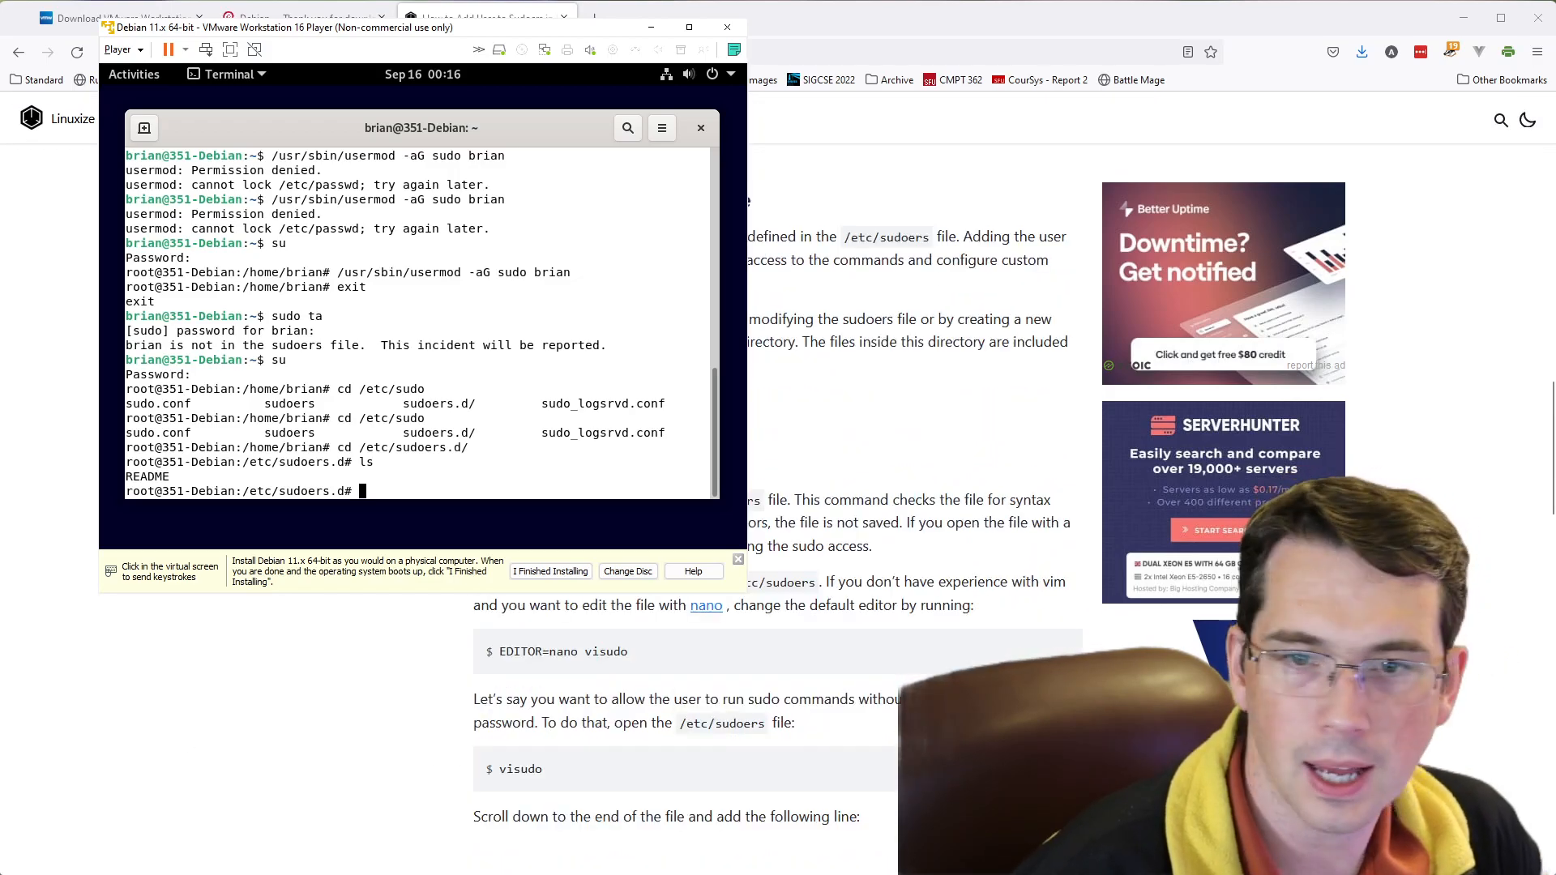
pyautogui.click(497, 388)
pyautogui.write('cd ..')
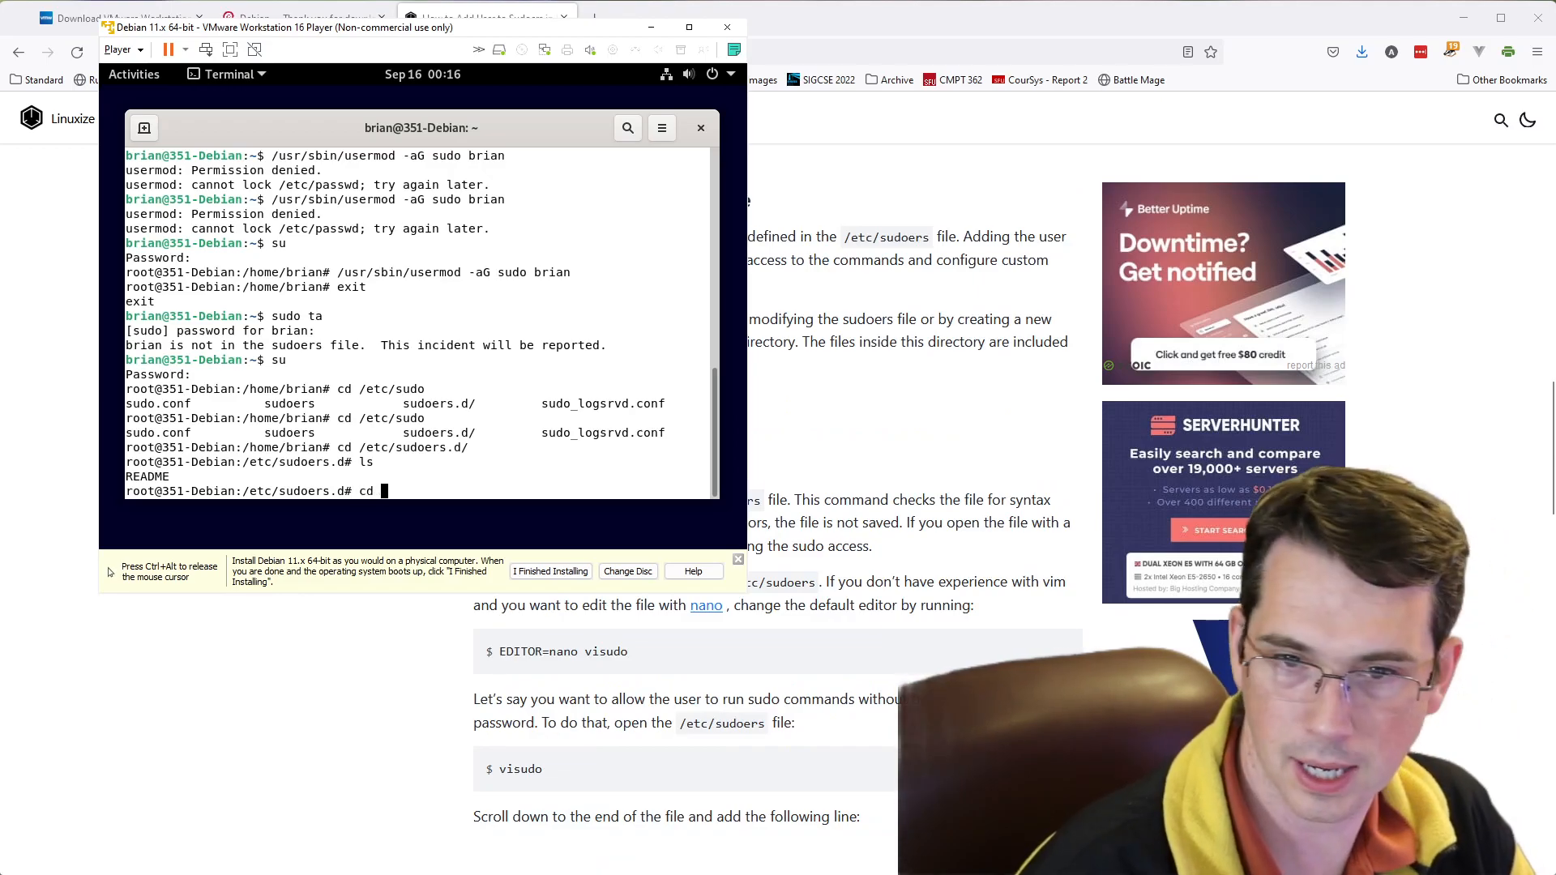
pyautogui.press('Return')
pyautogui.write('ls')
pyautogui.press('Return')
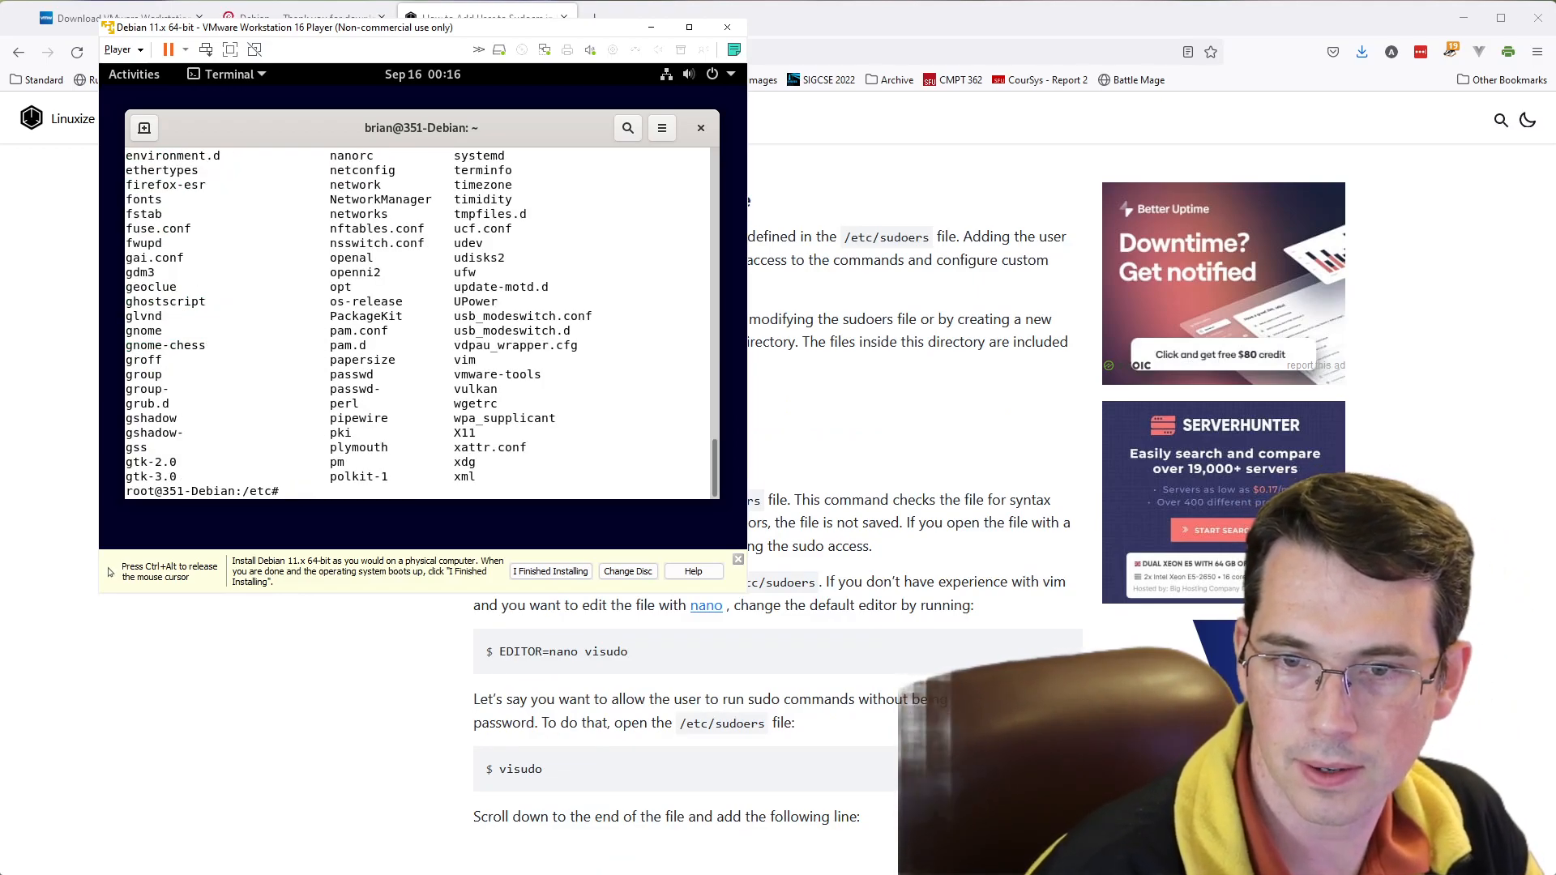
# - Look in /etc for an entry named sudo and for the sudoers file using ls
pyautogui.write('ls sudo')
pyautogui.press('Return')
pyautogui.press('Up')
pyautogui.press('BackSpace')
pyautogui.press('BackSpace')
pyautogui.press('BackSpace')
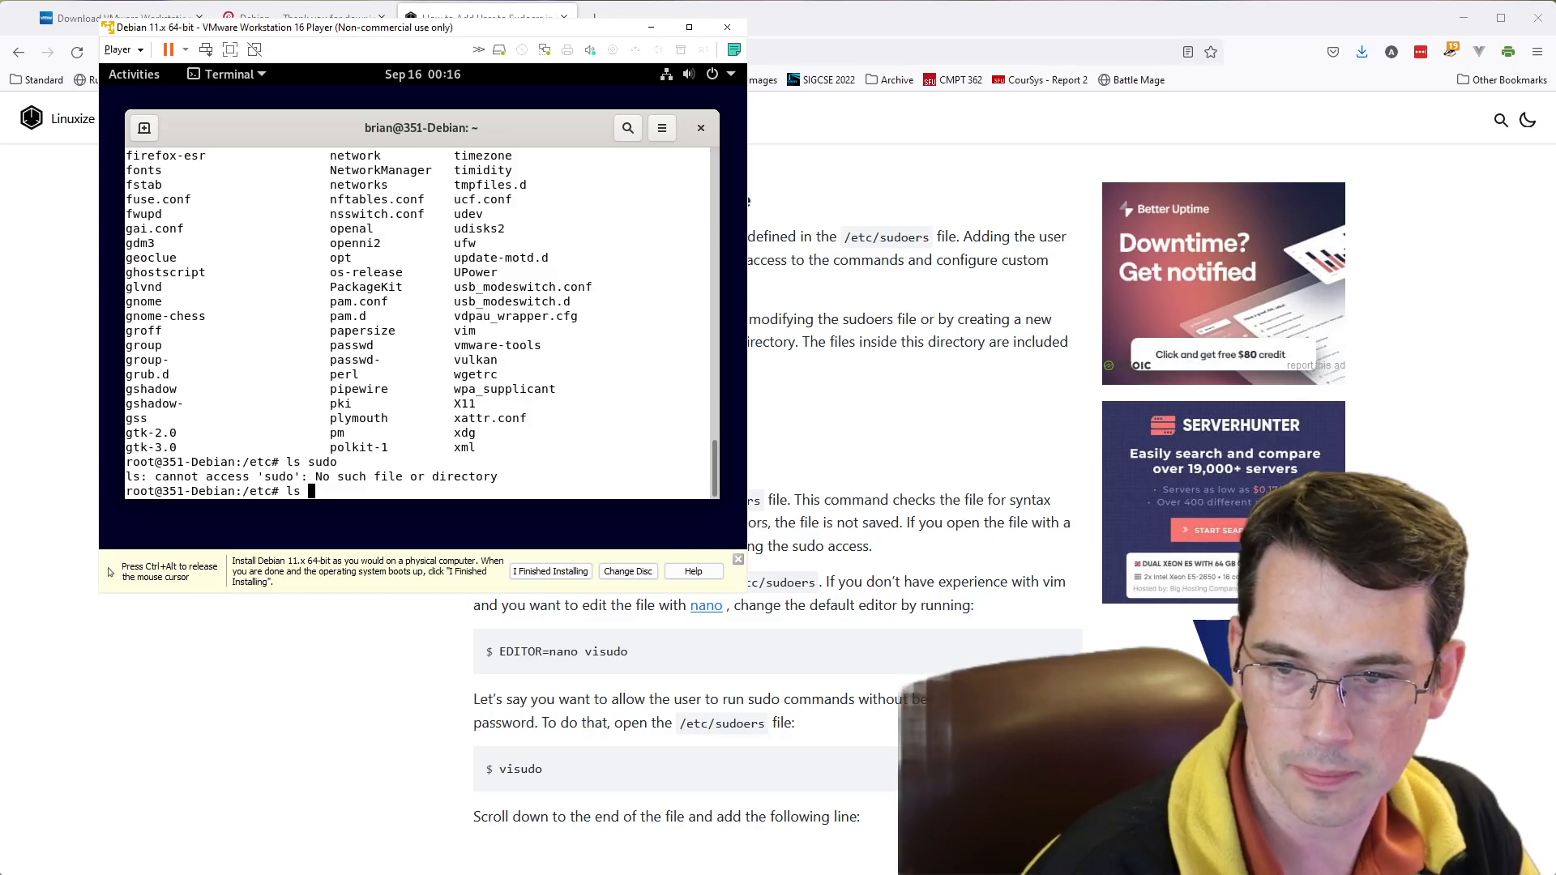
pyautogui.write('sf')
pyautogui.press('BackSpace')
pyautogui.write('udoers')
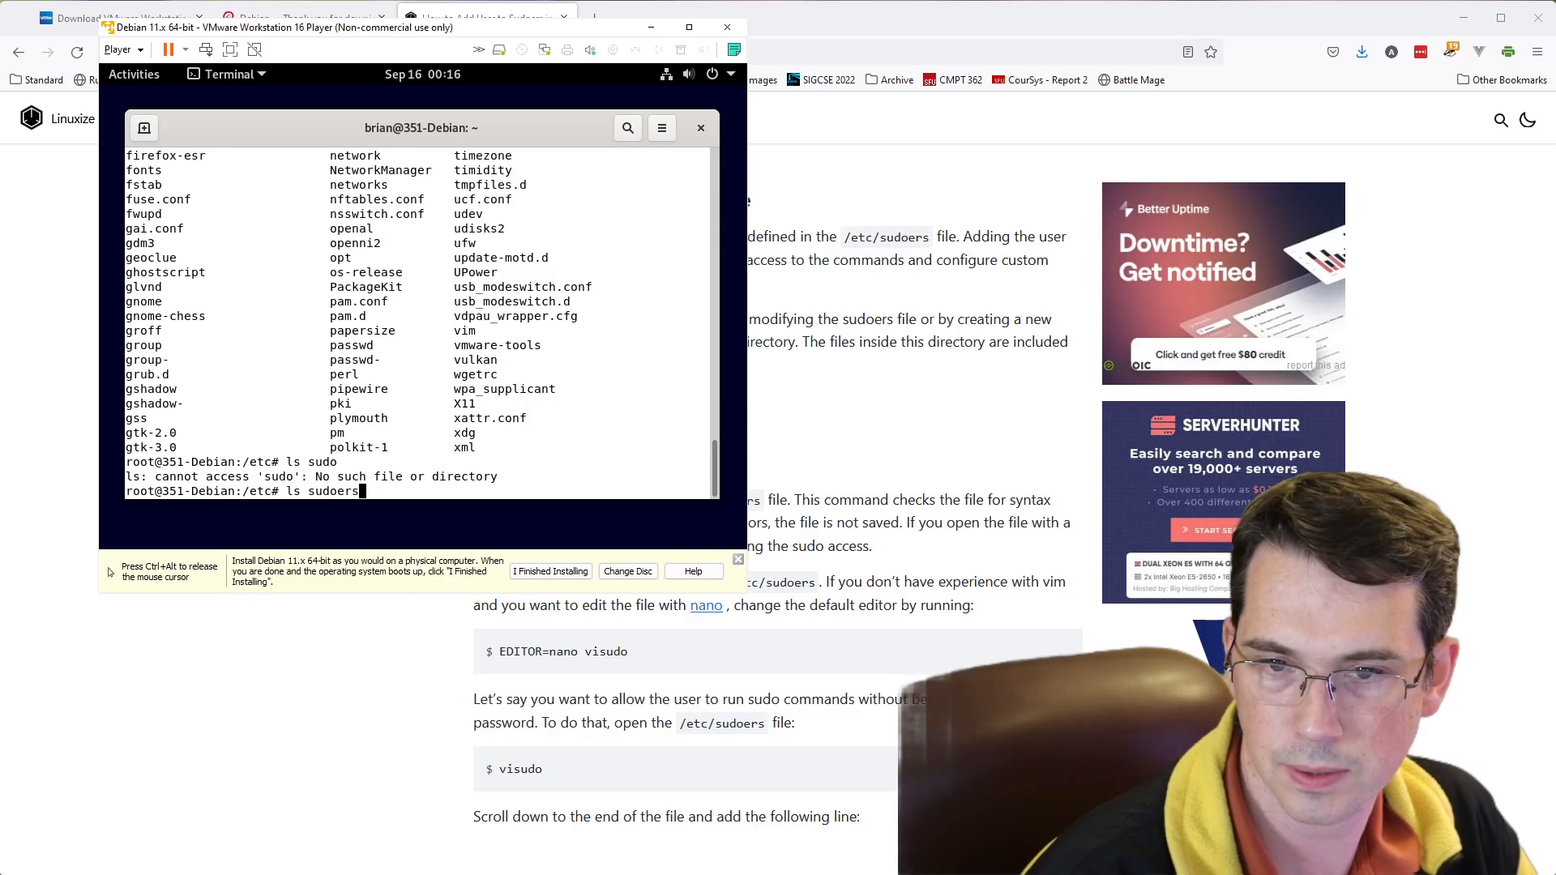
pyautogui.press('Return')
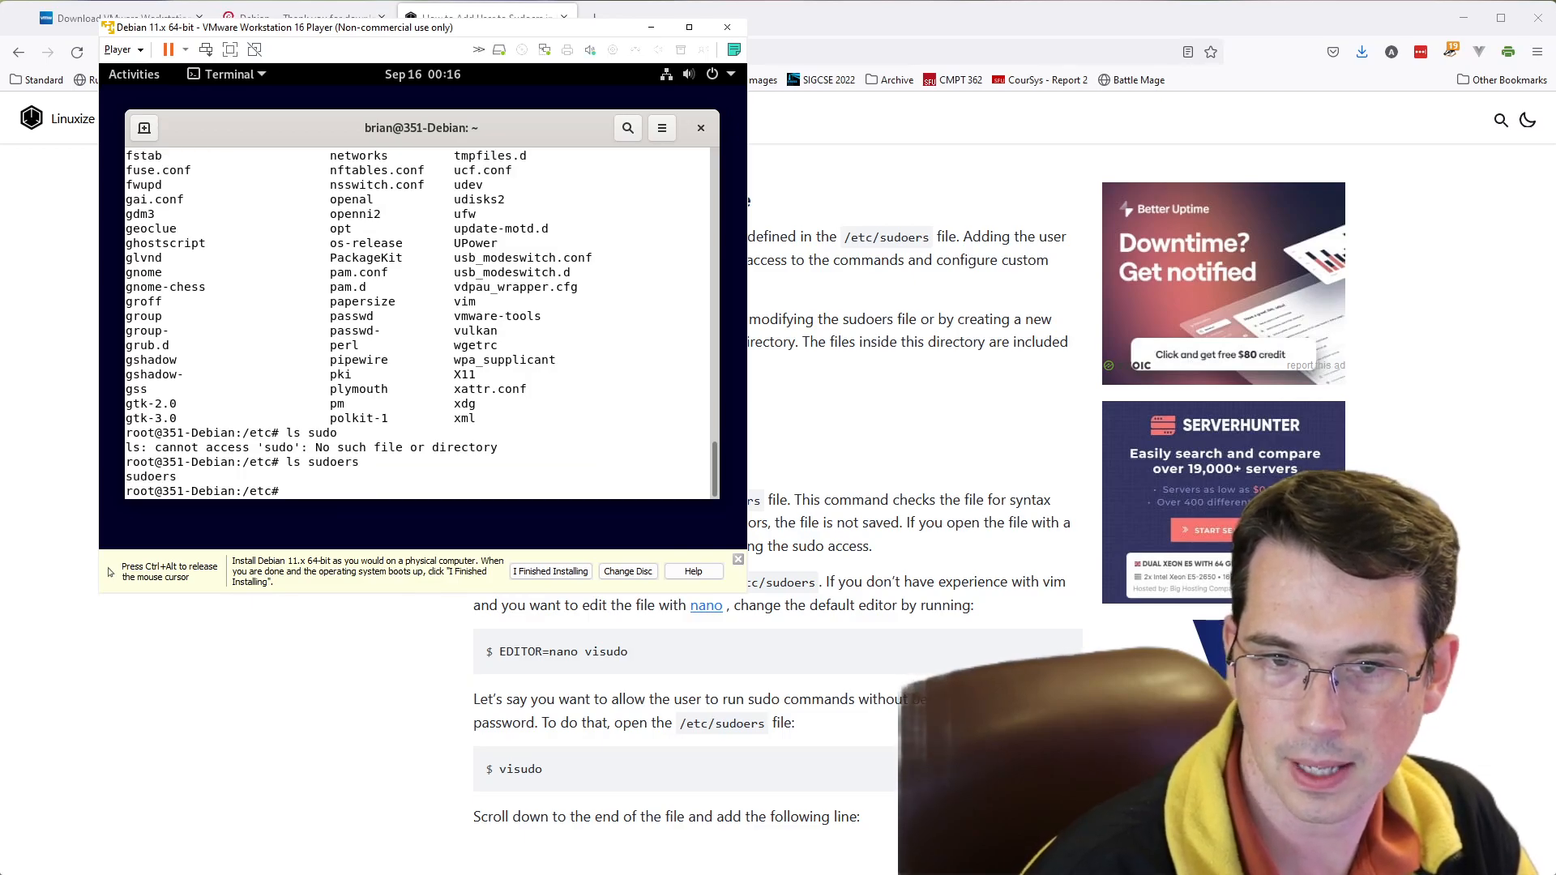
# - Open the sudoers file in nano and move to the end of the file
pyautogui.write('n')
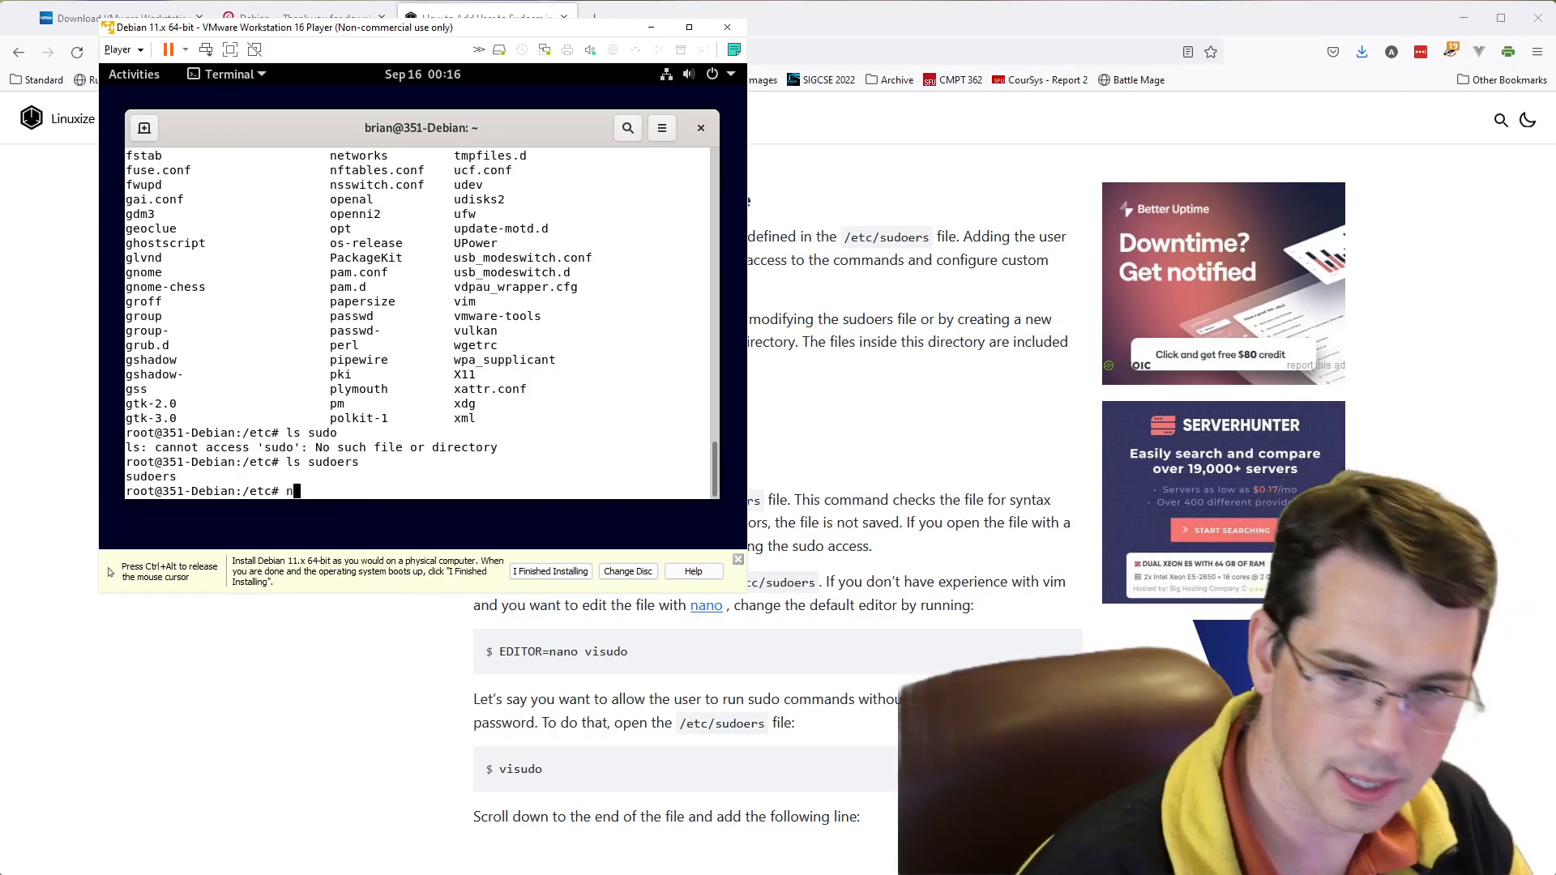
pyautogui.write('ano ')
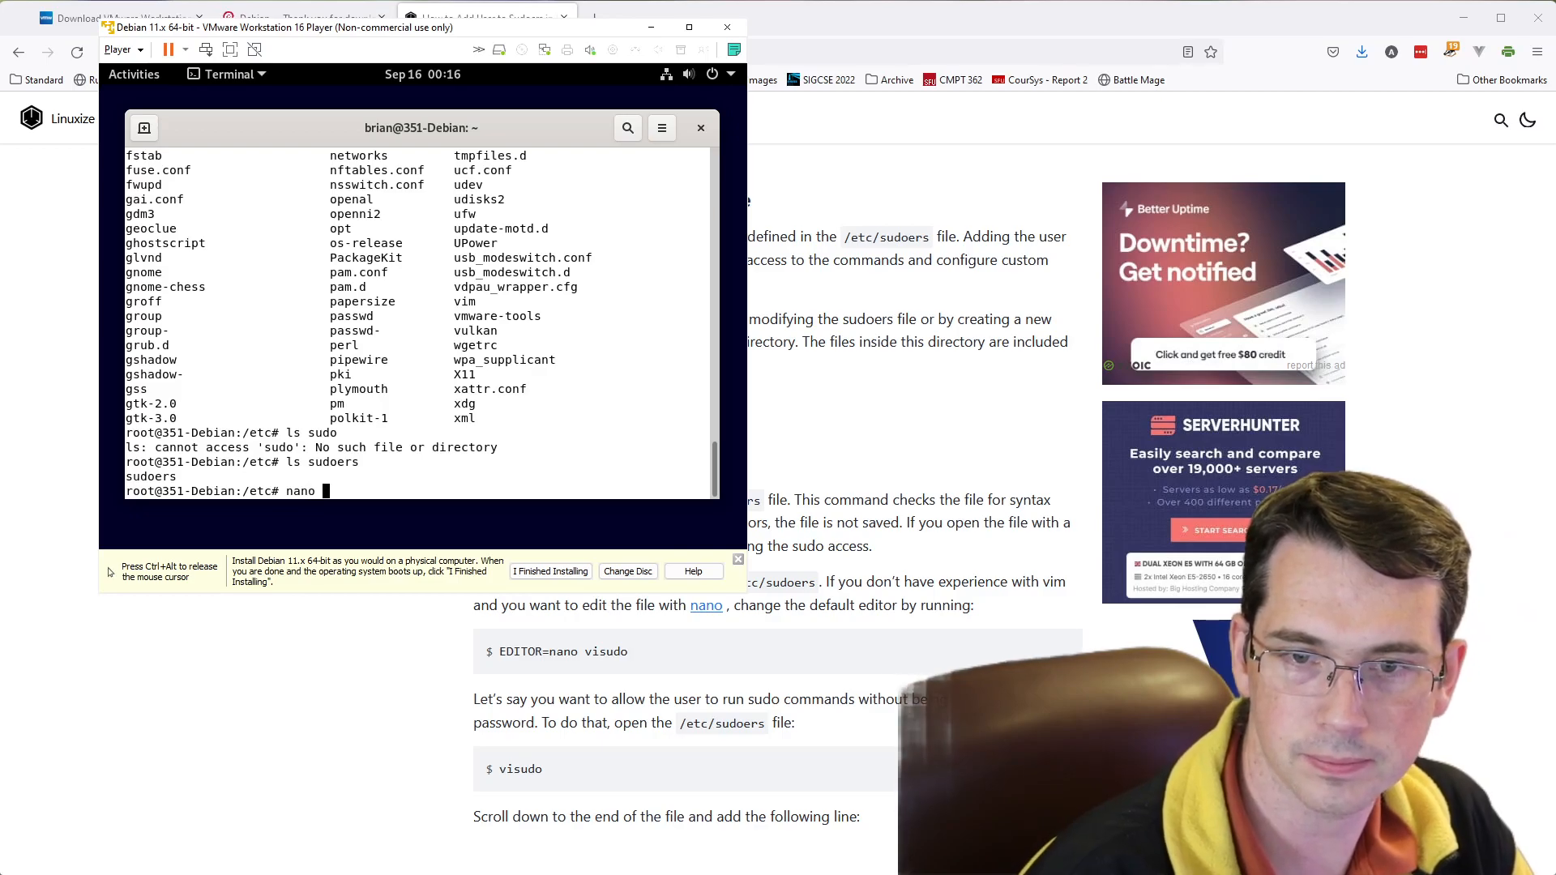
pyautogui.write('sudoers')
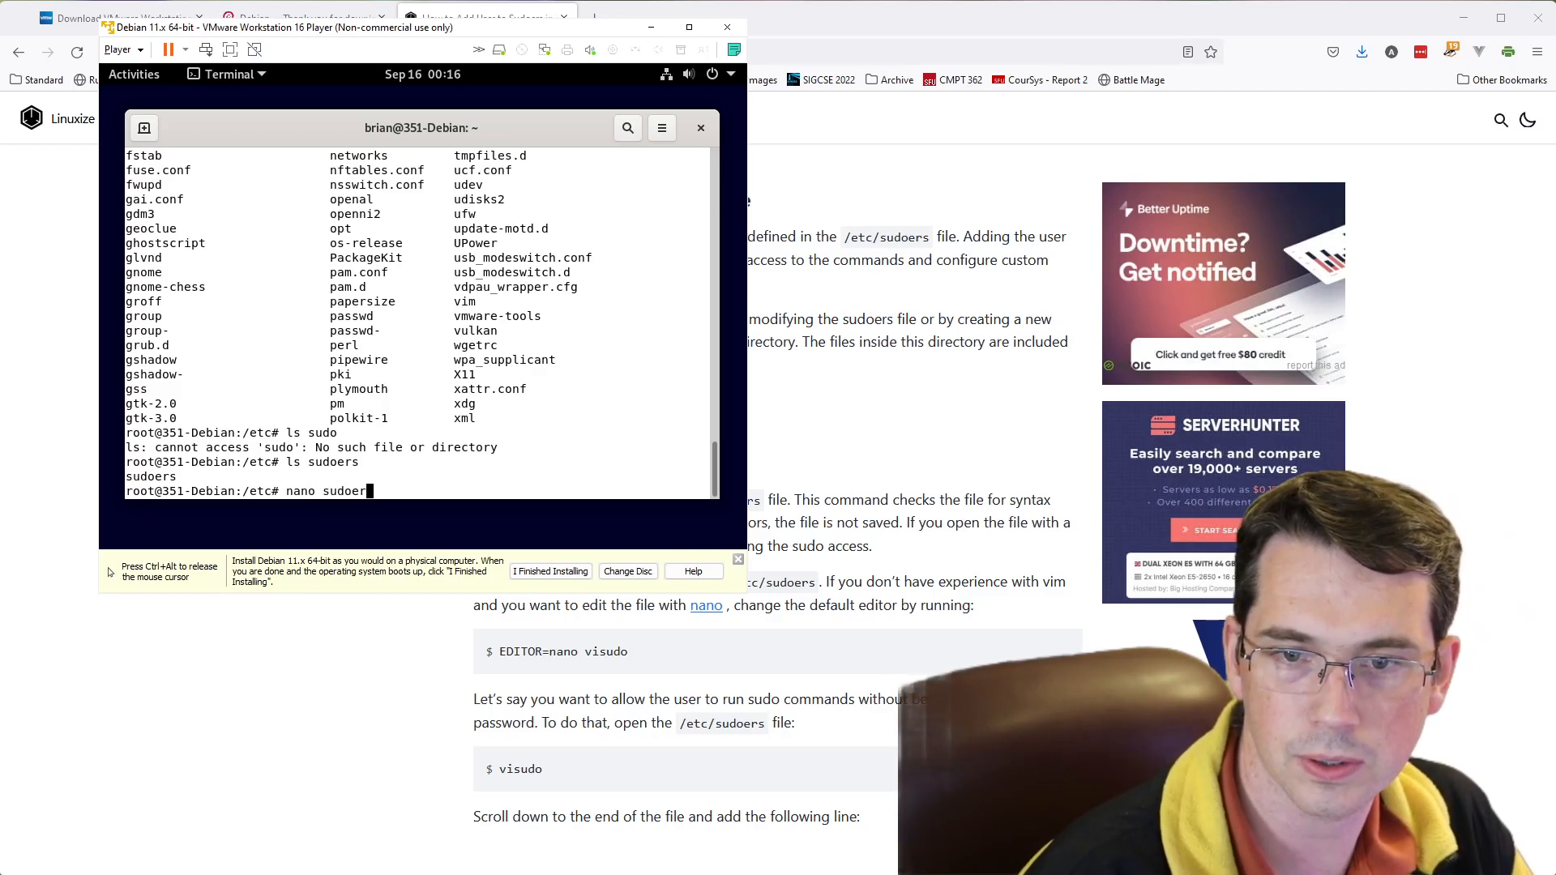
pyautogui.press('Return')
pyautogui.press('Down')
pyautogui.press('Down')
pyautogui.press('Down')
pyautogui.press('Down')
pyautogui.press('Down')
pyautogui.press('Down')
pyautogui.press('Down')
pyautogui.press('Down')
pyautogui.press('Down')
pyautogui.press('Down')
pyautogui.press('Down')
pyautogui.press('Down')
pyautogui.press('Down')
pyautogui.press('Down')
pyautogui.press('Down')
pyautogui.press('Down')
pyautogui.press('Down')
pyautogui.press('Down')
pyautogui.press('Down')
pyautogui.press('Down')
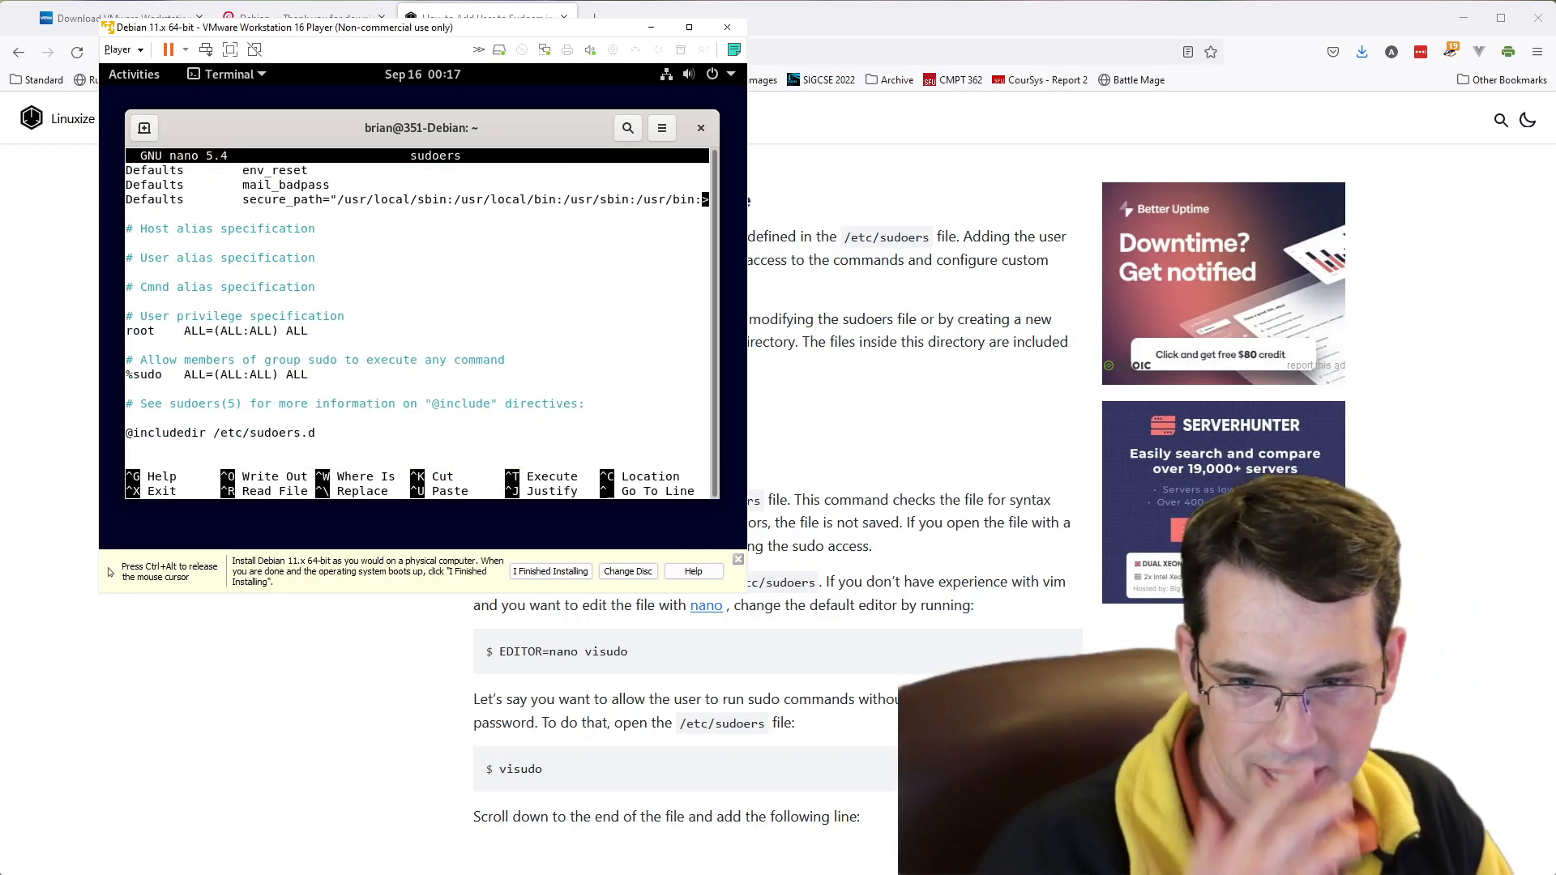
# - Add a rule at the end of sudoers with the user's account name followed by ALL=(ALL) NOPASSWD:ALL, following the article's example
pyautogui.hotkey('ctrl', 'alt')
pyautogui.scroll(-3, 810, 486)
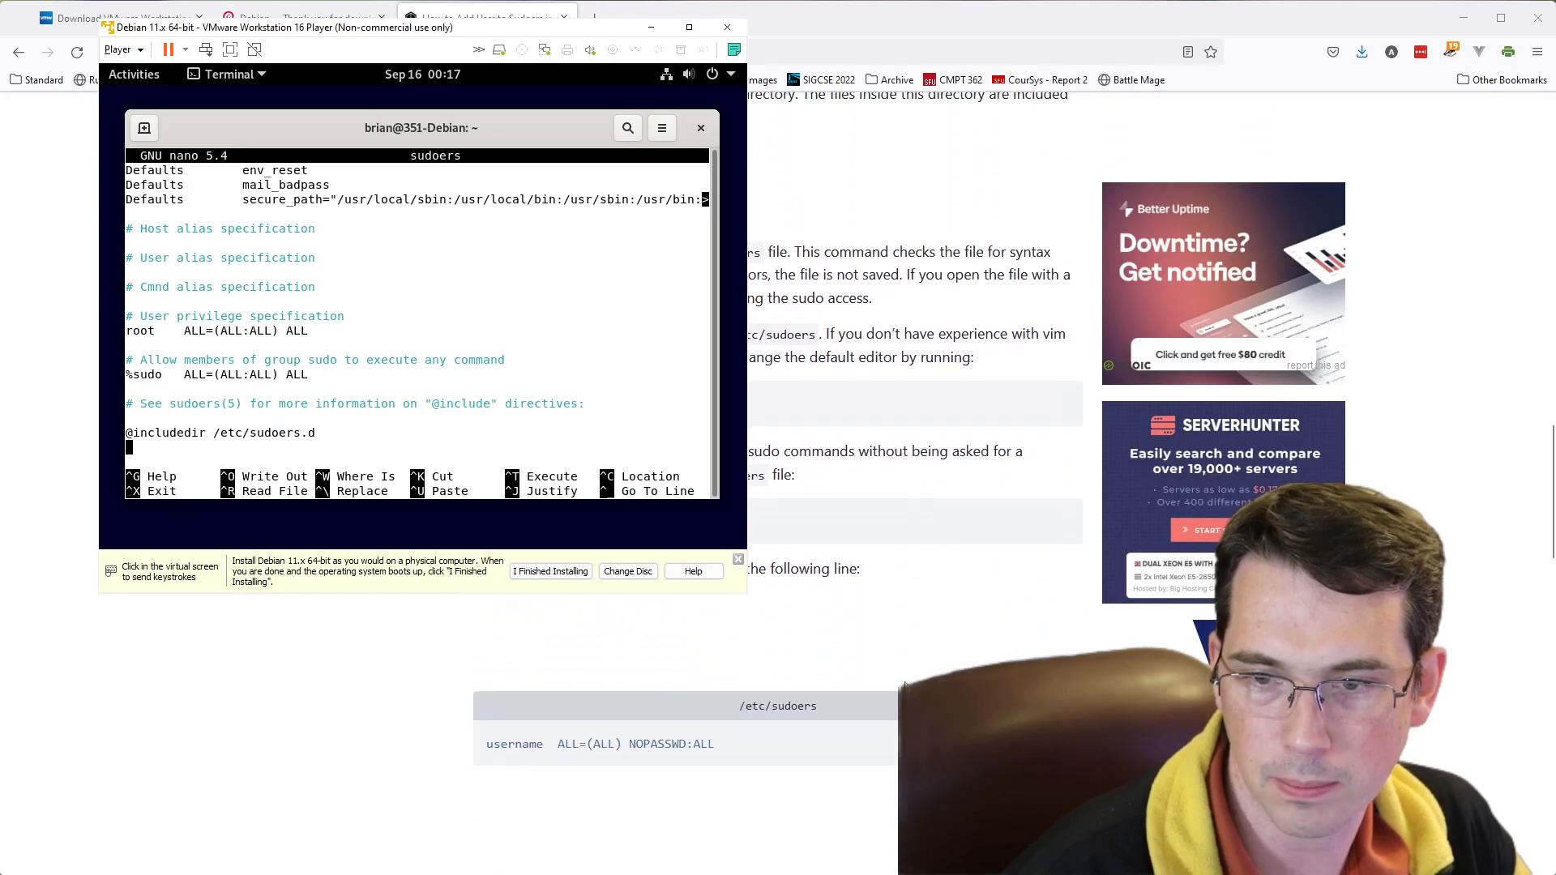
pyautogui.click(188, 447)
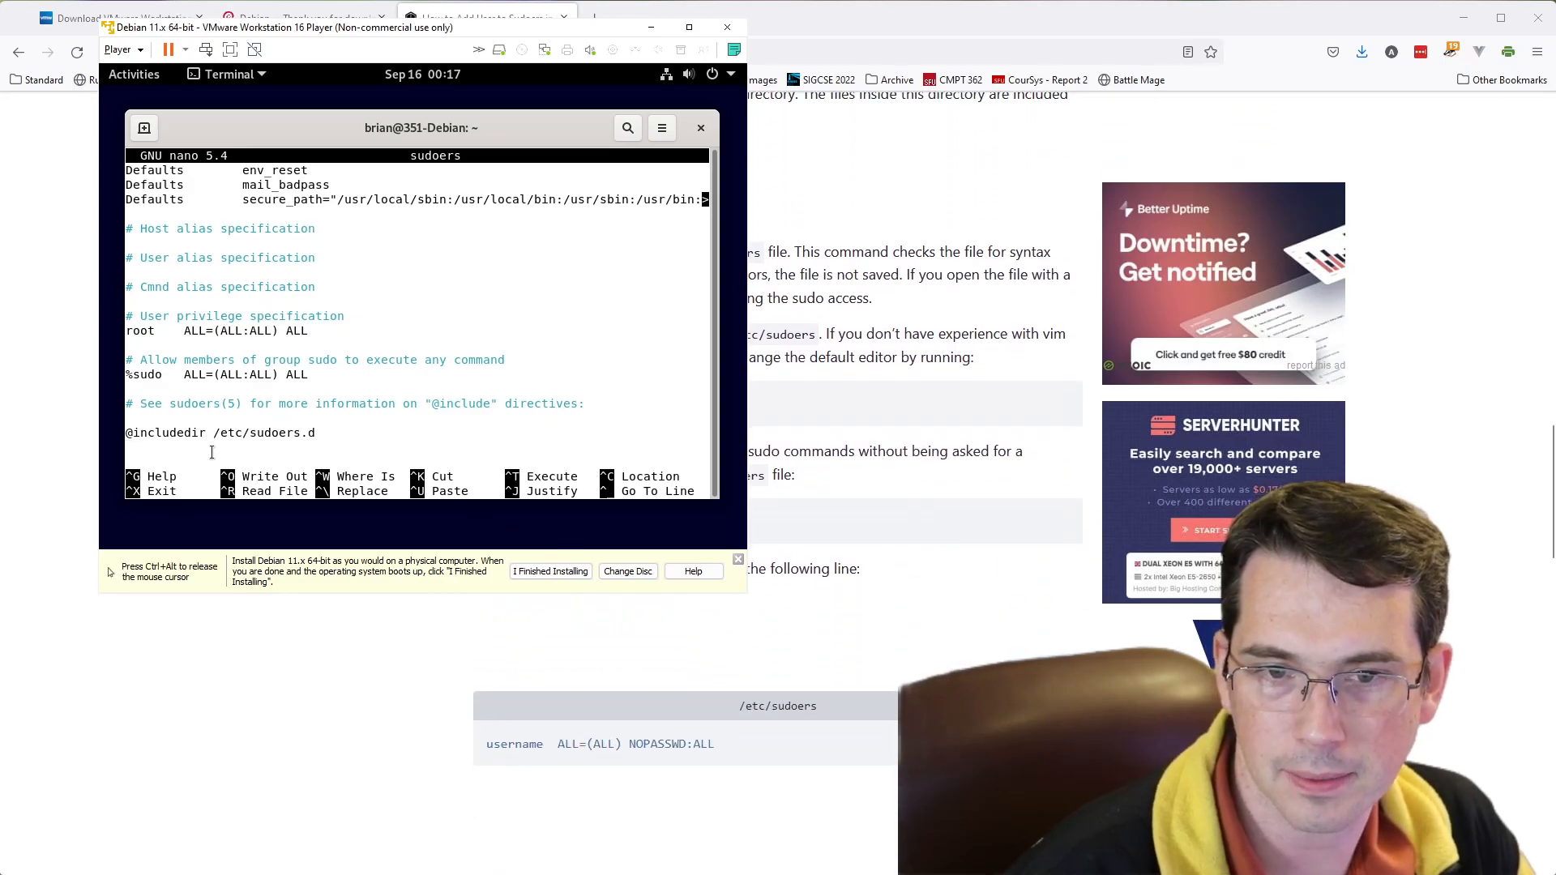
pyautogui.write('b')
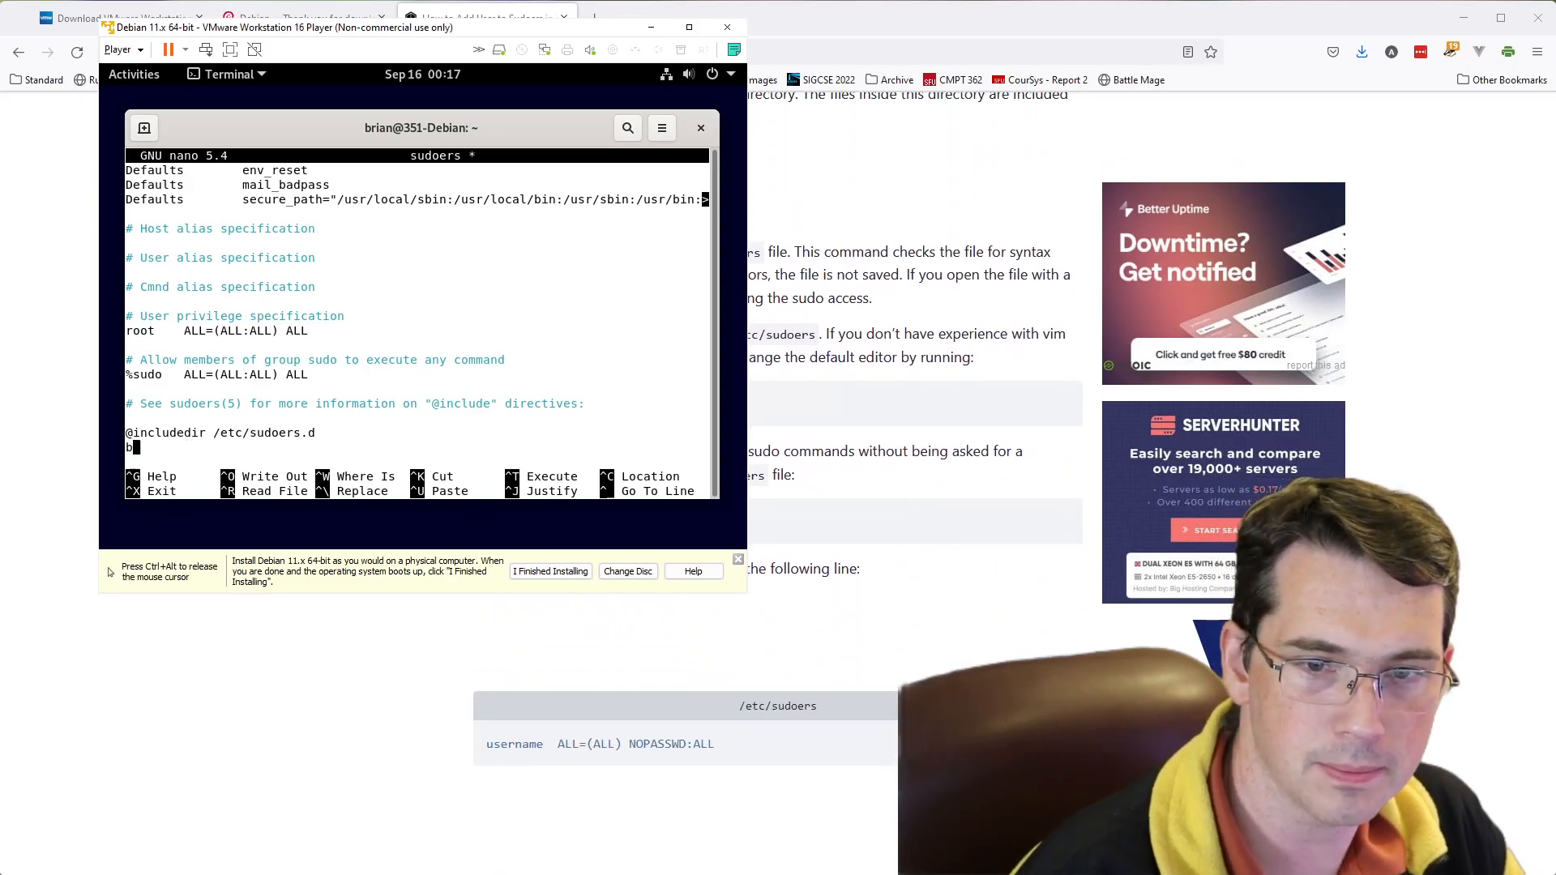
pyautogui.write('rian')
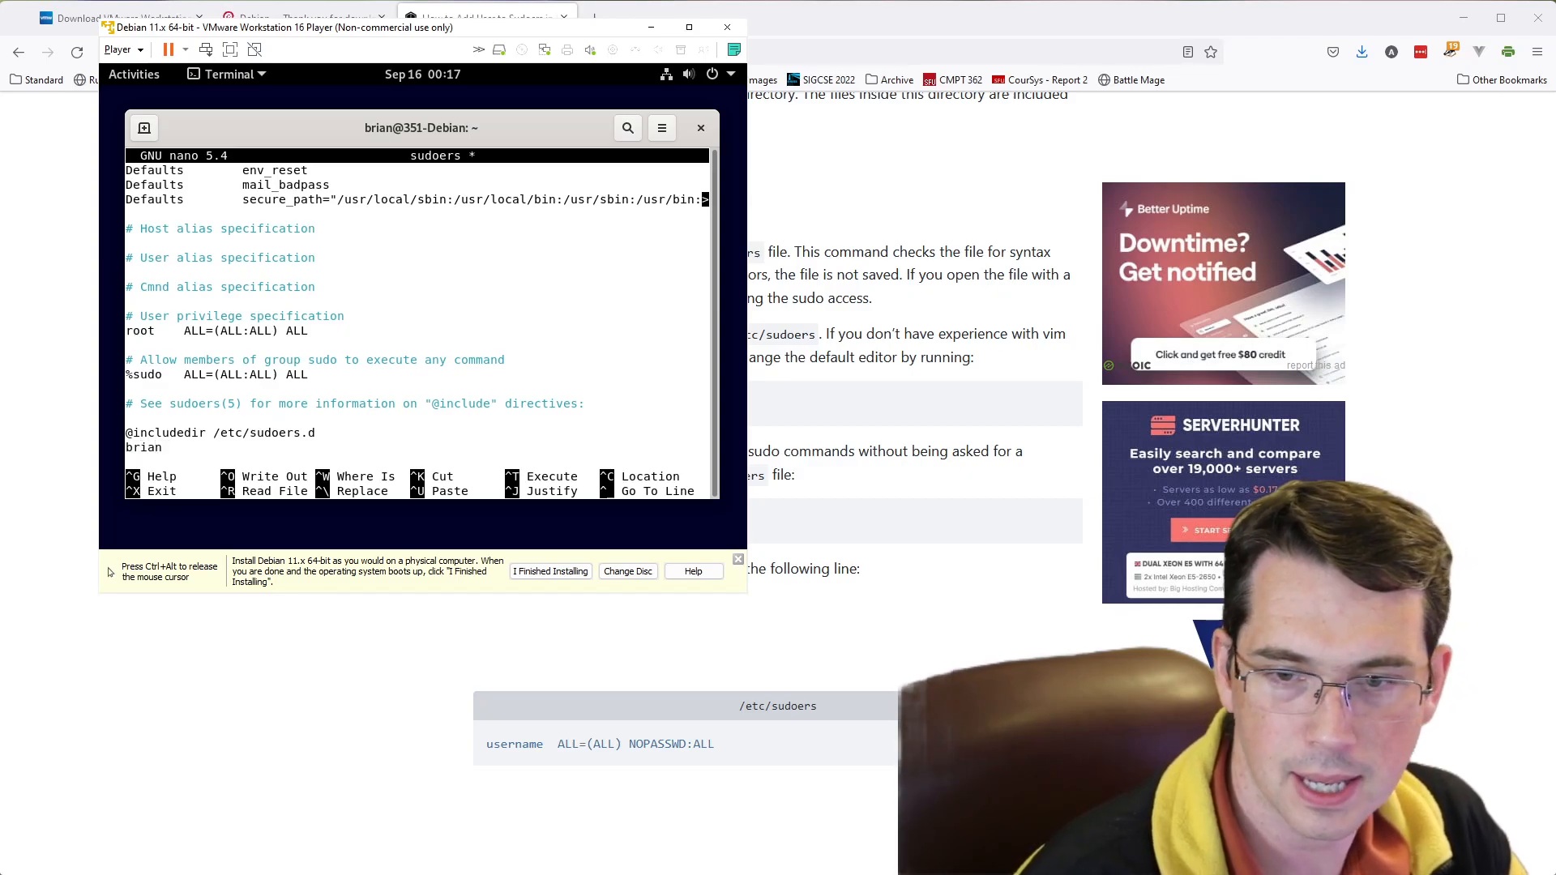
pyautogui.write(' ALL]')
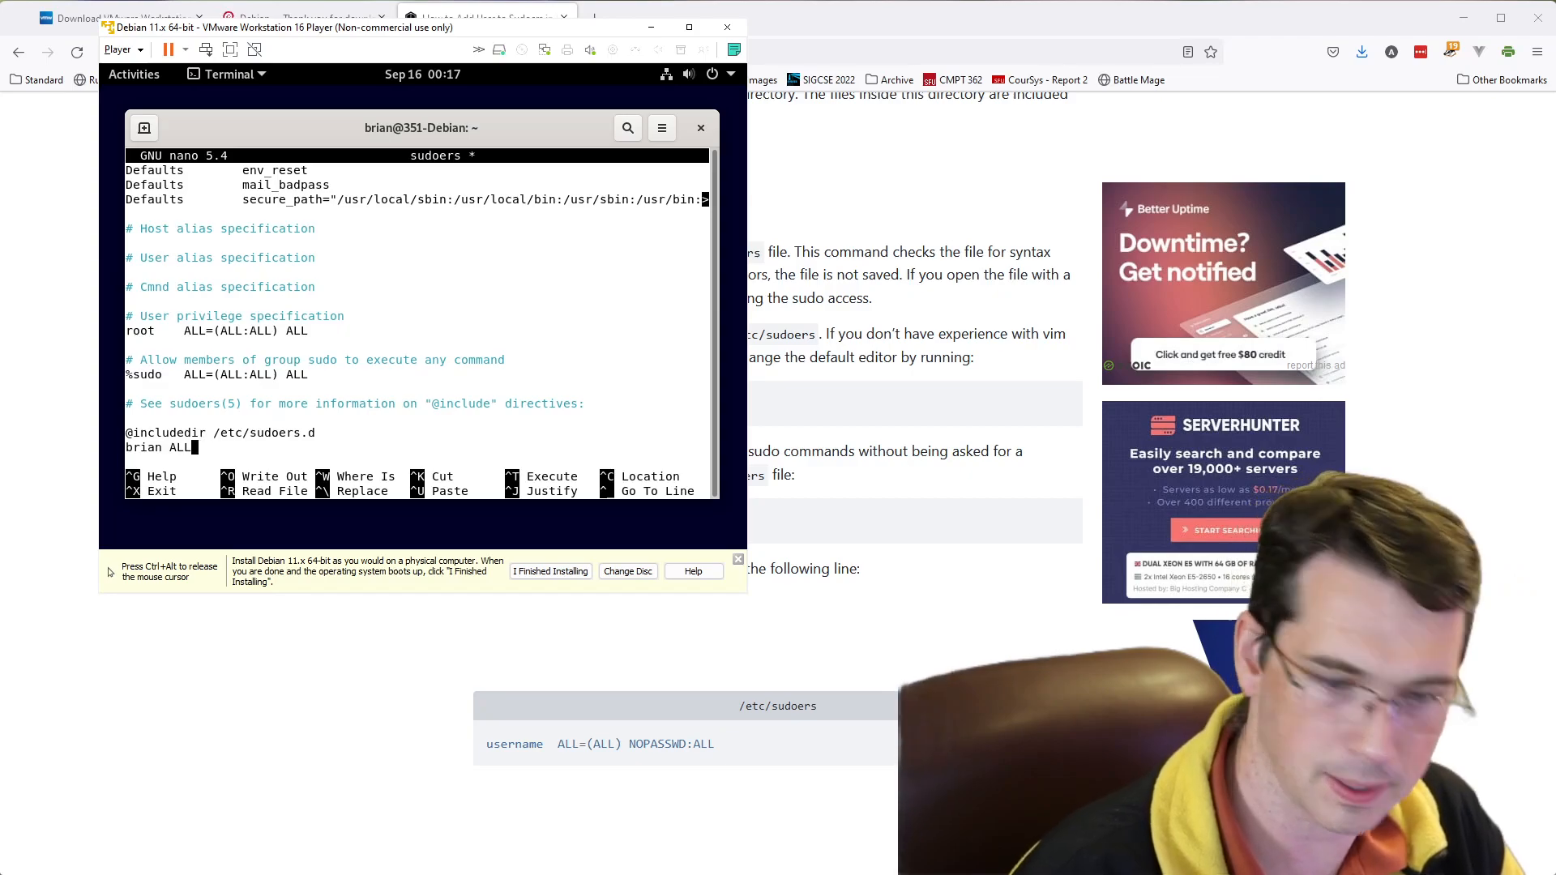
pyautogui.write('=(ALL+')
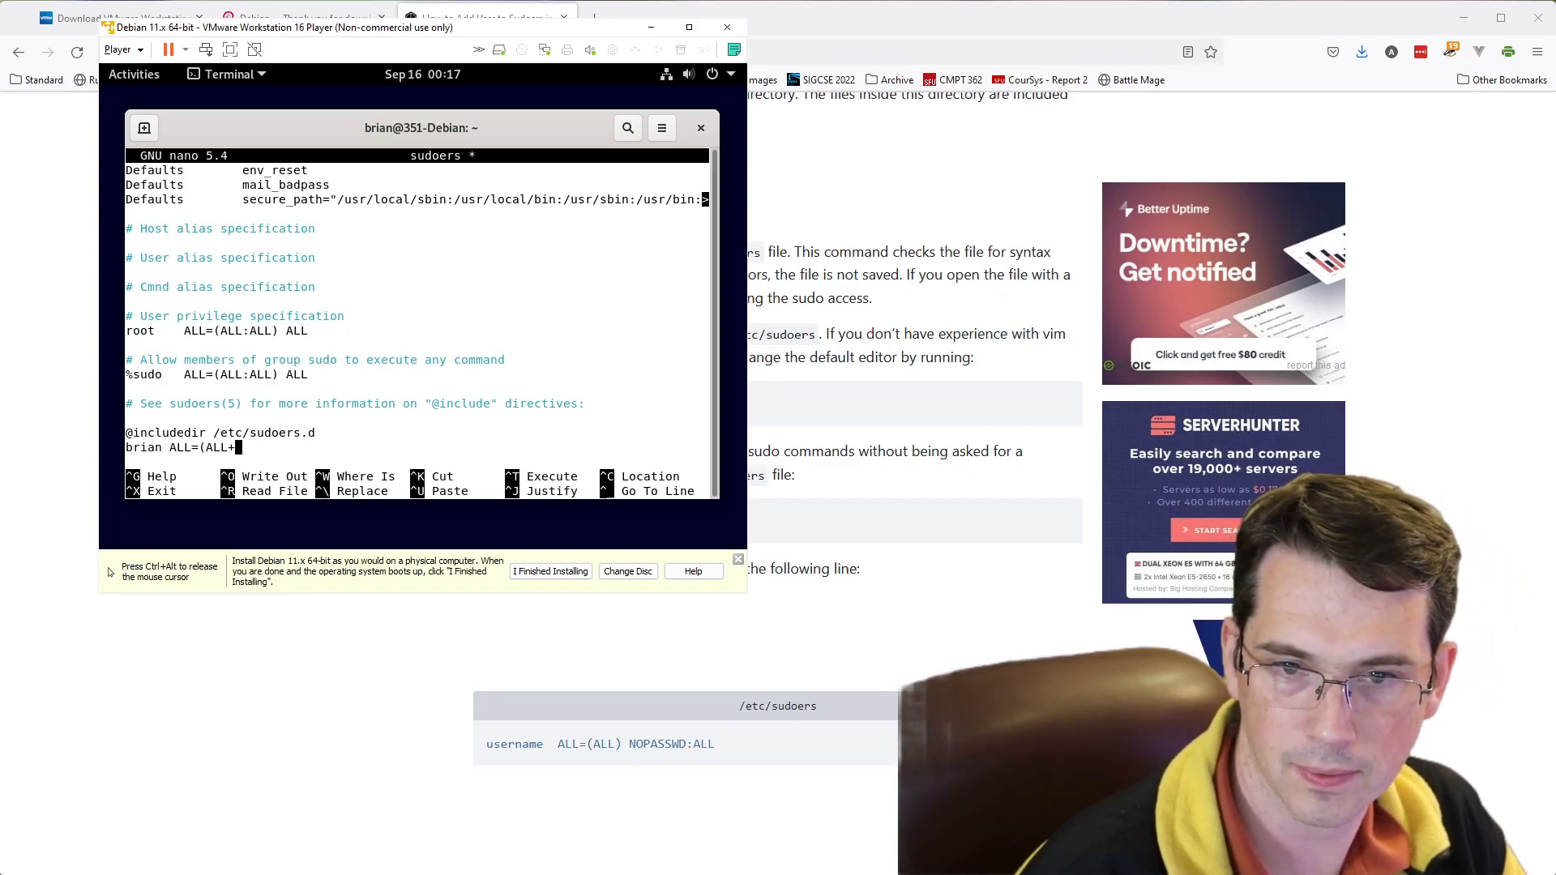
pyautogui.press('BackSpace')
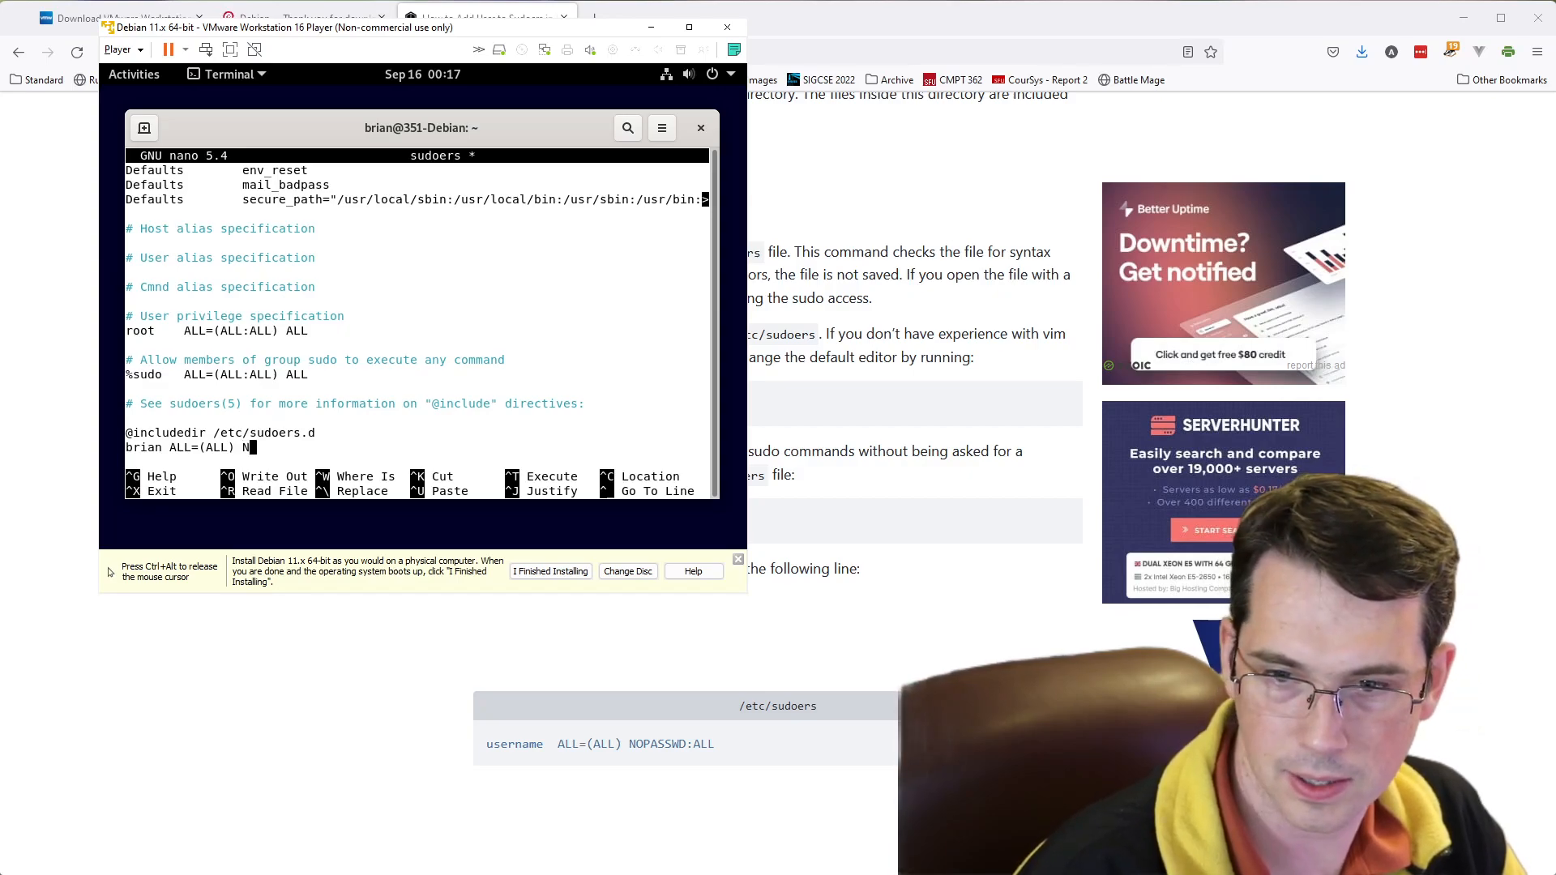
pyautogui.write(') NOPA')
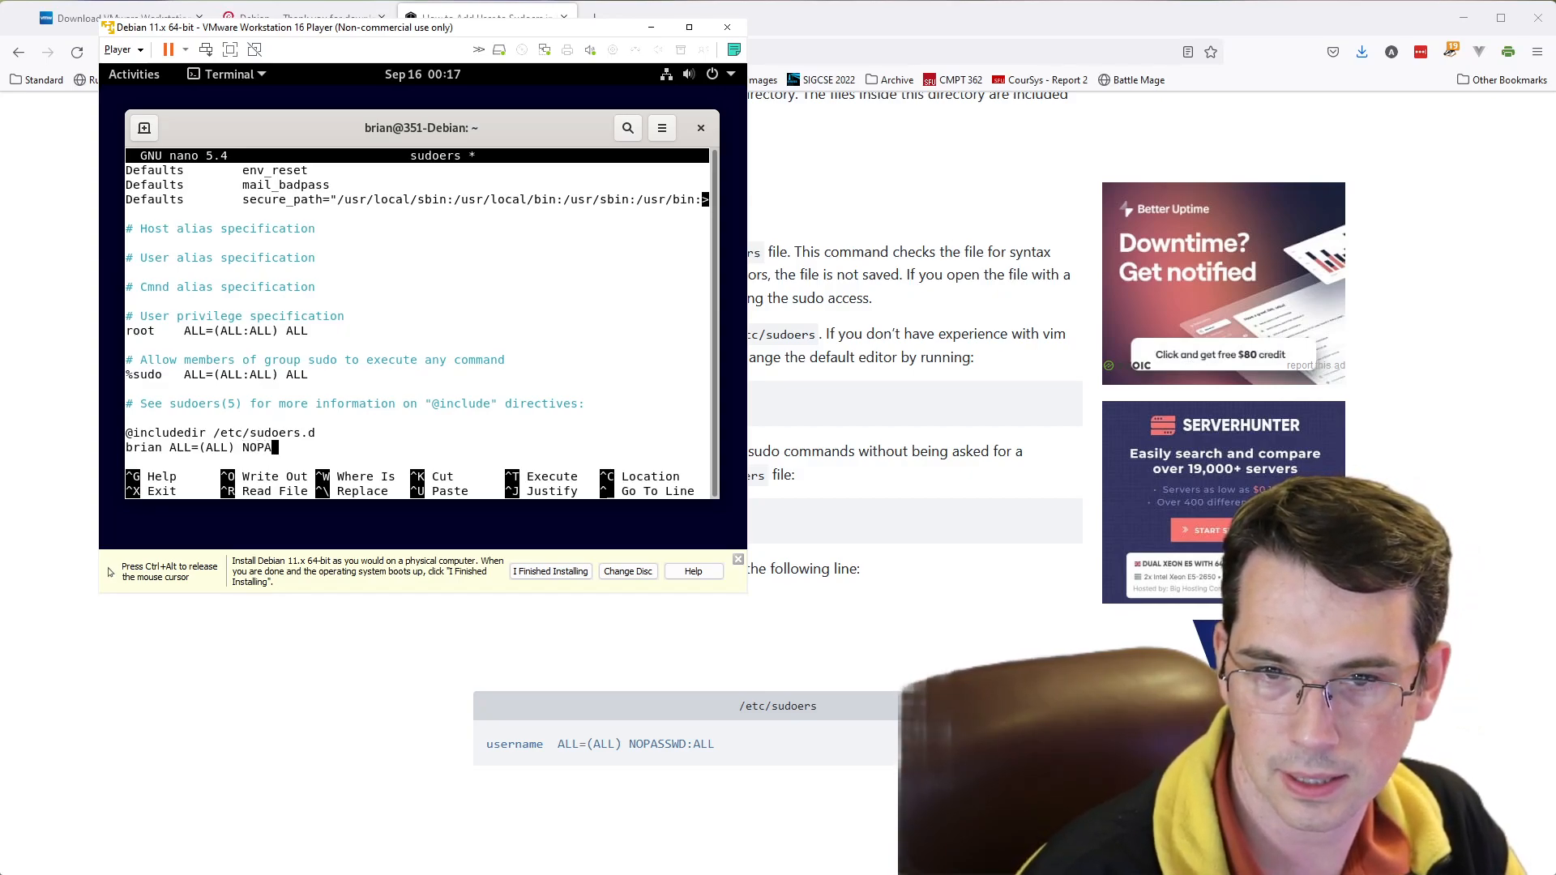
pyautogui.write('SSWD::')
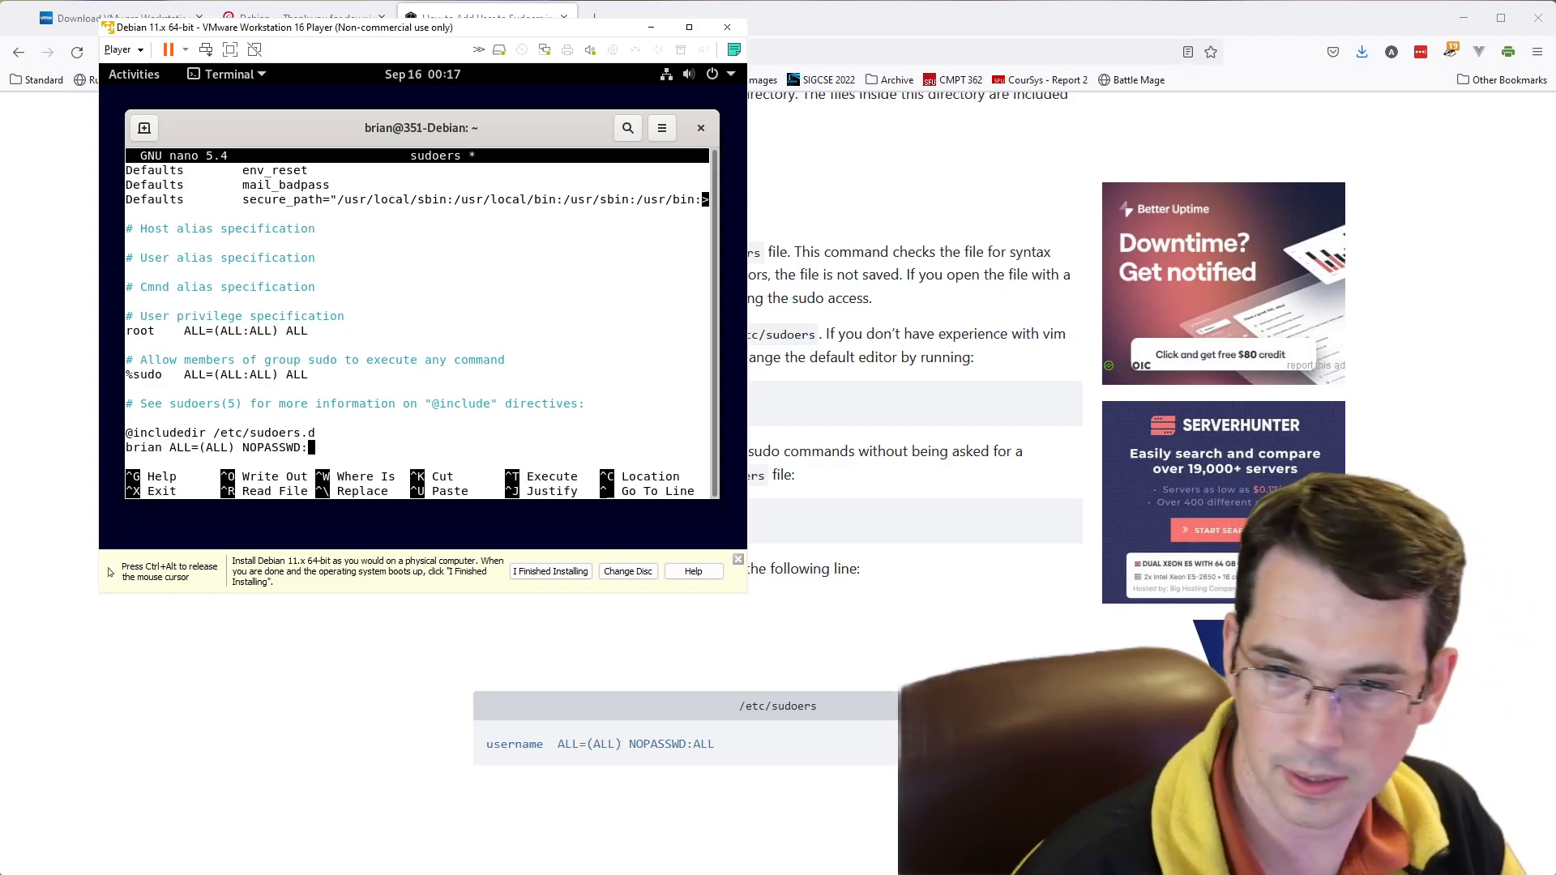
pyautogui.write('ALL')
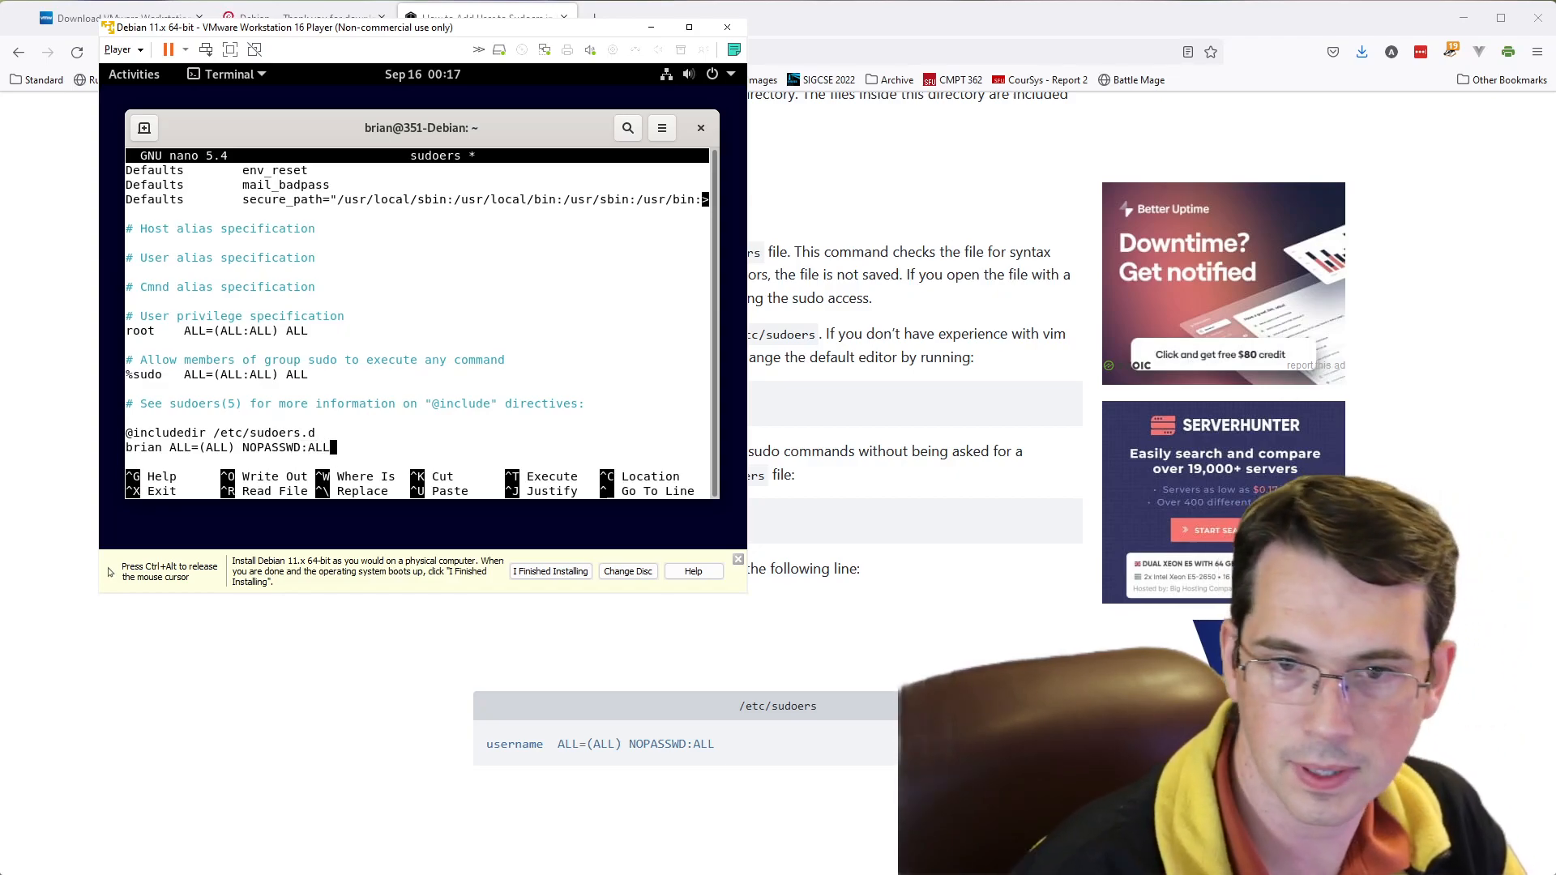
# - Save the modified sudoers file under the same name and exit nano
pyautogui.hotkey('ctrl', 'alt')
pyautogui.scroll(-3, 554, 702)
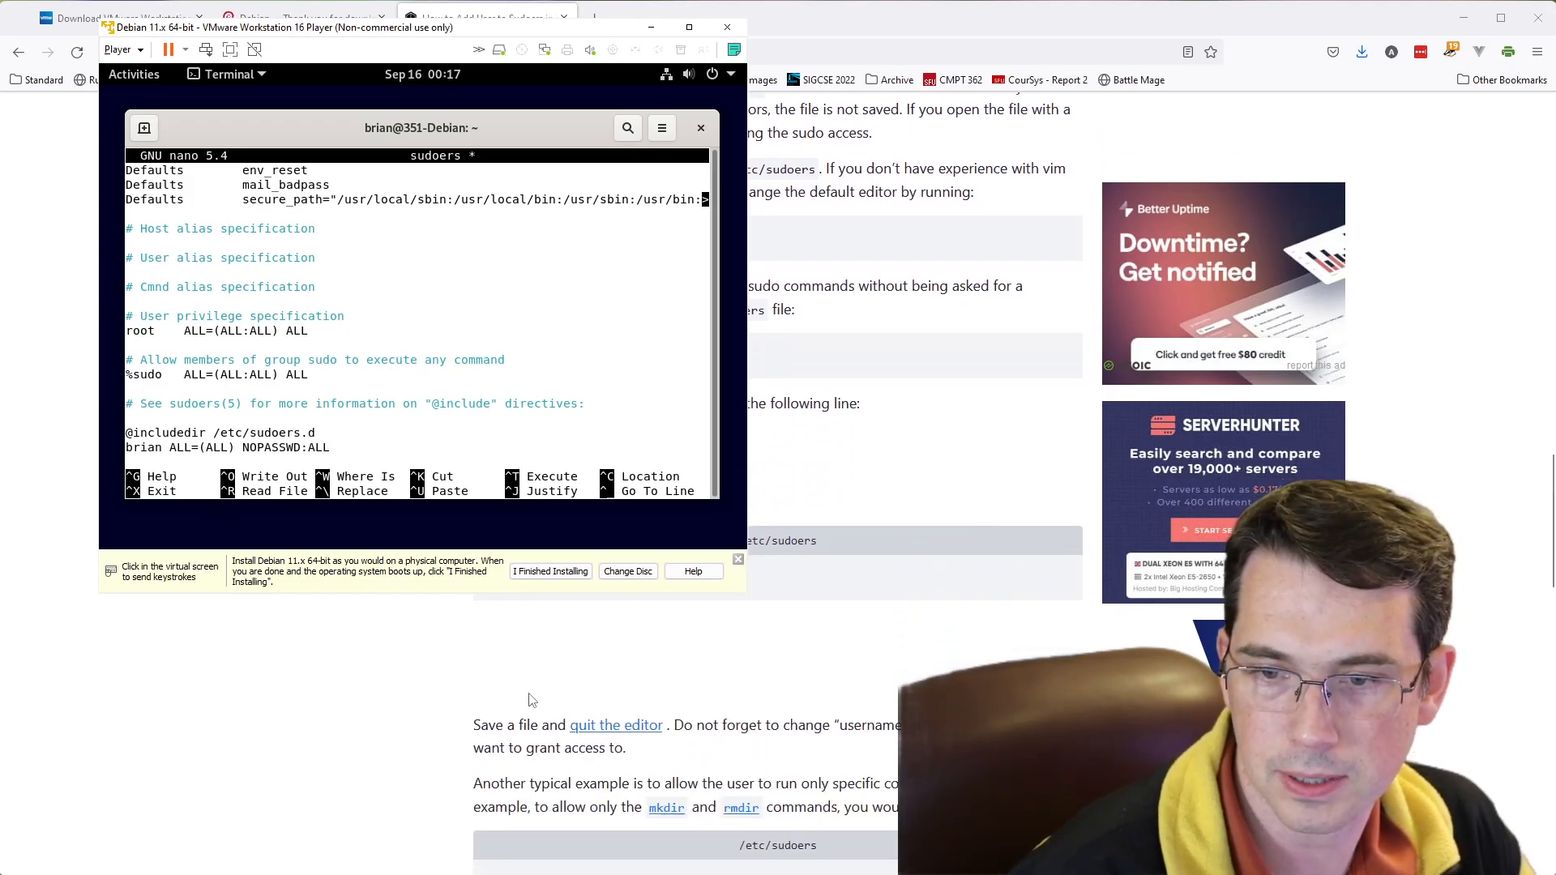
pyautogui.click(420, 424)
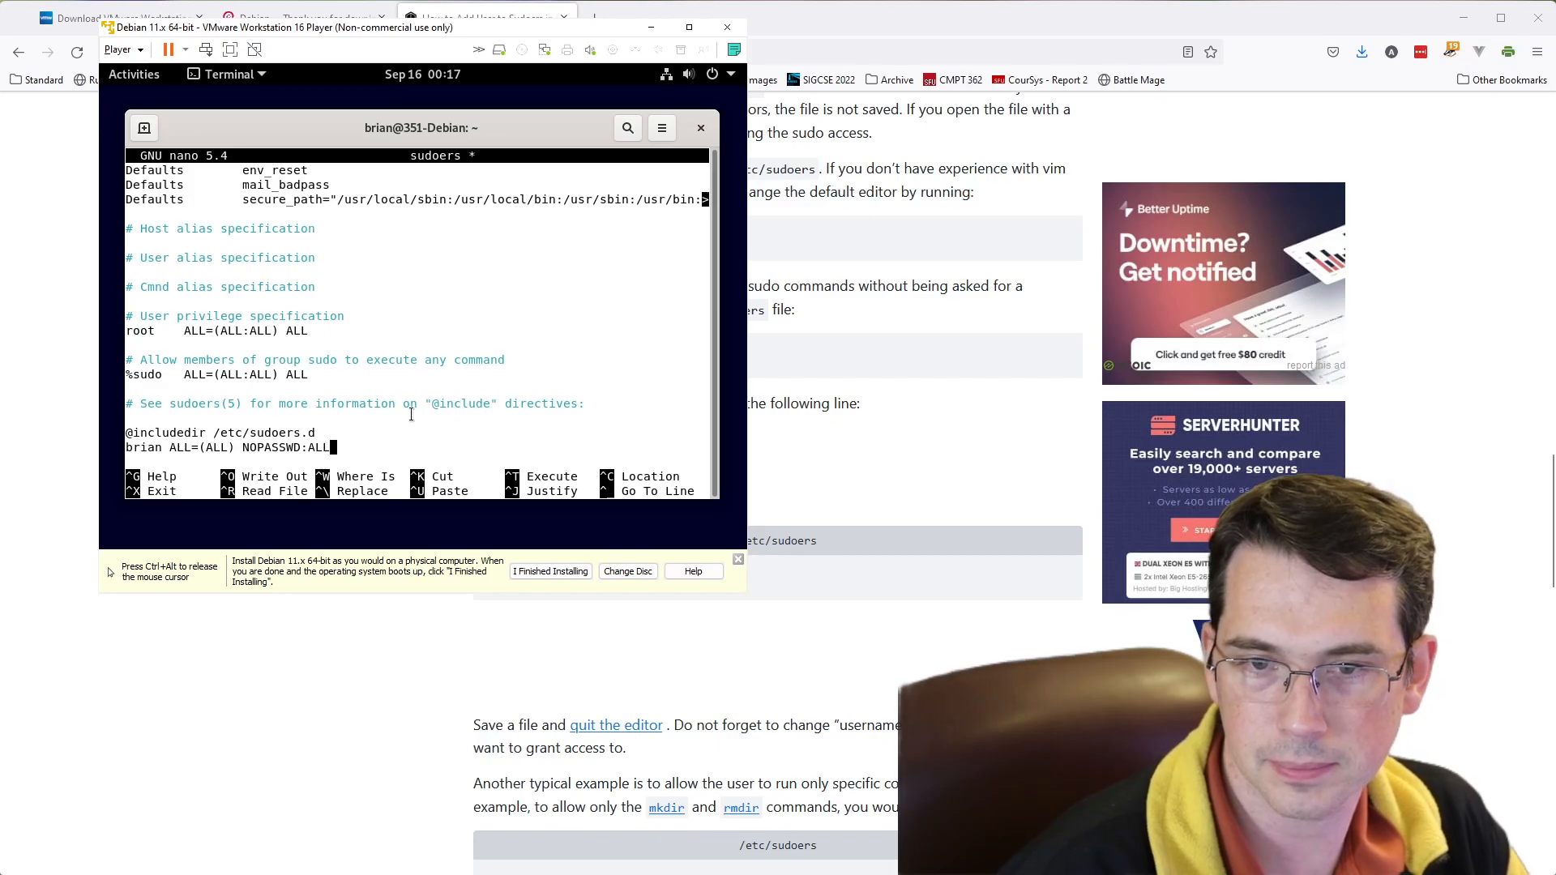
pyautogui.press('Left')
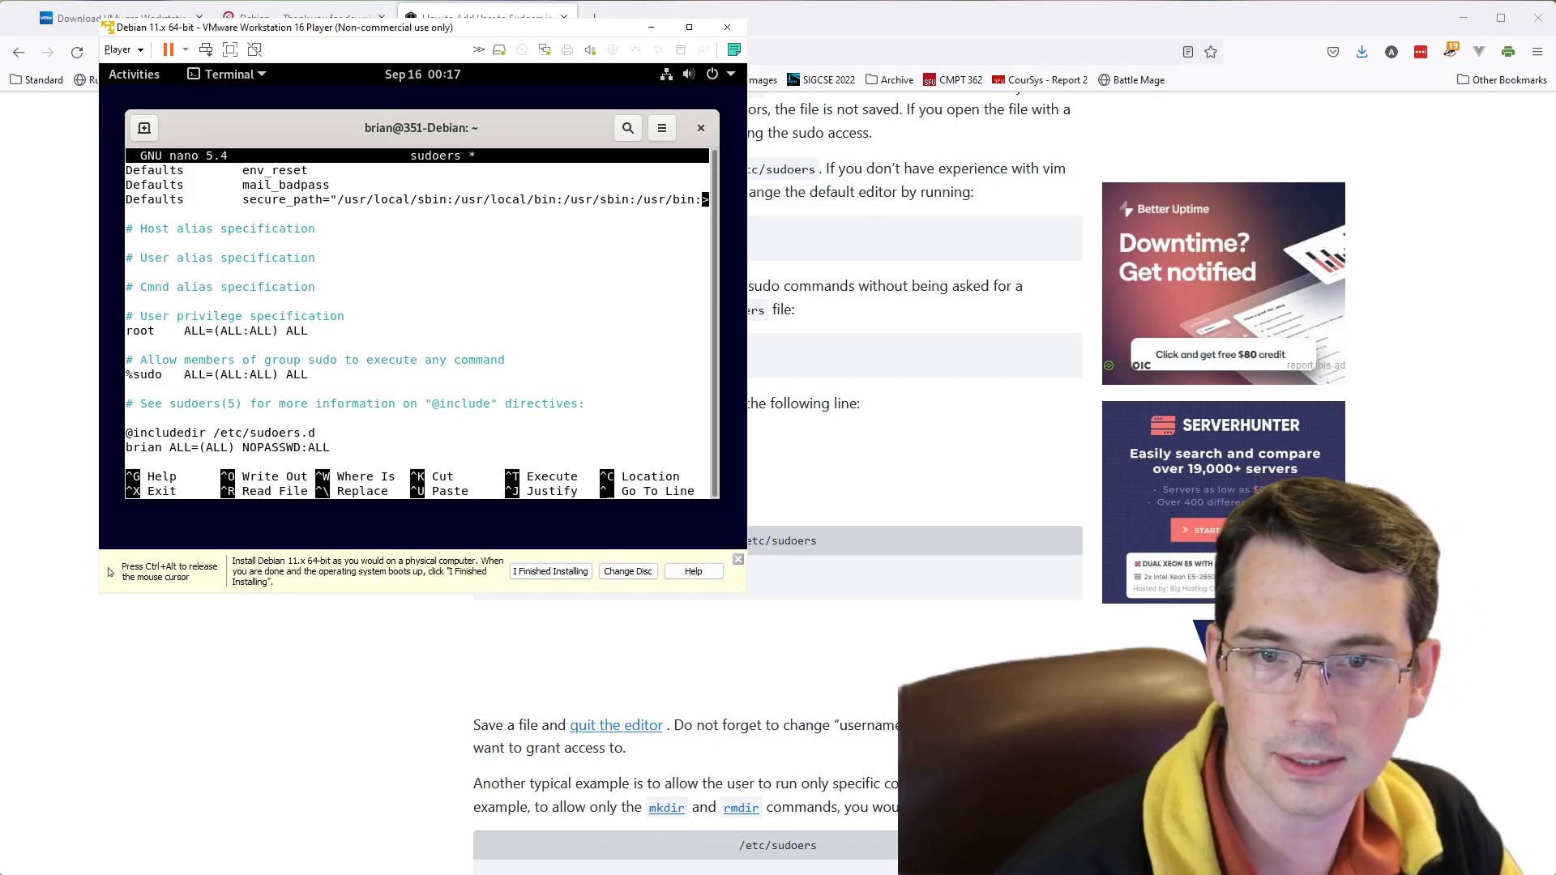
pyautogui.hotkey('ctrl', 'x')
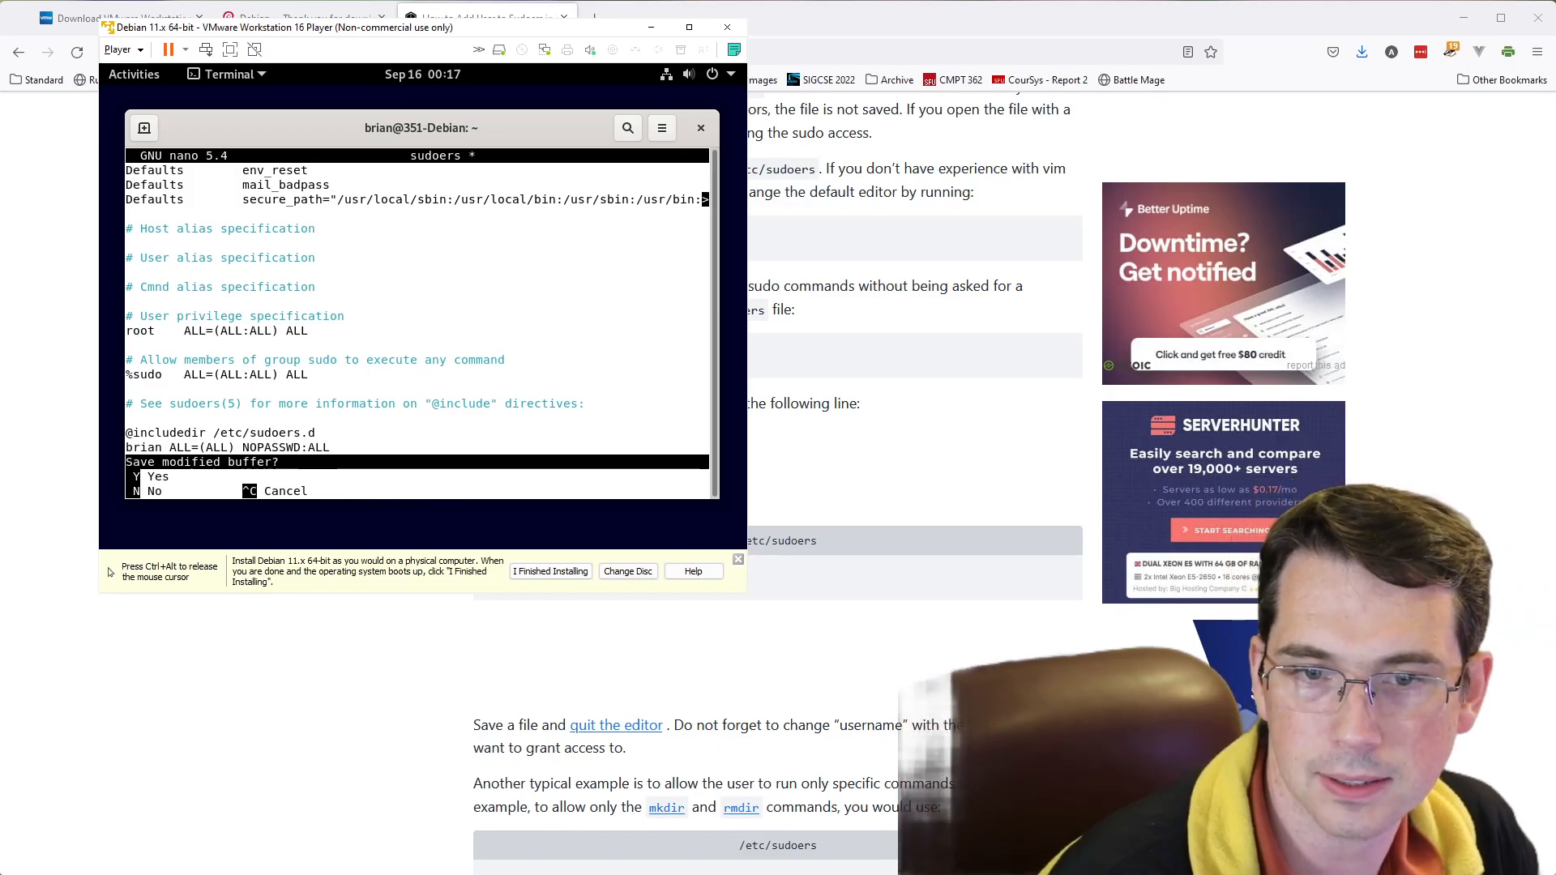
pyautogui.press('y')
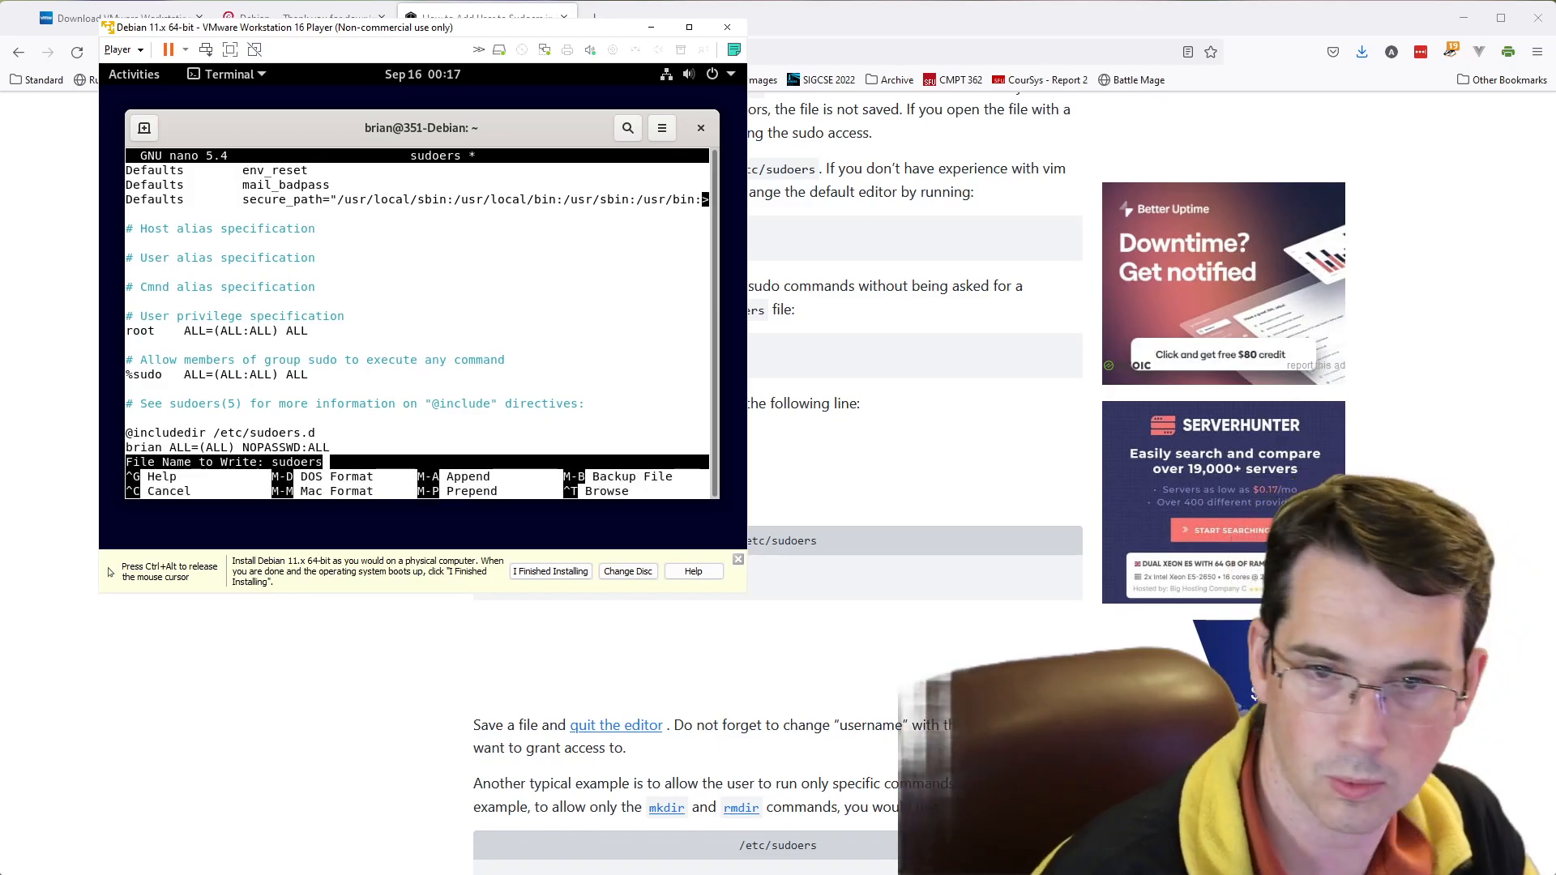
pyautogui.press('Return')
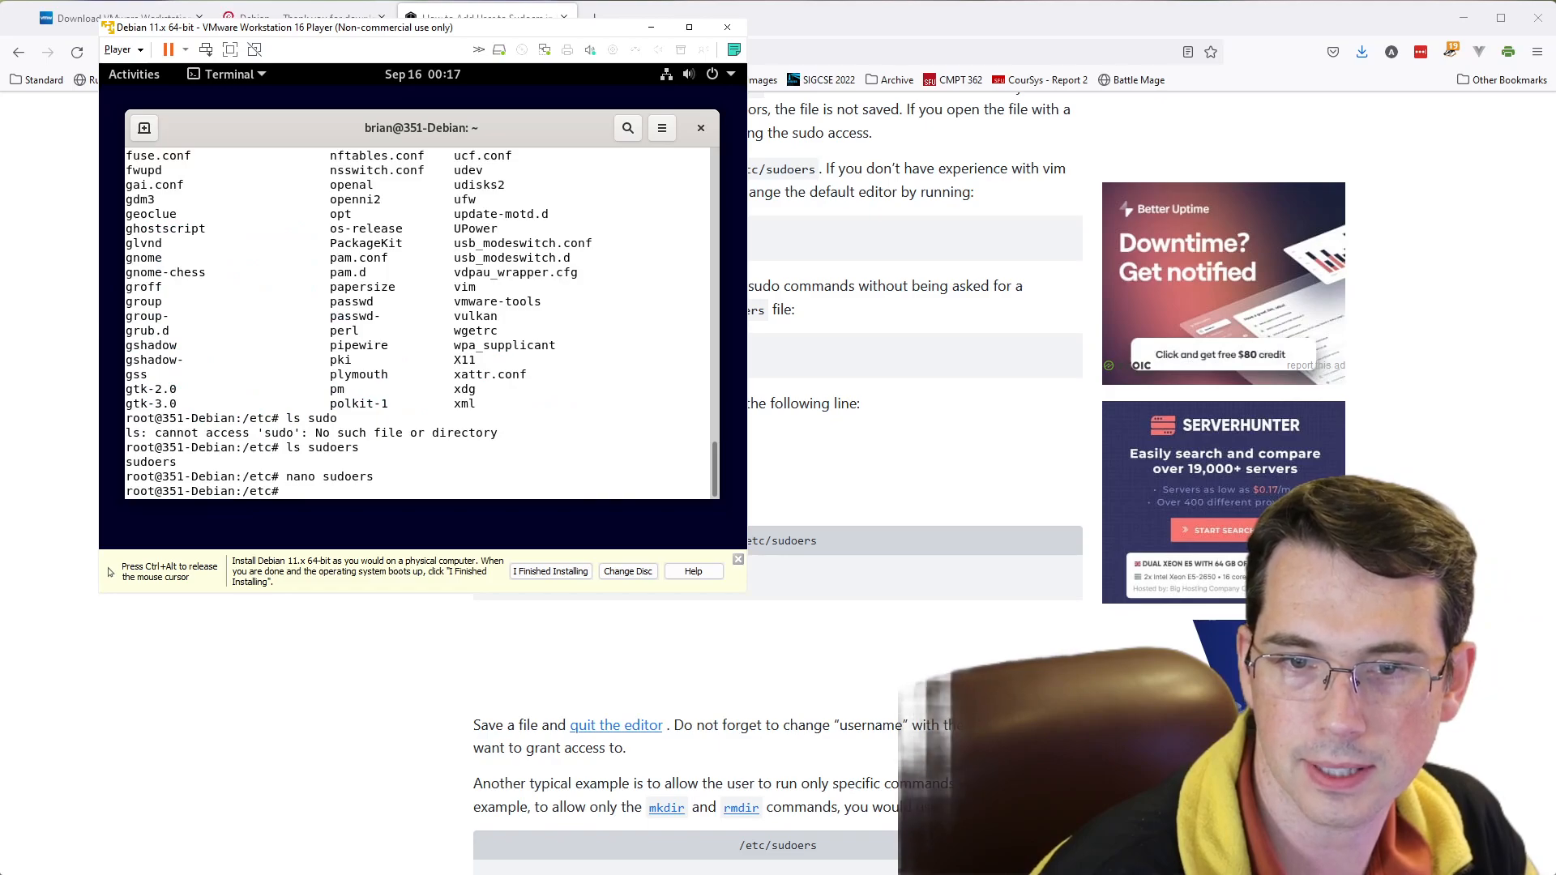
# - Leave the root shell and test the regular user's privileges with sudo ls
pyautogui.scroll(-3, 532, 625)
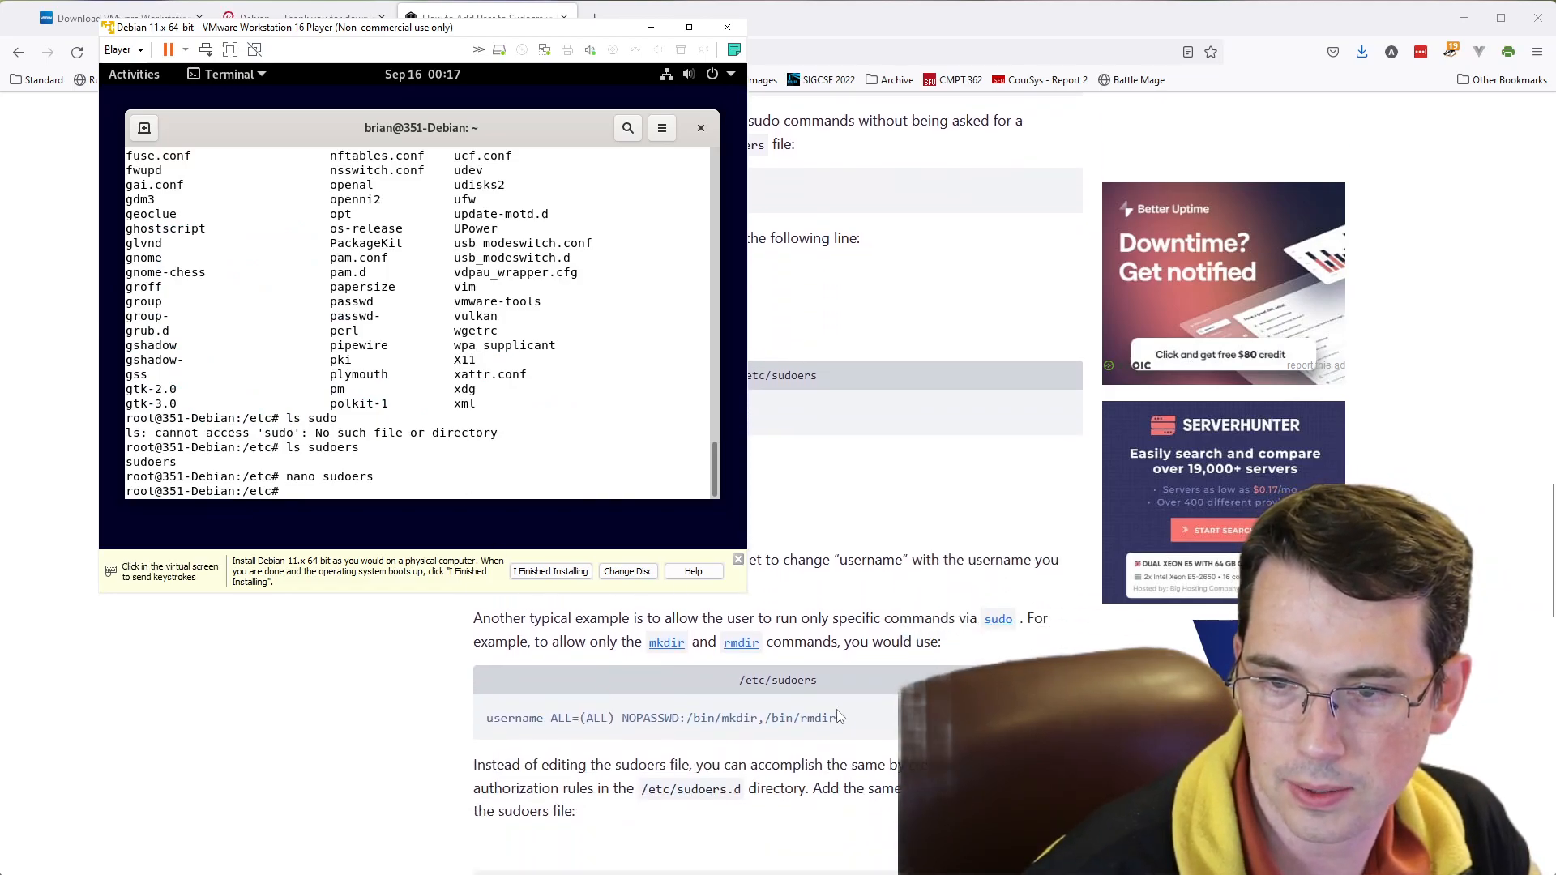
pyautogui.scroll(-3, 839, 716)
pyautogui.scroll(-2, 799, 726)
pyautogui.scroll(1, 708, 709)
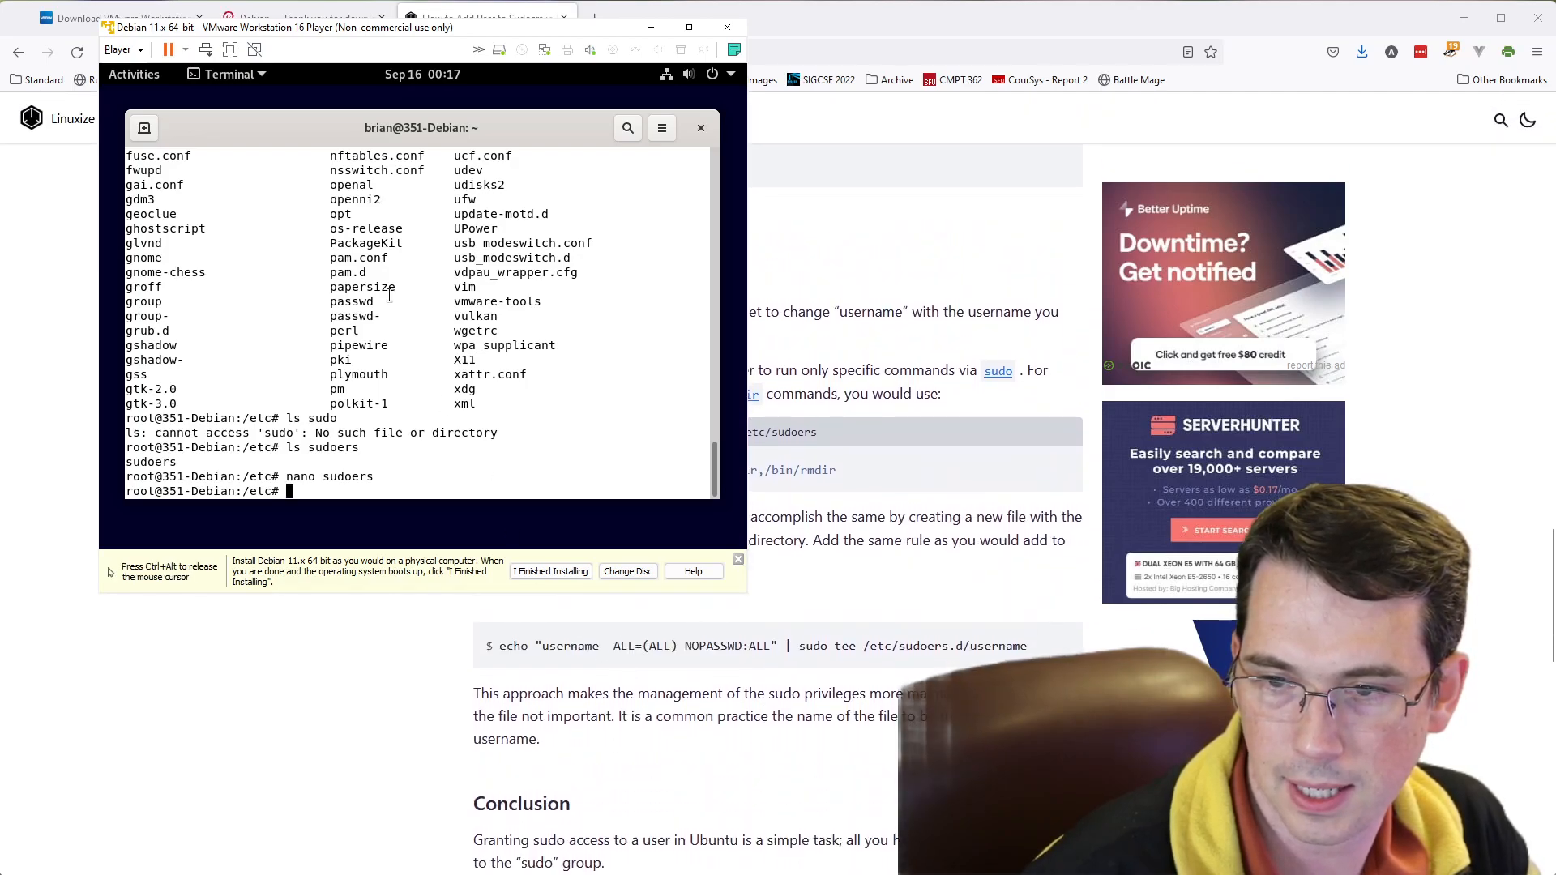
pyautogui.write('exit')
pyautogui.press('Return')
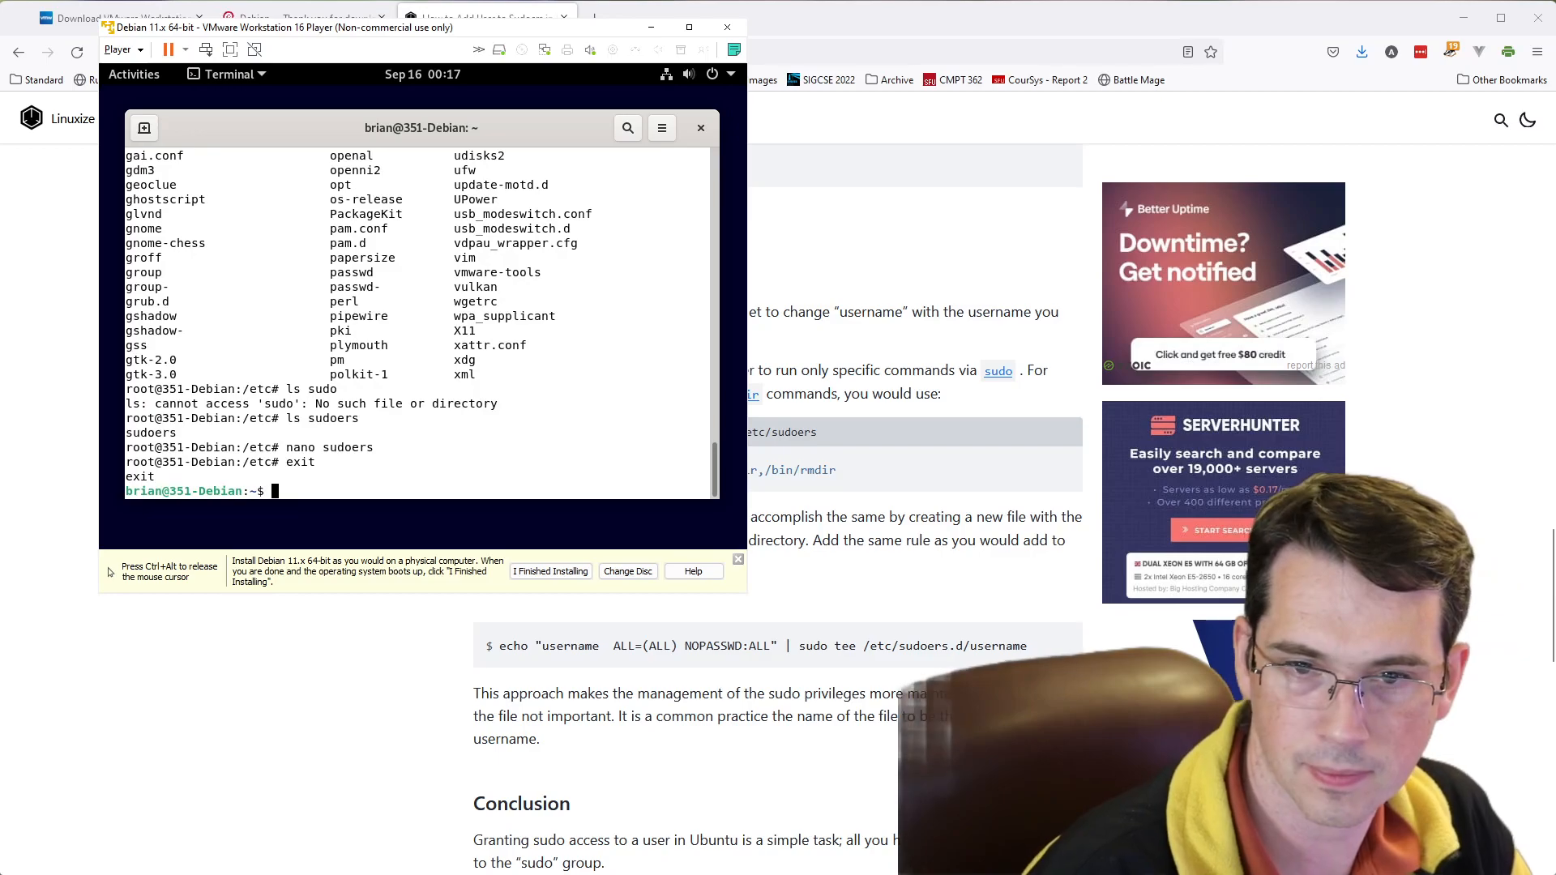
pyautogui.write('sudo ls')
pyautogui.press('Return')
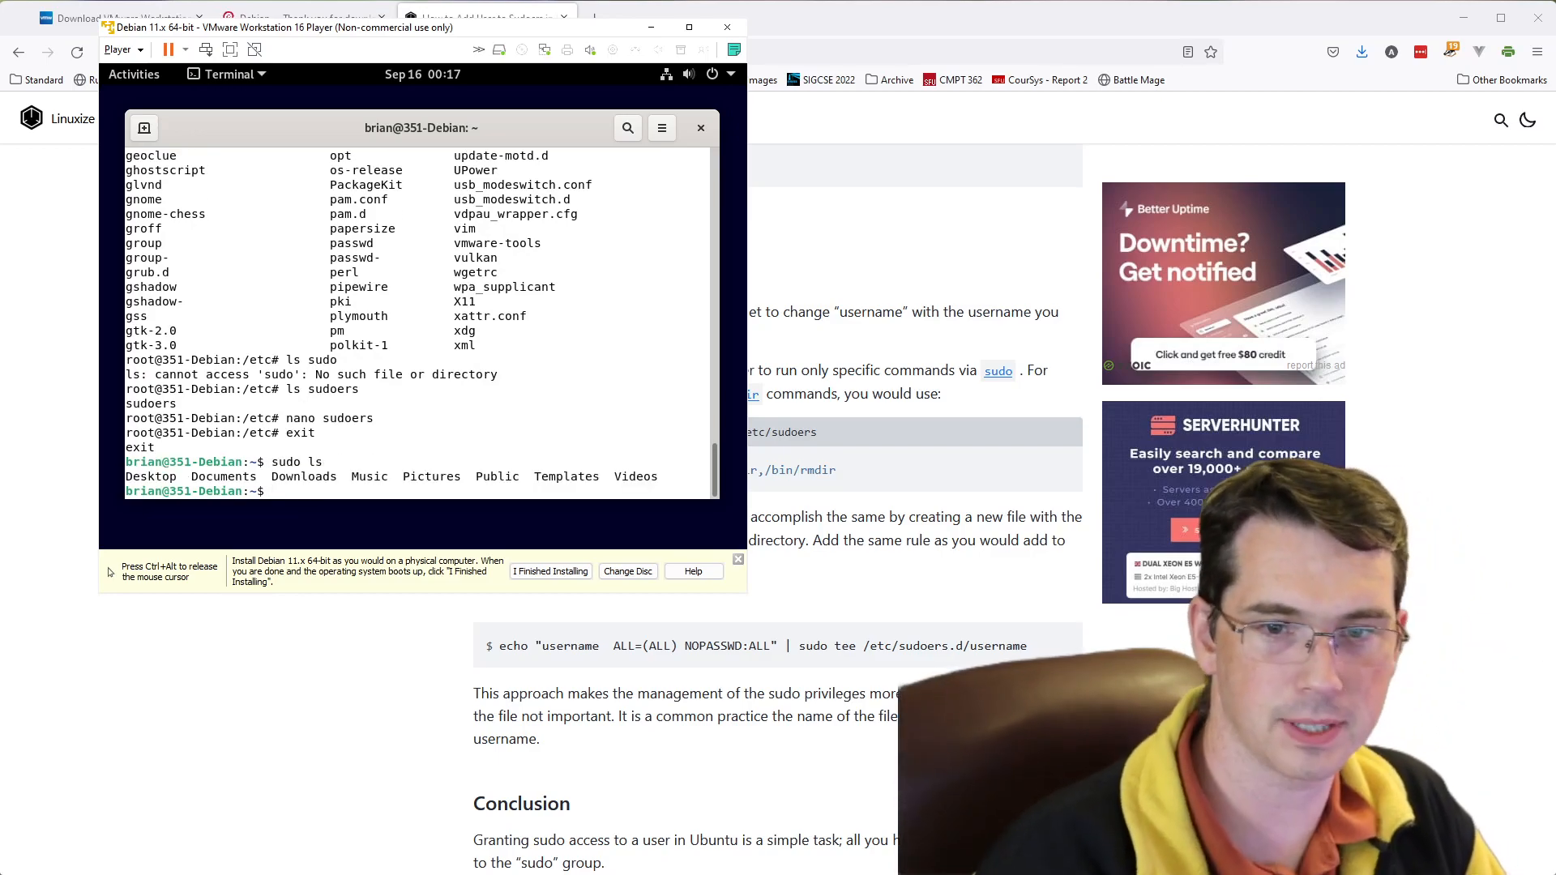
# - Update the package lists as the regular user with sudo apt-get update
pyautogui.write('sudo')
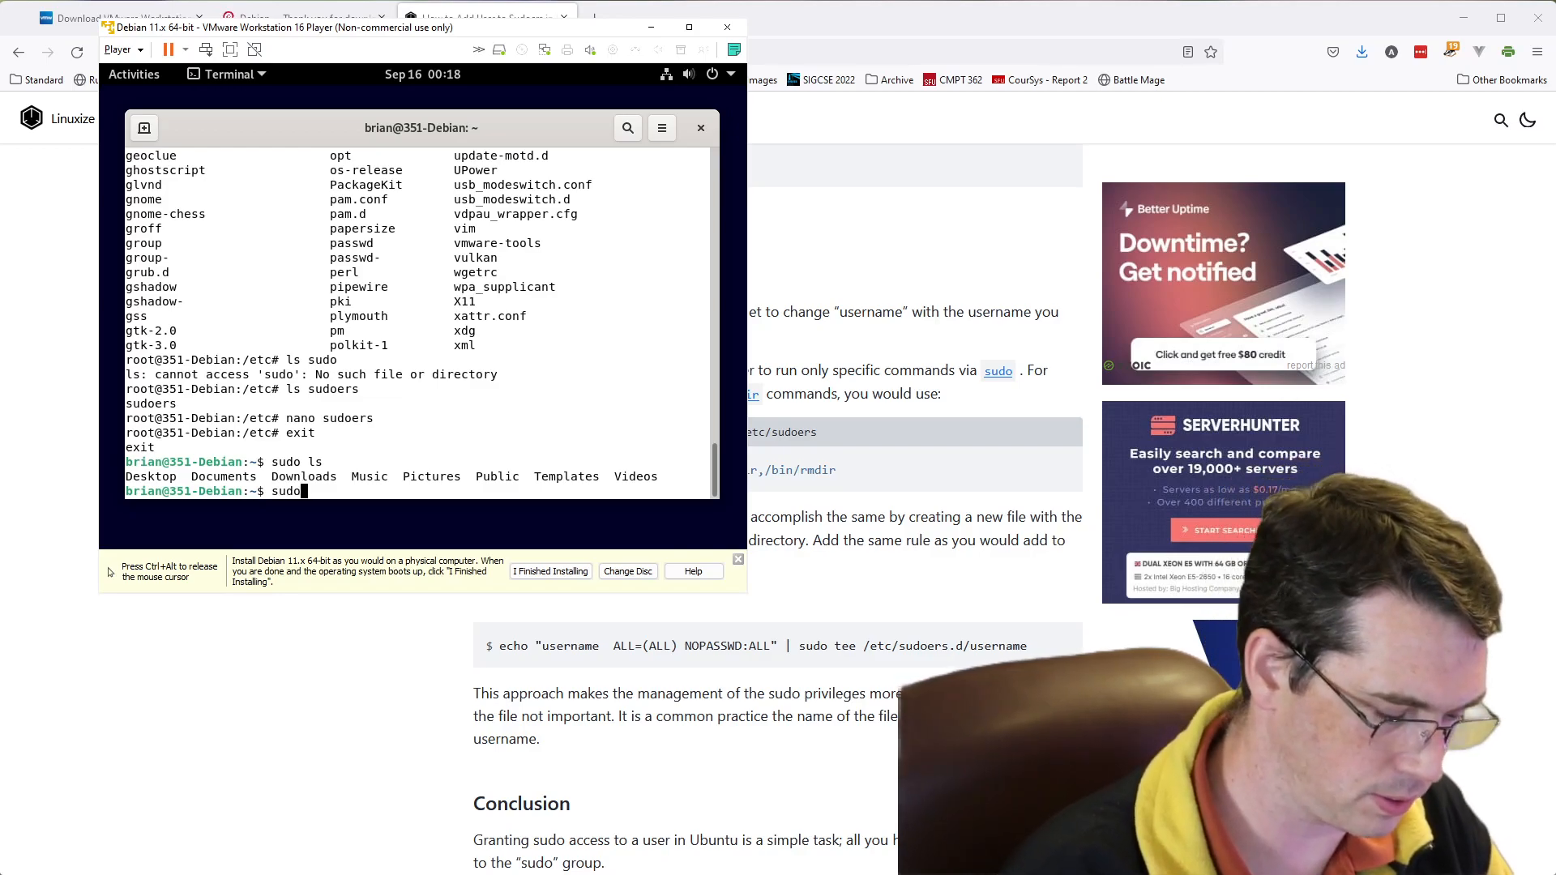
pyautogui.write(' apt-get update')
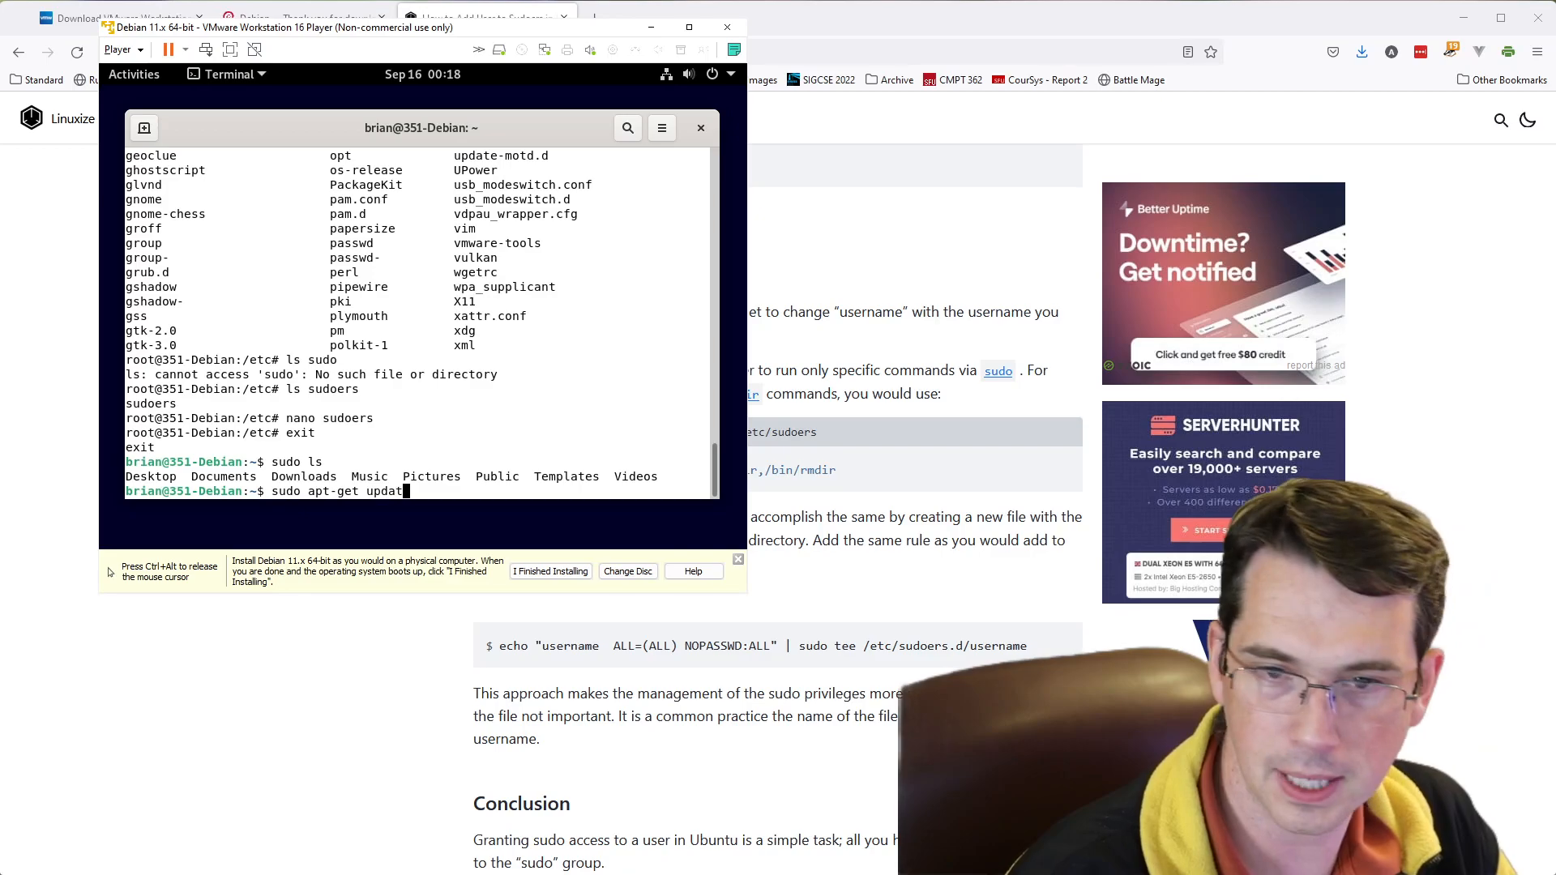
pyautogui.press('Return')
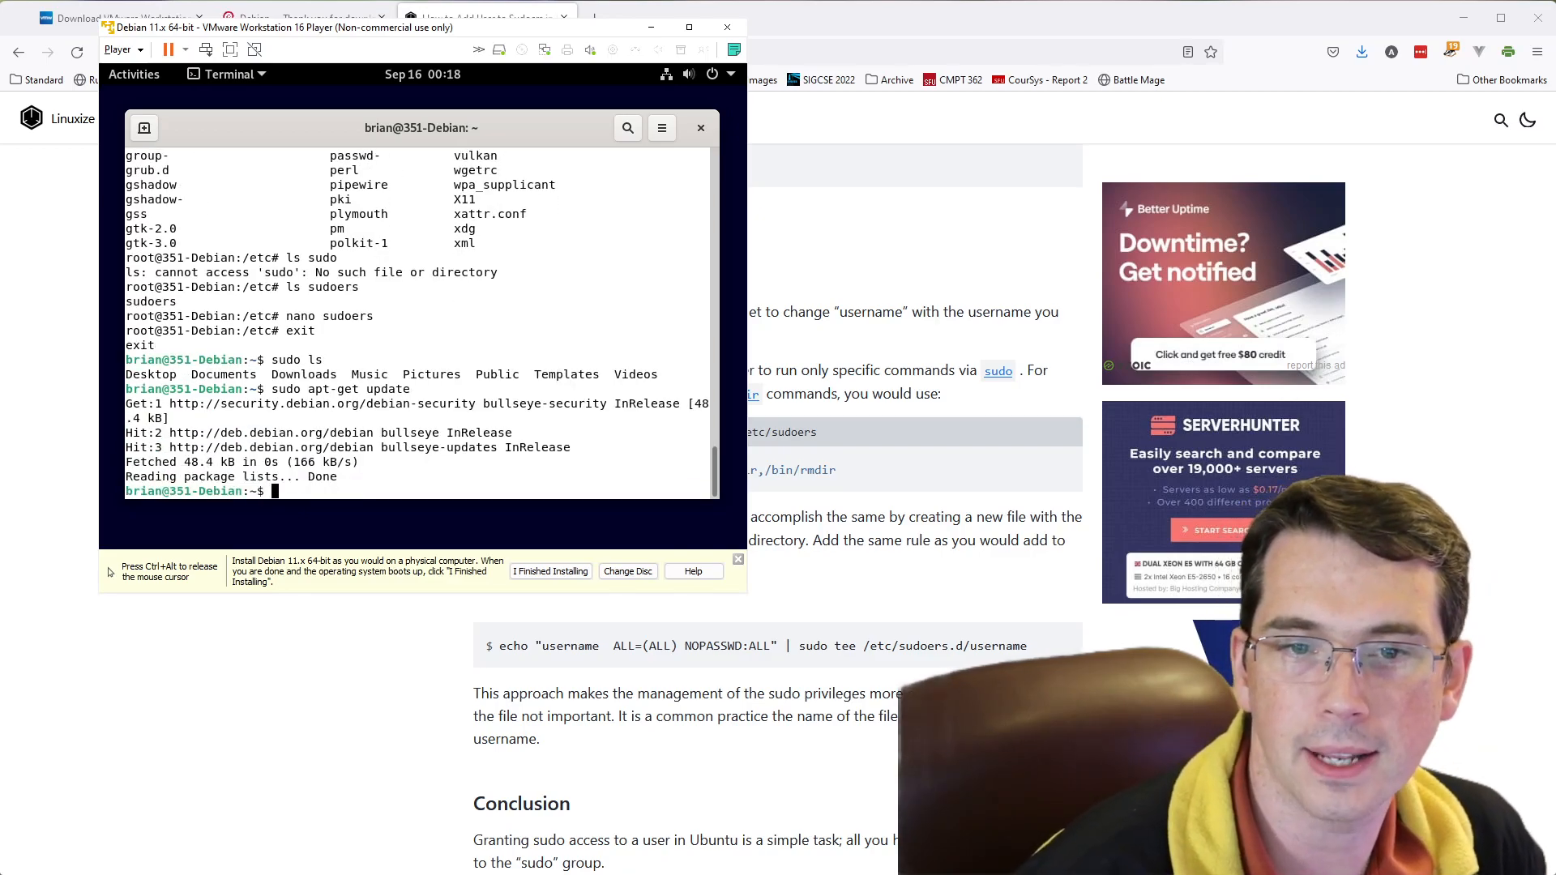
# - Upgrade the installed Debian packages with sudo apt-get upgrade
pyautogui.press('Up')
pyautogui.press('BackSpace')
pyautogui.press('BackSpace')
pyautogui.press('BackSpace')
pyautogui.press('BackSpace')
pyautogui.press('BackSpace')
pyautogui.press('BackSpace')
pyautogui.write('upgrade')
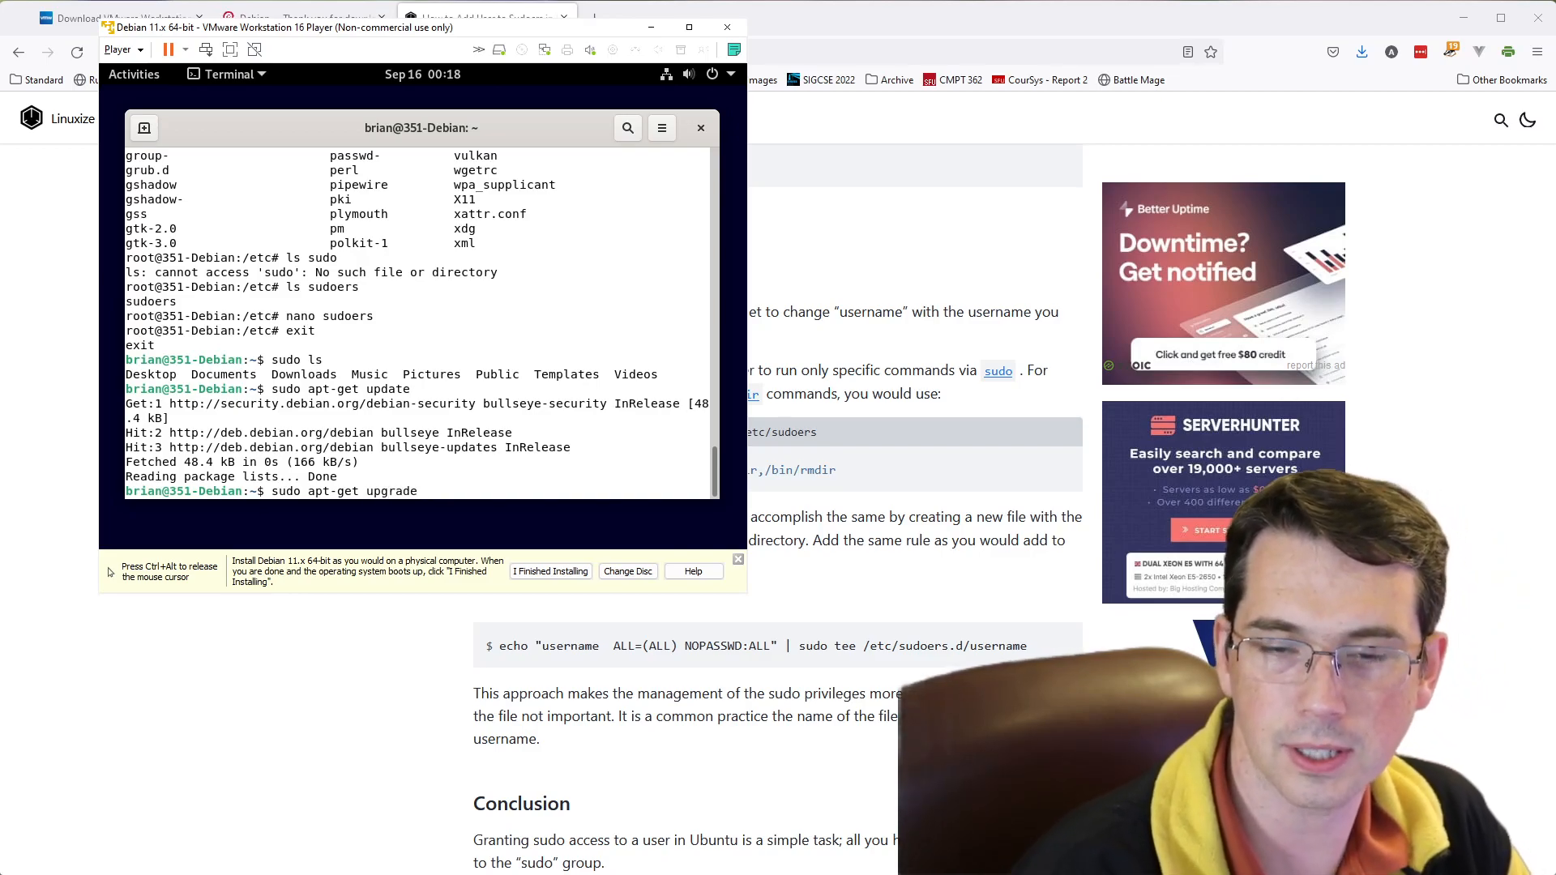
pyautogui.press('Return')
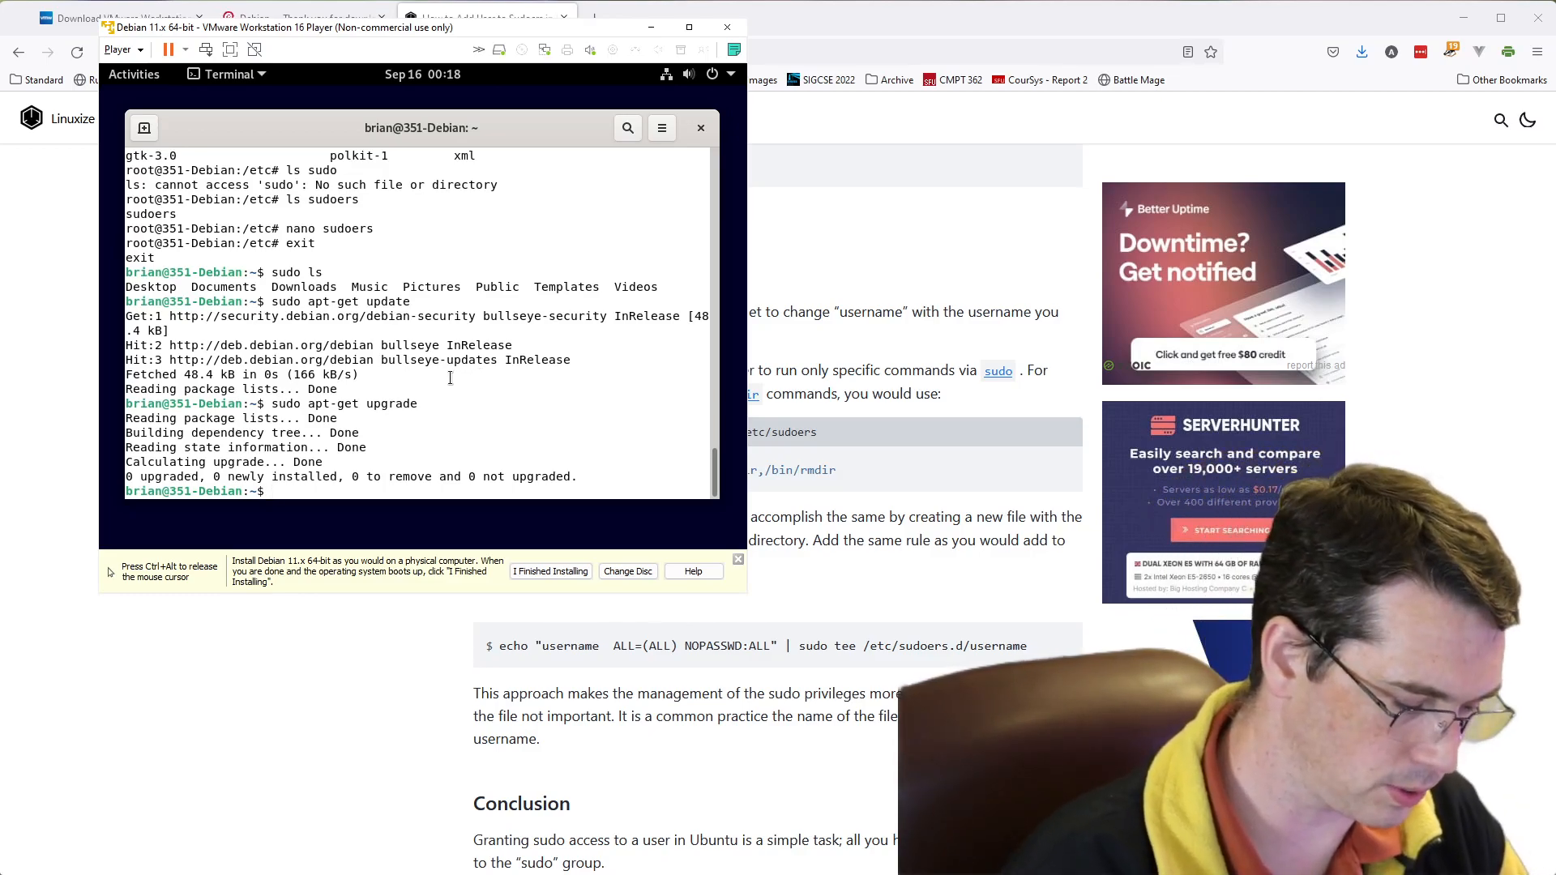
# - Install Git and its additional packages with sudo apt-get install git, accepting the default answer to continue
pyautogui.write('sudo')
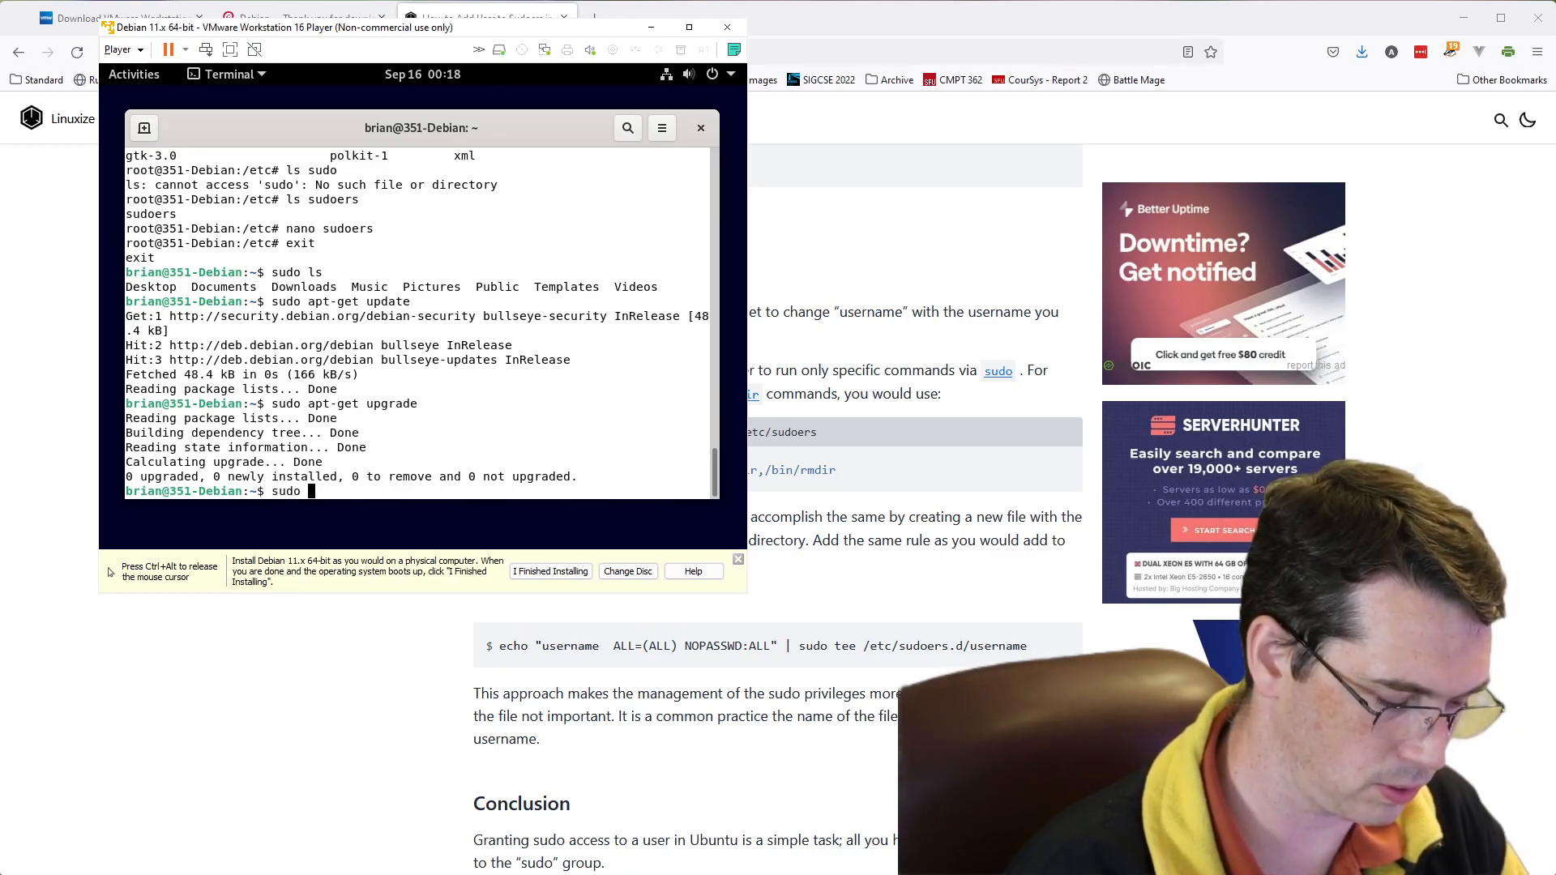
pyautogui.write(' apt-get')
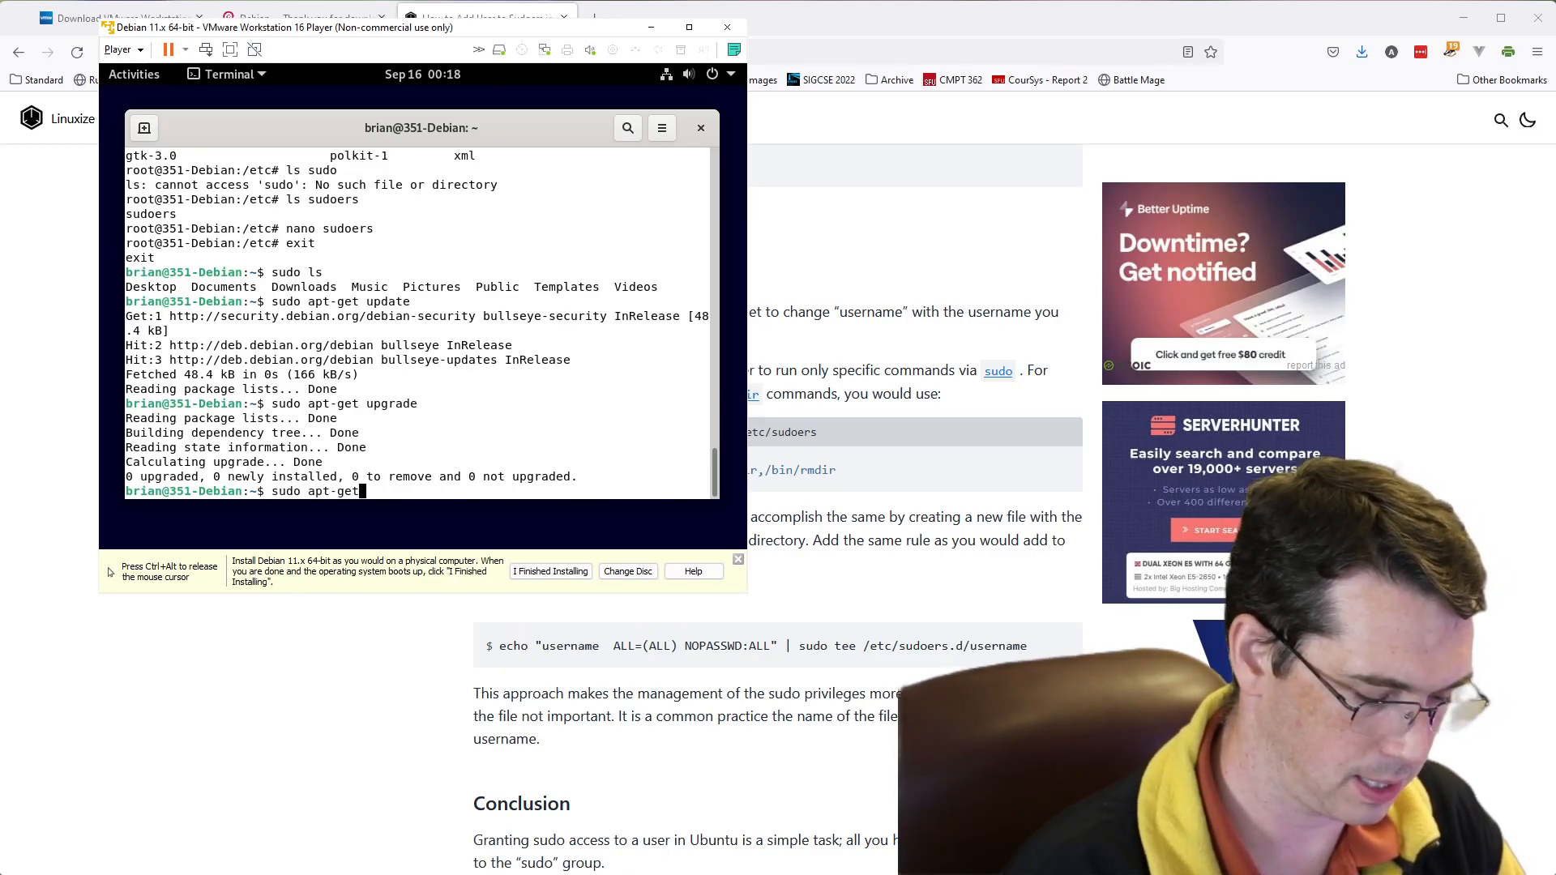
pyautogui.write(' install git')
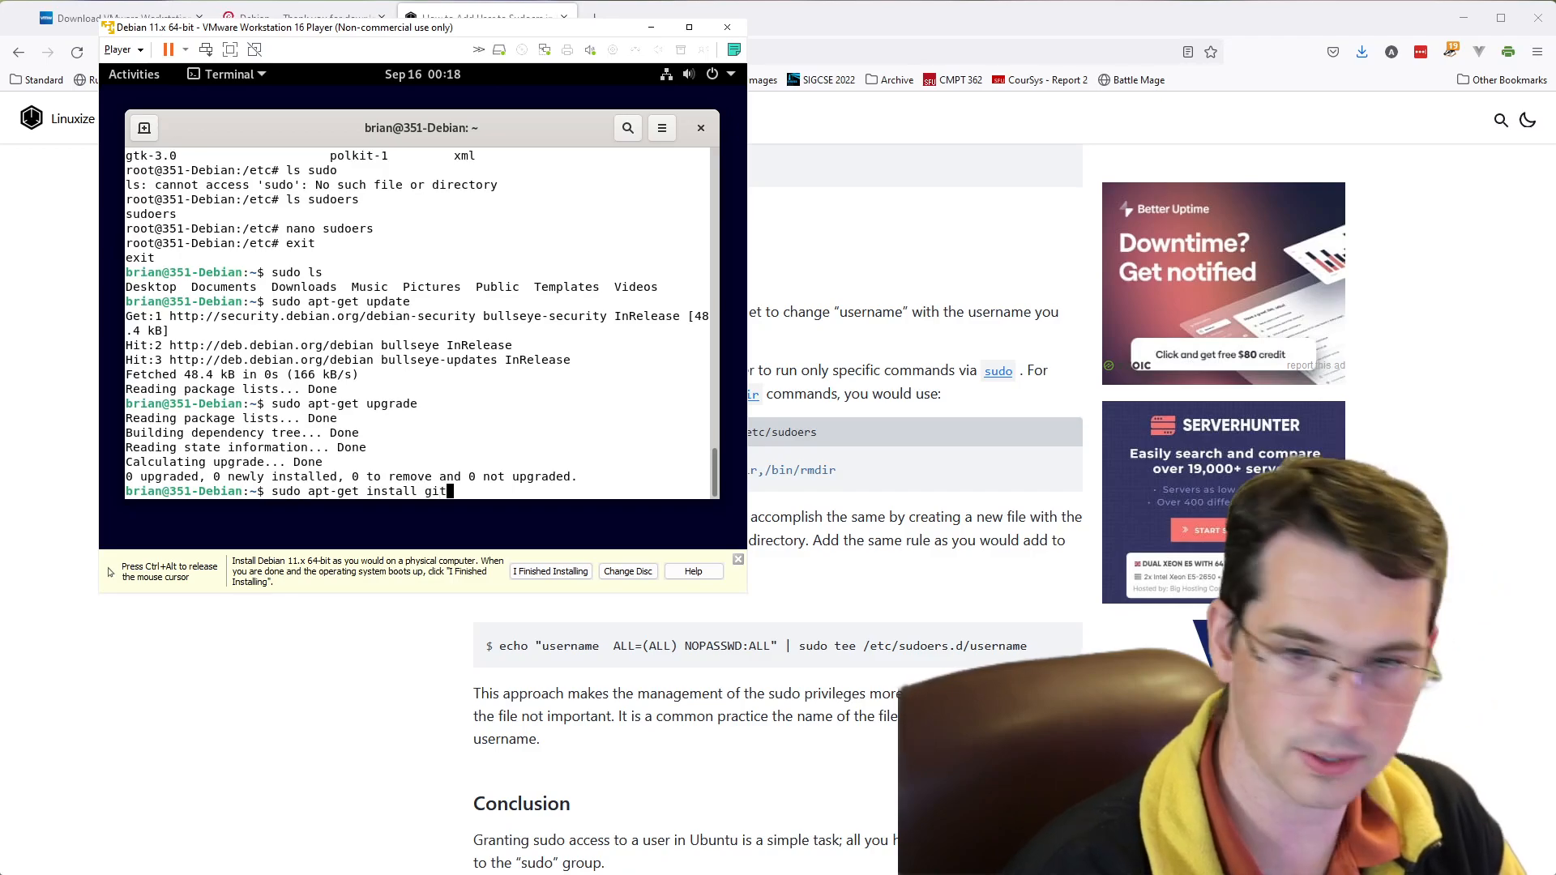
pyautogui.press('Return')
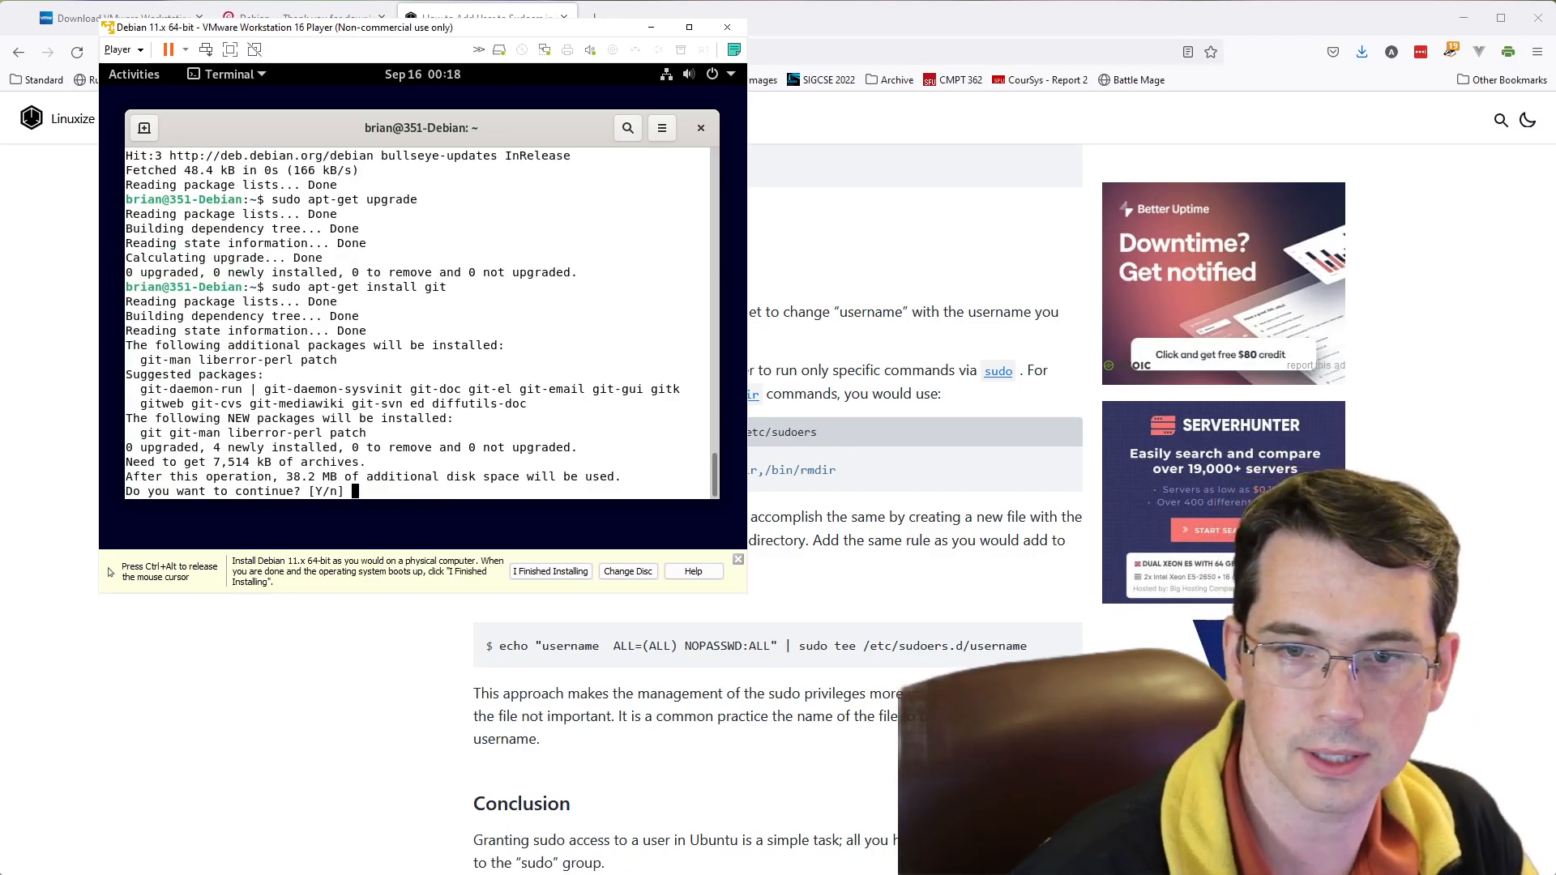
pyautogui.press('Return')
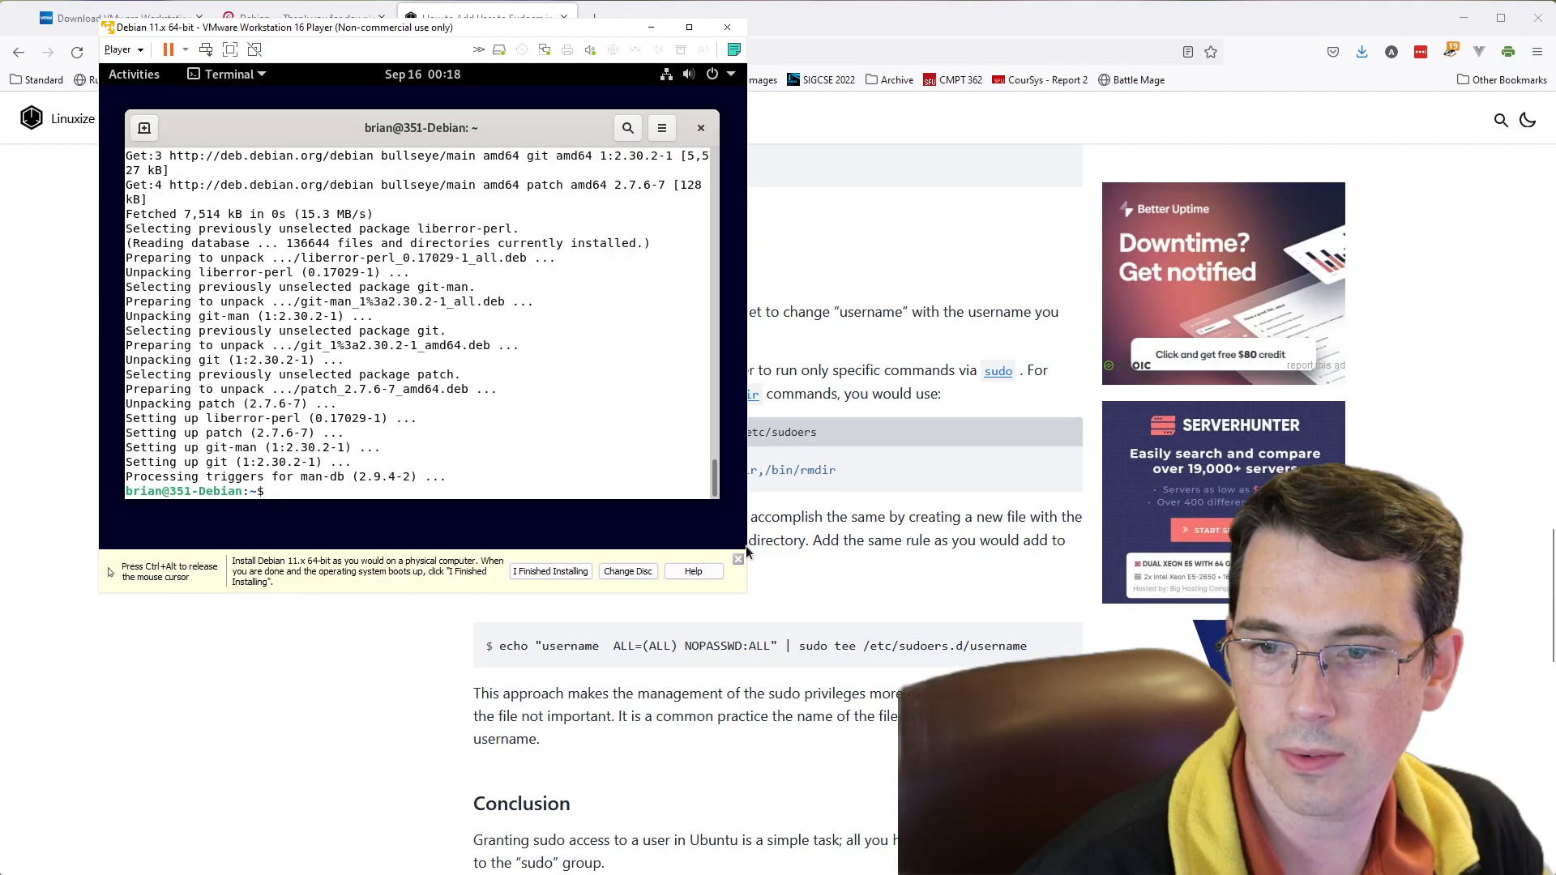
# - Widen and heighten the virtual machine window to give the Debian desktop more room, and shift it slightly on the host desktop
pyautogui.moveTo(746, 547); pyautogui.dragTo(1175, 545)
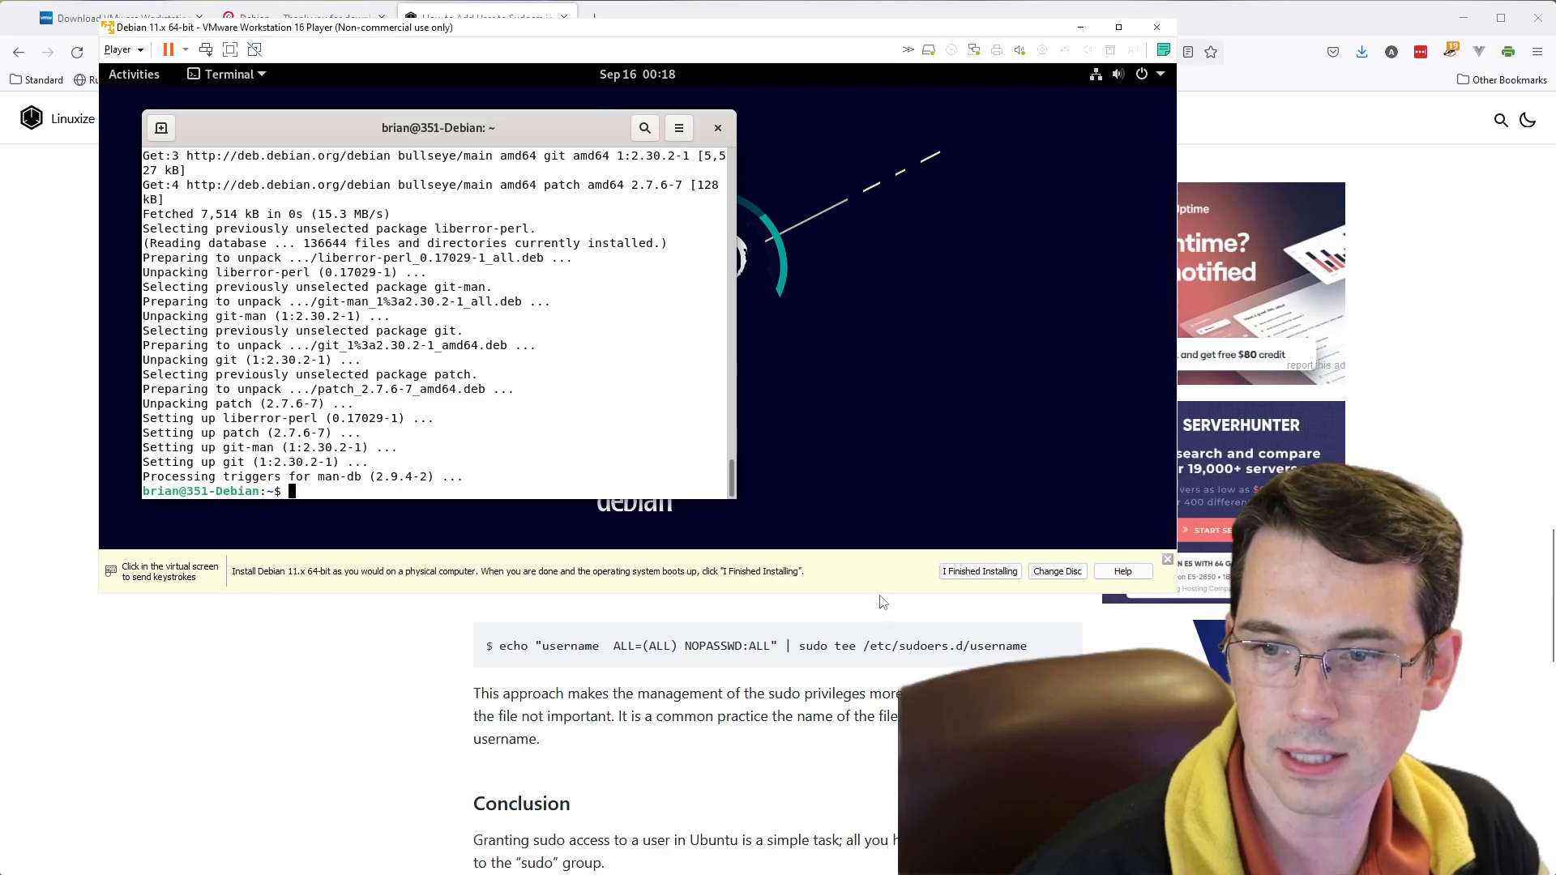
pyautogui.moveTo(880, 594); pyautogui.dragTo(868, 707)
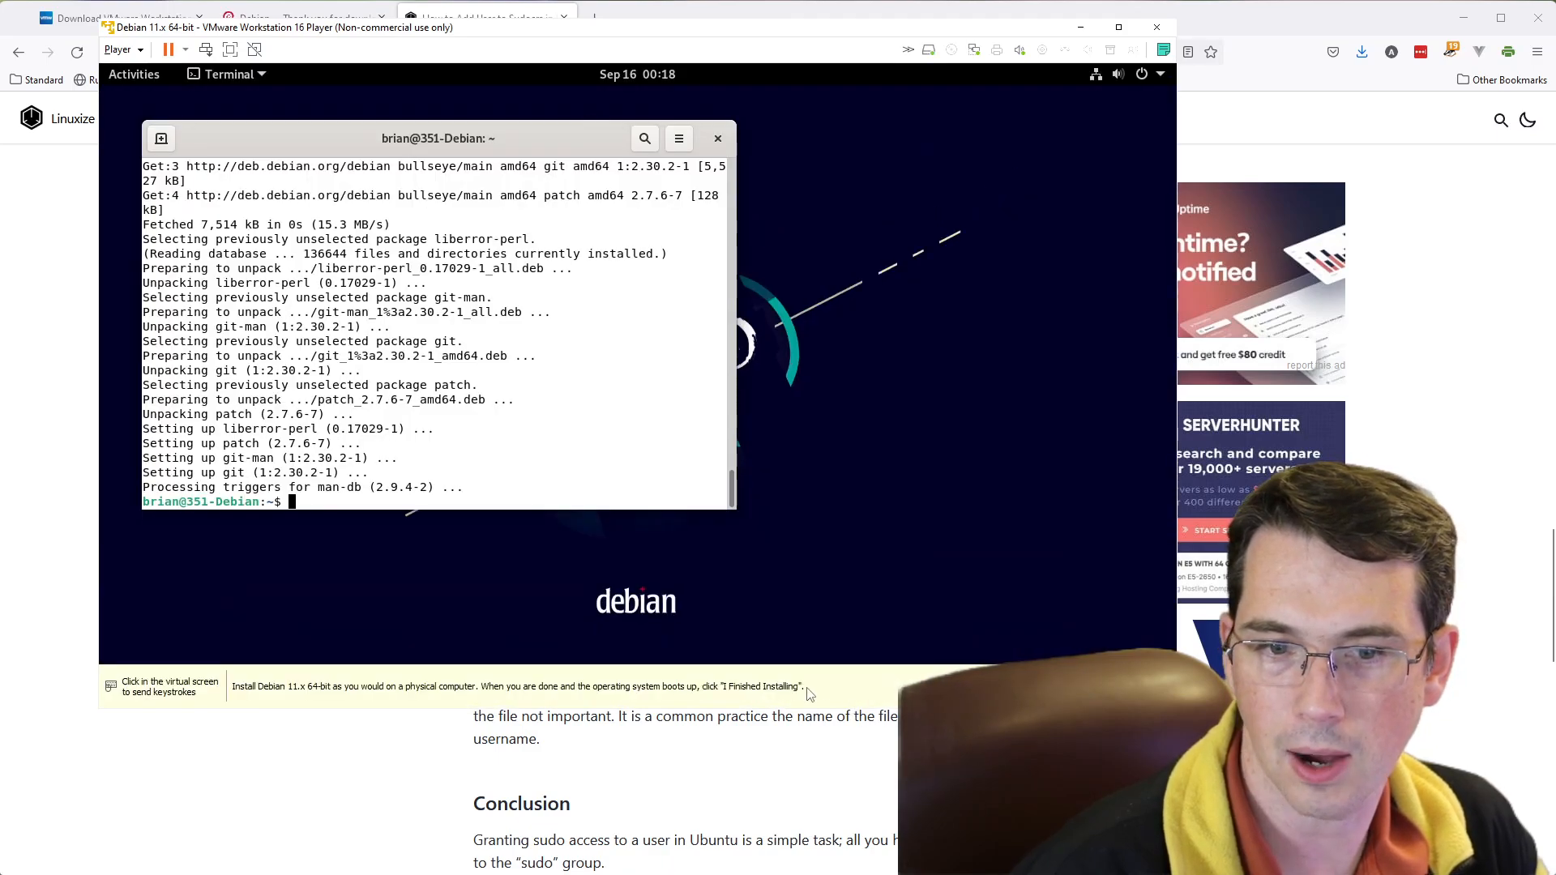
pyautogui.click(443, 510)
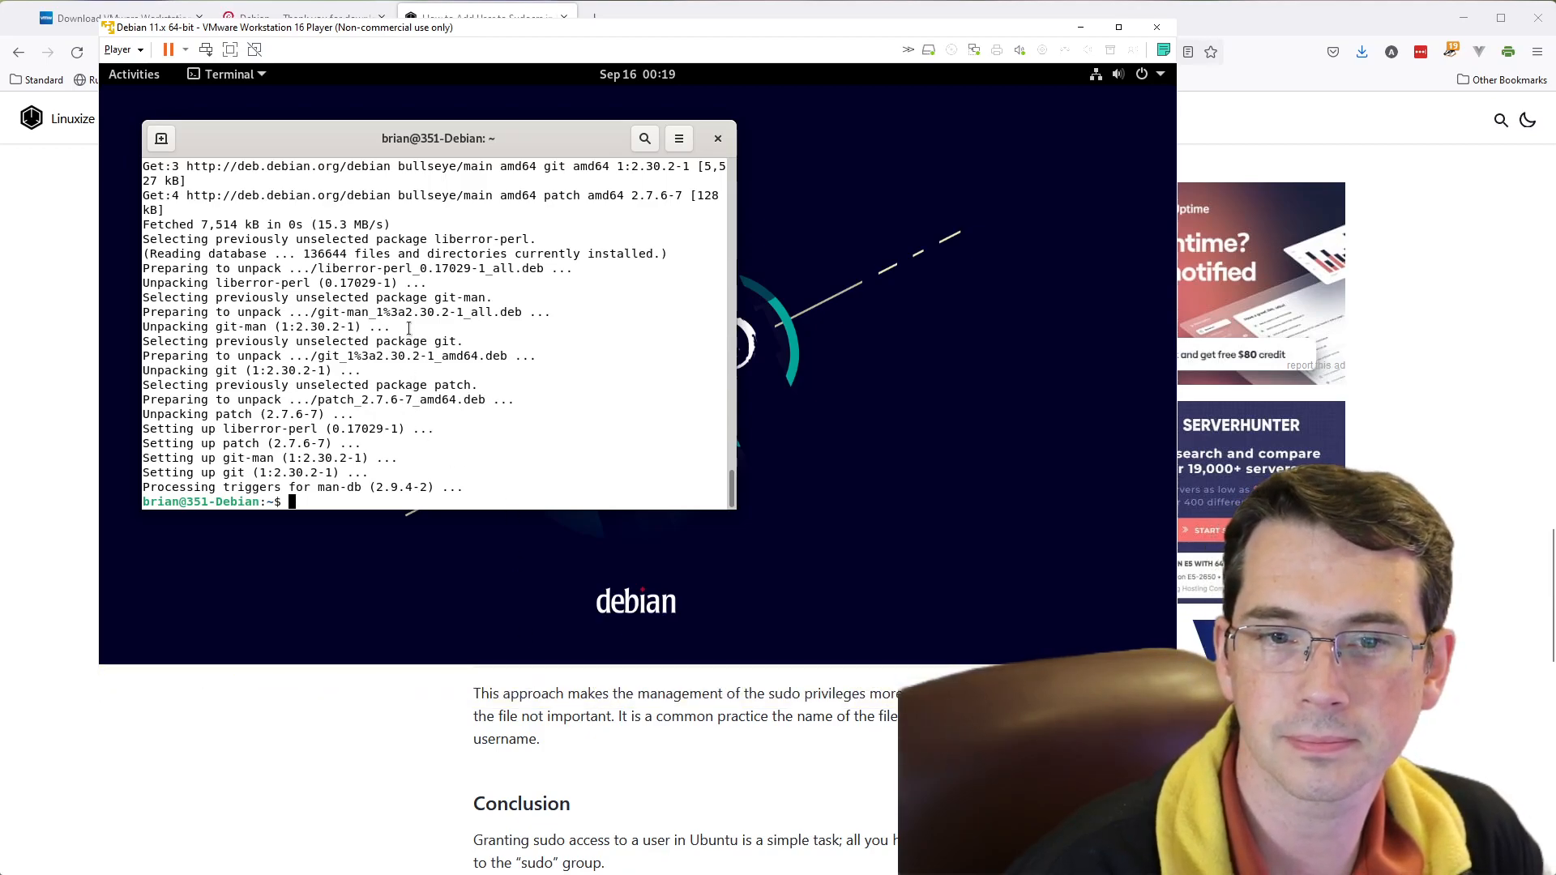
pyautogui.moveTo(409, 35); pyautogui.dragTo(380, 33)
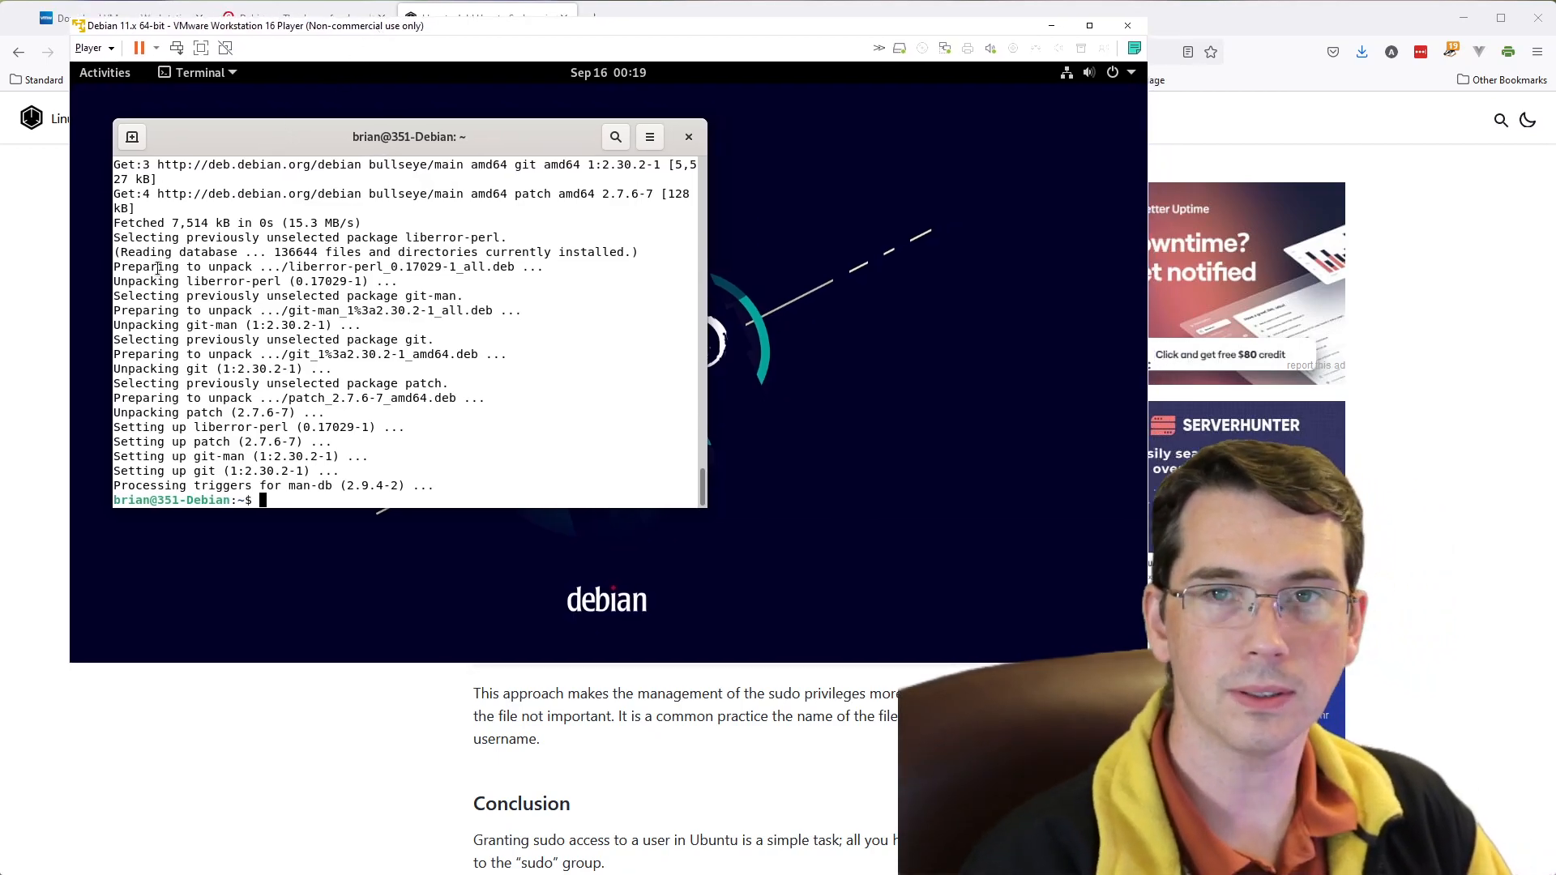